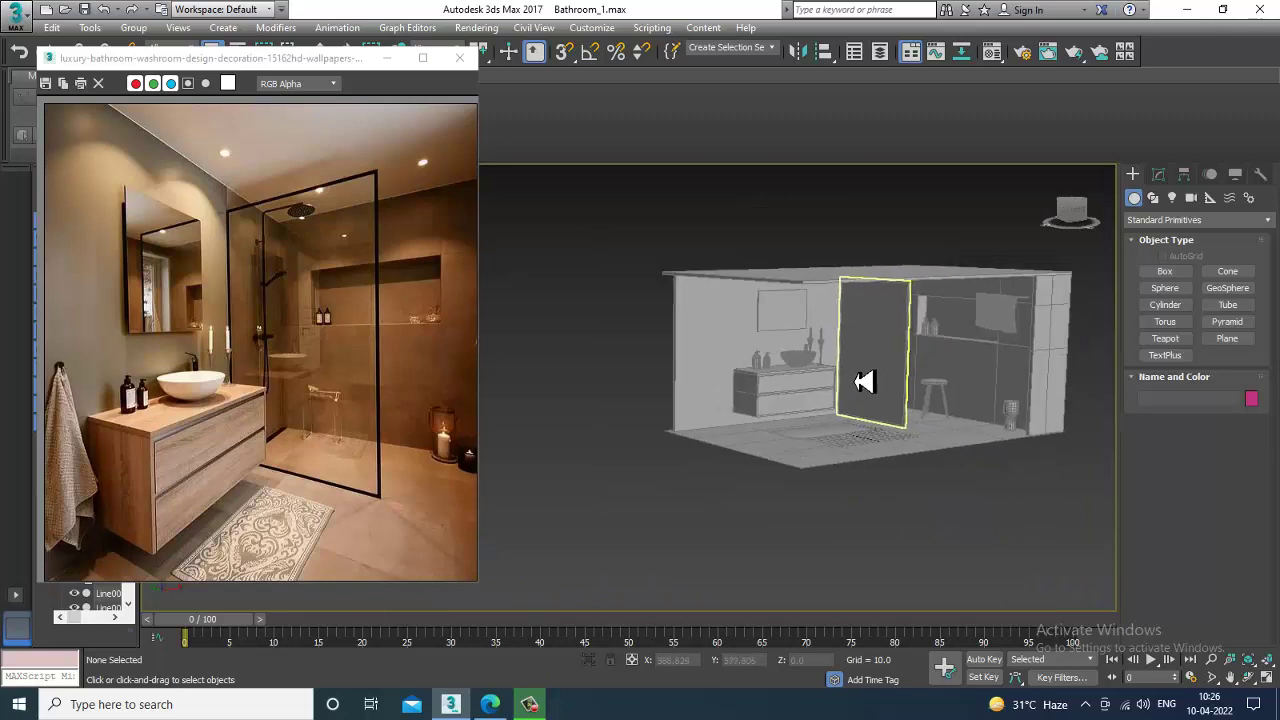
Examine the bathroom model from several angles and compare its vanity area with the towel hanging on a wall peg in the reference image.
middle_click_drag(829, 411, 837, 425)
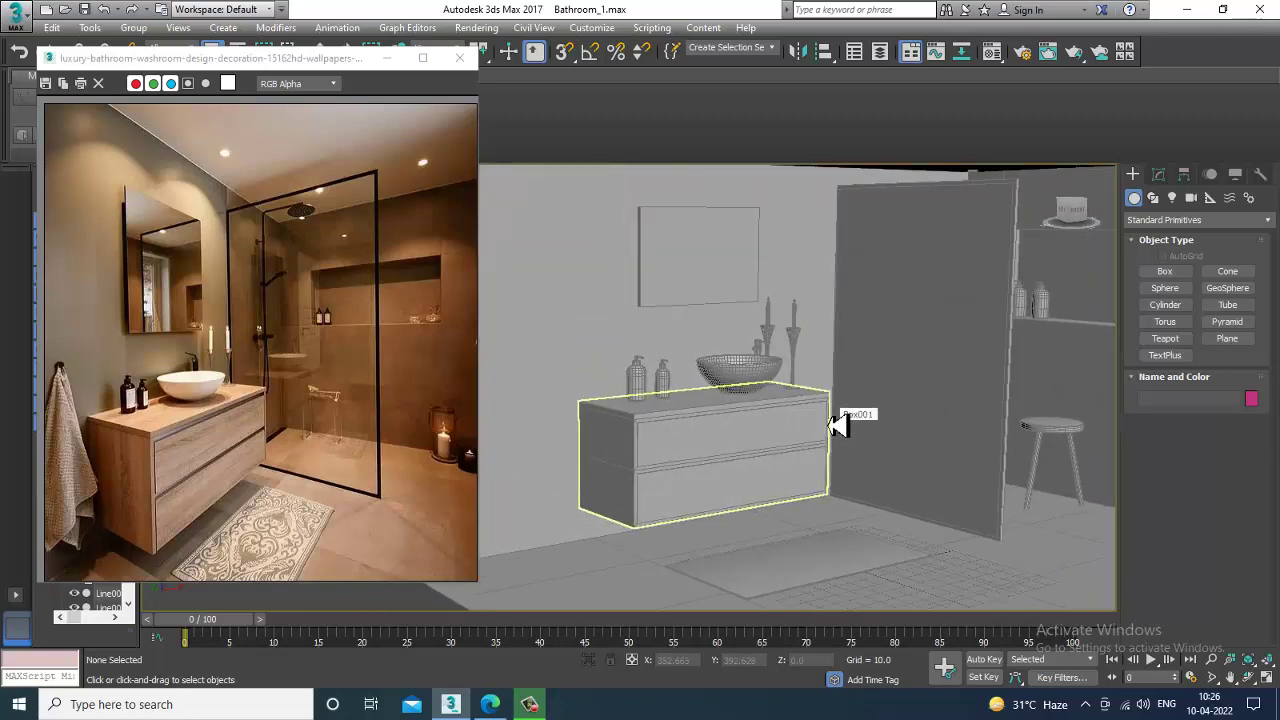
scroll(986, 466, "down", 6)
scroll(889, 506, "up", 8)
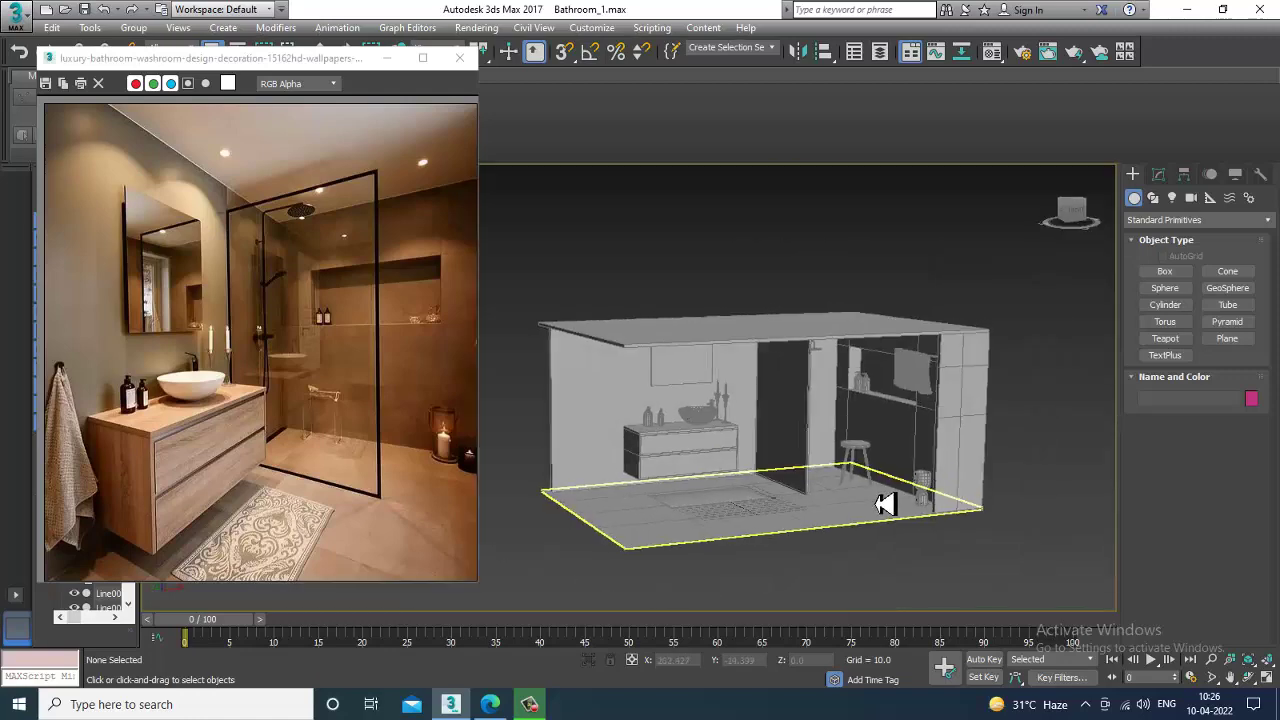
scroll(883, 494, "down", 5)
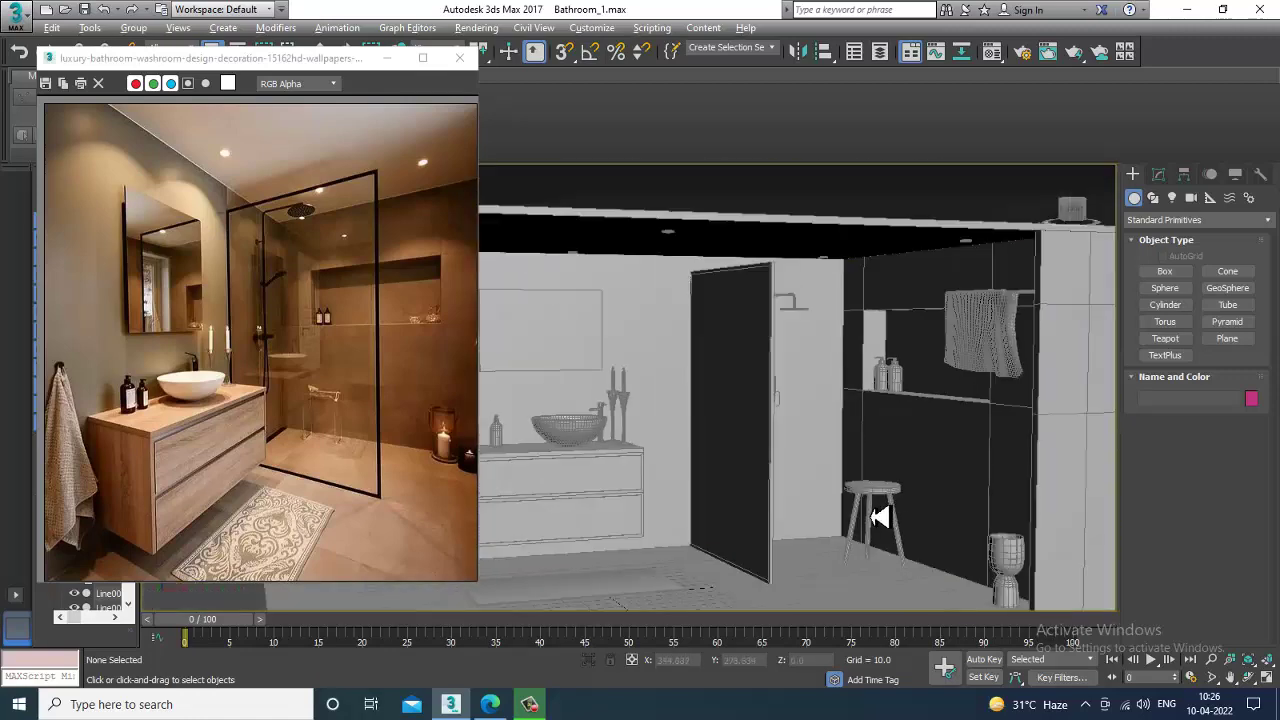
middle_click_drag(975, 474, 880, 477, "alt")
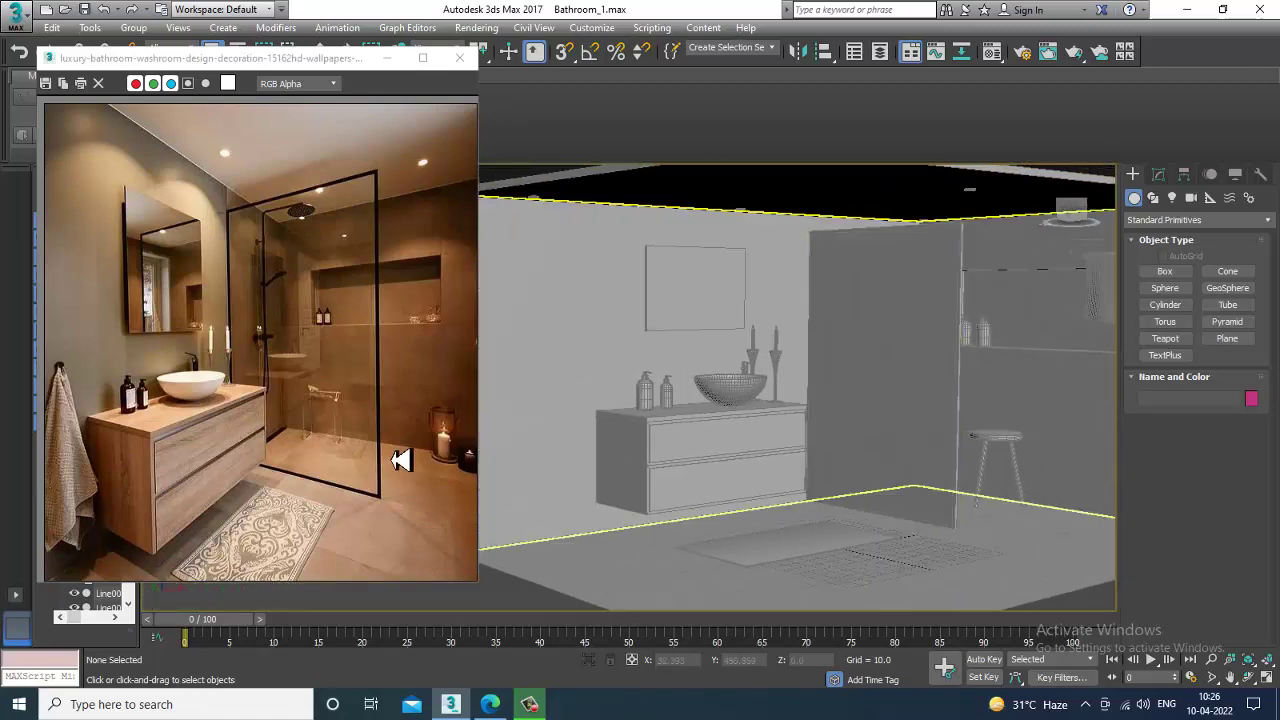
scroll(823, 443, "up", 5)
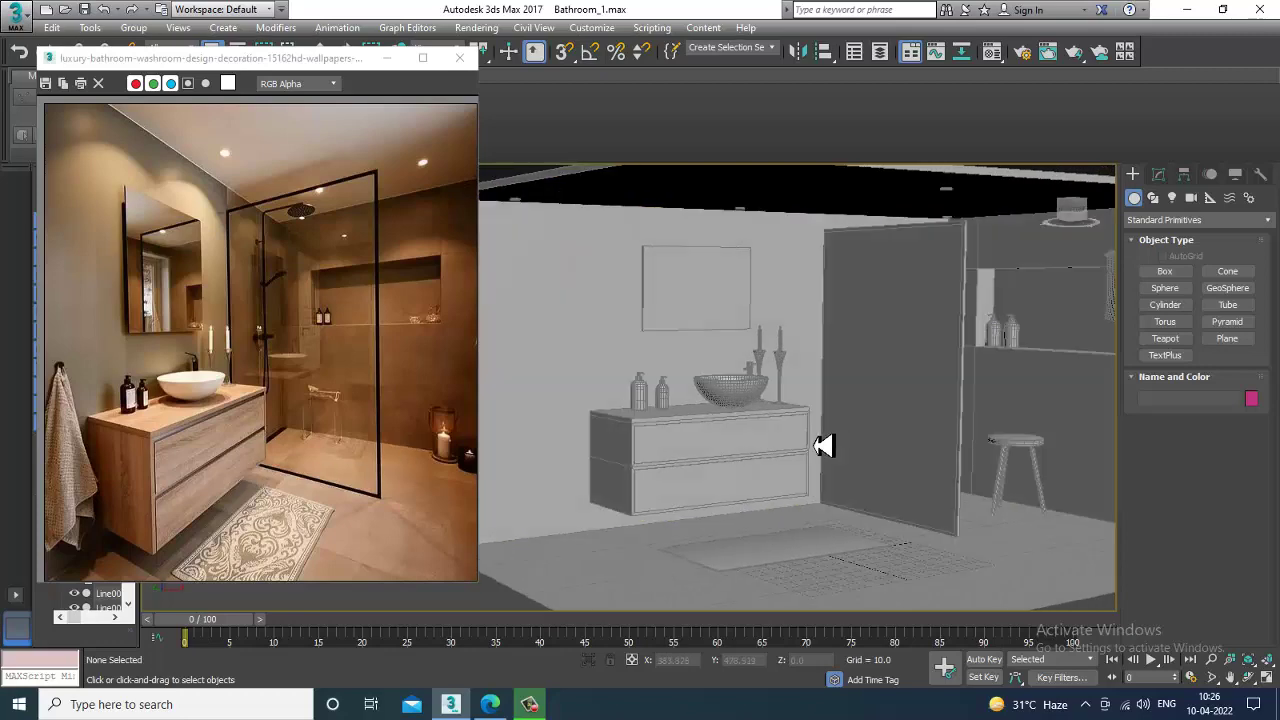
scroll(91, 489, "up", 3)
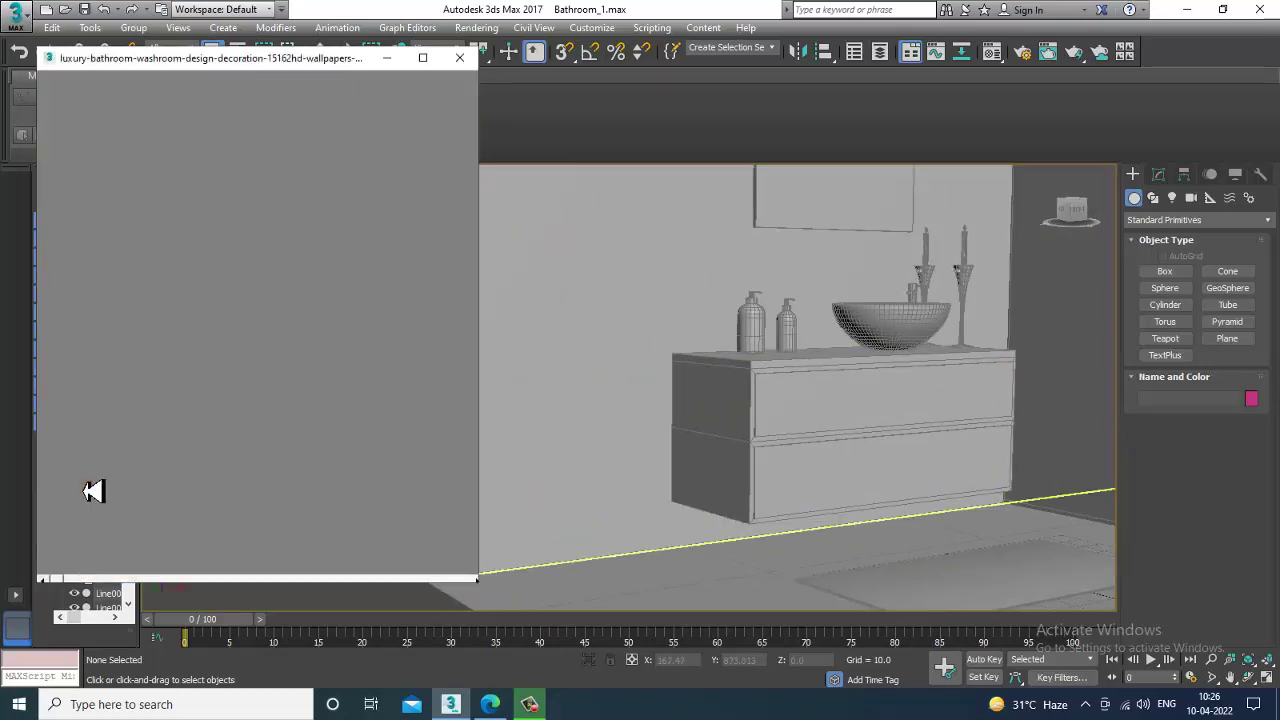
middle_click_drag(160, 440, 190, 420)
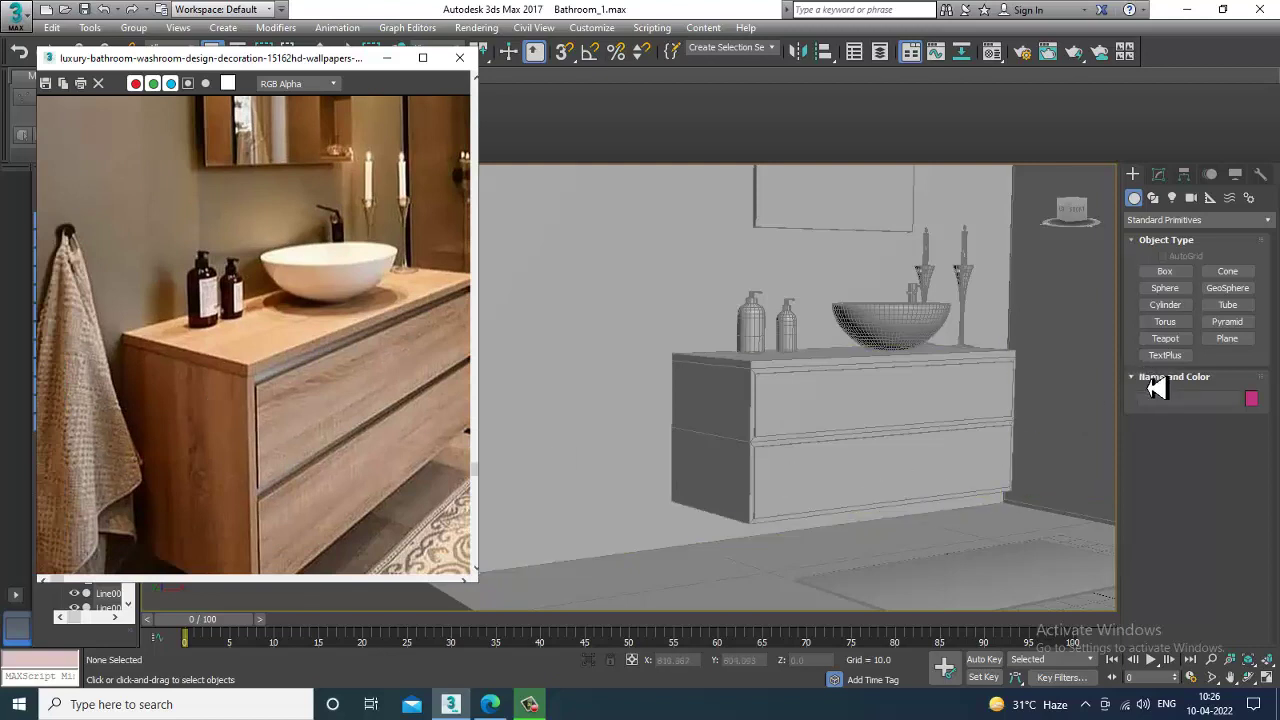
mouse_move(1080, 425)
middle_mouse_down("alt")
mouse_move(937, 429)
mouse_move(986, 403)
mouse_move(1040, 437)
mouse_move(1100, 421)
middle_mouse_up("alt")
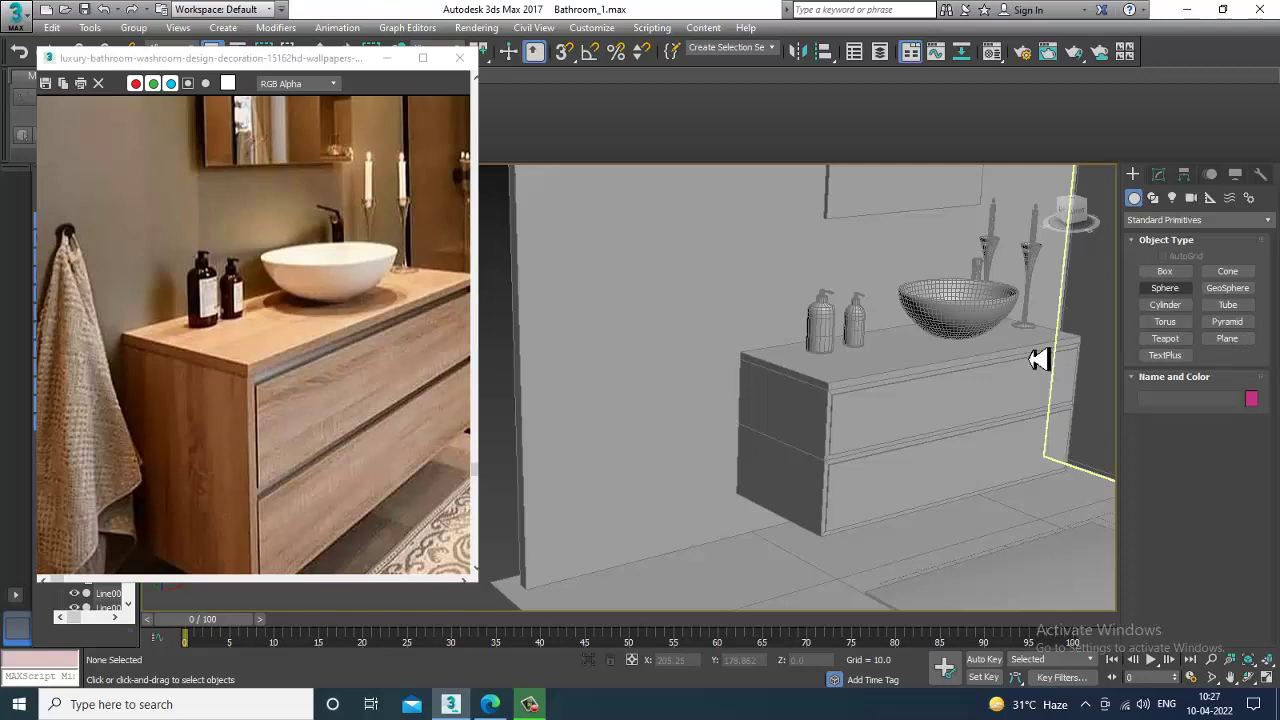
middle_click_drag(828, 363, 748, 349, "alt")
left_click(748, 349)
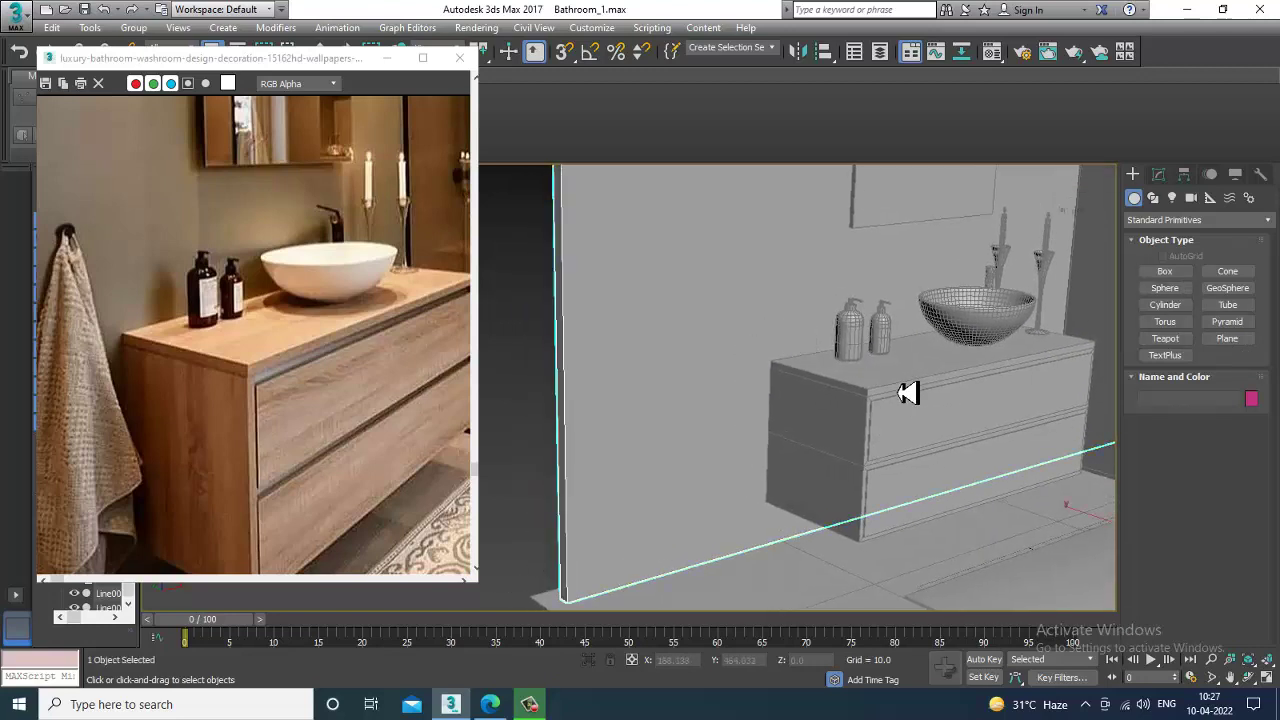
middle_click_drag(830, 408, 806, 406)
scroll(806, 406, "down", 4)
middle_click_drag(973, 457, 928, 443)
scroll(926, 431, "up", 3)
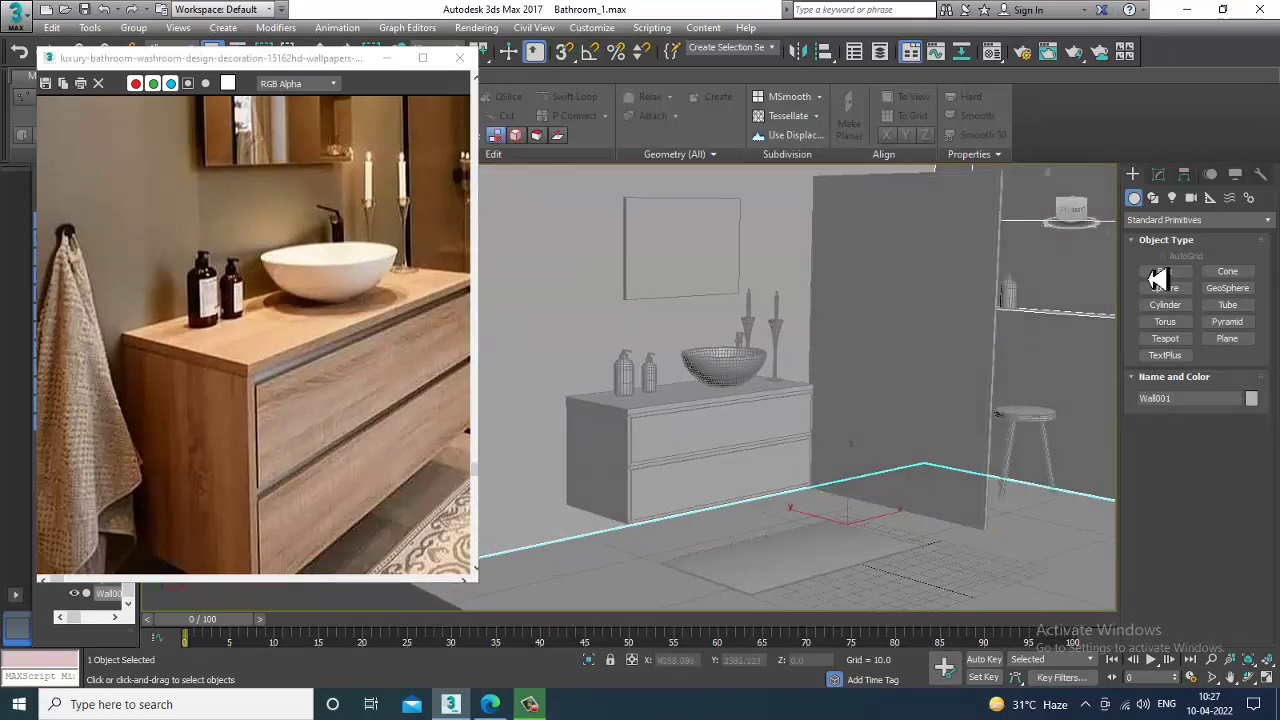
Create a cylinder peg with AutoGrid on the wall beside the vanity, about 1.3 in radius and 3.9 in height.
left_click(1228, 340)
middle_click_drag(677, 447, 813, 477)
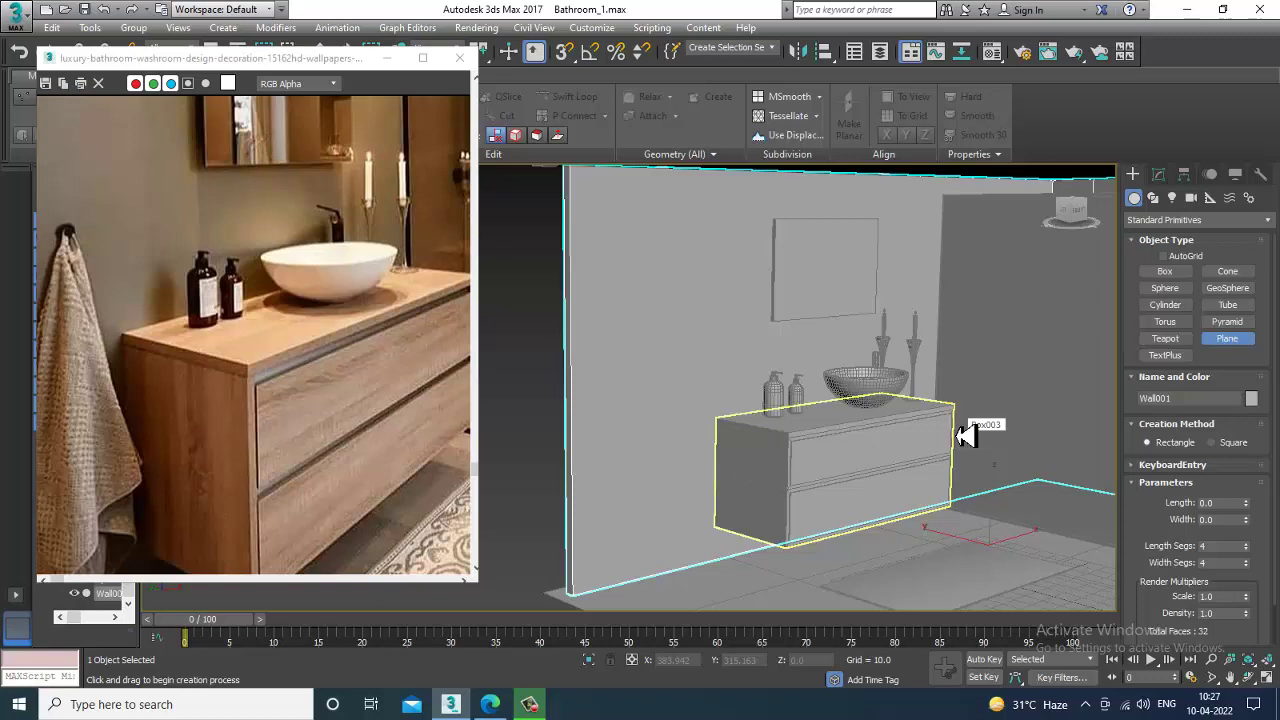
left_click(1165, 304)
scroll(720, 424, "up", 4)
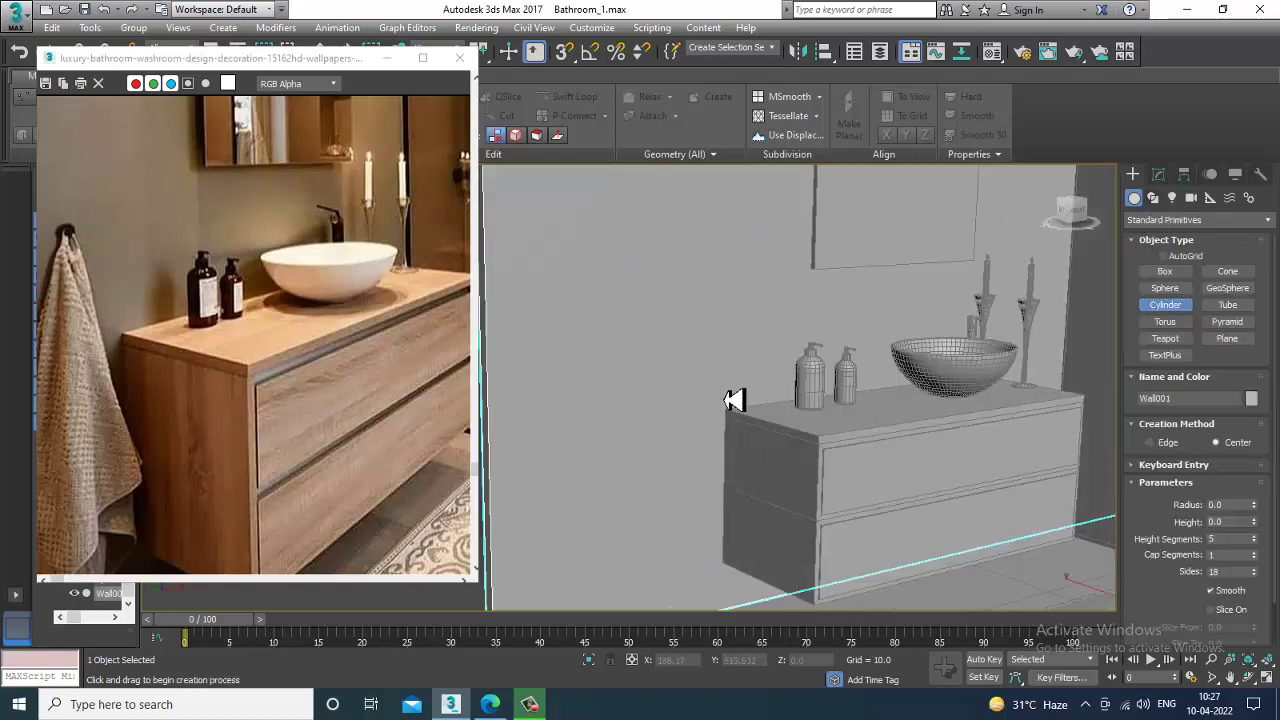
left_click(1164, 257)
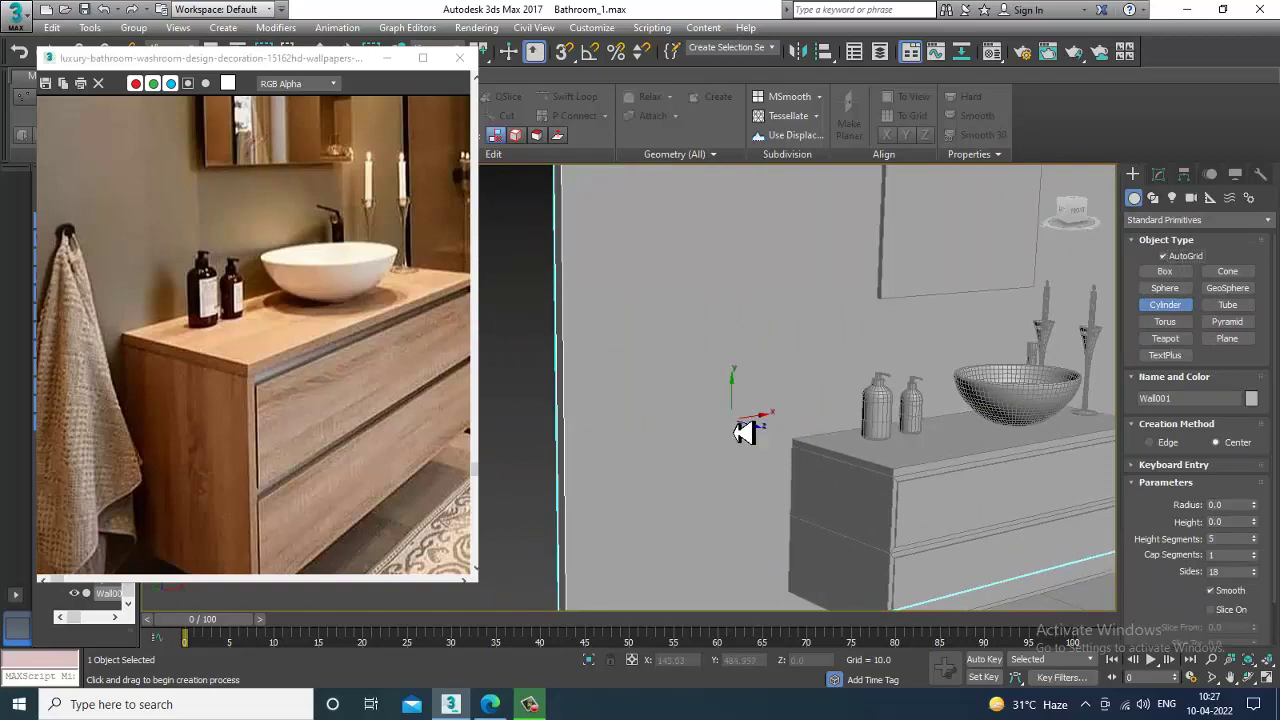
left_click_drag(733, 421, 746, 432)
left_click(752, 438)
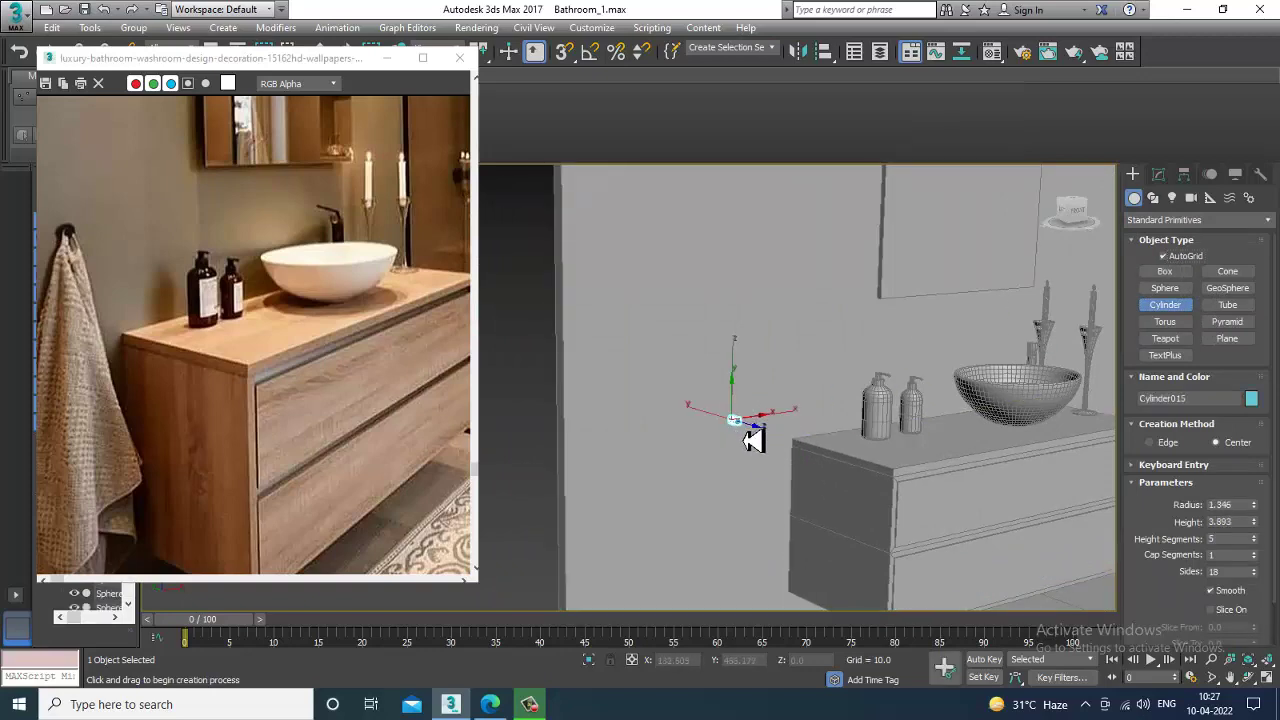
right_click(751, 420)
Set the peg cylinder's height segments to 21 and cap segments to 11.
scroll(763, 463, "up", 3)
middle_click_drag(763, 463, 745, 466, "alt")
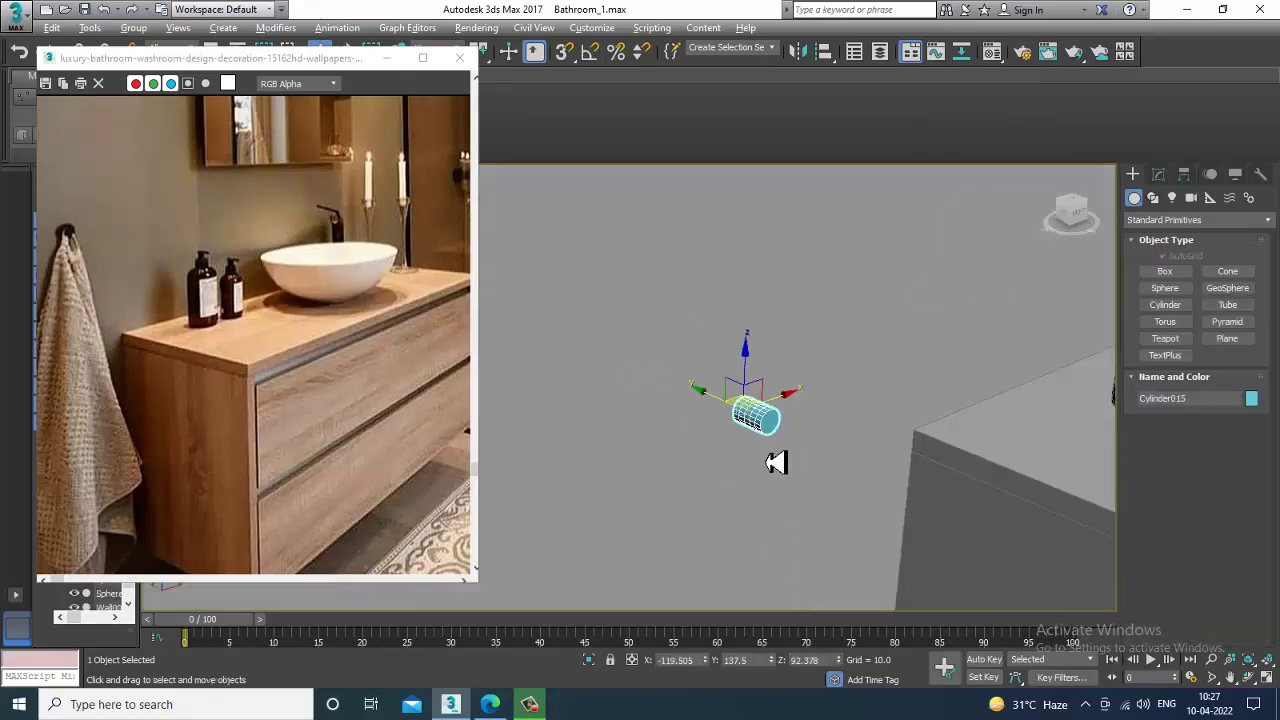
scroll(771, 457, "up", 5)
left_click(1157, 197)
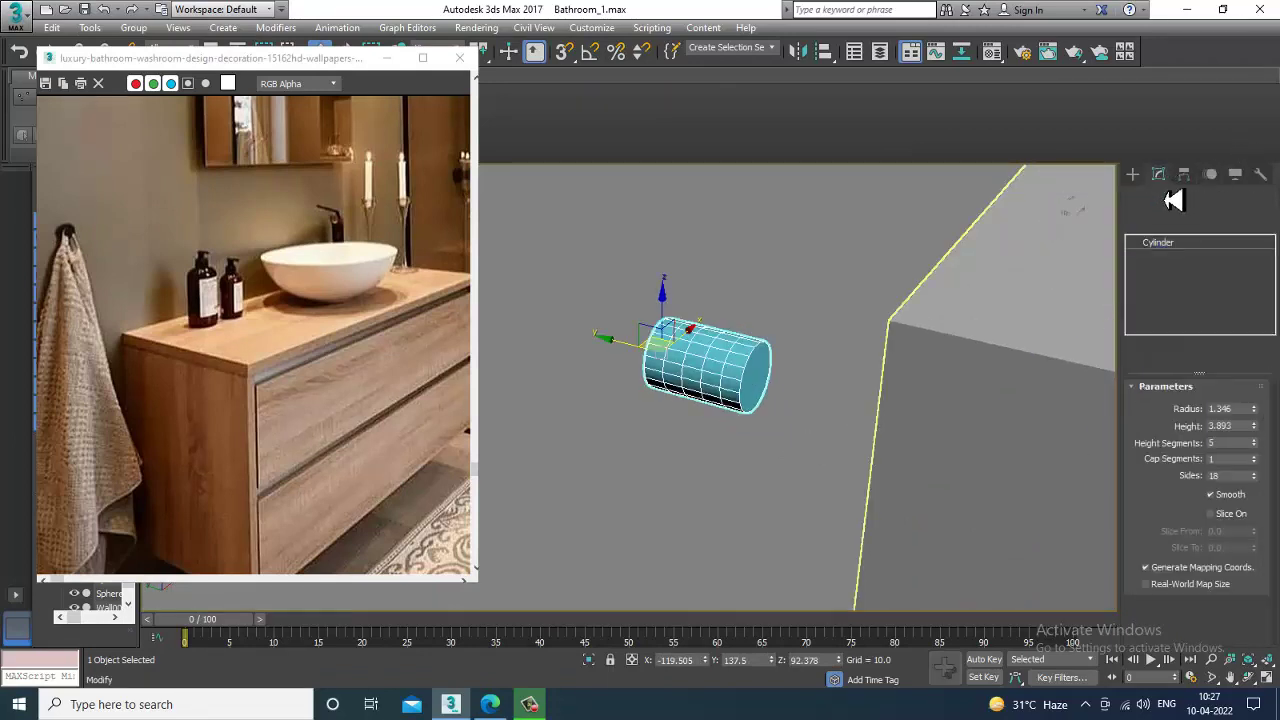
mouse_move(1262, 453)
left_mouse_down()
mouse_move(1266, 430)
mouse_move(1268, 465)
left_mouse_up()
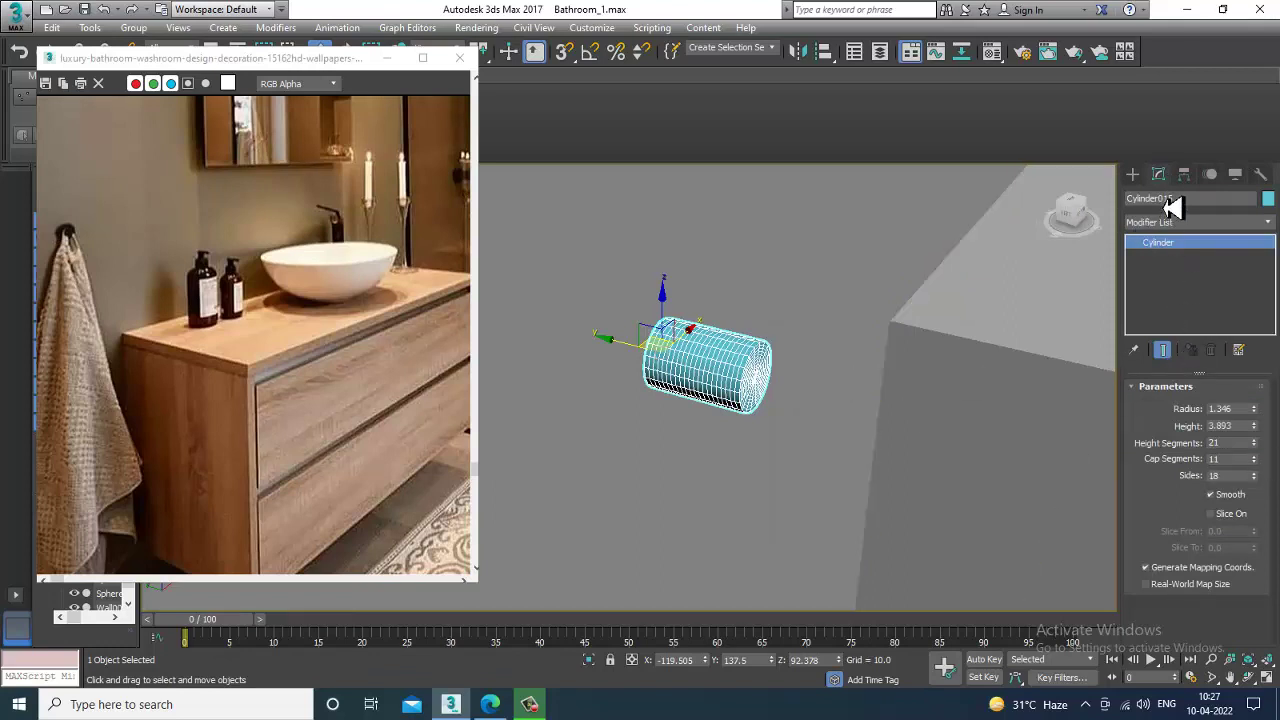
Create a plane about 65 long and 33 wide below the peg in the front view as the towel.
left_click(1132, 174)
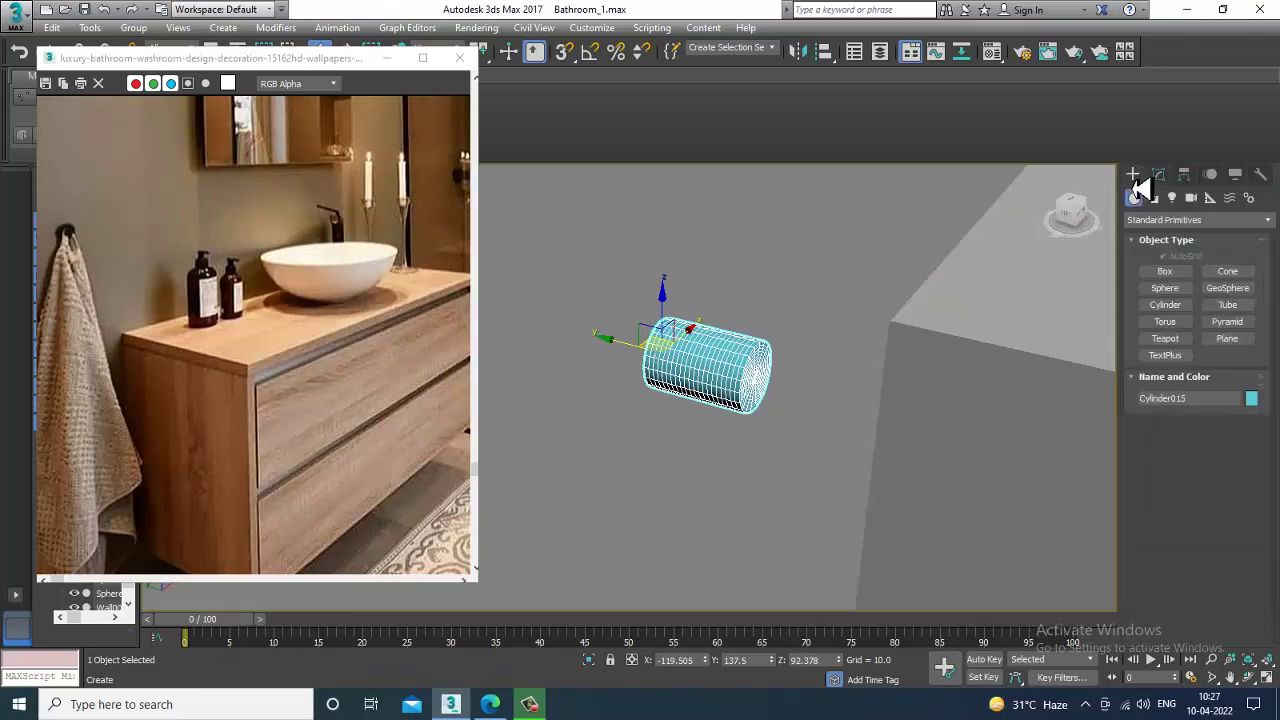
left_click(1245, 344)
key("alt+w")
key("alt+w")
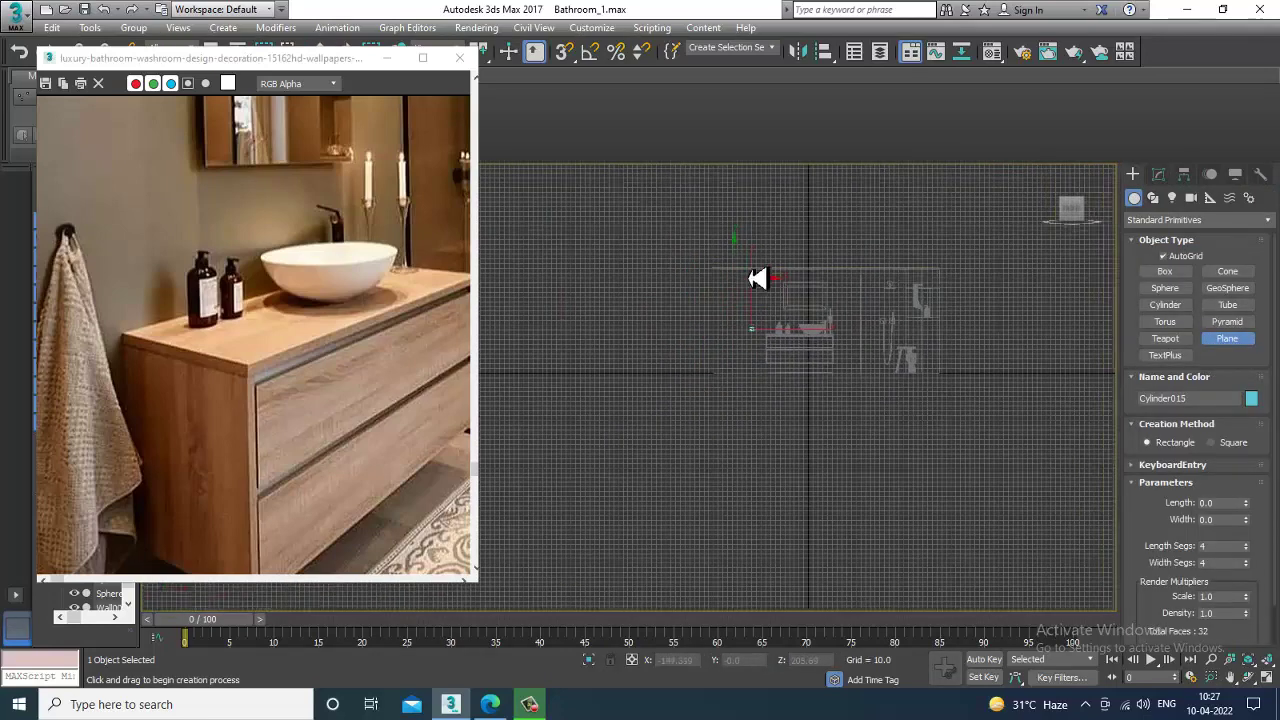
scroll(757, 279, "up", 6)
left_click_drag(741, 323, 809, 450)
right_click(809, 450)
key("alt+w")
right_click(911, 491)
key("alt+w")
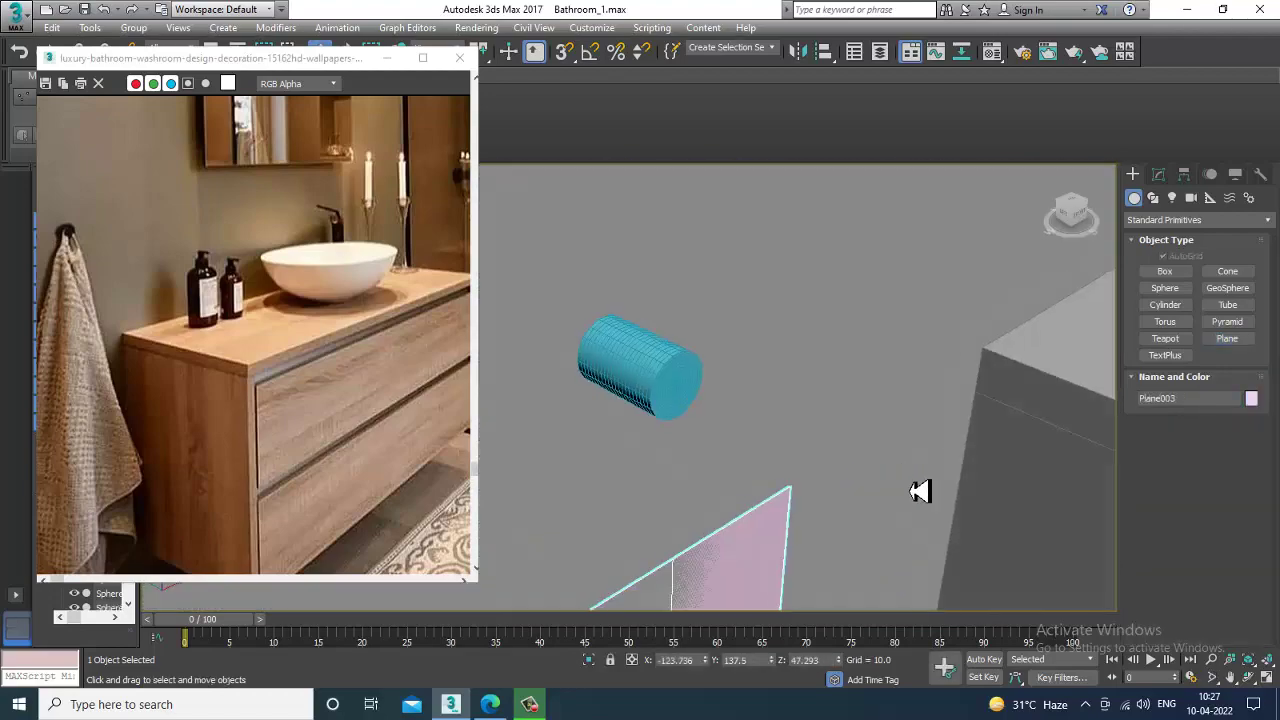
Set the towel plane's length segments to 59 and width segments to 26.
scroll(920, 491, "down", 3)
middle_click_drag(920, 491, 914, 420, "alt")
scroll(872, 388, "down", 3)
left_click(1158, 174)
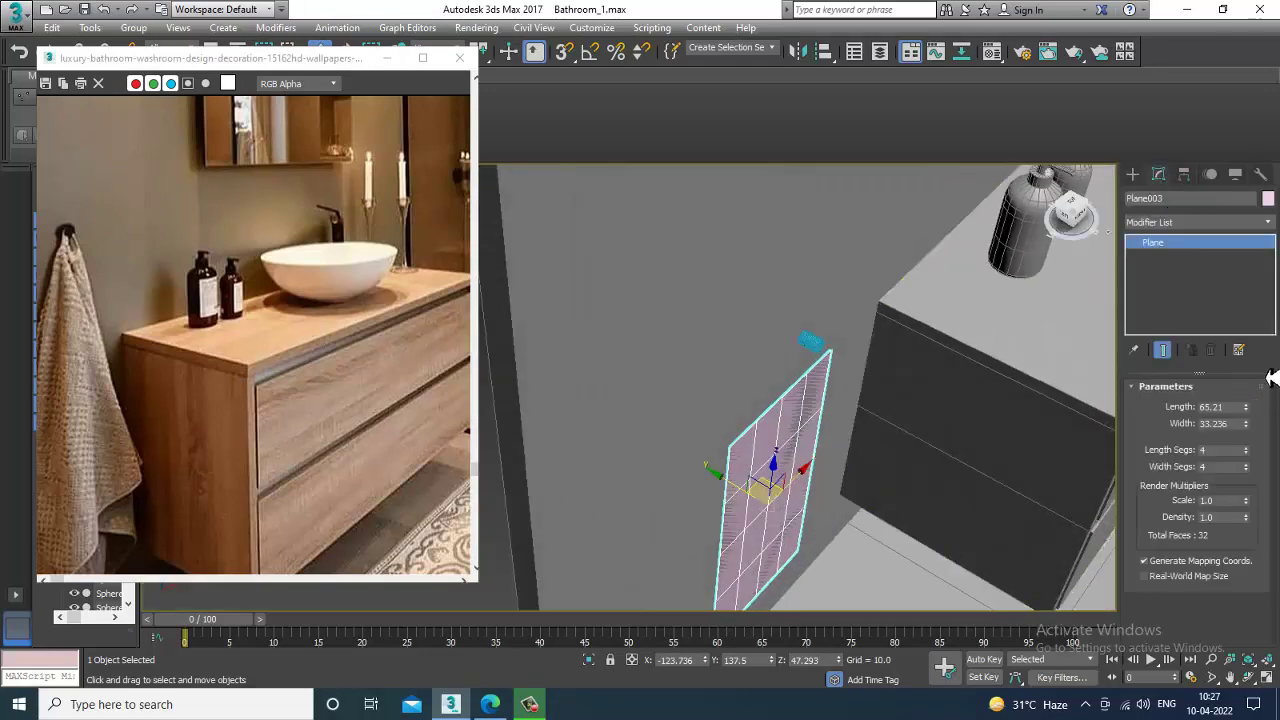
left_click_drag(1252, 462, 1256, 418)
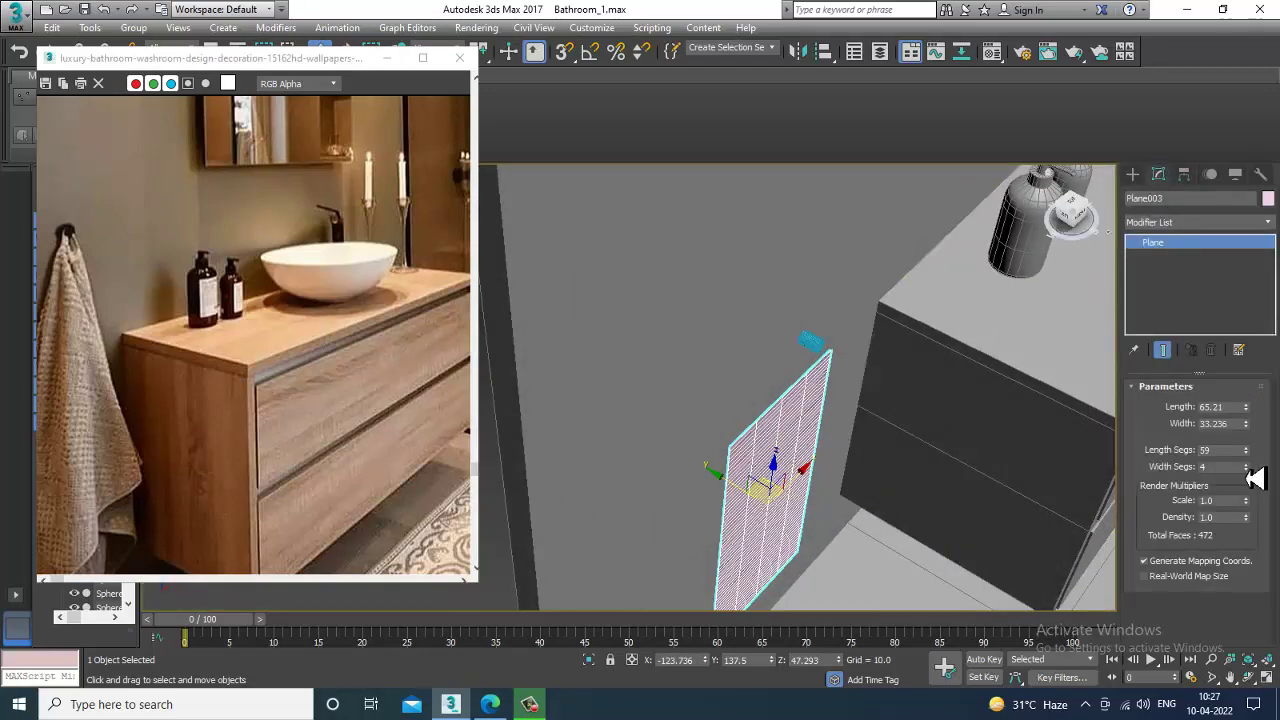
Rotate the towel plane so one corner points upward, and raise it toward the wall peg.
key("e")
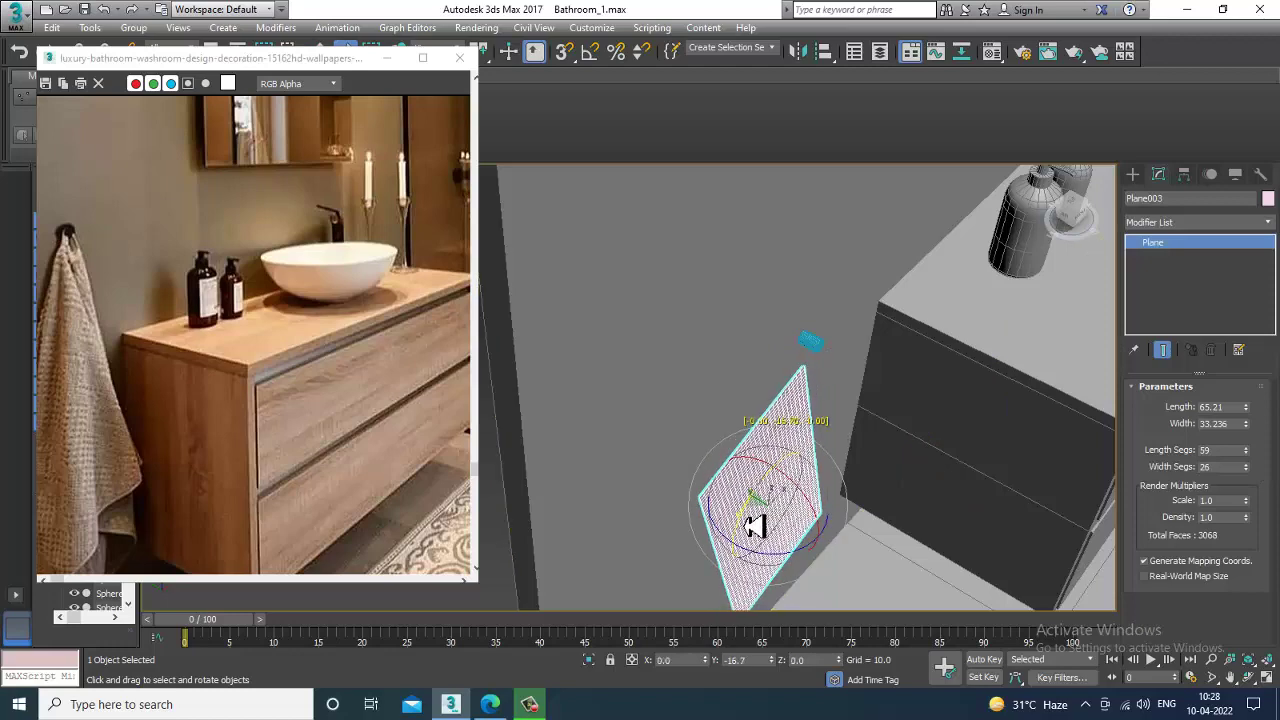
key("w")
middle_click_drag(891, 434, 928, 462, "alt")
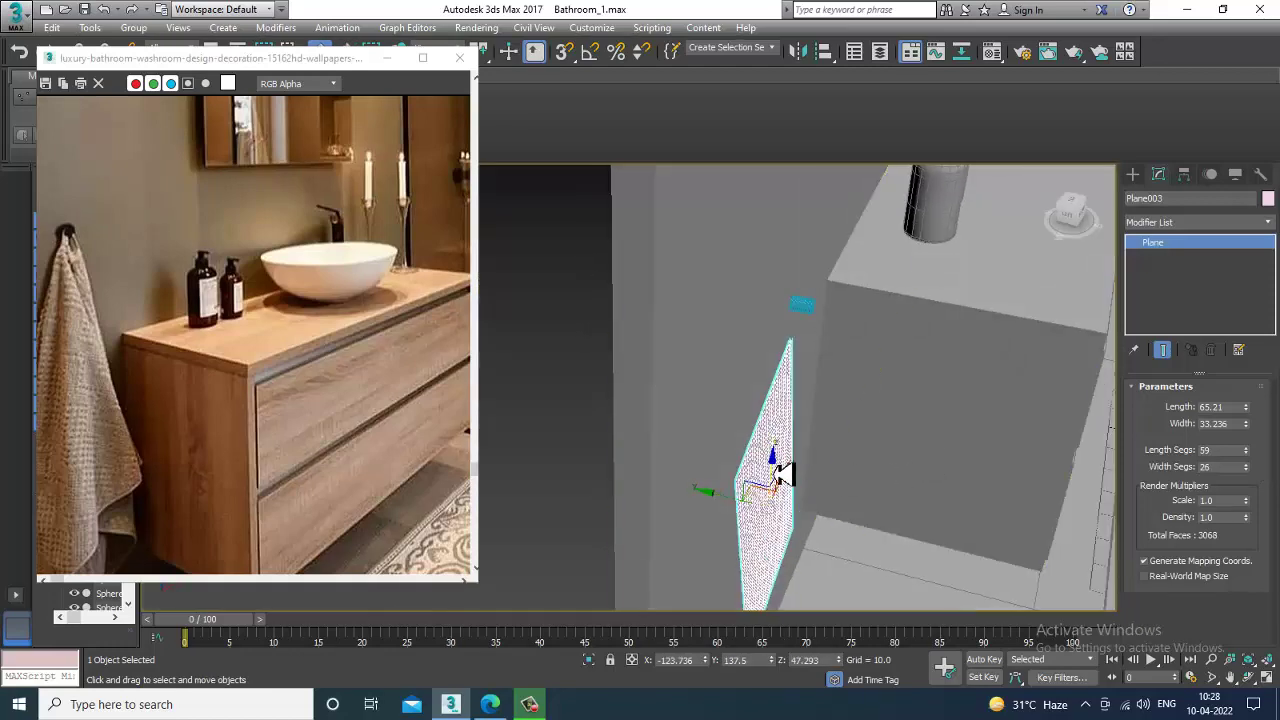
mouse_move(785, 397)
middle_mouse_down("alt")
mouse_move(709, 449)
mouse_move(748, 452)
mouse_move(786, 411)
middle_mouse_up("alt")
scroll(800, 413, "up", 3)
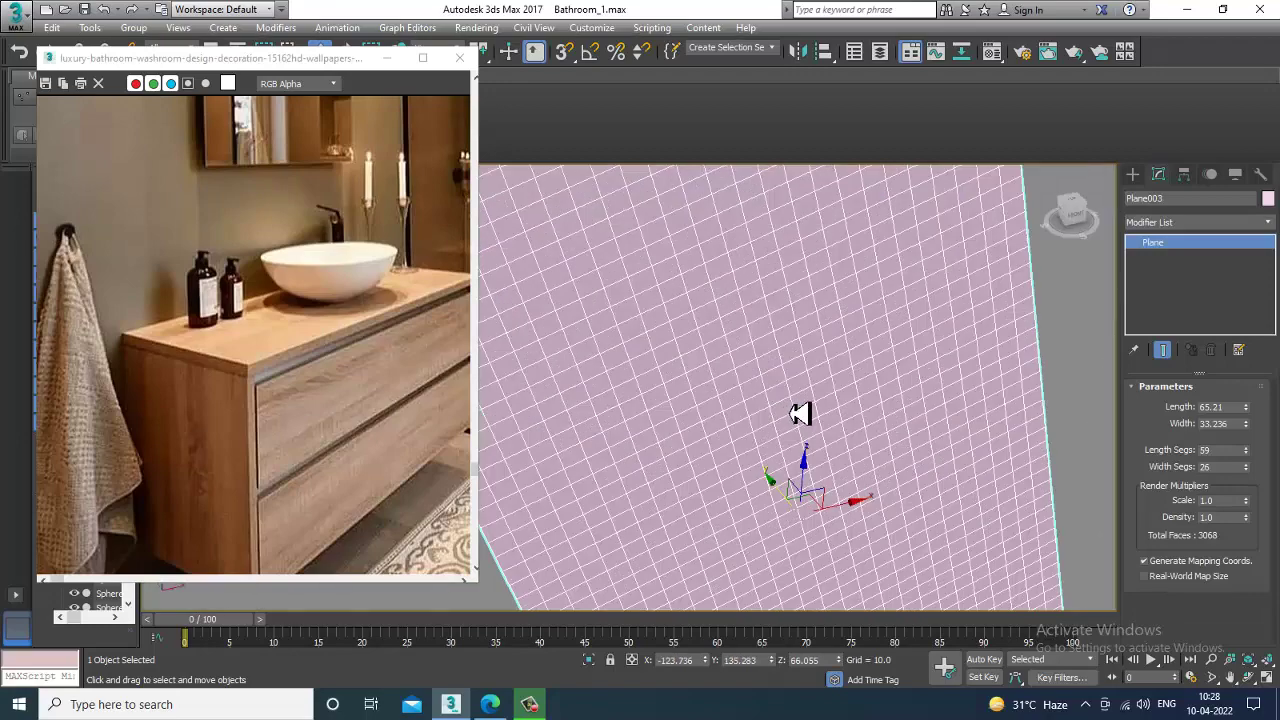
Fine-tune the towel plane's position so its upper corner overlaps the end of the peg.
left_click_drag(779, 486, 787, 535)
key("ctrl+z")
scroll(820, 480, "down", 6)
scroll(830, 453, "up", 2)
scroll(790, 500, "up", 3)
middle_click_drag(840, 474, 775, 459, "alt")
scroll(766, 423, "down", 5)
mouse_move(737, 555)
middle_mouse_down("alt")
mouse_move(714, 557)
mouse_move(809, 437)
mouse_move(637, 573)
mouse_move(762, 257)
mouse_move(766, 383)
mouse_move(737, 531)
middle_mouse_up("alt")
left_click_drag(735, 518, 735, 513)
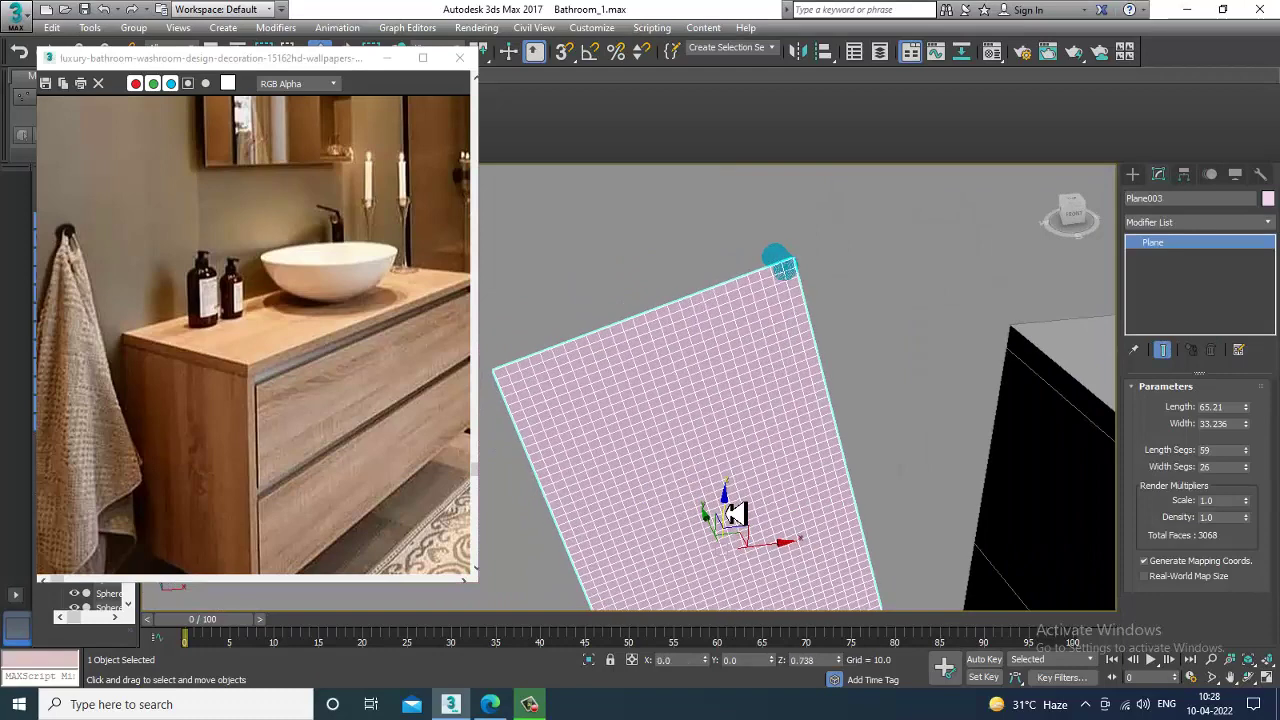
Make the peg cylinder a MassFX static rigid body.
middle_click_drag(786, 389, 734, 391, "alt")
left_click(703, 343)
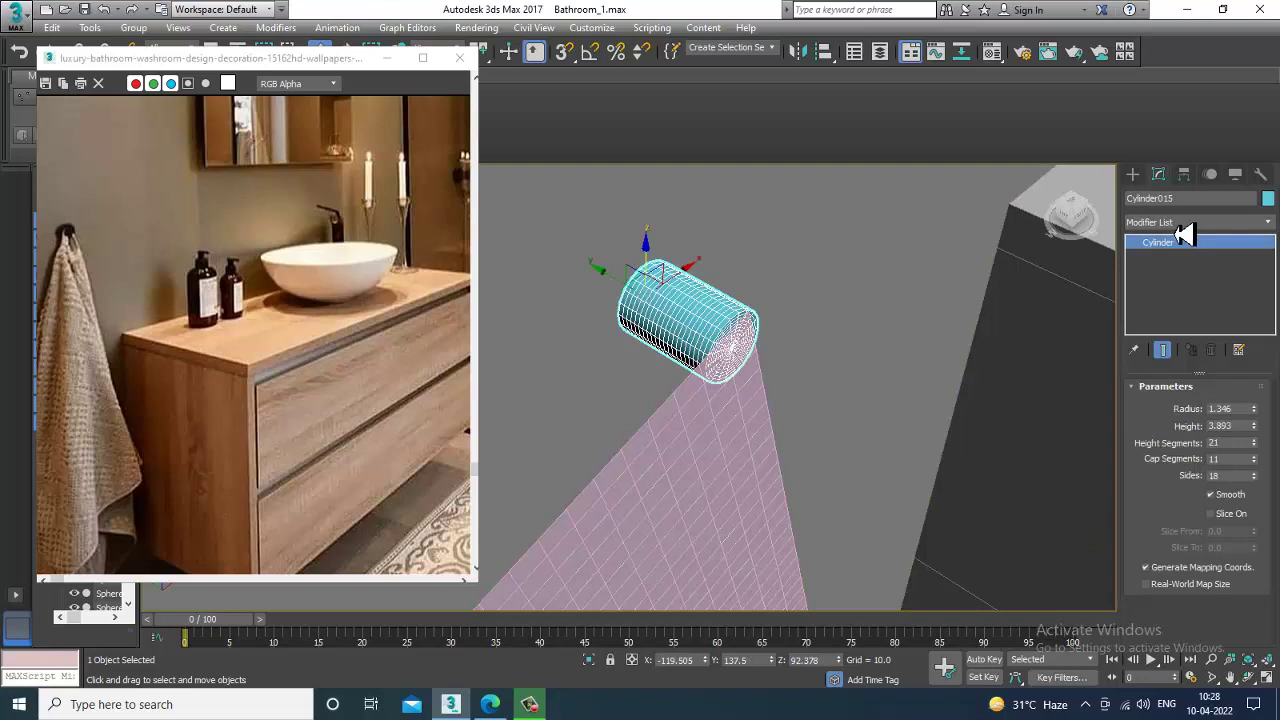
left_click(340, 28)
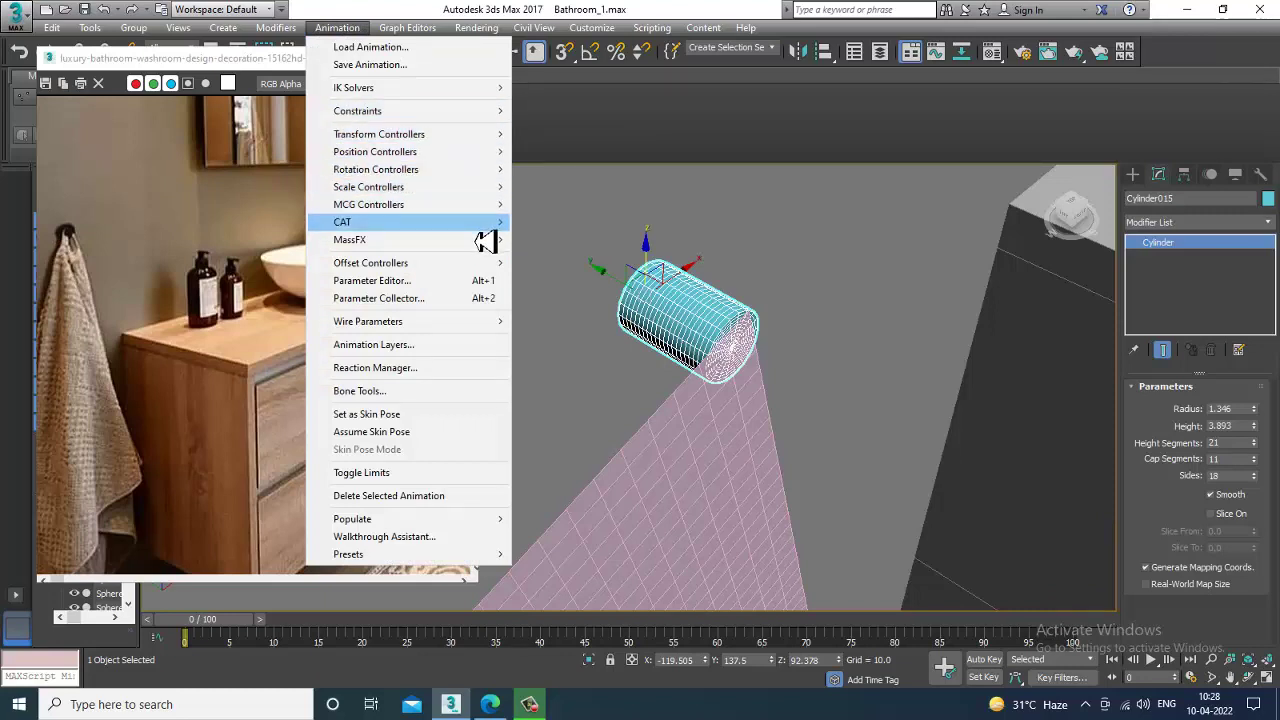
mouse_move(495, 254)
mouse_move(570, 246)
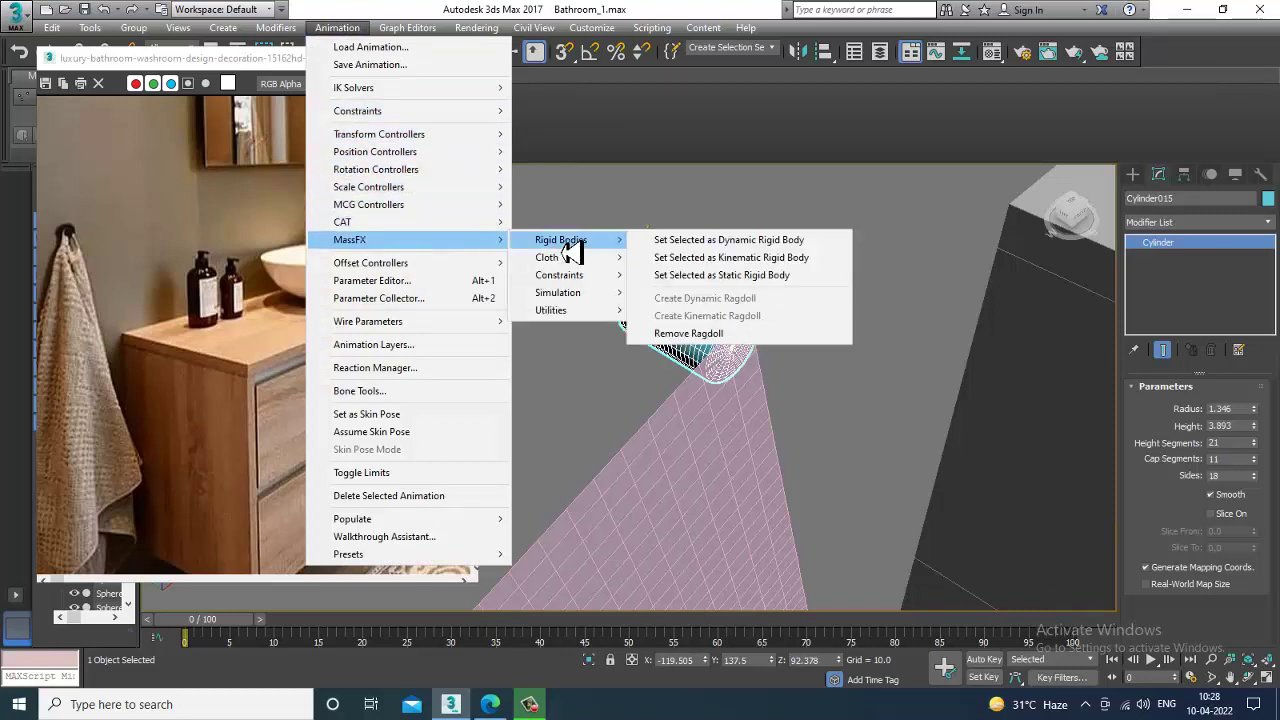
left_click(724, 276)
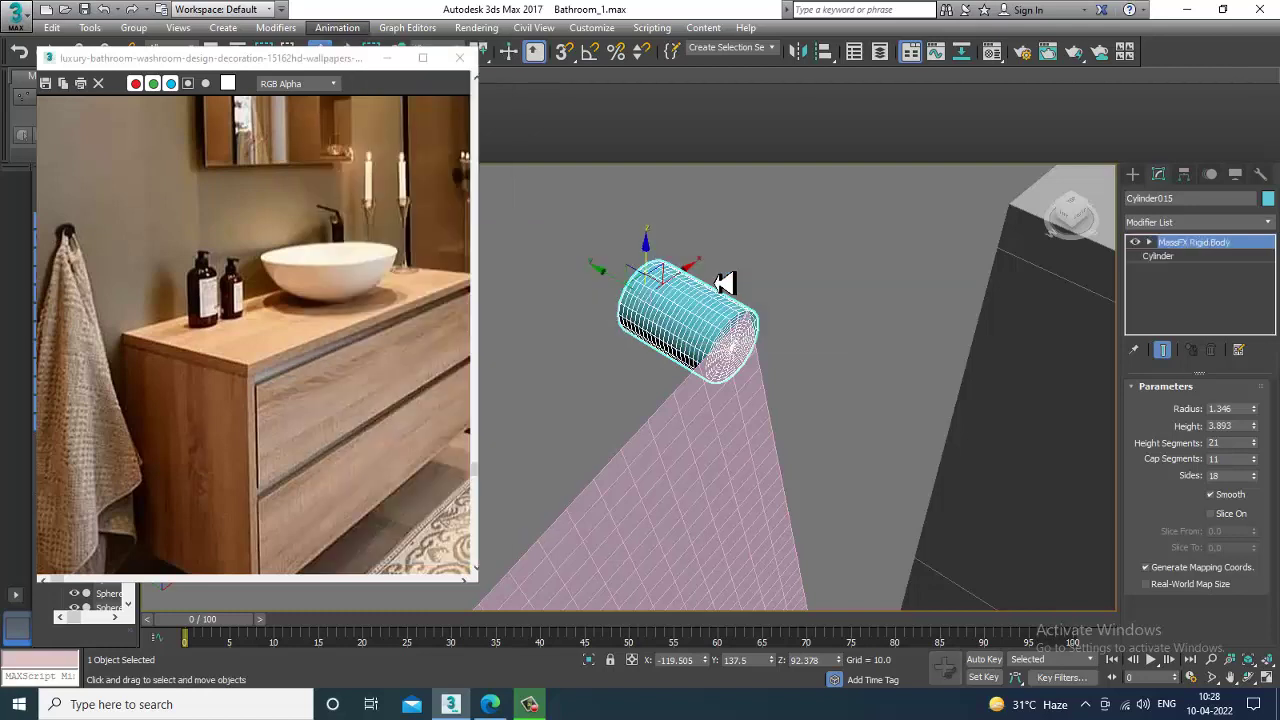
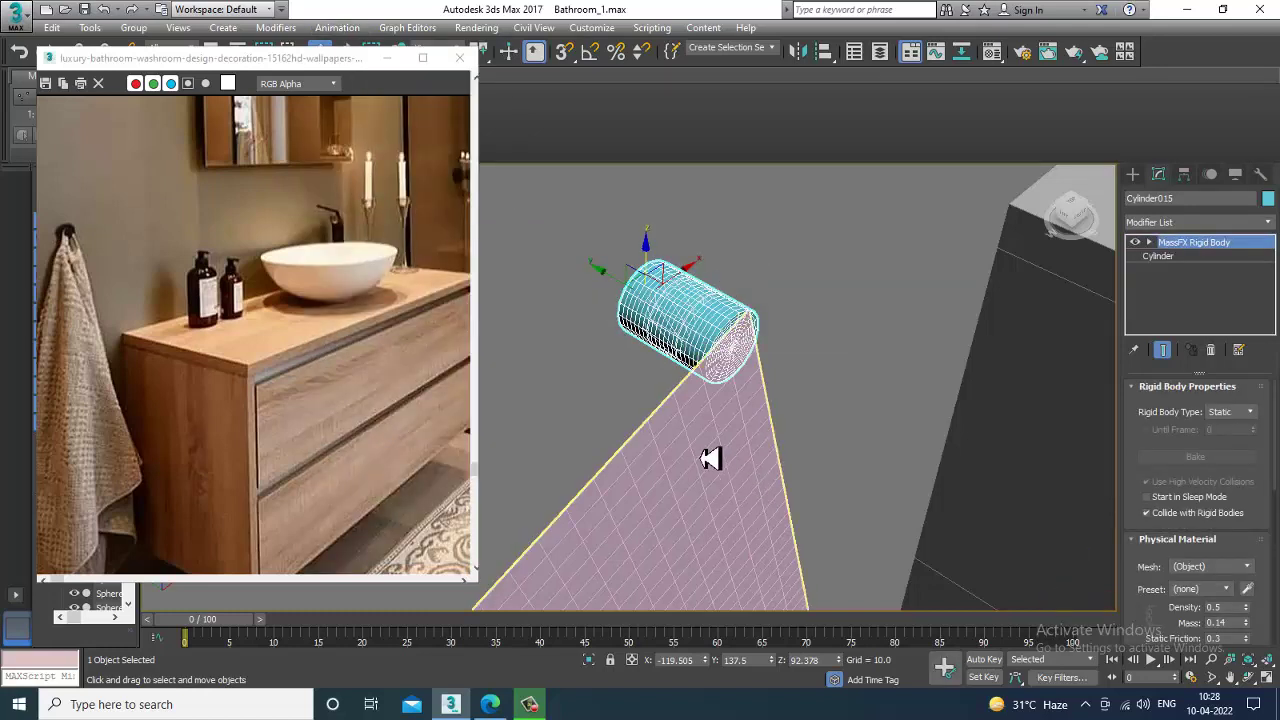
Set the peg's physical shape type to Original and review its remaining rigid body settings.
left_click_drag(1139, 542, 1150, 405)
left_click_drag(1137, 580, 1152, 343)
left_click(1248, 521)
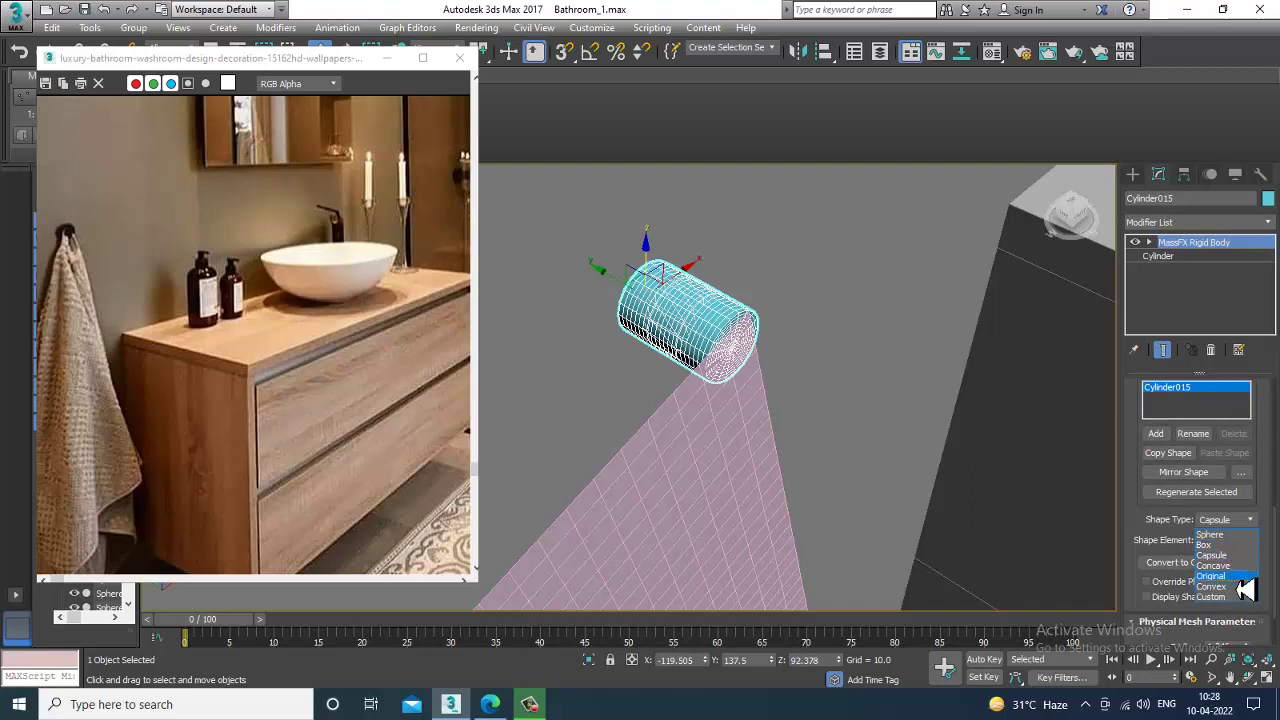
left_click(1238, 577)
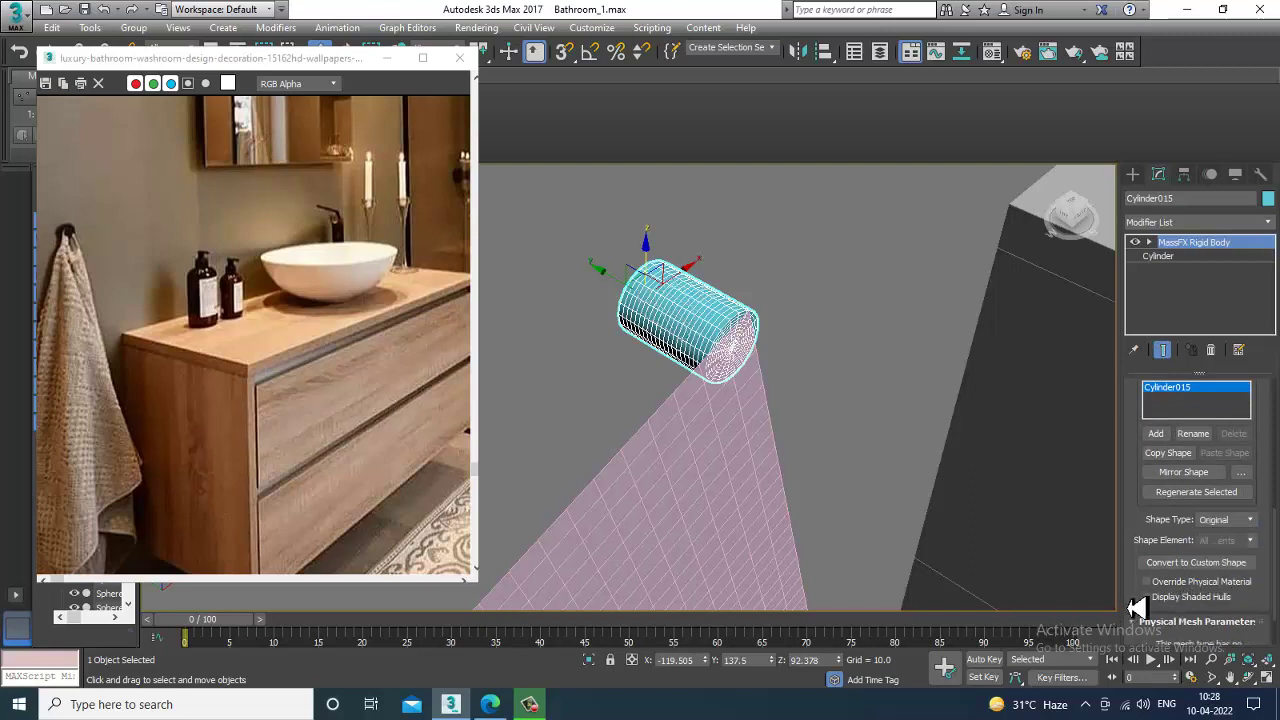
left_click_drag(1137, 607, 1140, 505)
left_click(1155, 620)
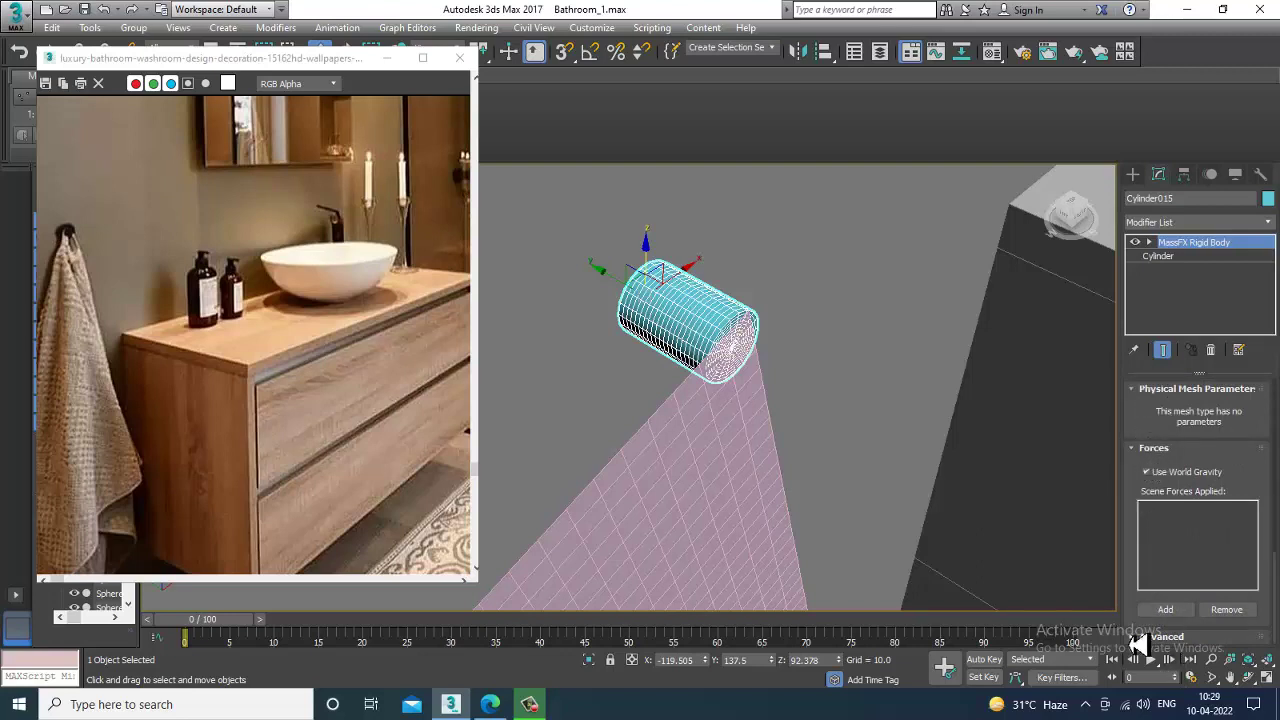
left_click(1155, 640)
left_click_drag(1146, 606, 1205, 700)
scroll(1137, 442, "up", 5)
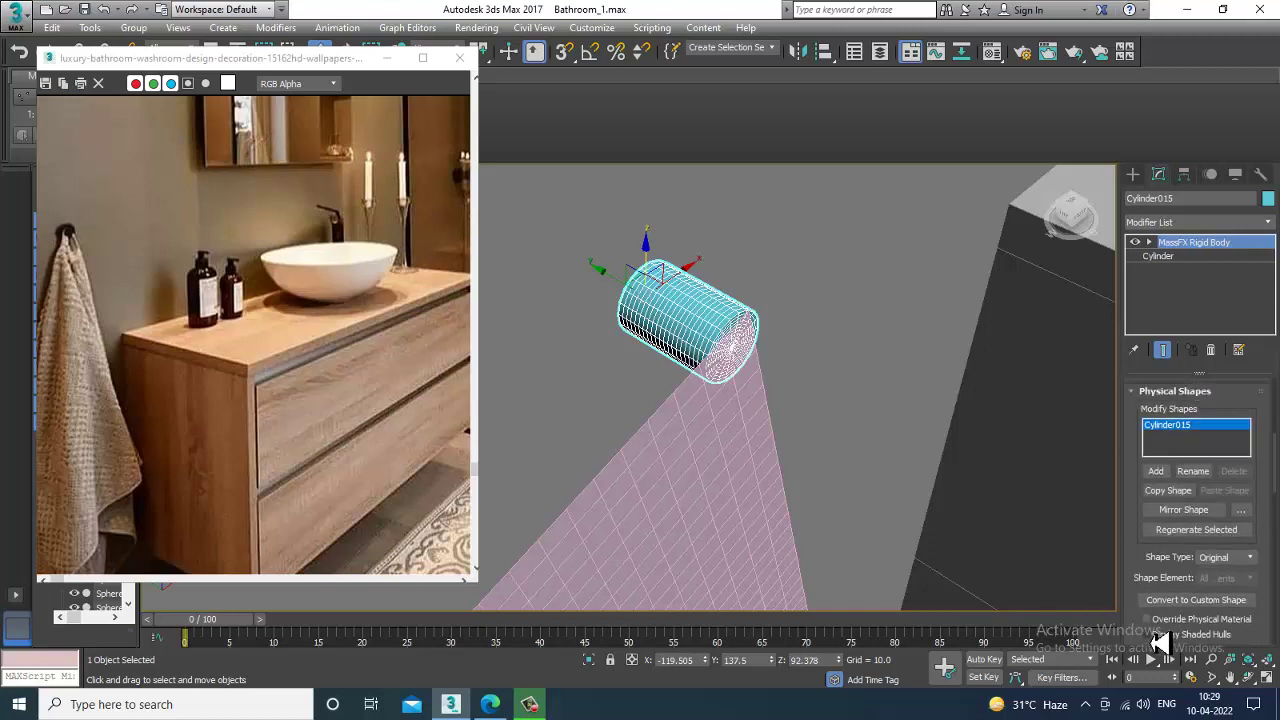
Turn the towel plane into a MassFX mCloth object.
left_click(760, 471)
left_click(337, 27)
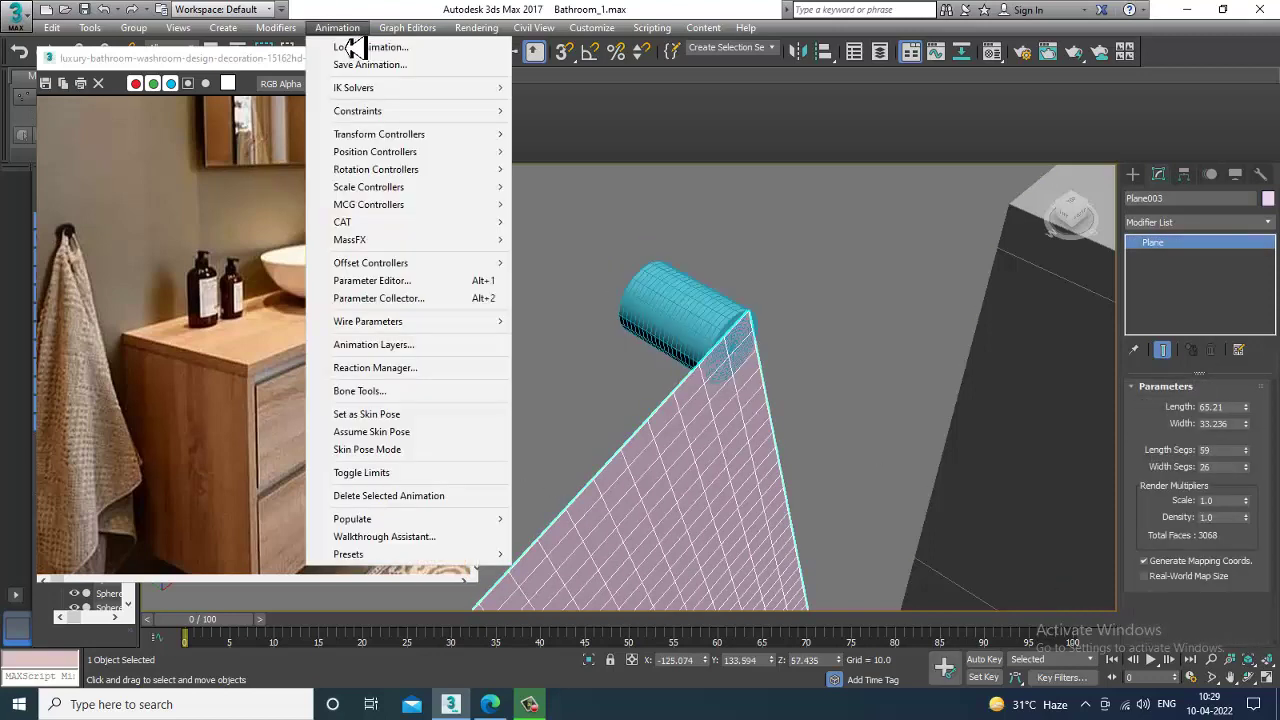
mouse_move(470, 240)
mouse_move(598, 260)
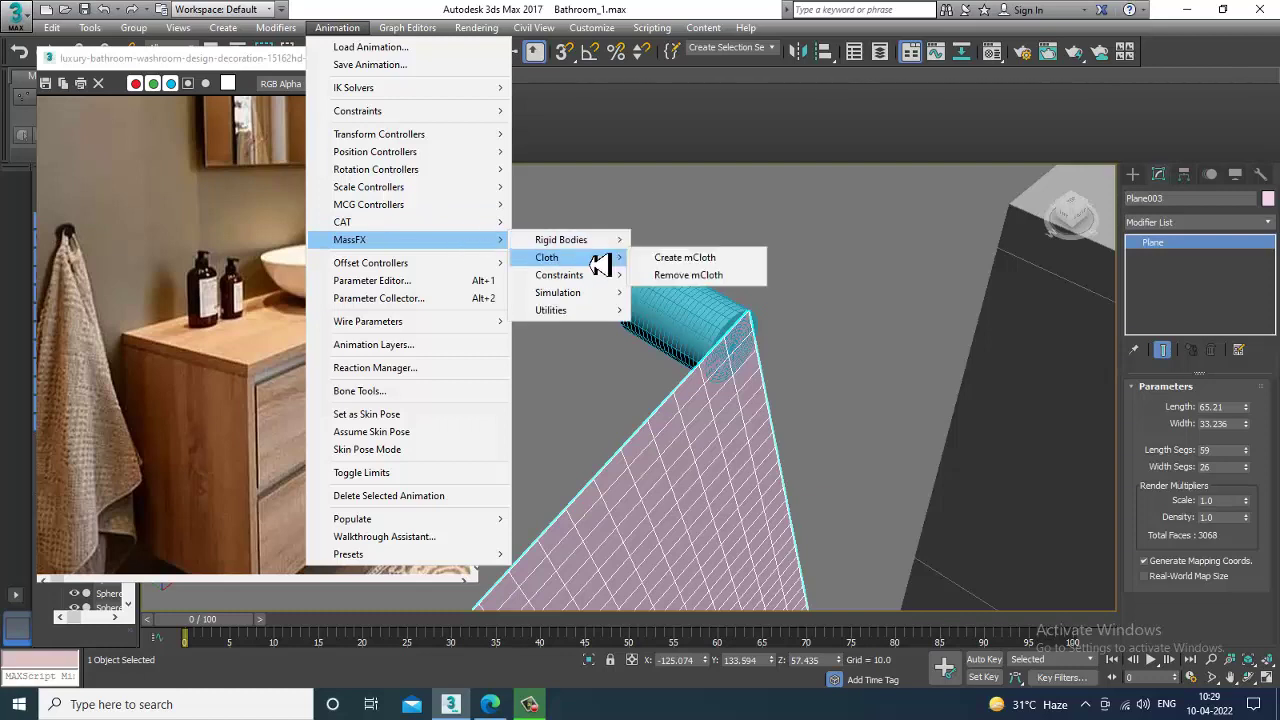
left_click(696, 262)
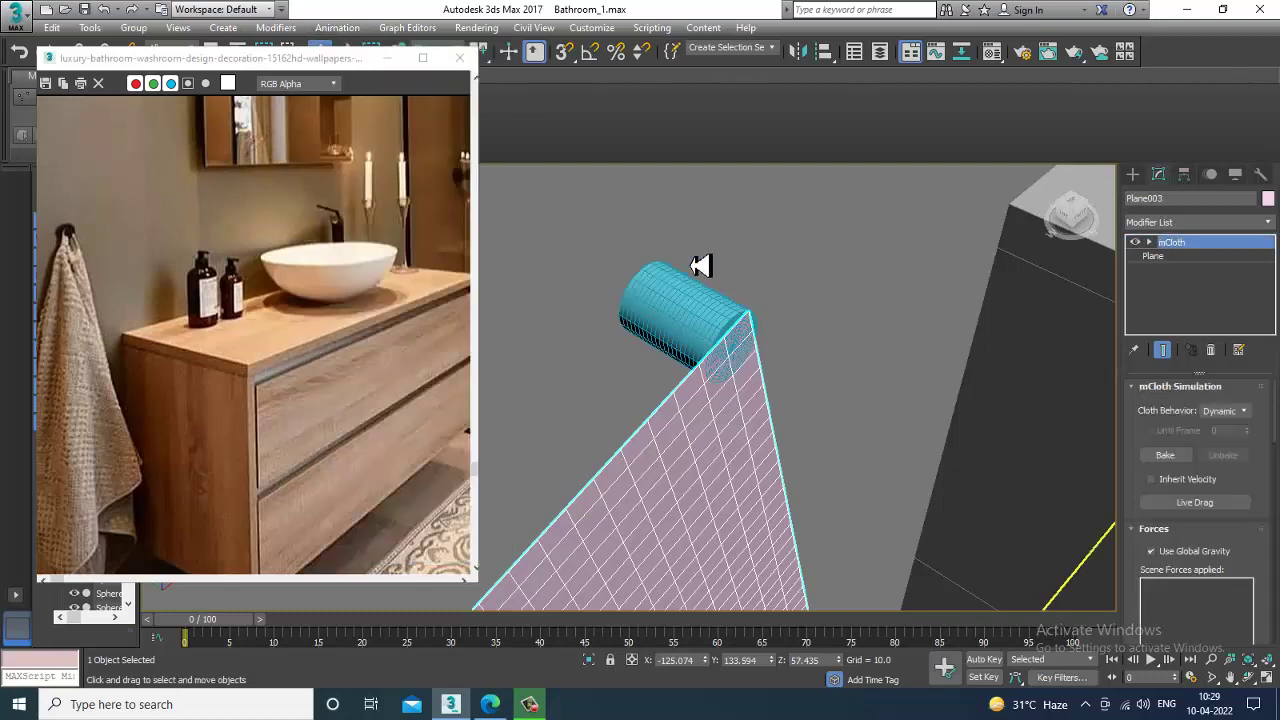
Enable Attach to Colliders in the towel's mCloth interaction settings.
left_click_drag(1249, 494, 1228, 278)
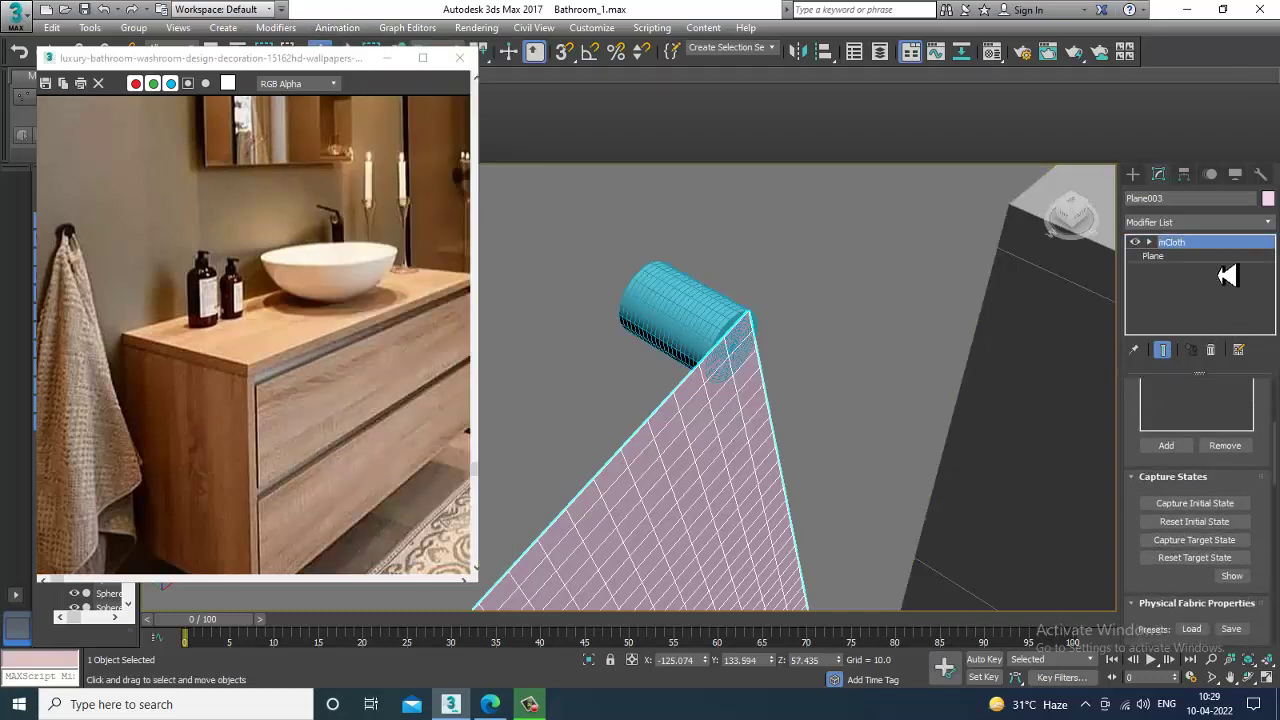
left_click_drag(1213, 636, 1206, 414)
left_click_drag(1160, 532, 1174, 289)
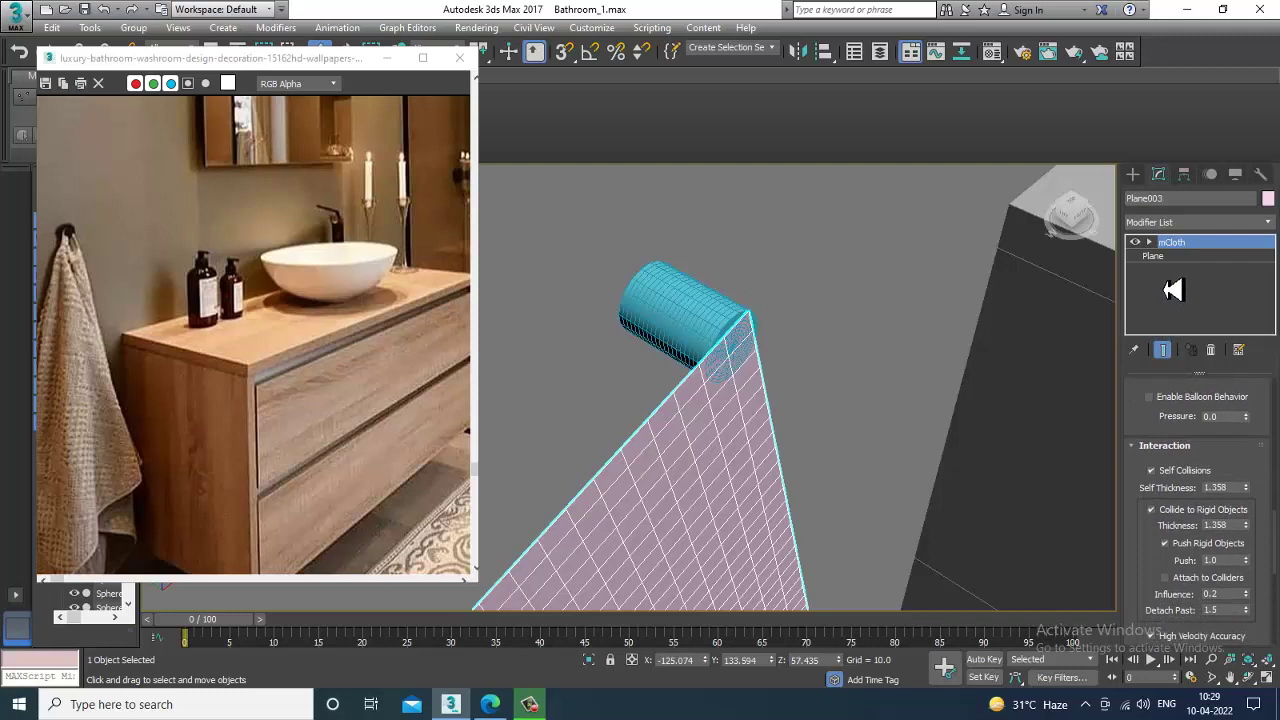
left_click(677, 320)
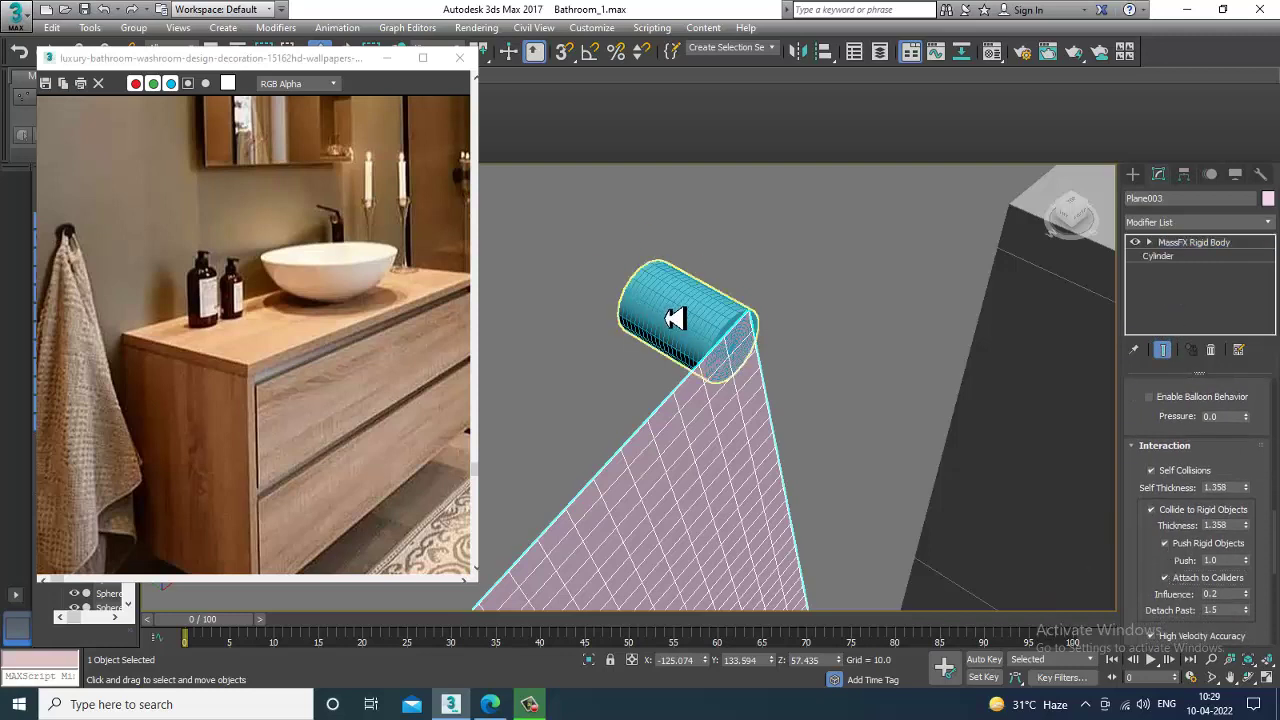
left_click(680, 523)
Set the towel cloth's Weld Prior to Tearing option to Vertices and review its advanced solver settings.
left_click_drag(1145, 590, 1145, 314)
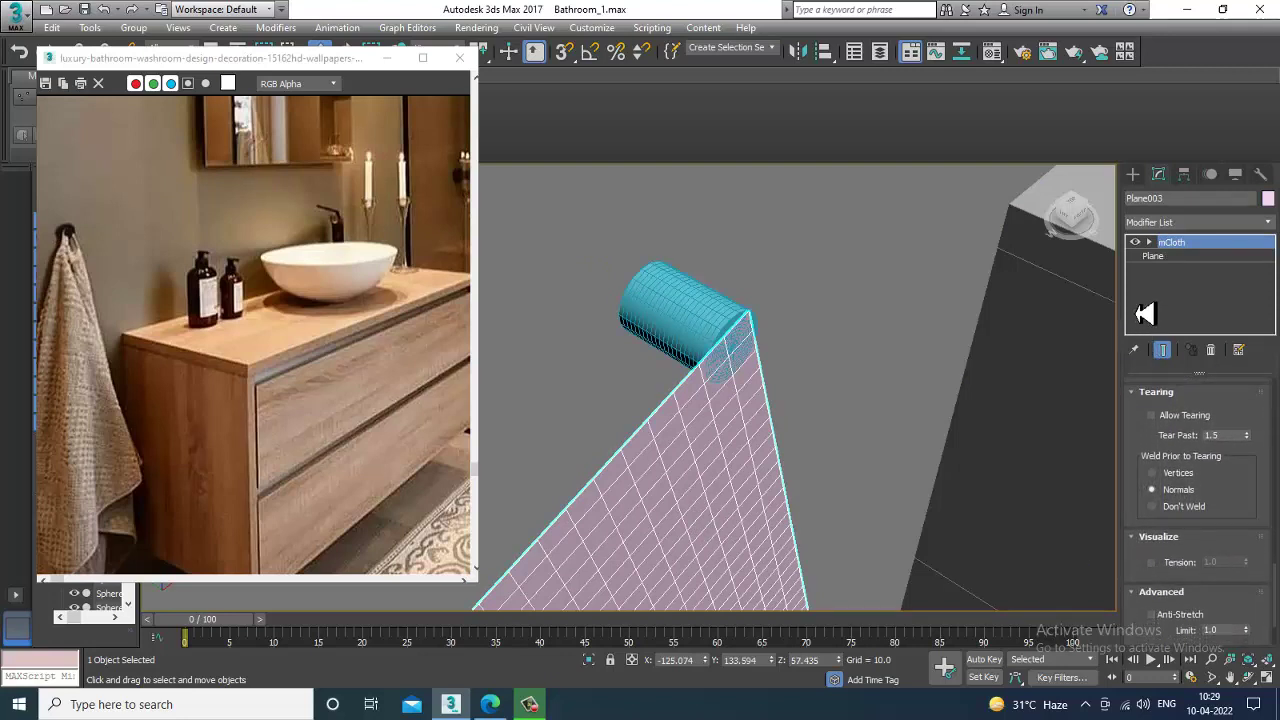
left_click(1173, 476)
left_click_drag(1250, 532, 1238, 390)
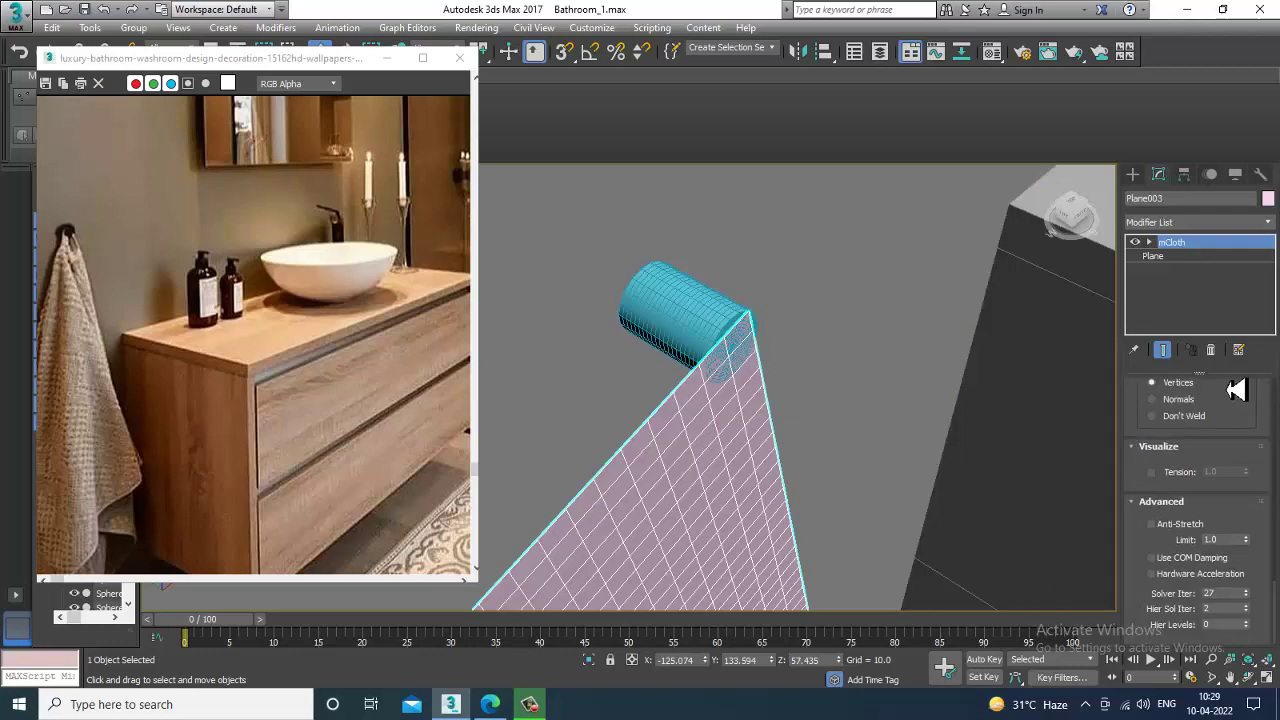
Run the MassFX simulation to test how the towel falls, and return the timeline to frame 0.
middle_click_drag(966, 423, 857, 391, "alt")
left_click(337, 27)
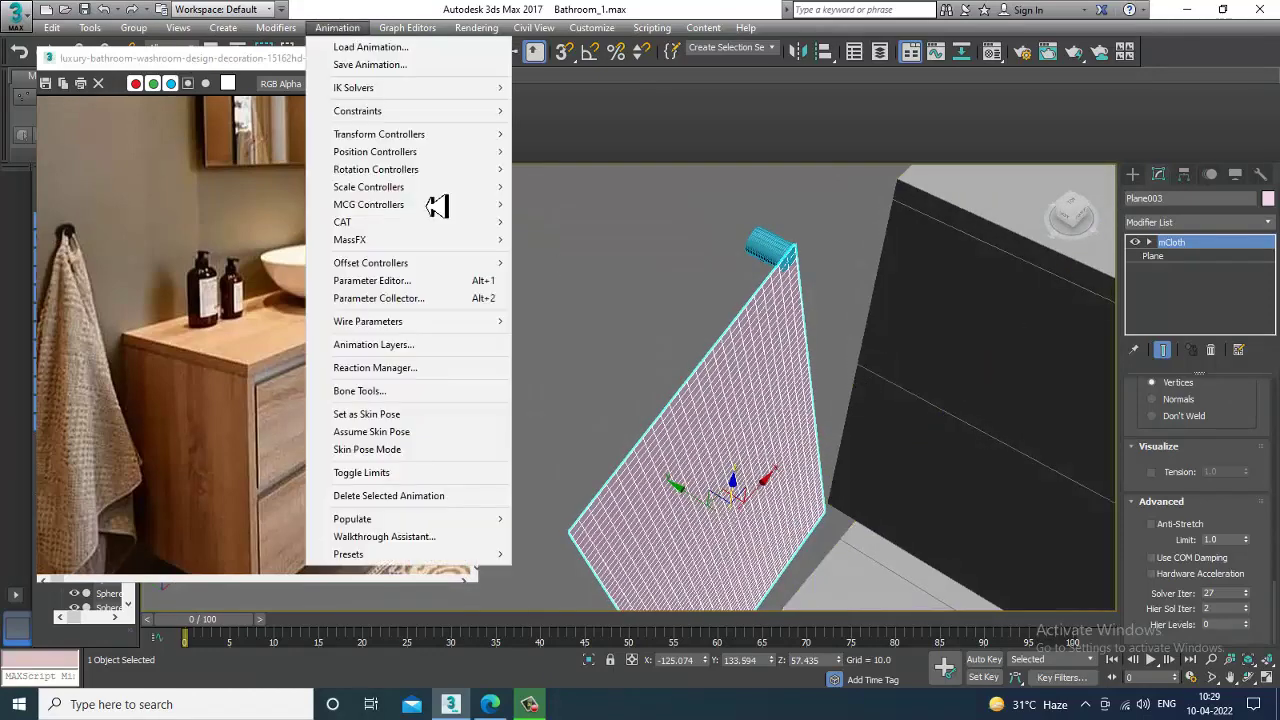
mouse_move(412, 244)
mouse_move(595, 296)
left_click(688, 298)
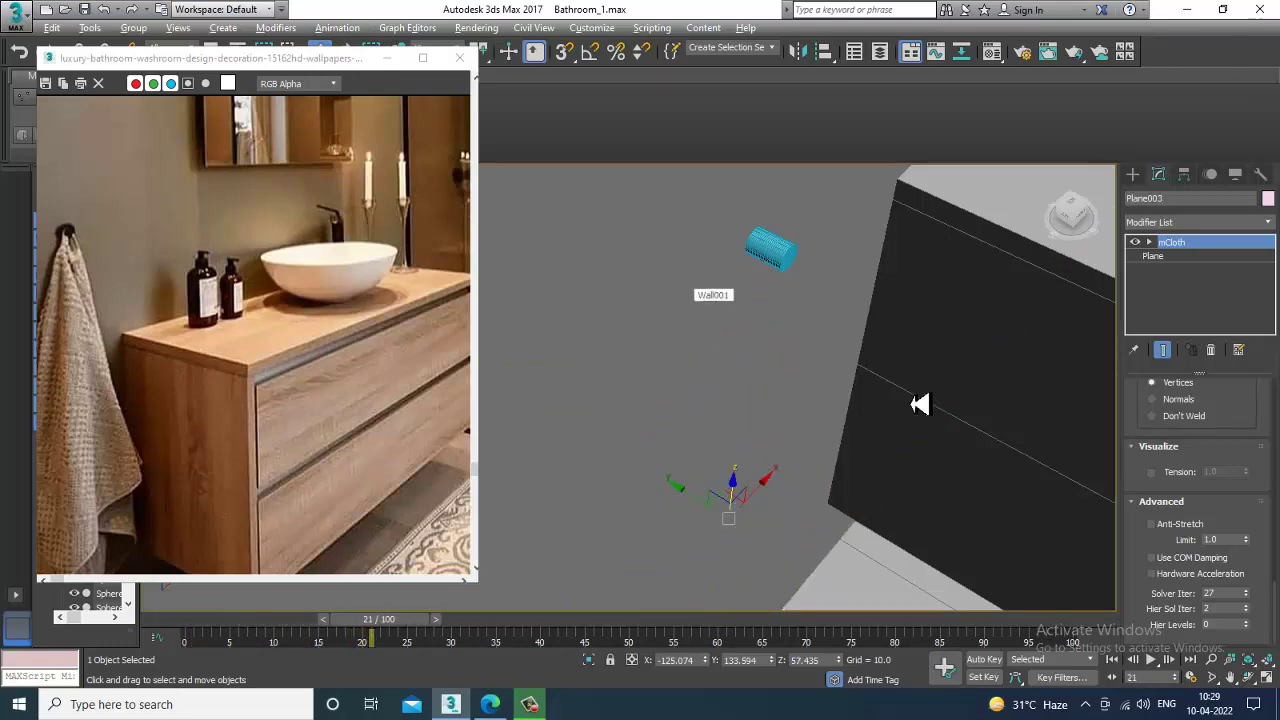
scroll(814, 366, "down", 4)
scroll(811, 380, "up", 3)
middle_click_drag(808, 390, 769, 357, "alt")
middle_click_drag(871, 441, 880, 507)
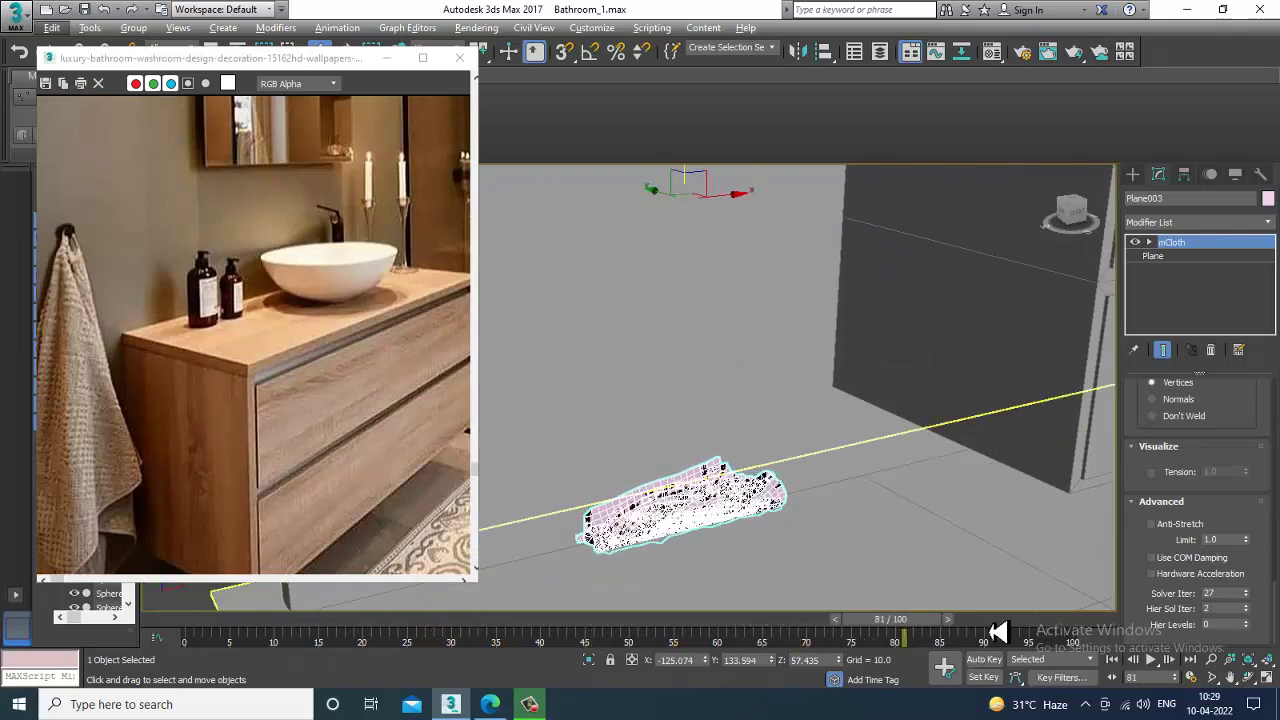
left_click_drag(1108, 623, 160, 625)
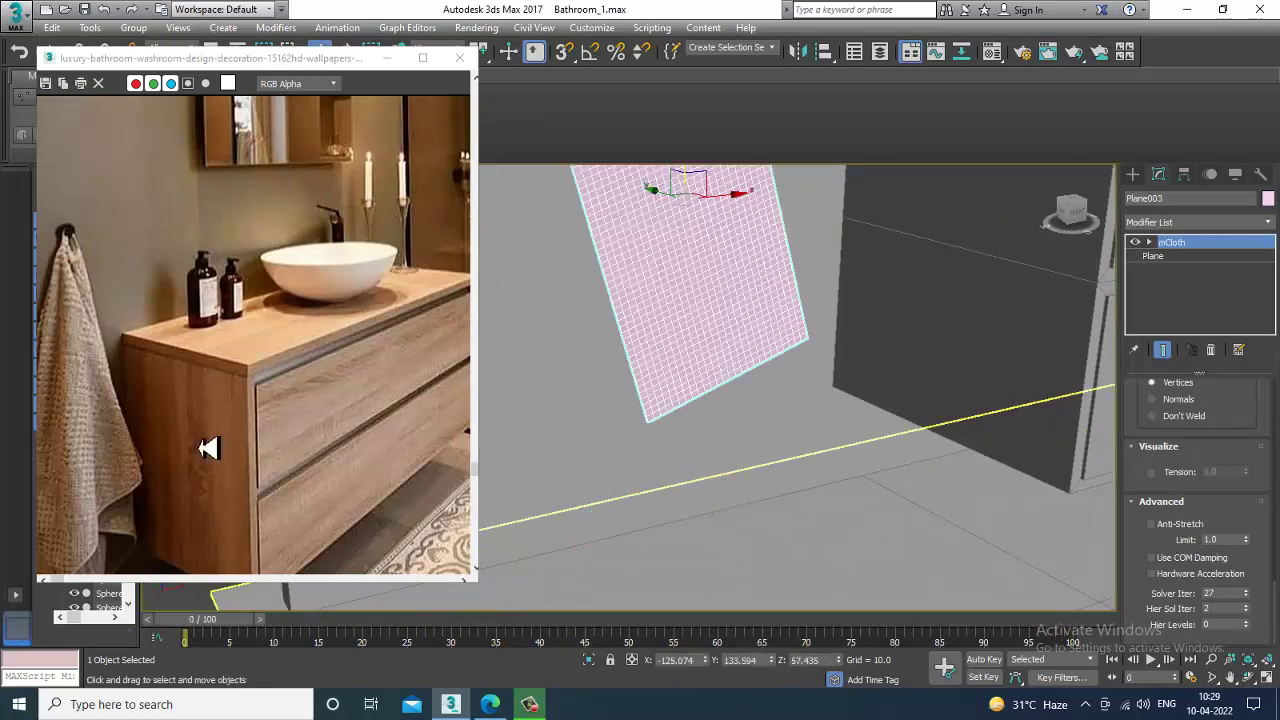
Examine where the towel meets the peg and review all the towel's mCloth settings, from cloth behavior to the solver options.
middle_click_drag(600, 320, 711, 323, "alt")
left_click(713, 324, "ctrl")
scroll(794, 366, "up", 4)
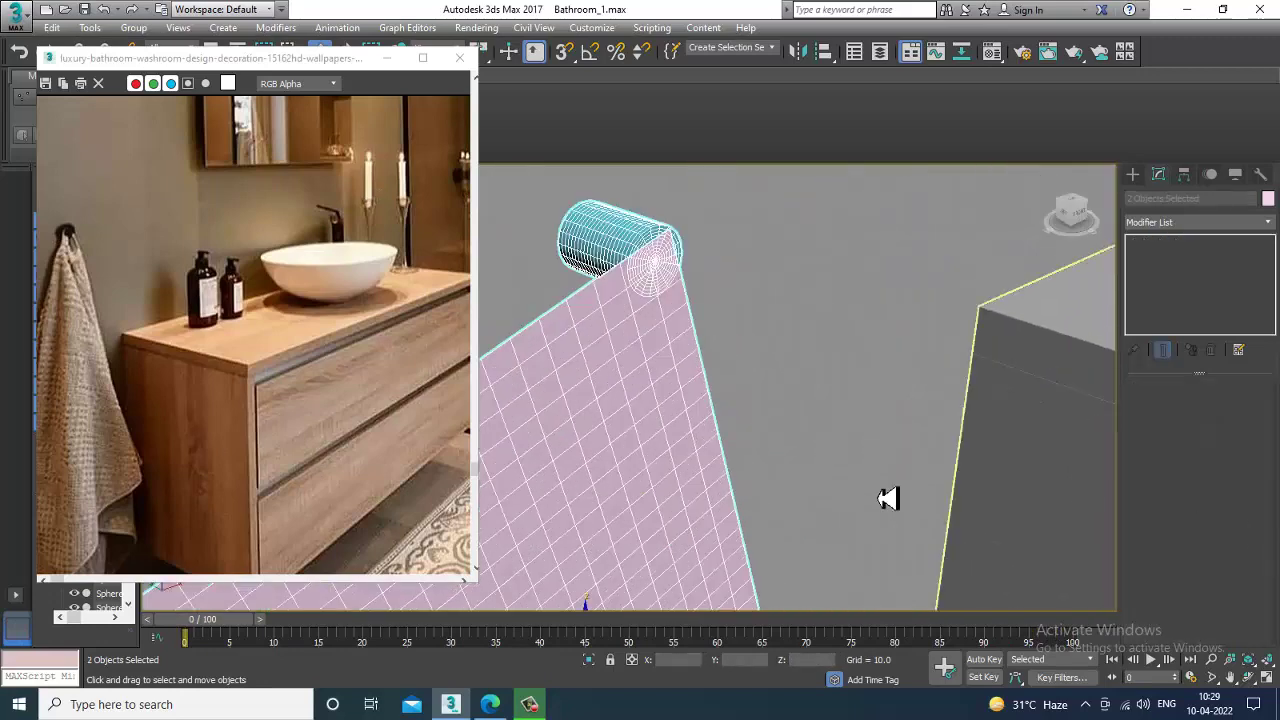
left_click(597, 494)
left_click_drag(1155, 540, 1133, 333)
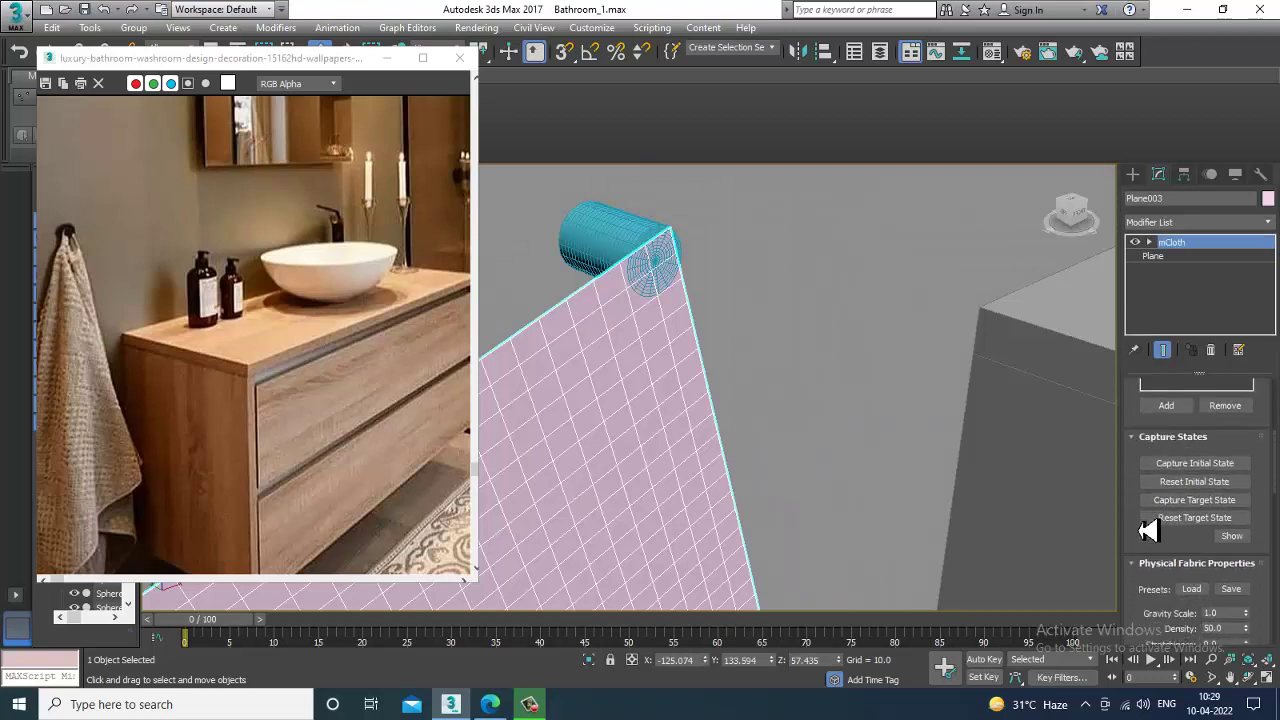
left_click_drag(1148, 553, 1140, 312)
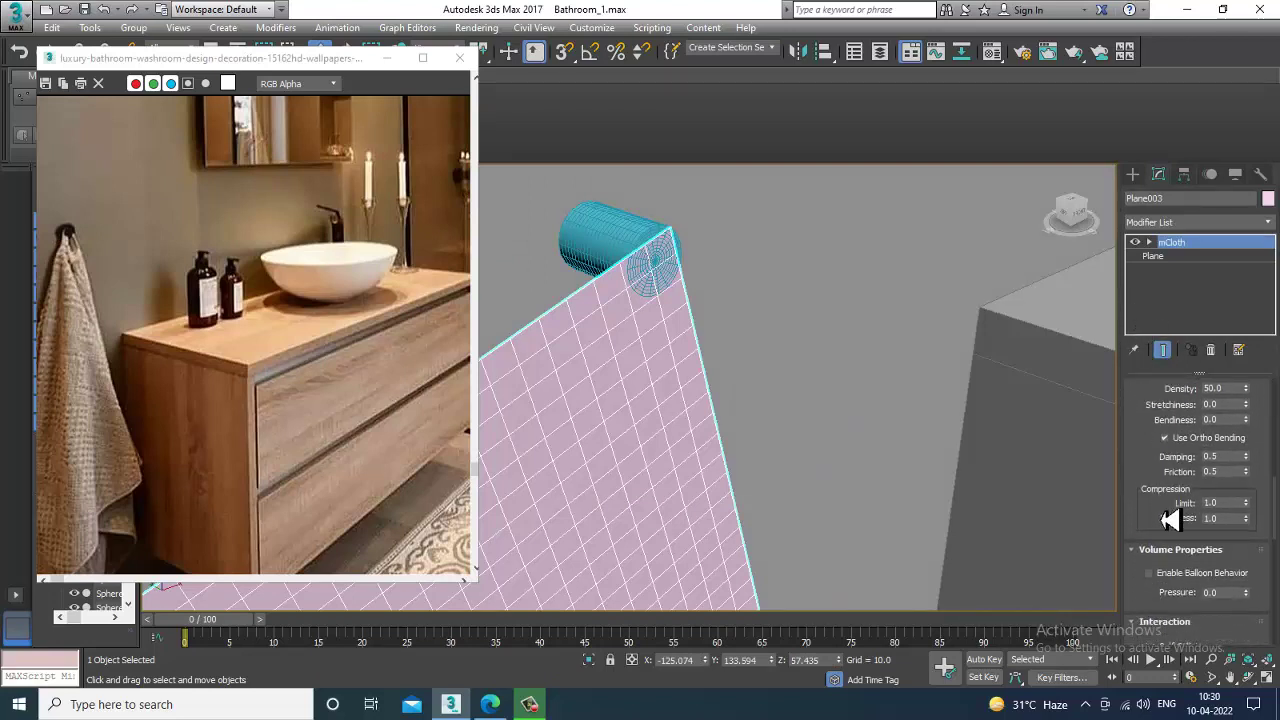
left_click_drag(1160, 537, 1135, 374)
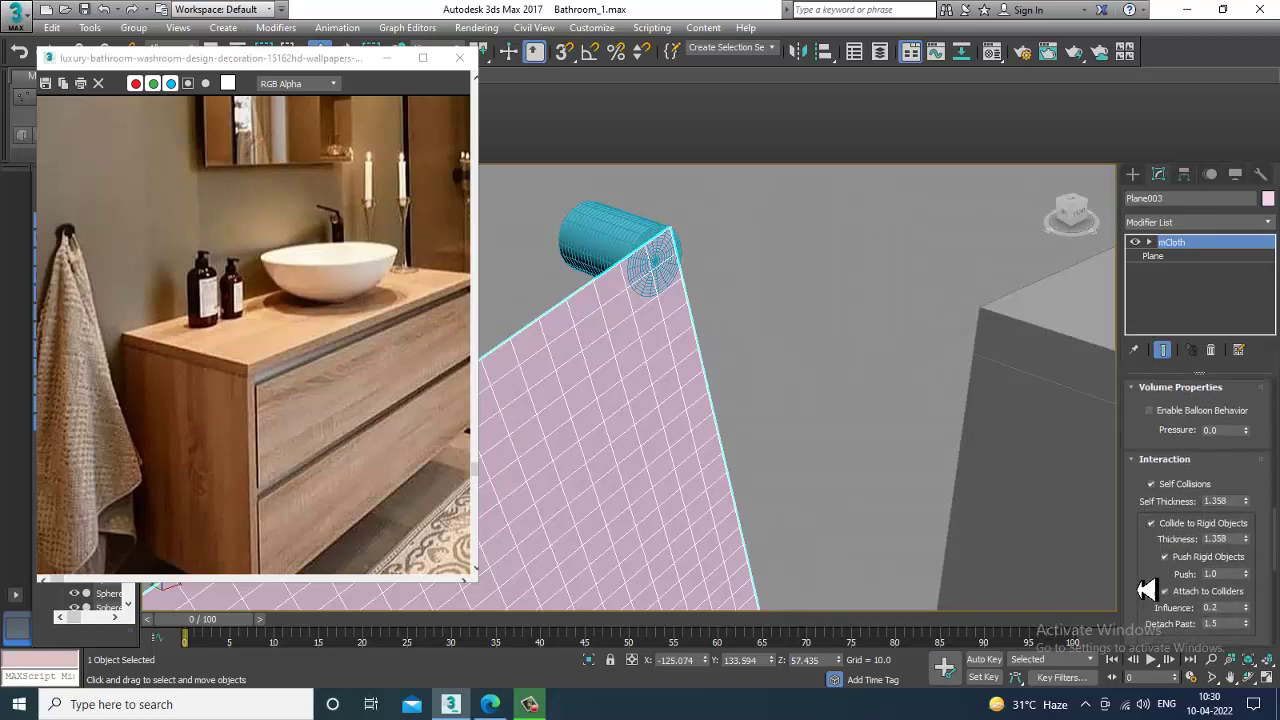
left_click_drag(1154, 586, 1156, 281)
left_click_drag(1158, 550, 1158, 496)
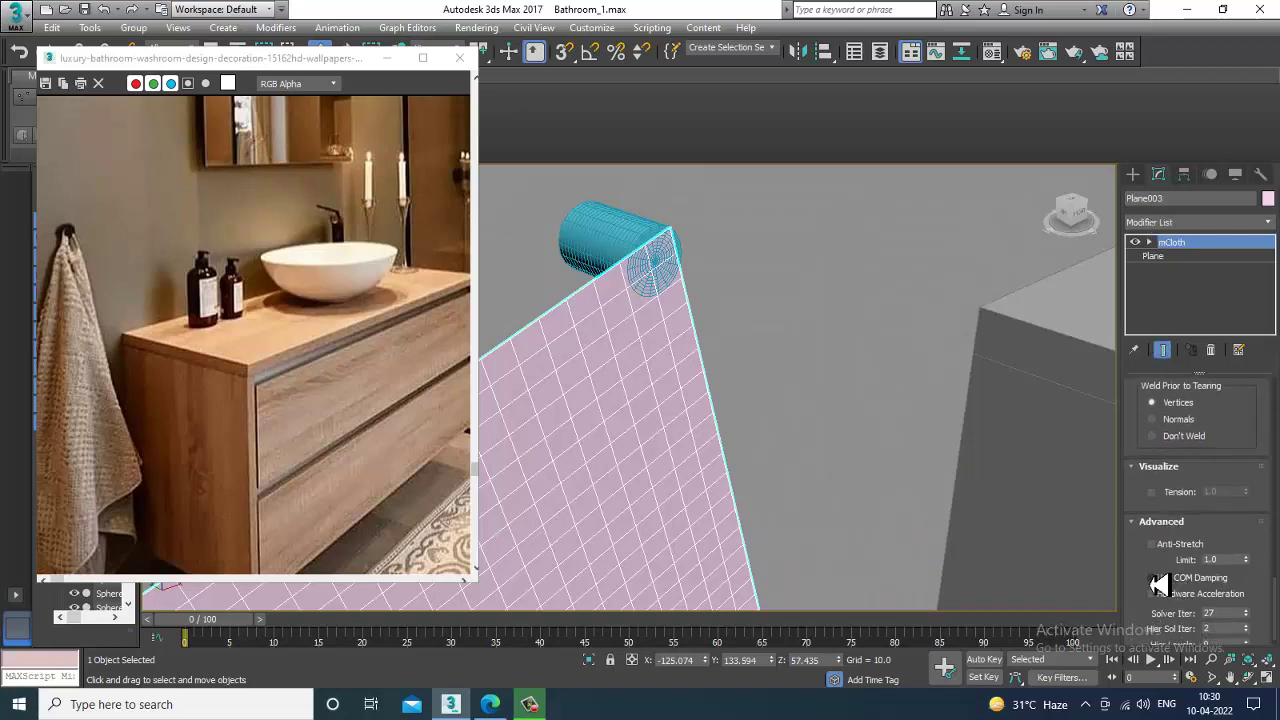
left_click_drag(1160, 585, 1157, 466)
left_click_drag(1157, 363, 1172, 515)
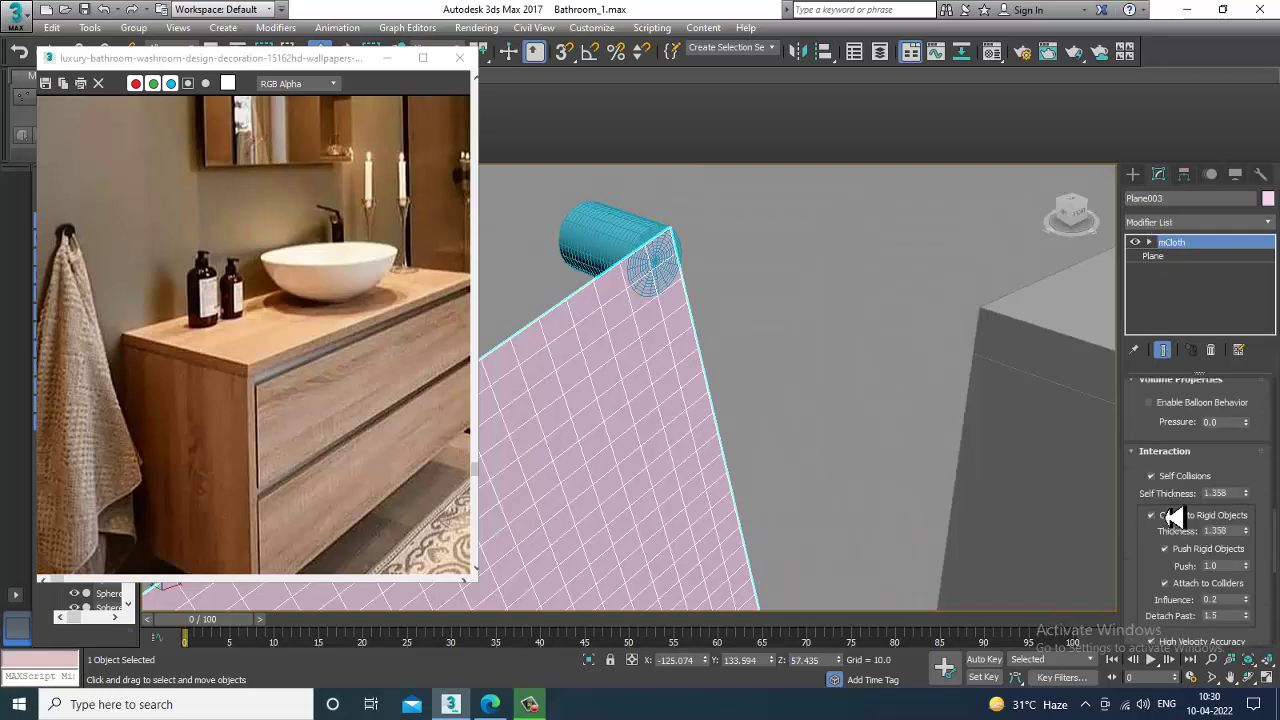
left_click_drag(1143, 422, 1157, 636)
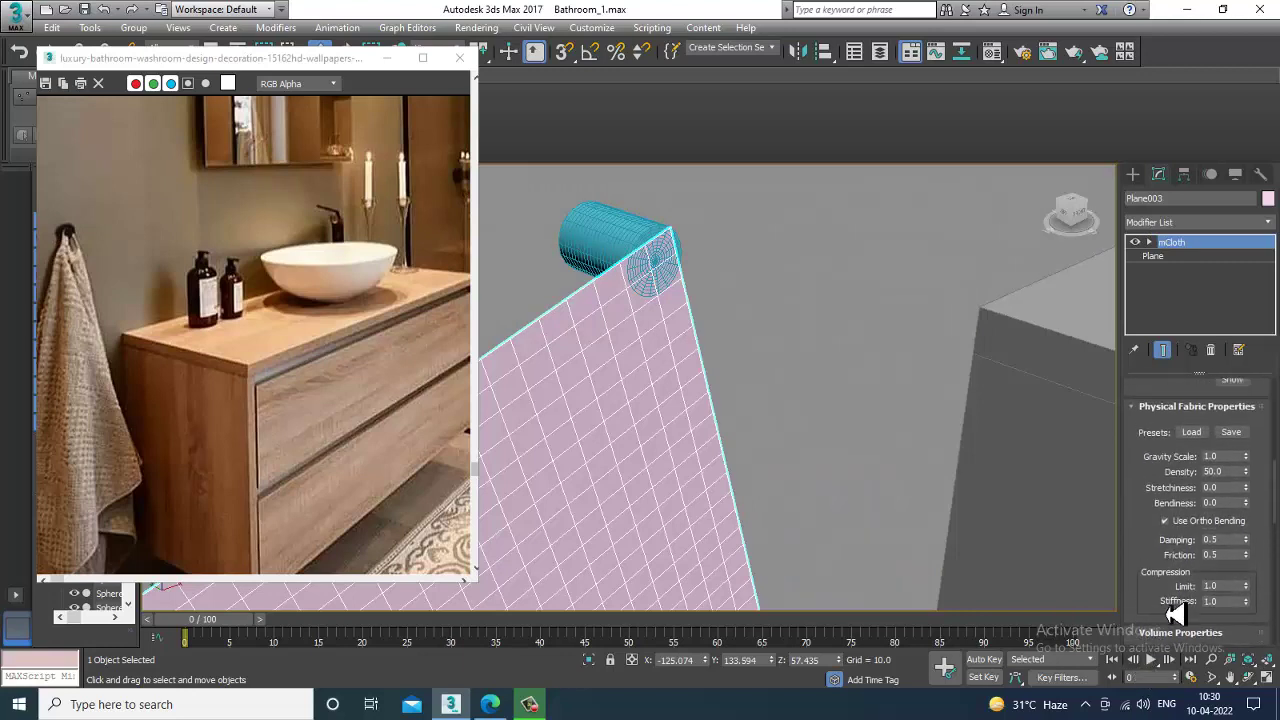
left_click_drag(1155, 487, 1158, 586)
left_click_drag(1157, 457, 1162, 589)
left_click_drag(1140, 457, 1169, 633)
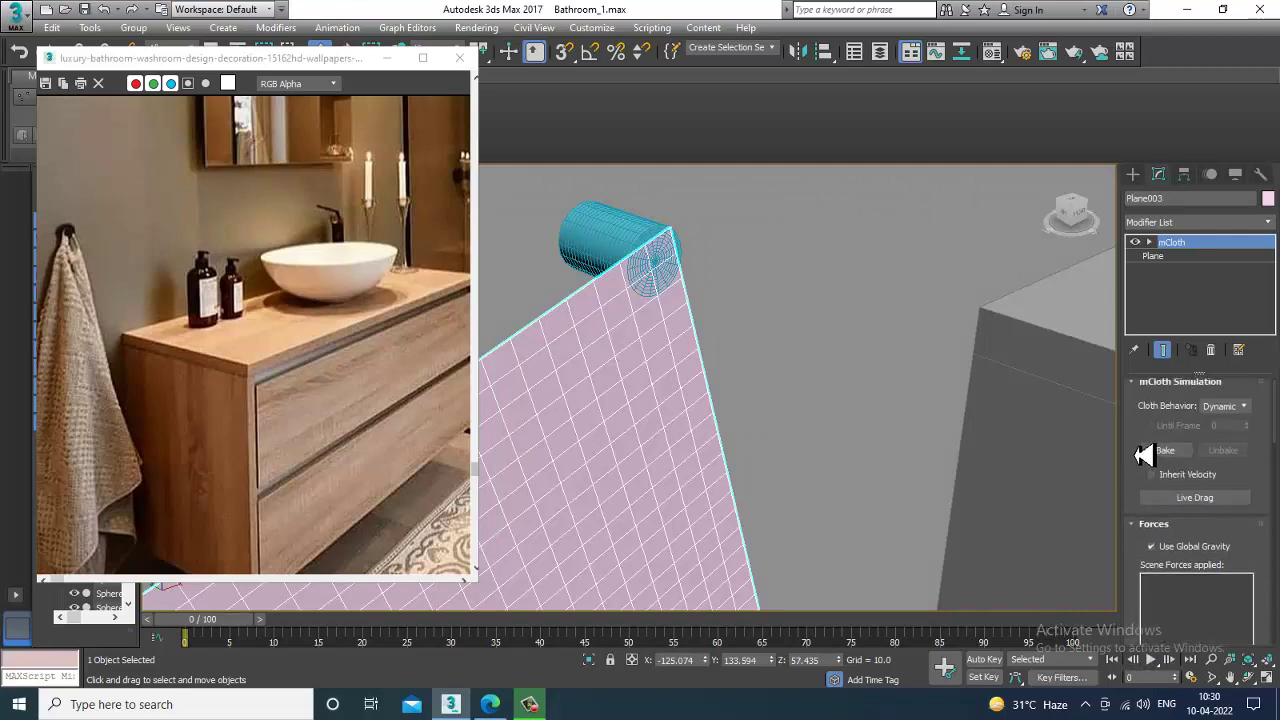
left_click_drag(1142, 456, 1153, 569)
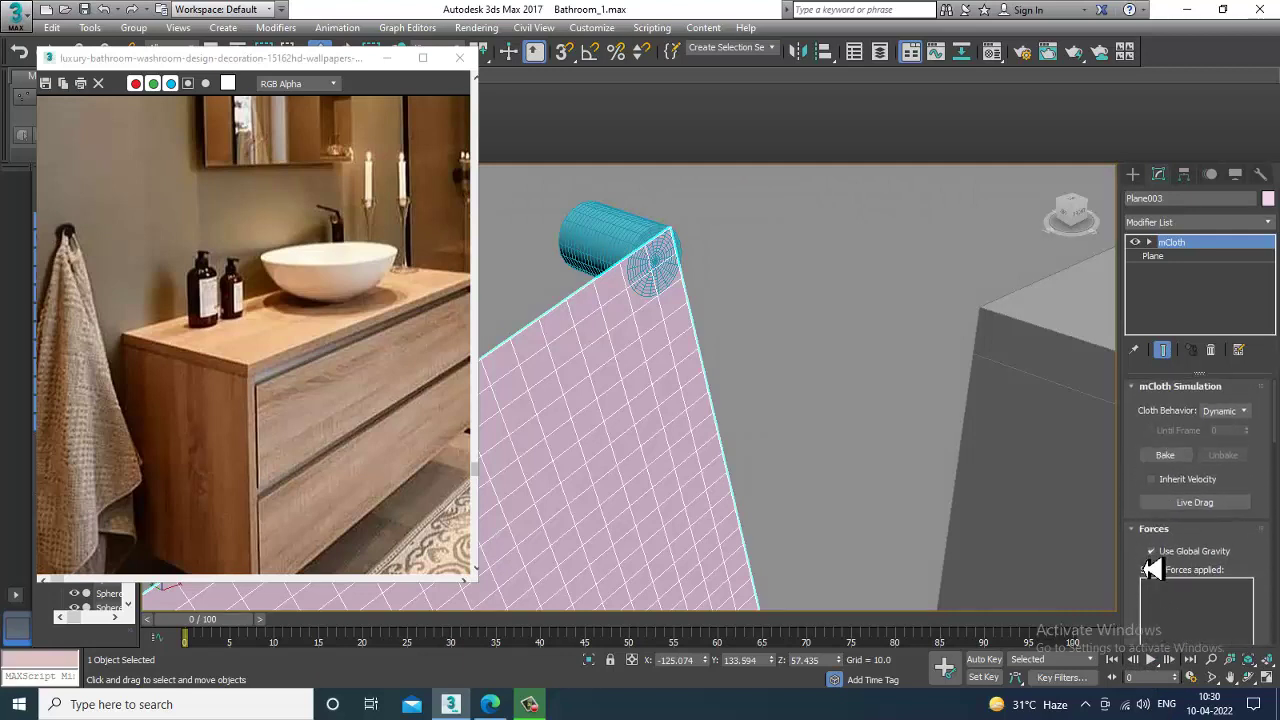
Raise the towel cloth's Self Thickness to 315.458 in its interaction settings.
left_click(619, 209)
left_click(636, 247)
left_click(660, 354)
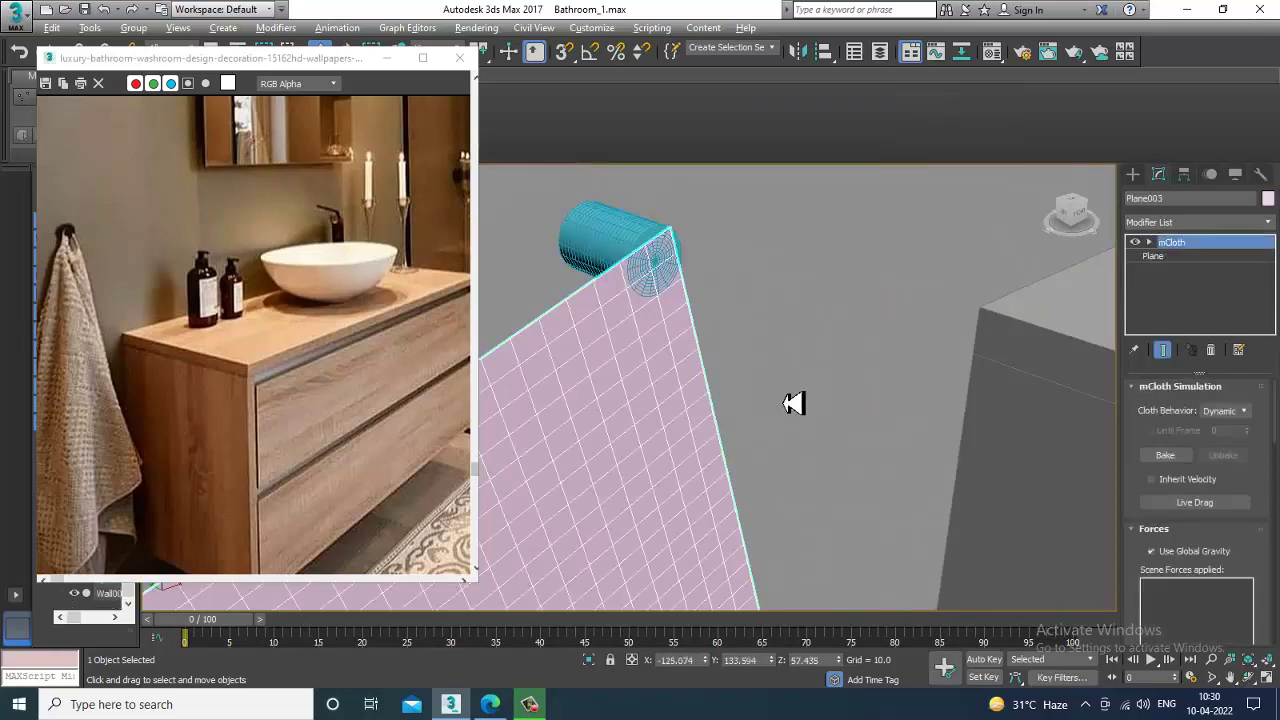
scroll(793, 403, "down", 5)
middle_click_drag(793, 380, 822, 358, "alt")
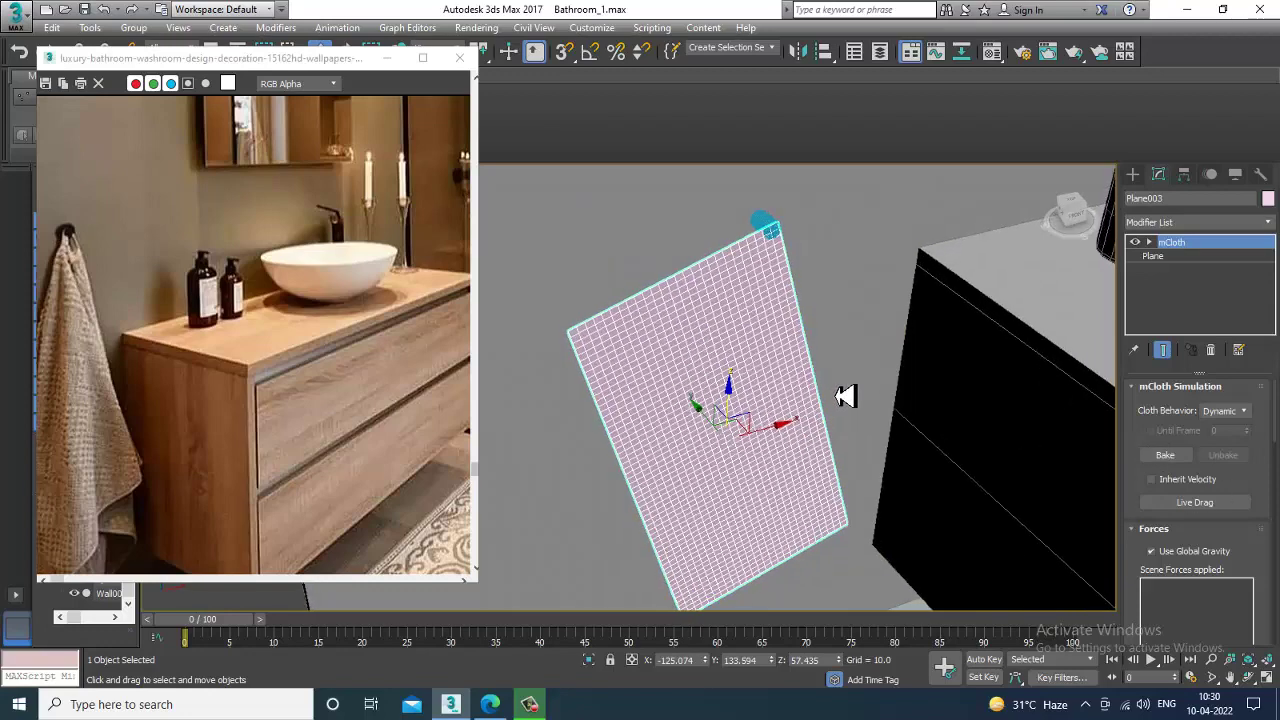
scroll(830, 380, "up", 3)
scroll(794, 343, "down", 1)
left_click_drag(1158, 502, 1149, 277)
left_click_drag(1145, 617, 1157, 396)
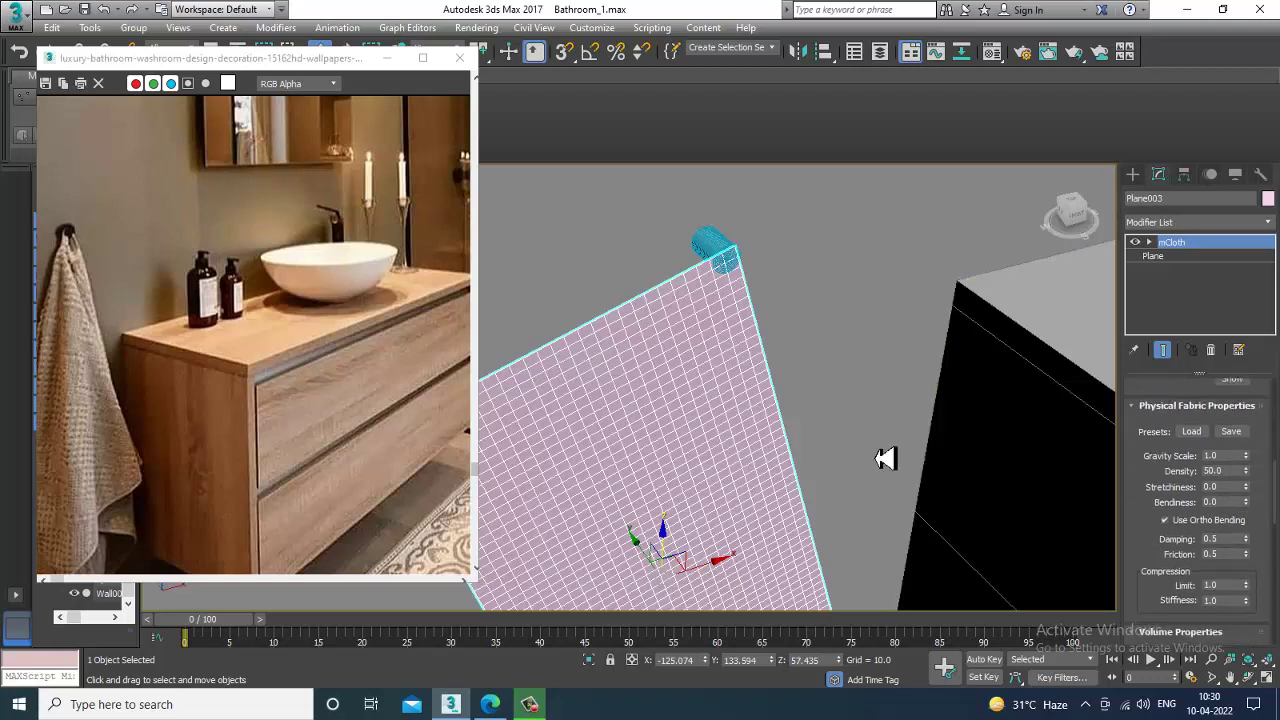
left_click_drag(1144, 556, 1161, 286)
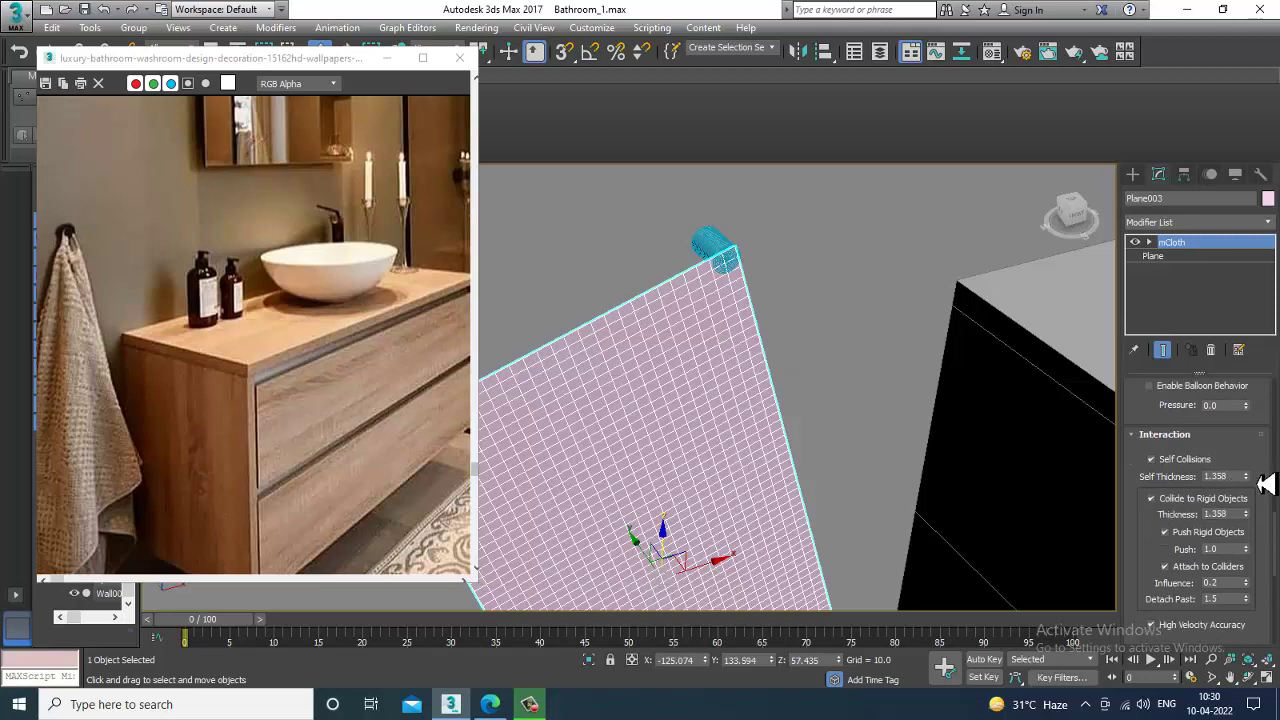
left_click_drag(1246, 477, 1242, 270)
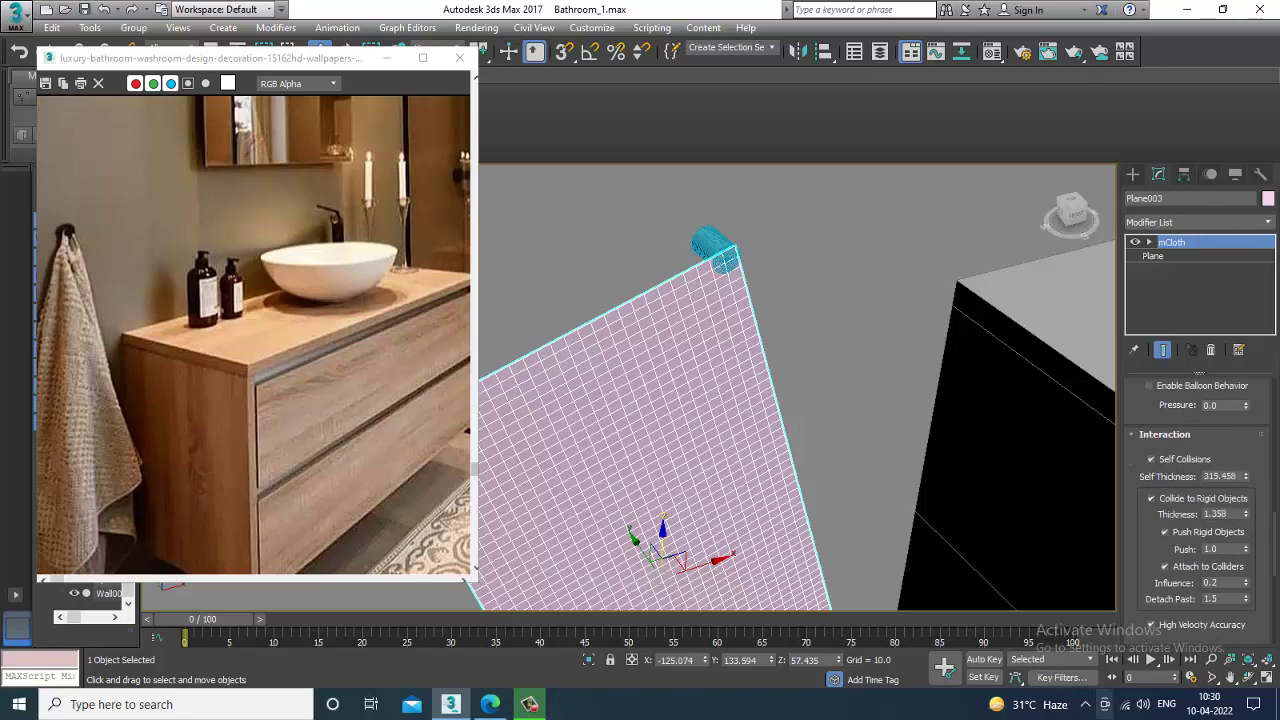
Review the peg's MassFX Rigid Body settings, from physical shapes to center of mass and damping.
left_click(716, 257)
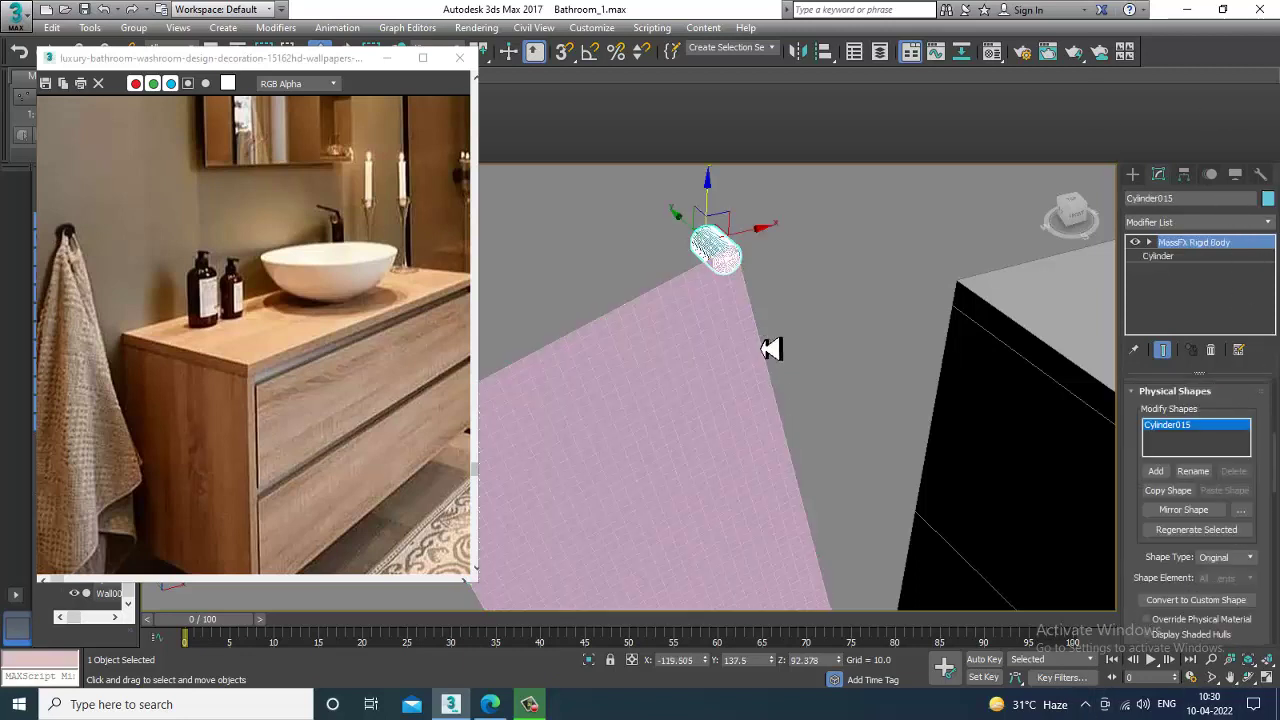
left_click_drag(1145, 570, 1148, 363)
scroll(1155, 420, "down", 5)
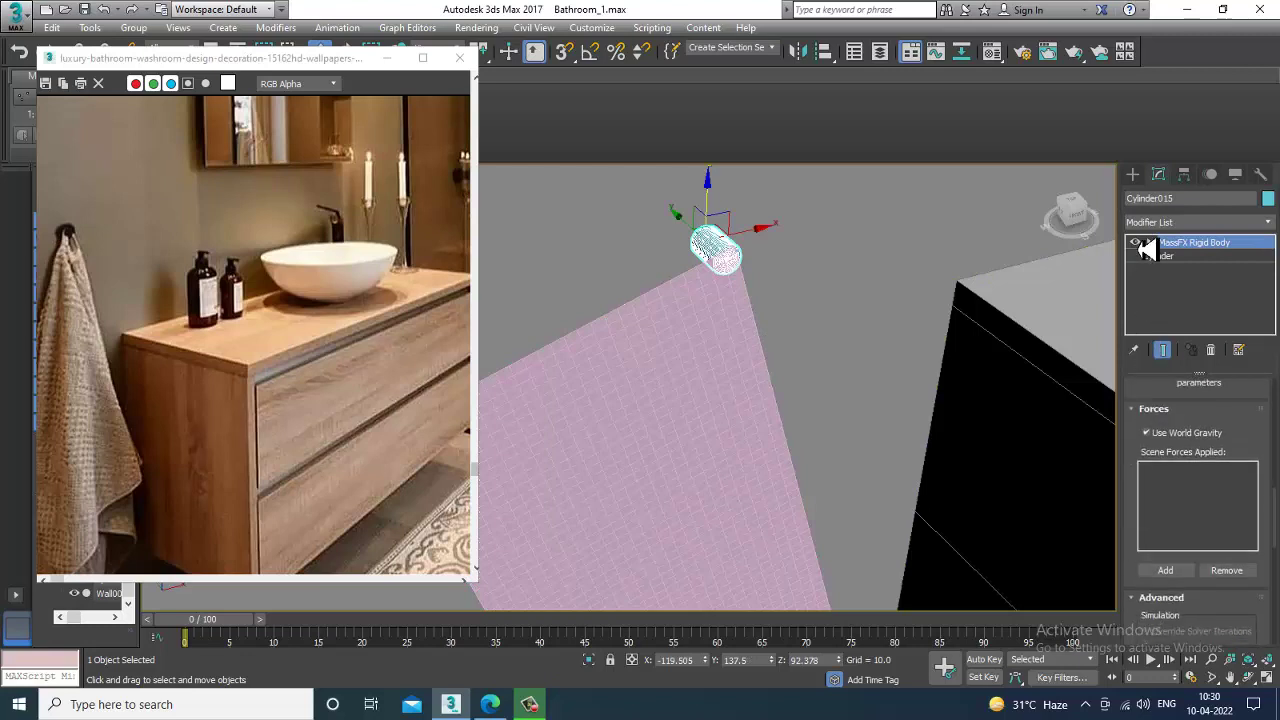
left_click_drag(1210, 578, 1203, 248)
left_click_drag(1173, 428, 1159, 79)
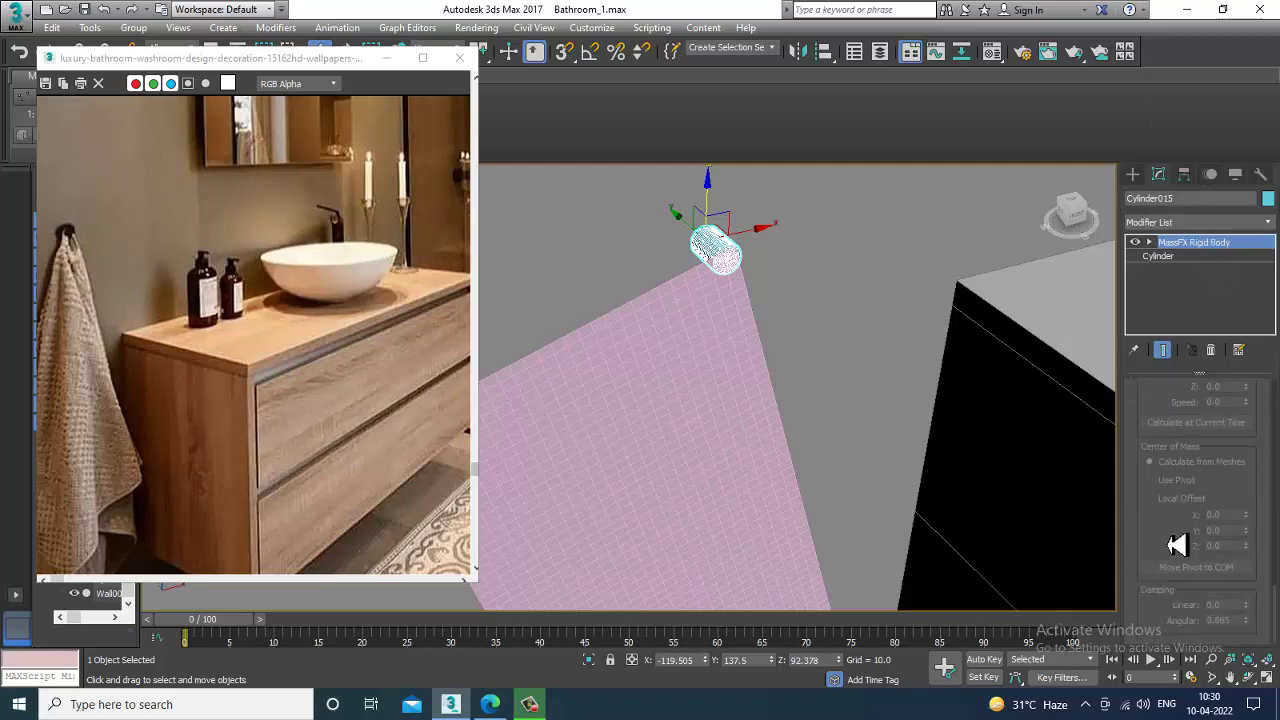
Raise the towel plane to Z 61.848 so its upper corner extends above the end of the peg.
scroll(708, 383, "down", 4)
middle_click_drag(829, 406, 797, 420, "alt")
scroll(760, 390, "up", 6)
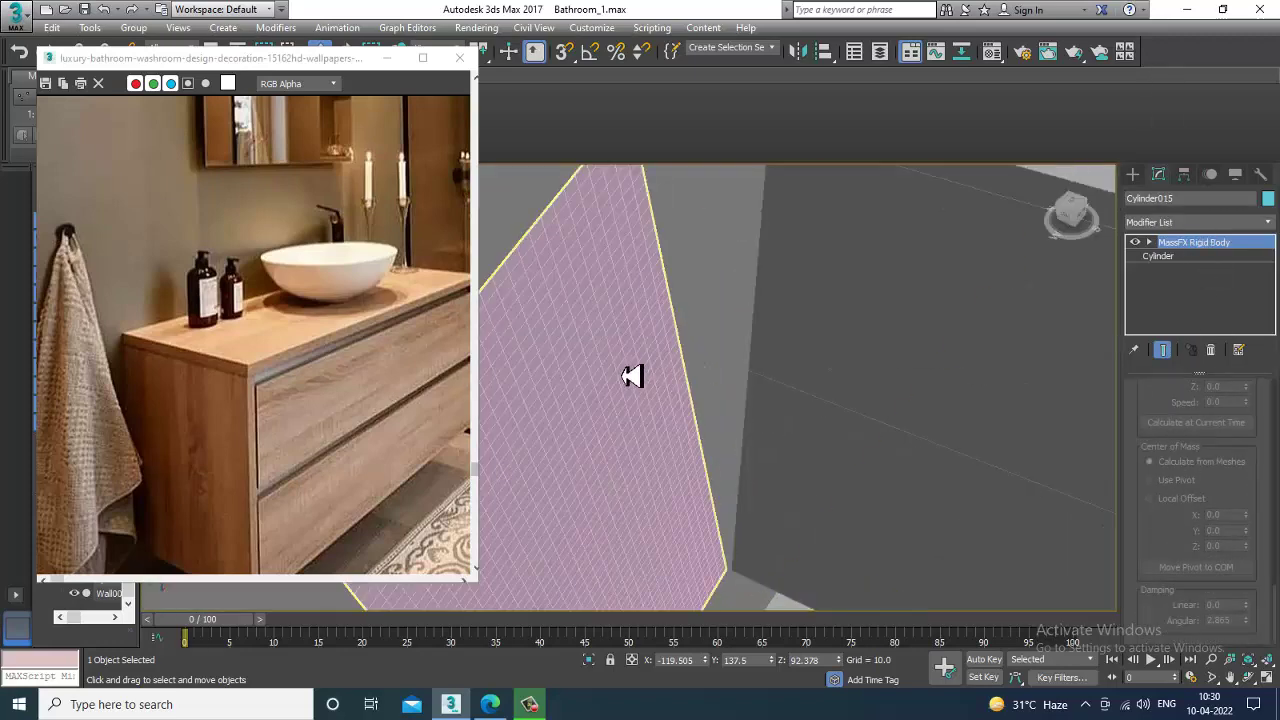
left_click(633, 376)
scroll(686, 386, "down", 5)
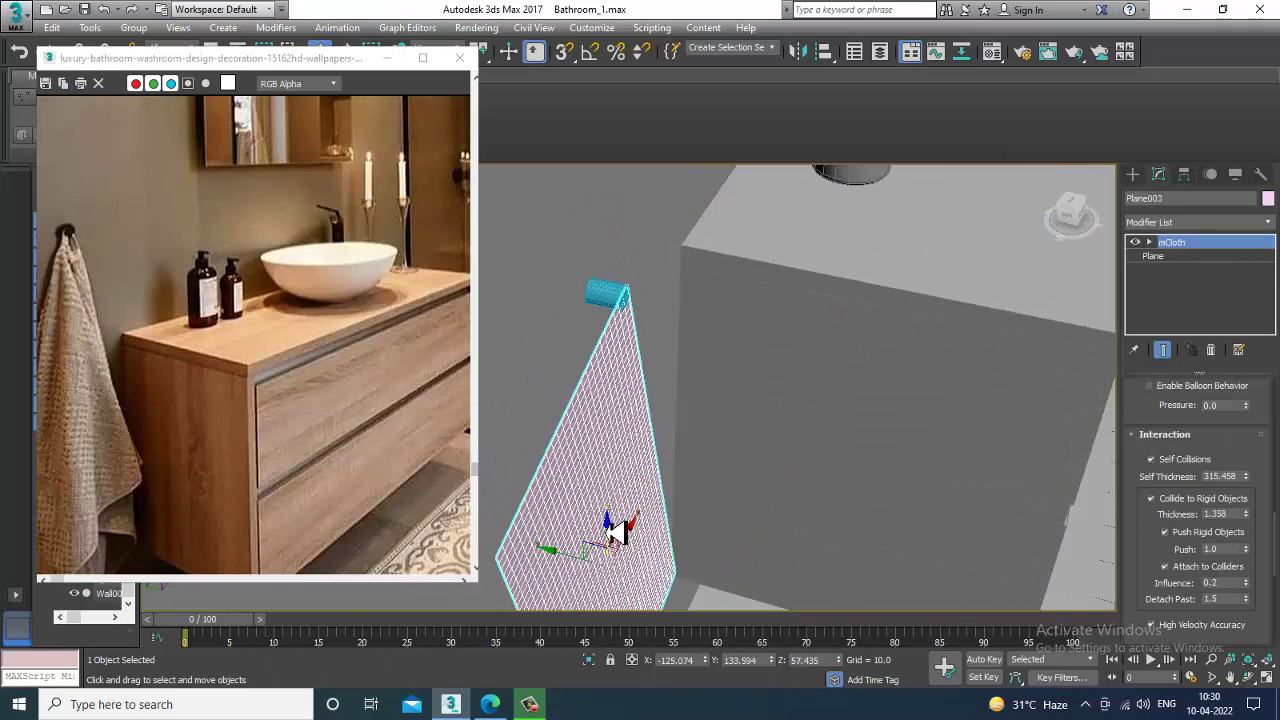
left_click_drag(606, 525, 607, 501)
middle_click_drag(624, 400, 590, 508, "alt")
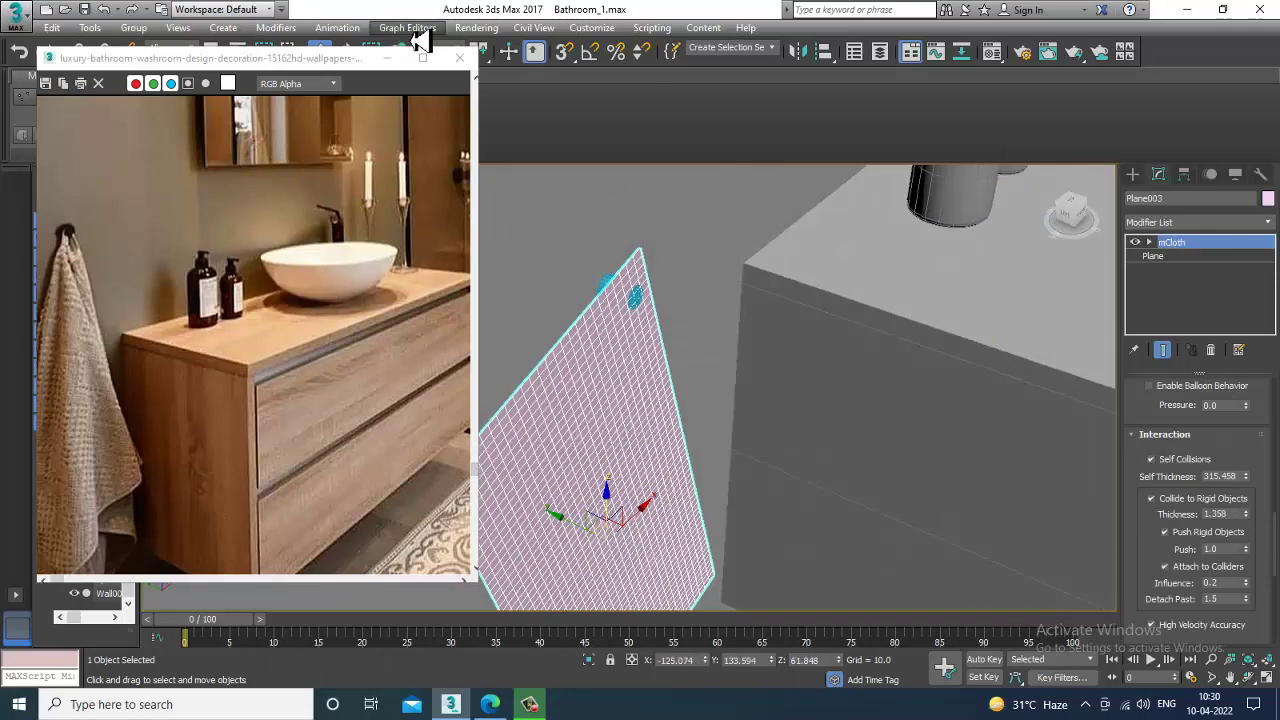
Run the MassFX simulation again on the raised towel.
left_click(333, 28)
mouse_move(483, 253)
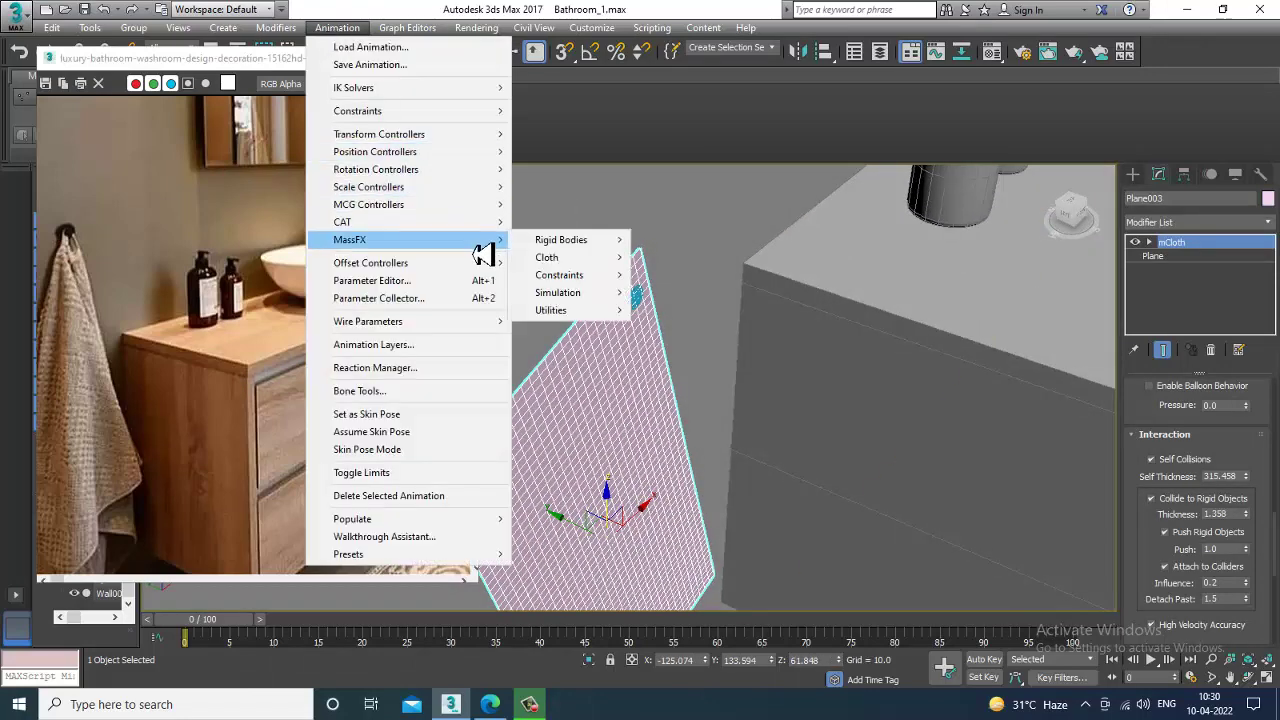
mouse_move(608, 298)
left_click(680, 310)
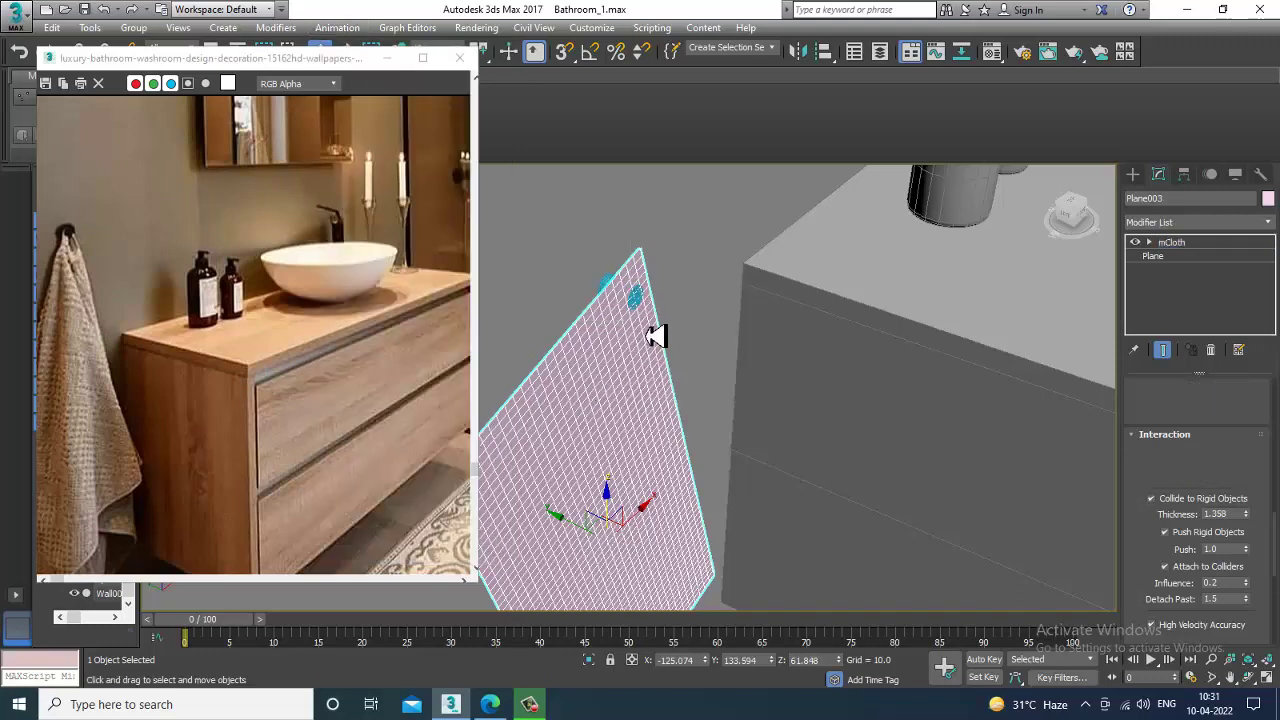
Select the towel's mCloth vertices around the end of the peg and look through the vertex group and soft selection settings.
scroll(655, 337, "up", 2)
middle_click_drag(663, 343, 883, 406, "alt")
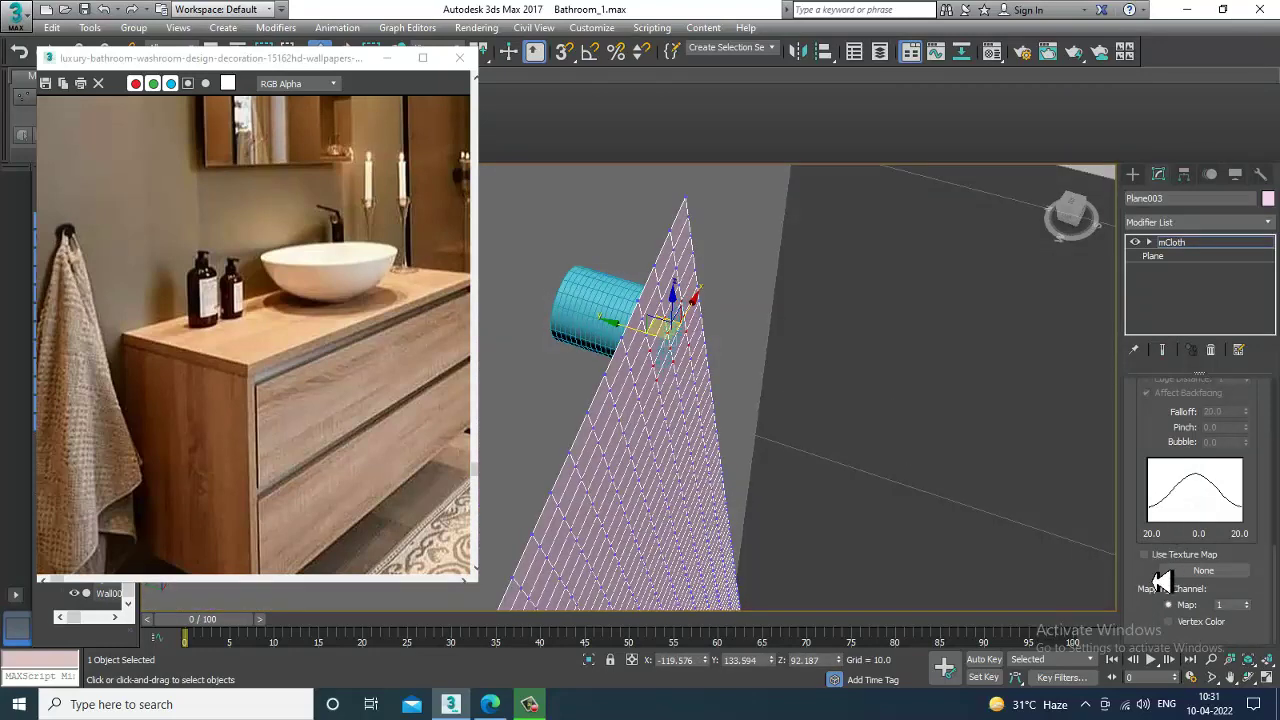
scroll(1155, 495, "up", 5)
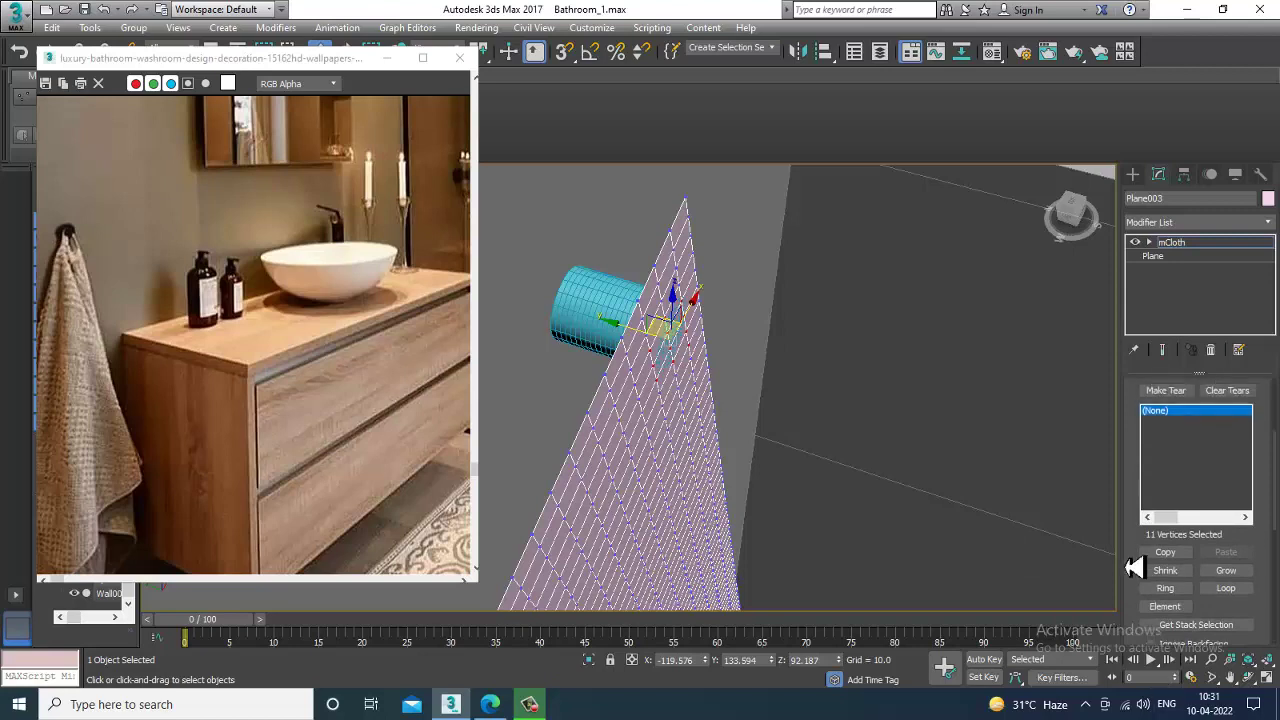
left_click_drag(1143, 443, 1146, 262)
left_click_drag(1139, 658, 1156, 443)
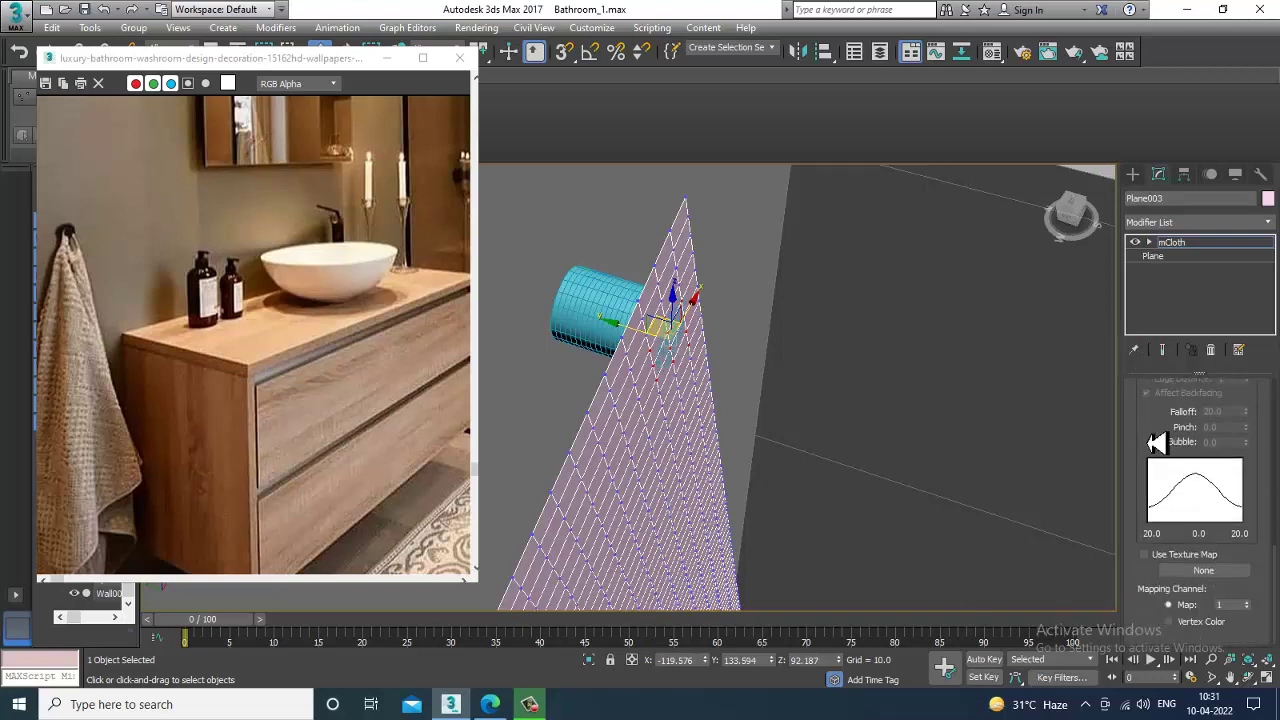
left_click(529, 704)
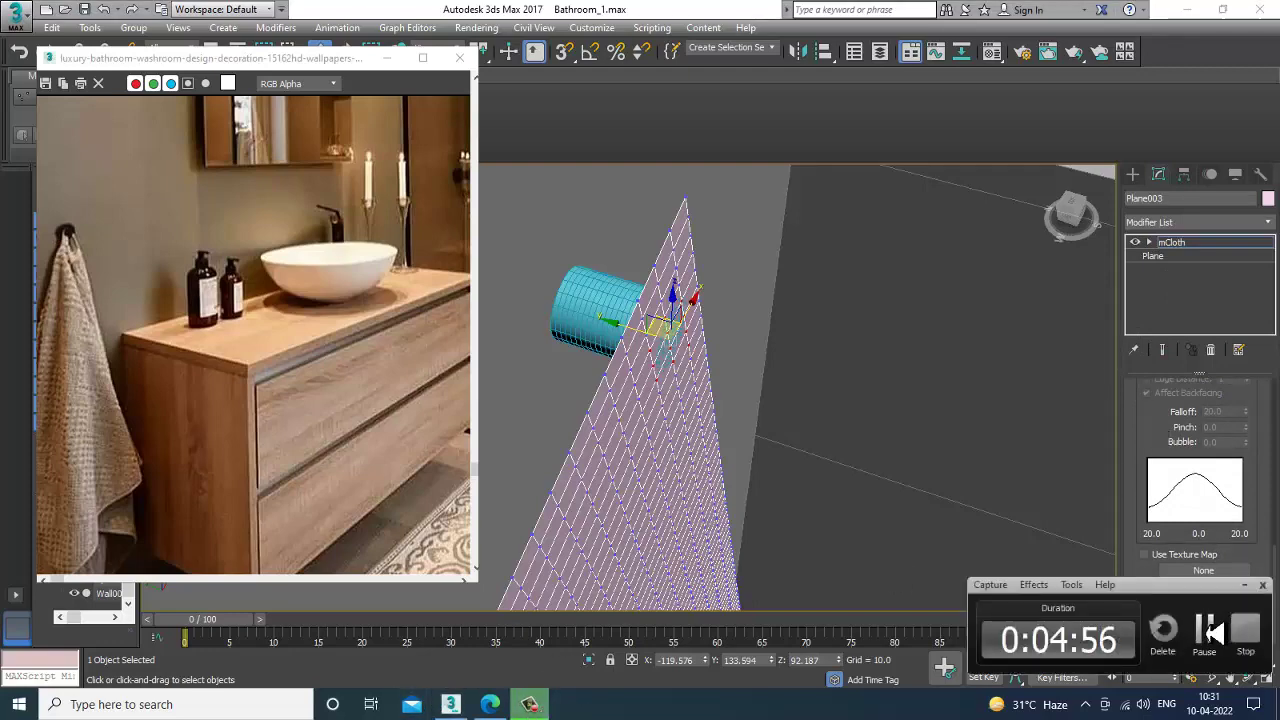
left_click(1207, 630)
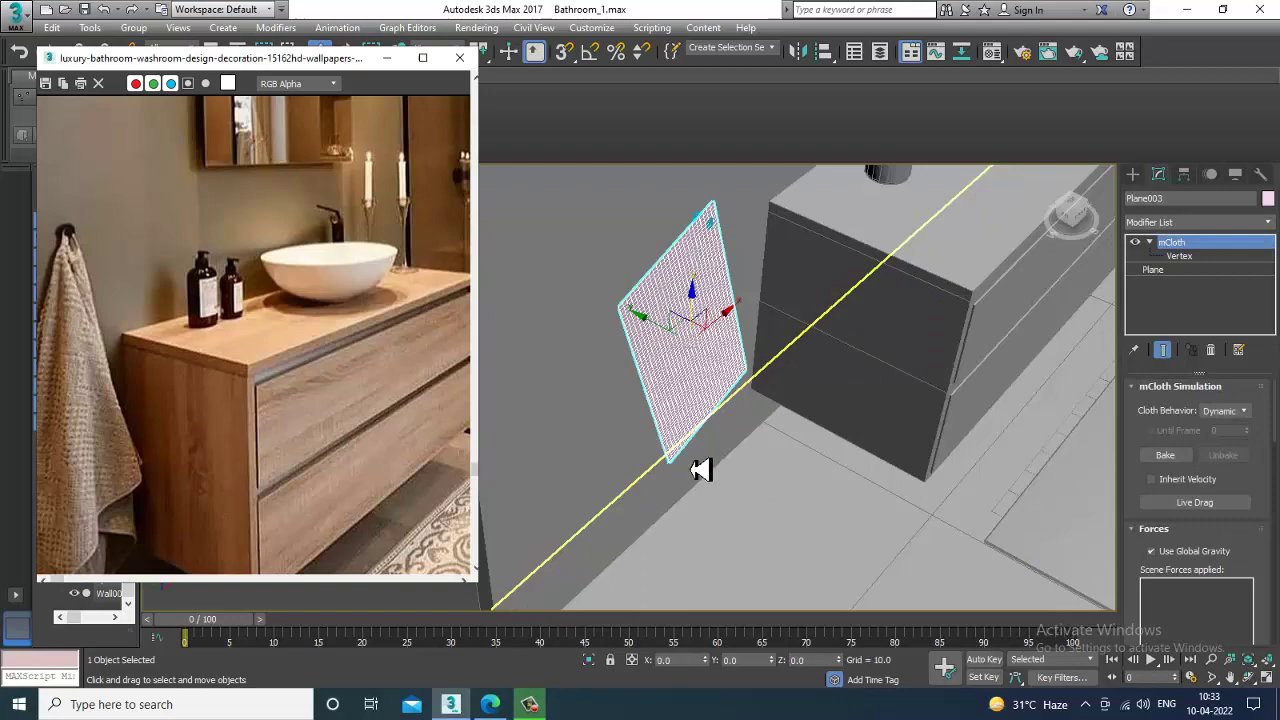
Review the towel's mCloth vertices around the peg and select the pinned group Group001.
middle_click_drag(700, 470, 722, 422, "alt")
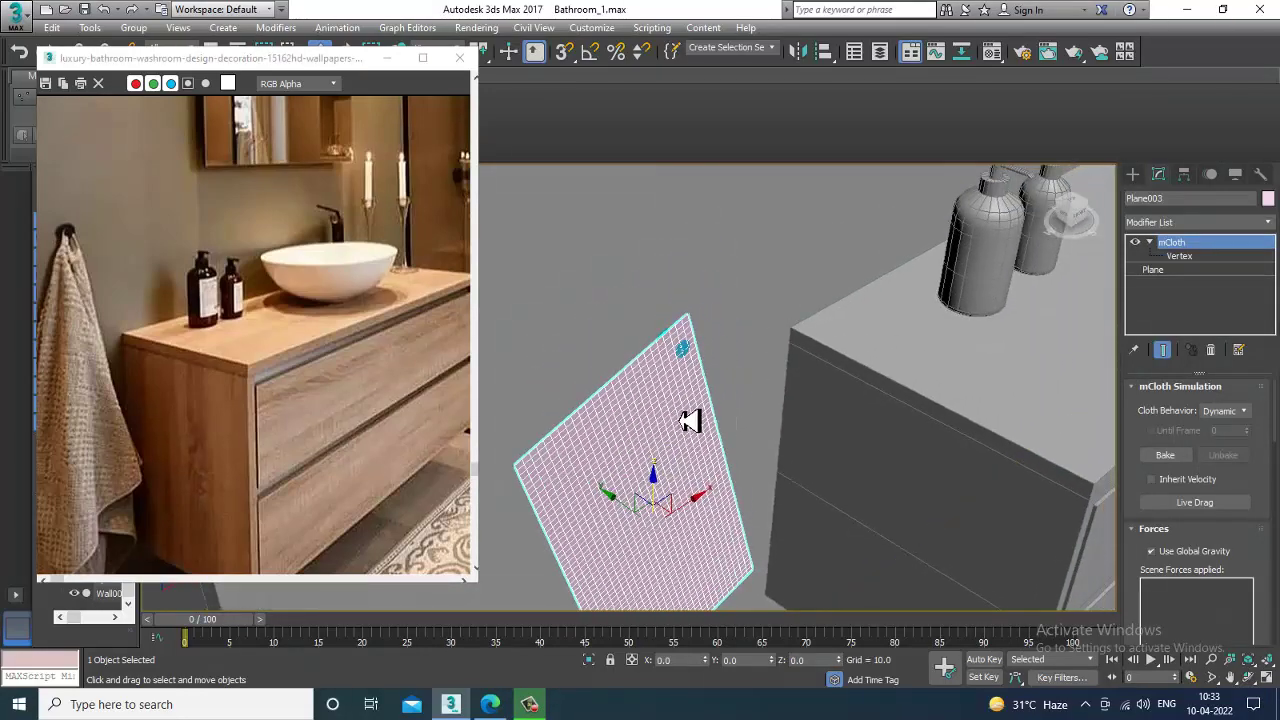
scroll(692, 400, "up", 5)
left_click(1182, 257)
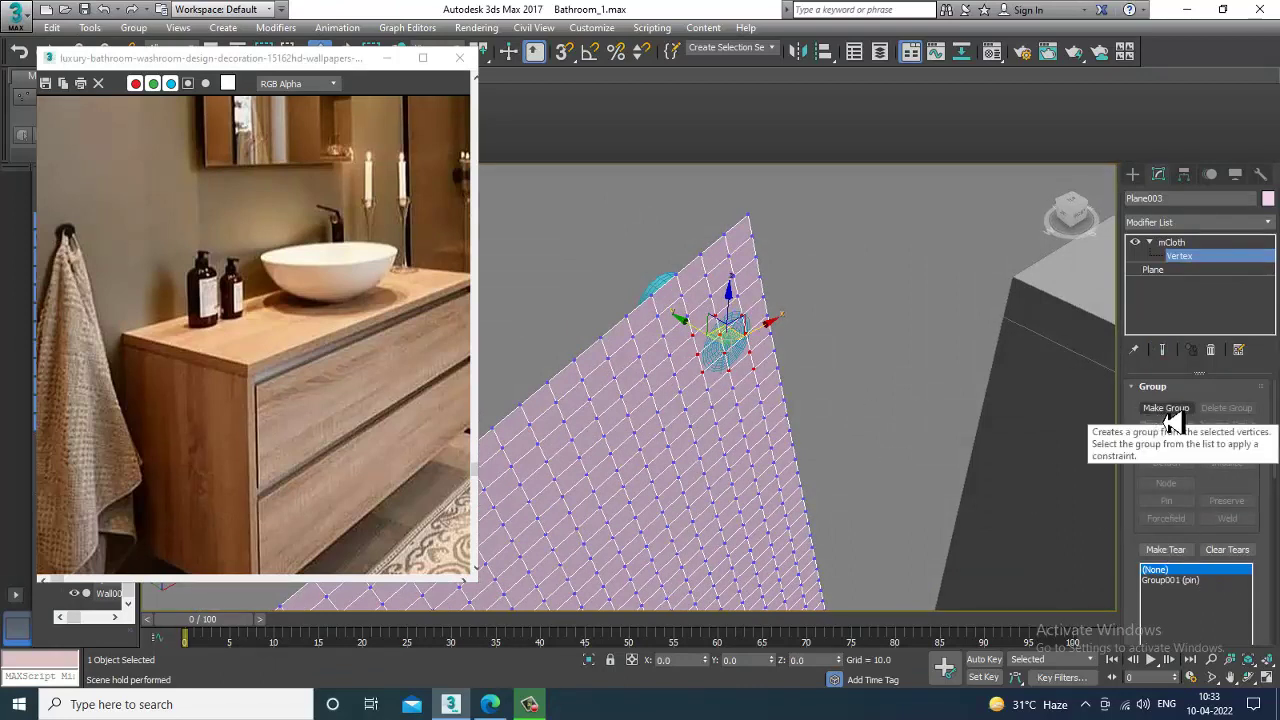
left_click(1197, 256)
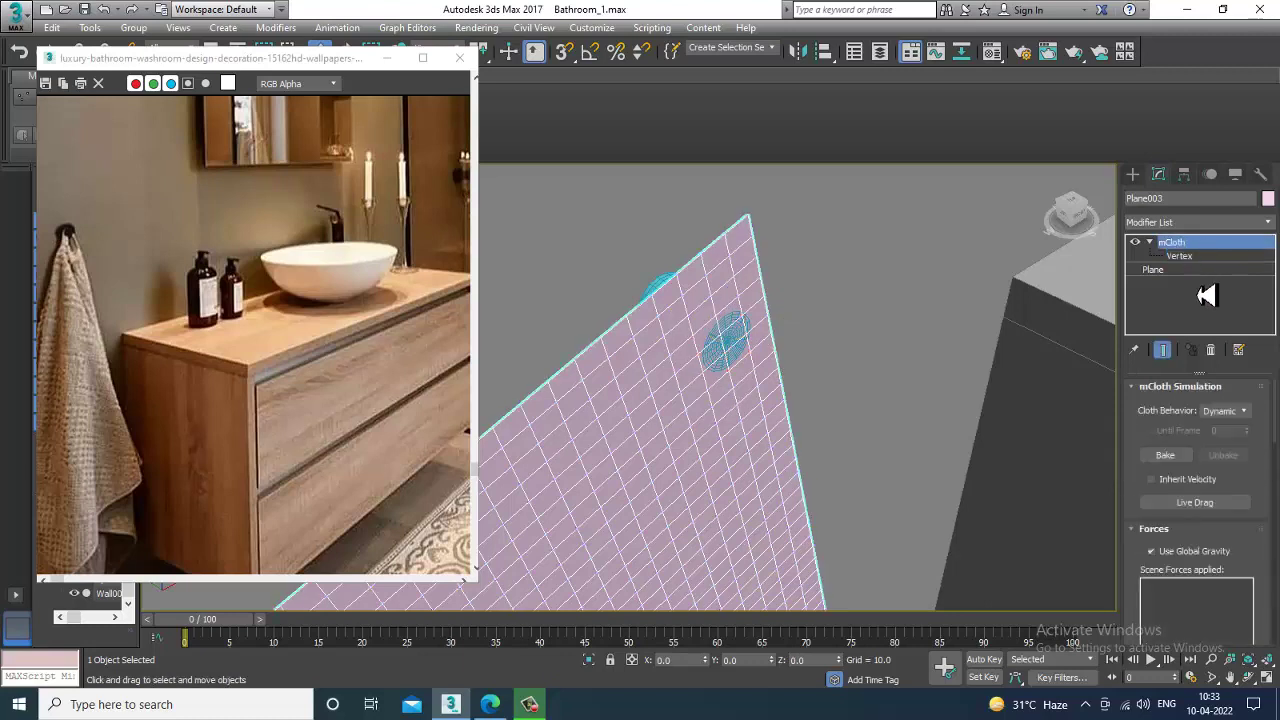
left_click(1182, 259)
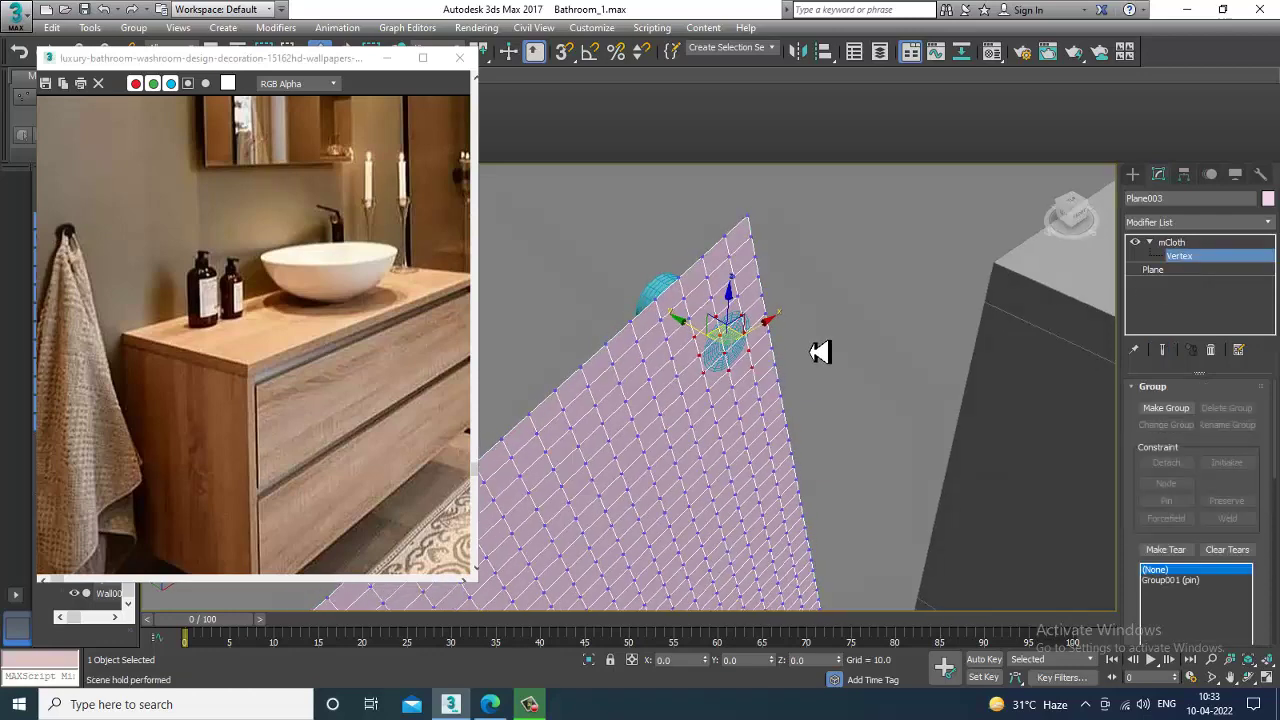
left_click(1199, 581)
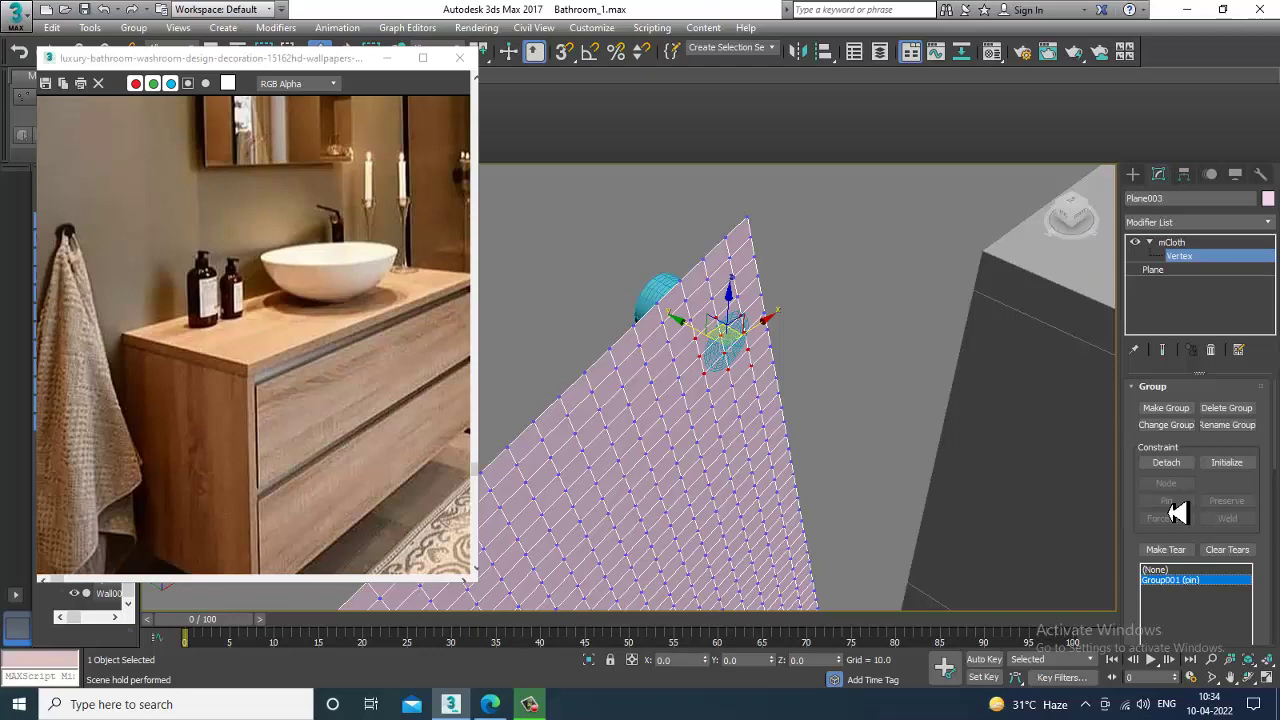
Play the MassFX simulation on the pinned towel while still at the mCloth vertex level.
middle_click_drag(775, 420, 788, 305, "alt")
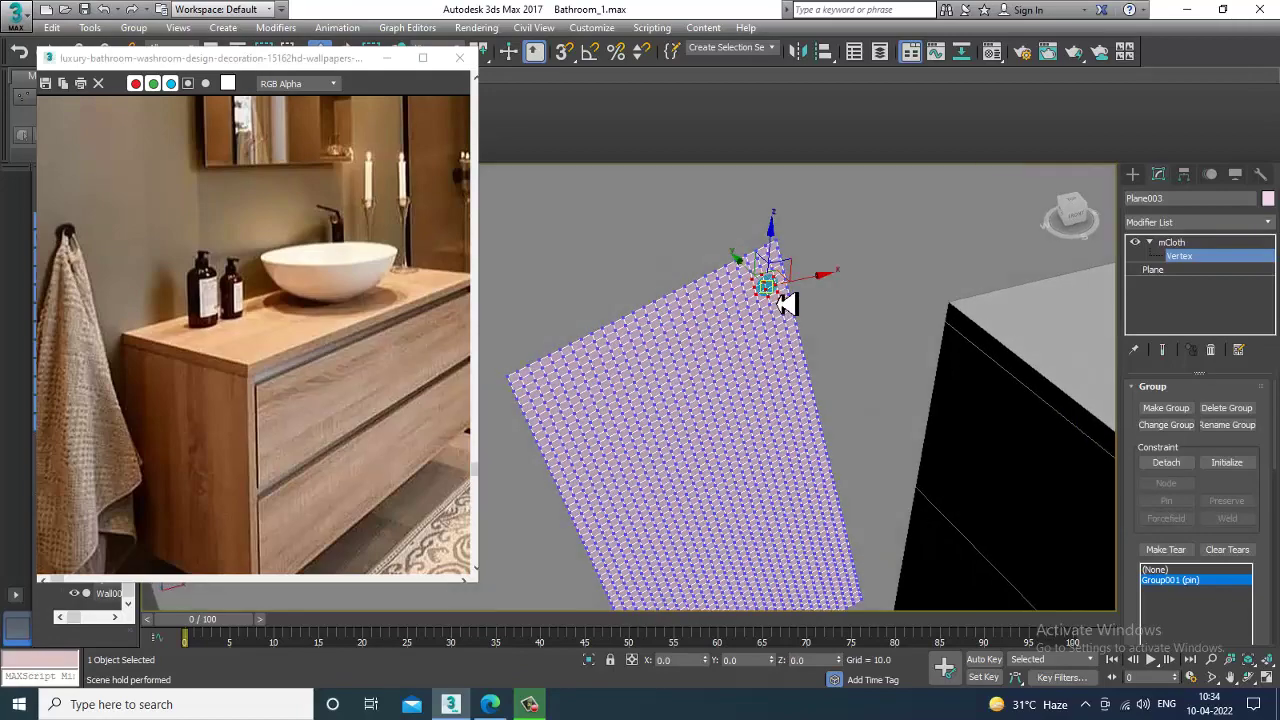
scroll(790, 300, "up", 8)
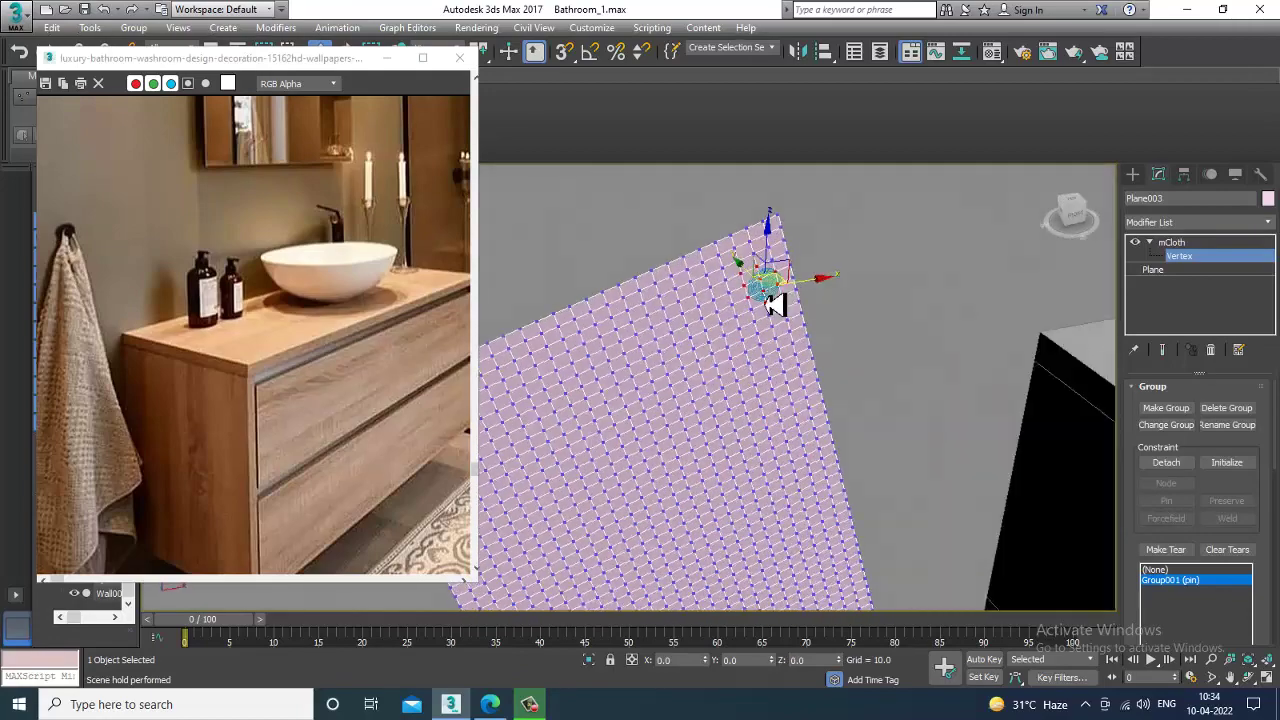
scroll(901, 366, "down", 6)
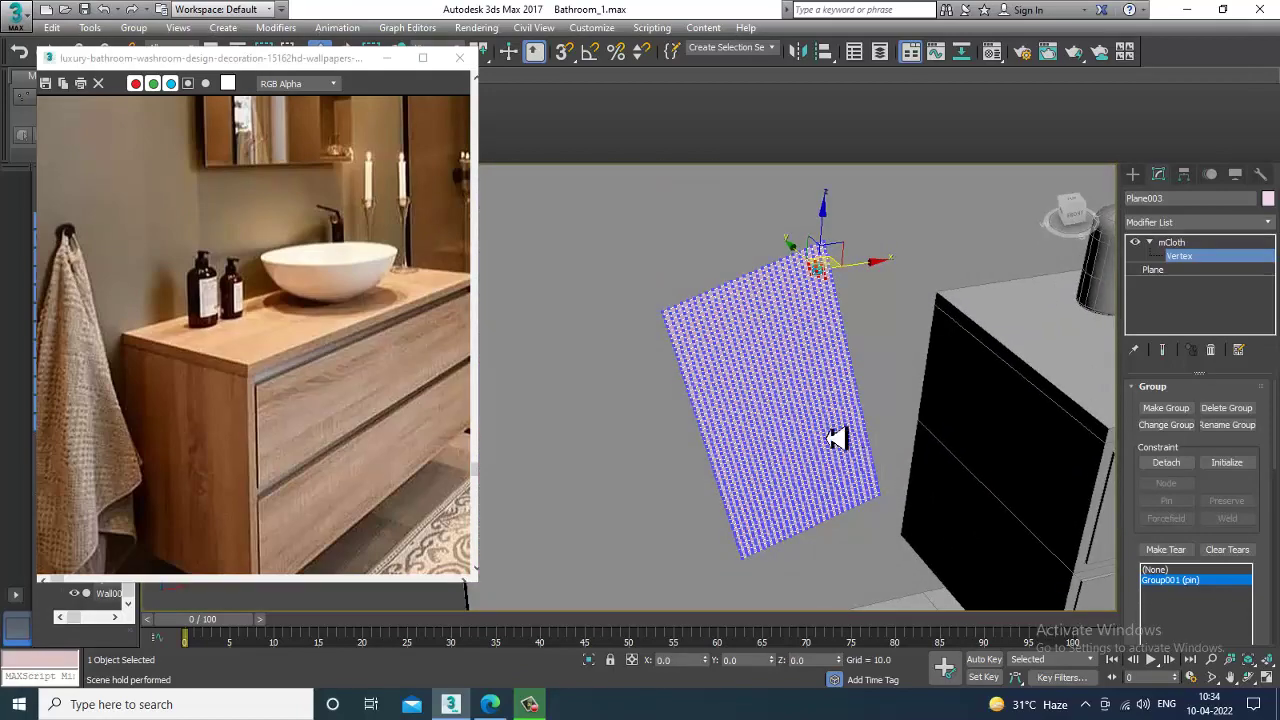
left_click(338, 28)
mouse_move(465, 242)
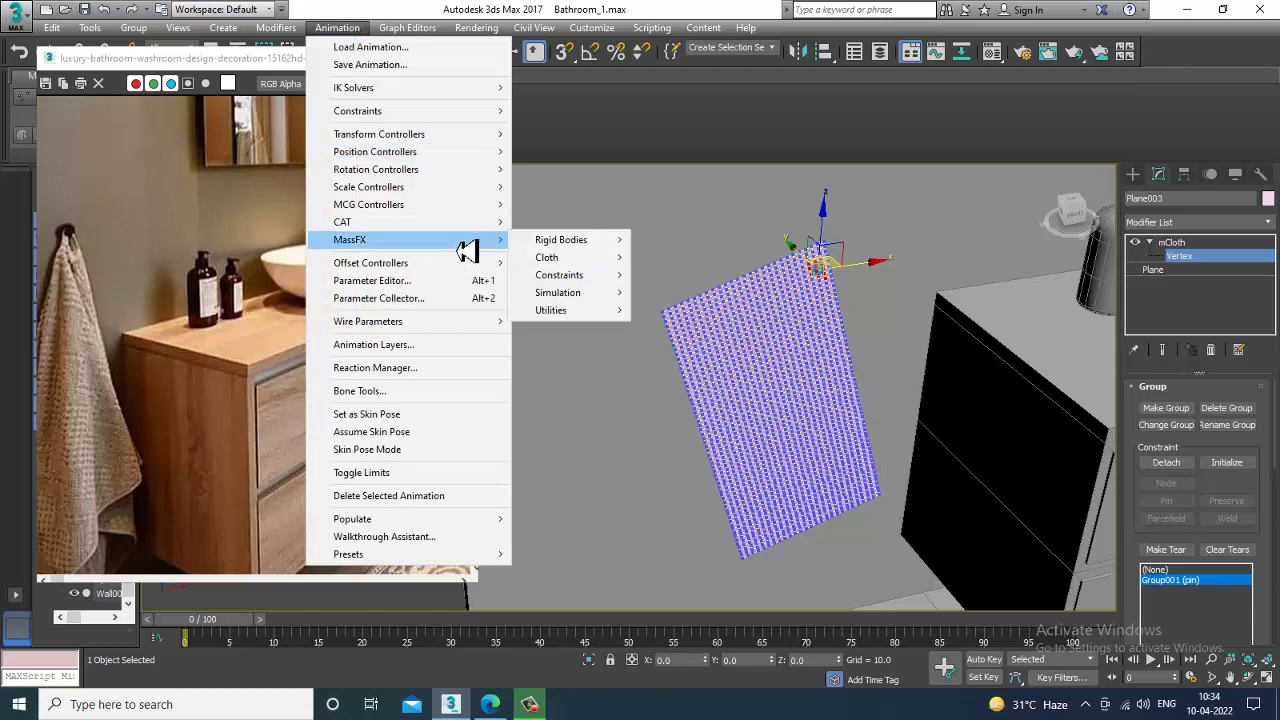
mouse_move(600, 292)
left_click(690, 289)
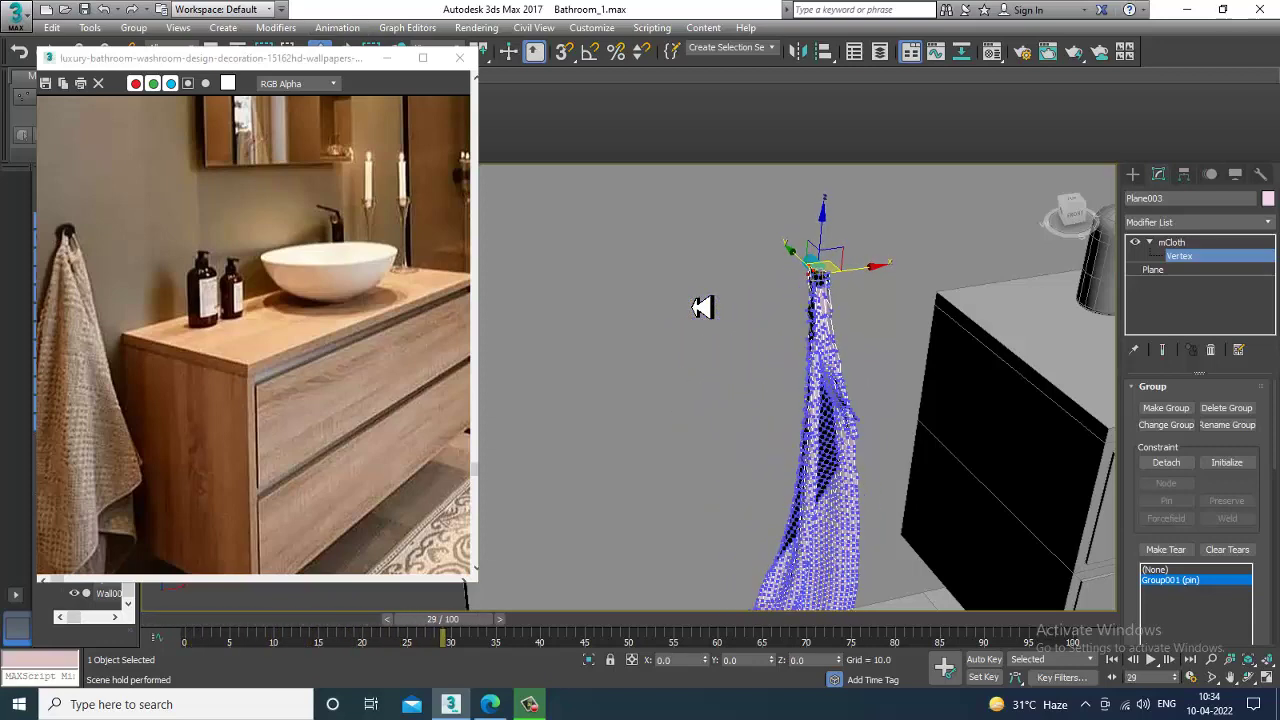
Leave the vertex level, reset the towel and replay the MassFX simulation from the mCloth modifier level.
left_click(1172, 243)
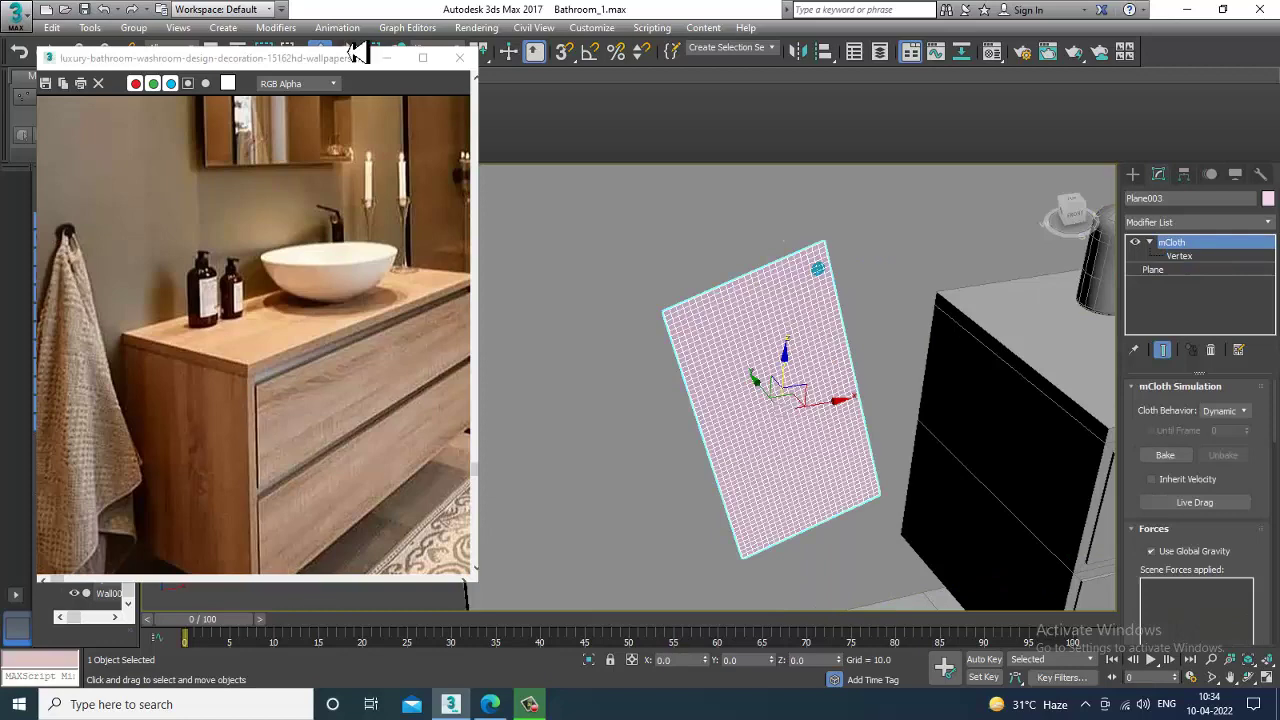
left_click(337, 27)
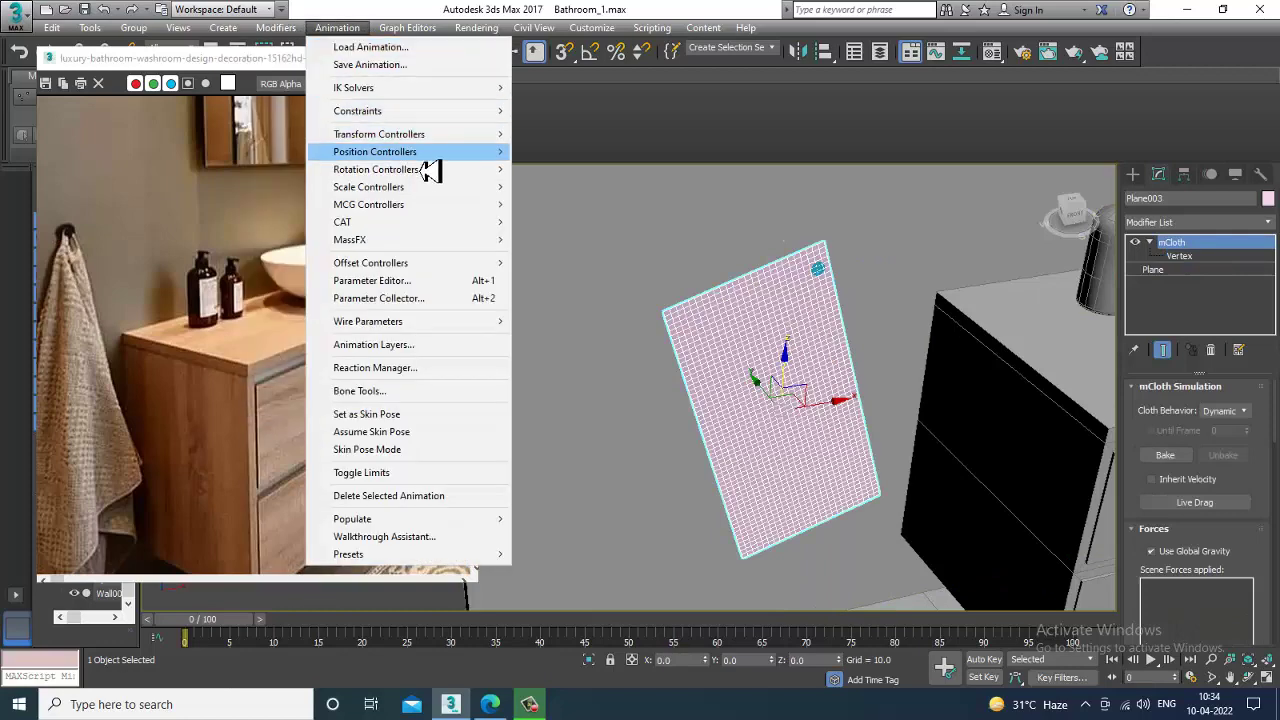
mouse_move(447, 249)
mouse_move(606, 305)
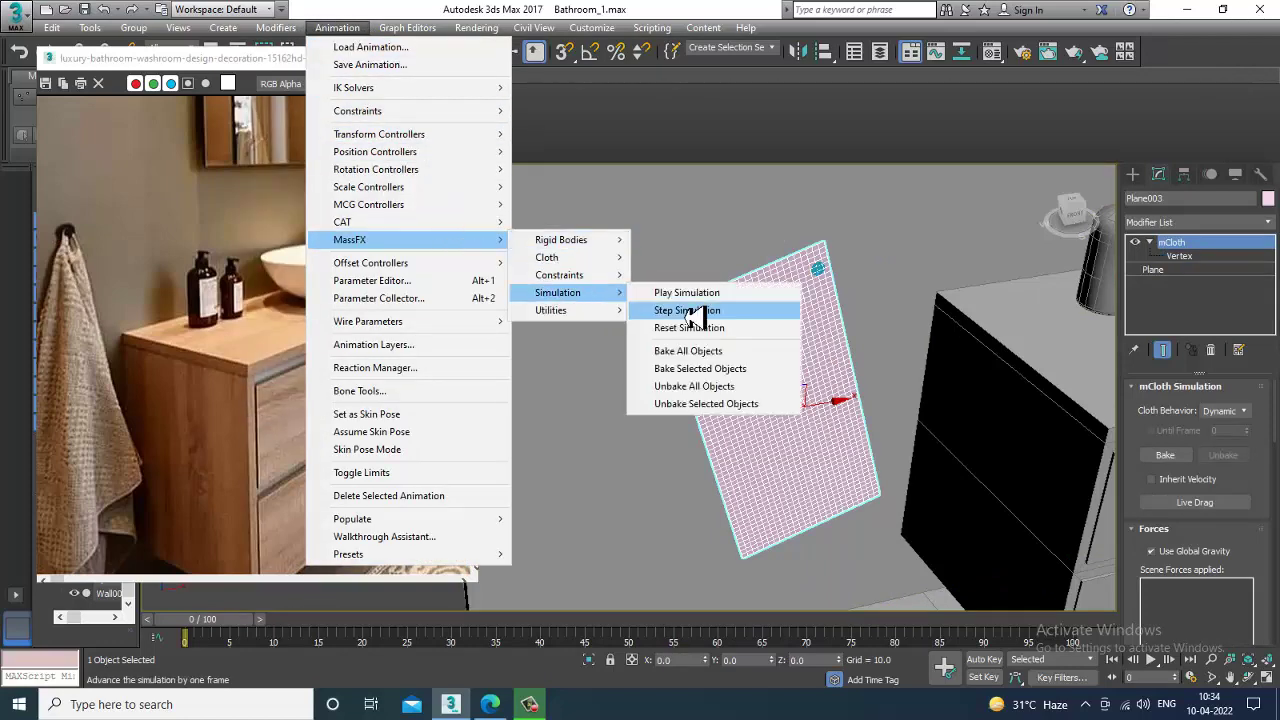
left_click(703, 310)
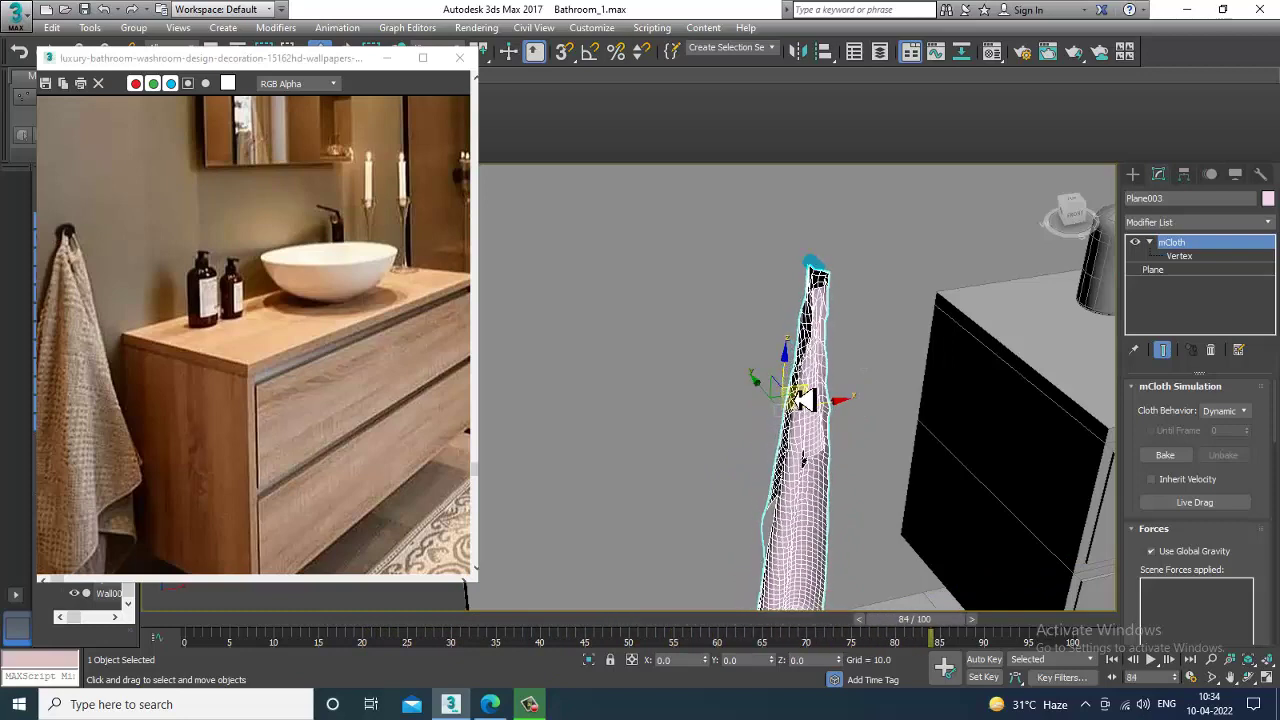
Inspect the hanging towel's folds down to its lower end and return the animation to frame 0.
middle_click_drag(914, 491, 889, 420)
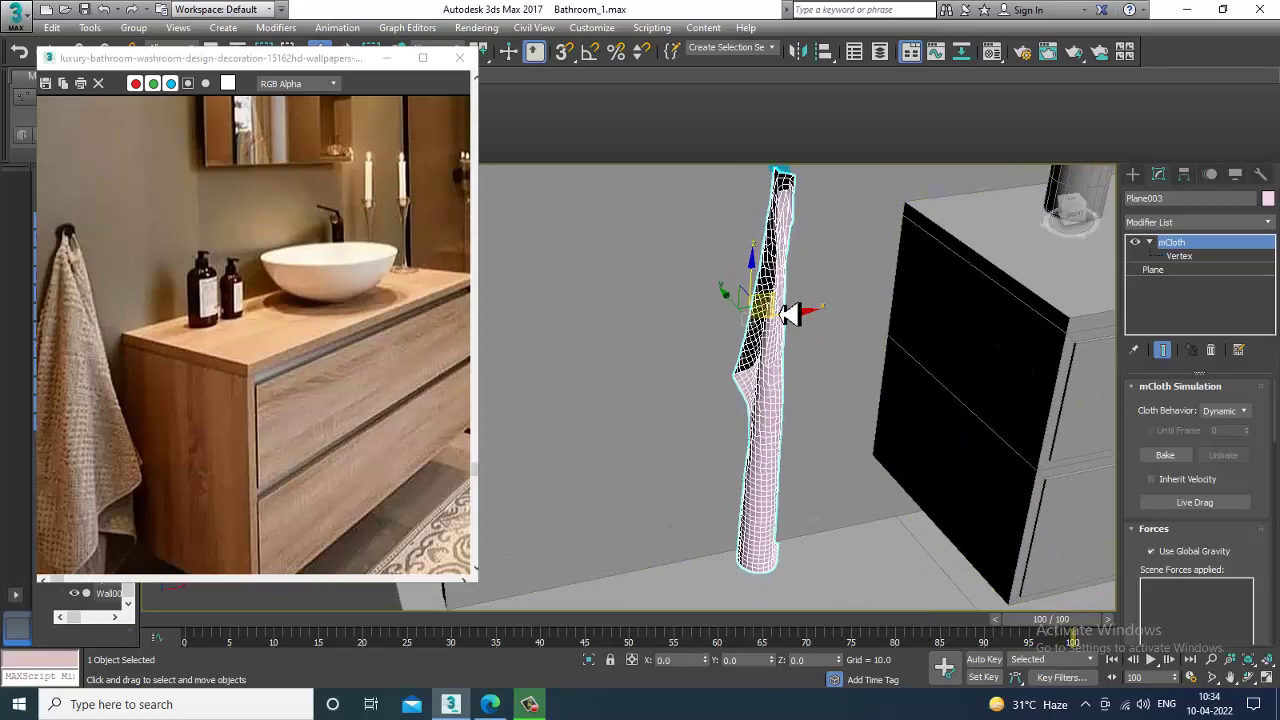
middle_click_drag(816, 344, 840, 379, "alt")
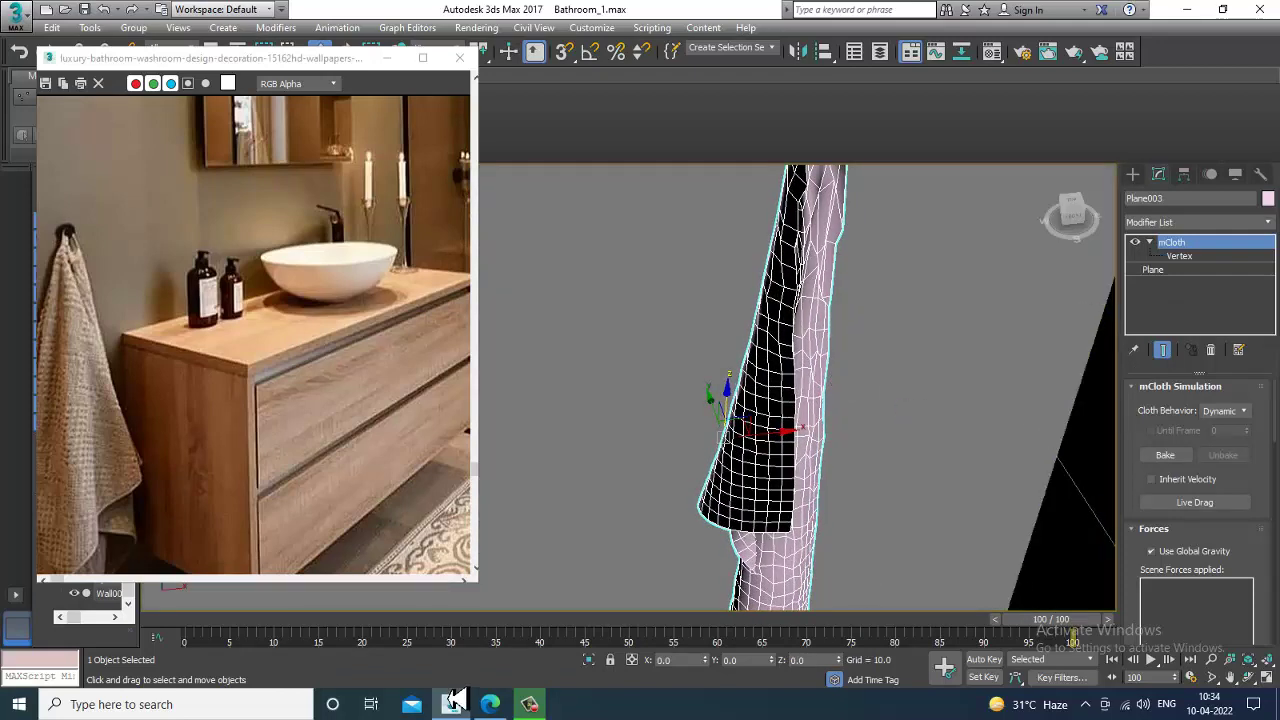
left_click_drag(356, 632, 4, 634)
scroll(868, 404, "down", 3)
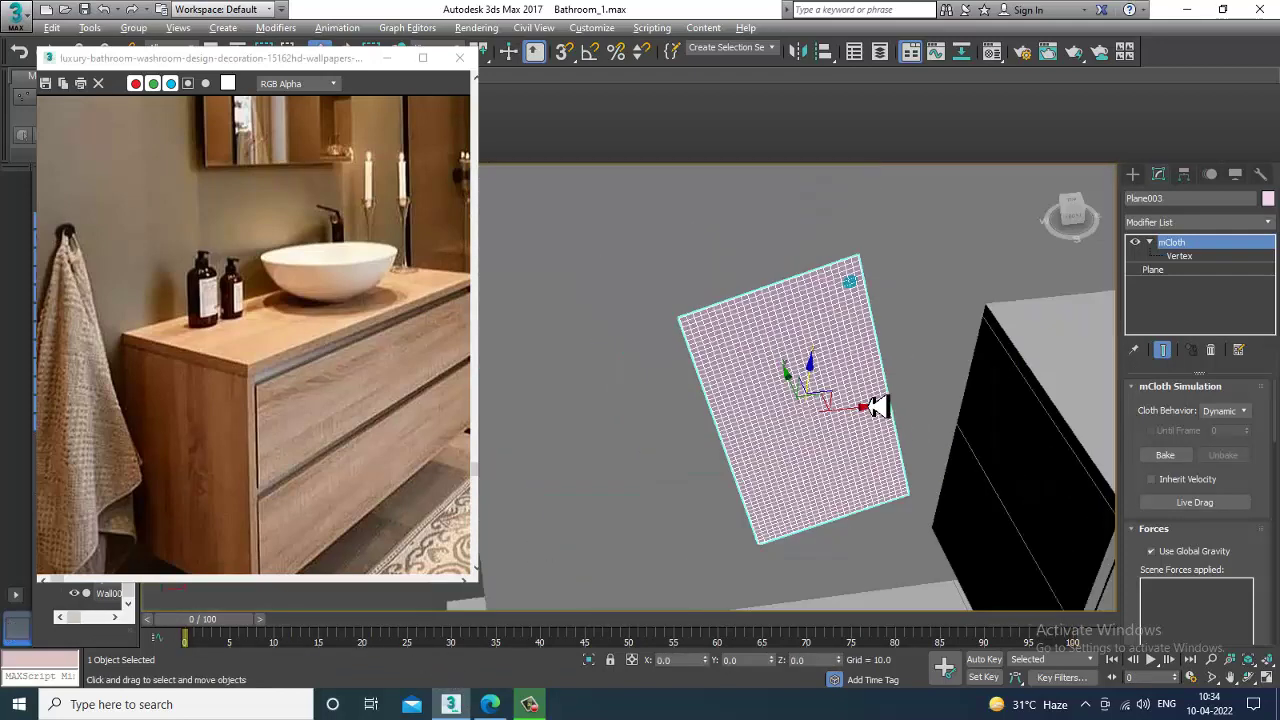
Recheck which vertices around the peg are held by the pinned group Group001 and its constraint options.
middle_click_drag(937, 333, 1126, 334, "alt")
scroll(900, 385, "up", 3)
middle_click_drag(877, 394, 799, 387, "alt")
scroll(799, 387, "up", 3)
left_click(1182, 257)
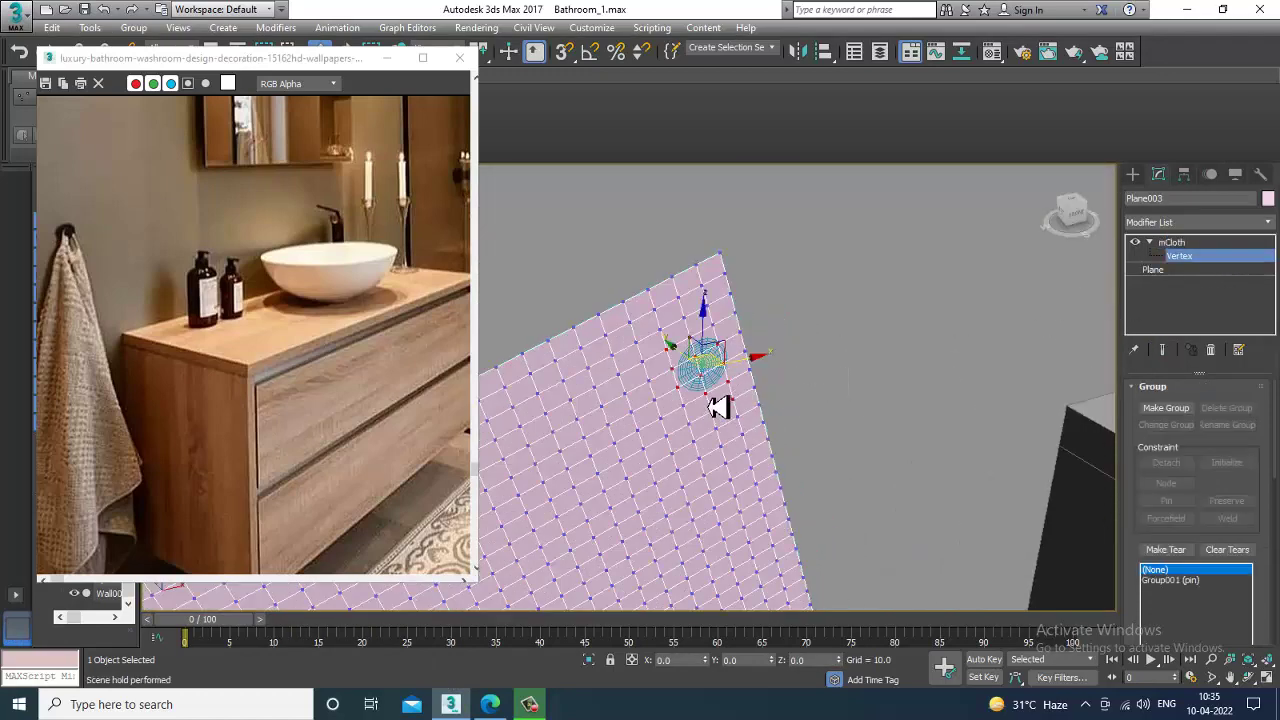
middle_click_drag(704, 376, 748, 386, "alt")
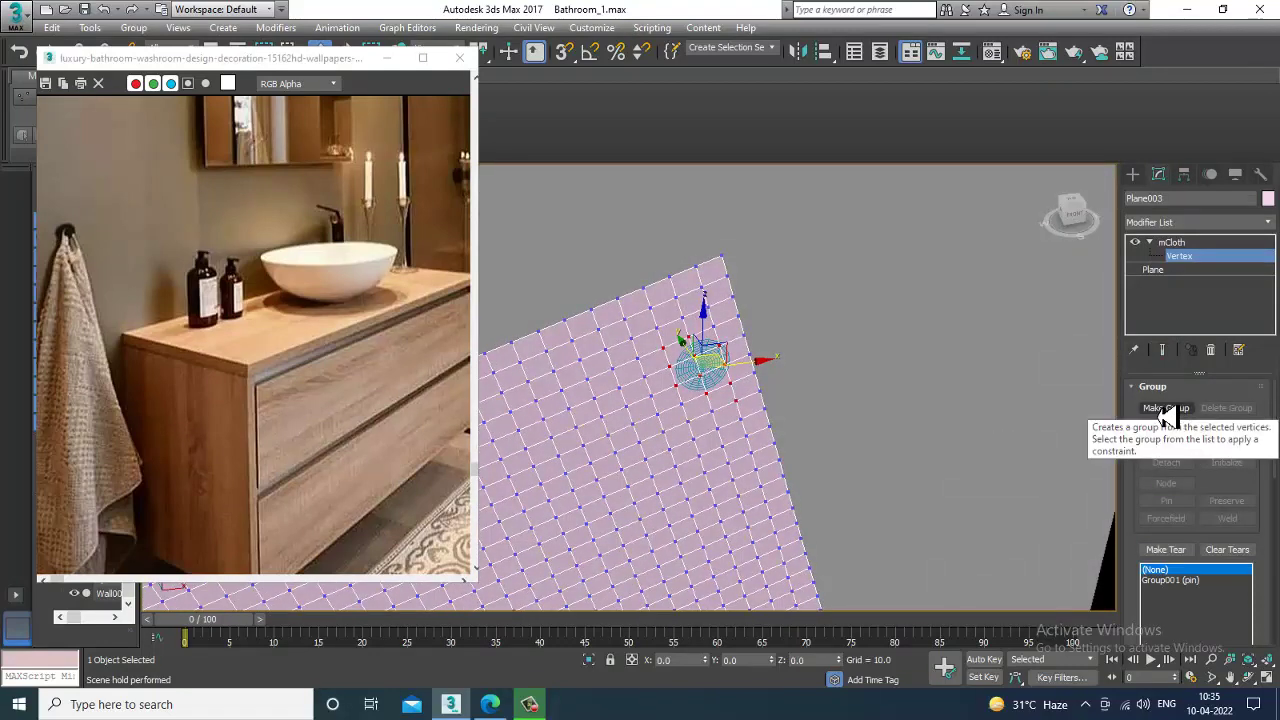
left_click(1176, 581)
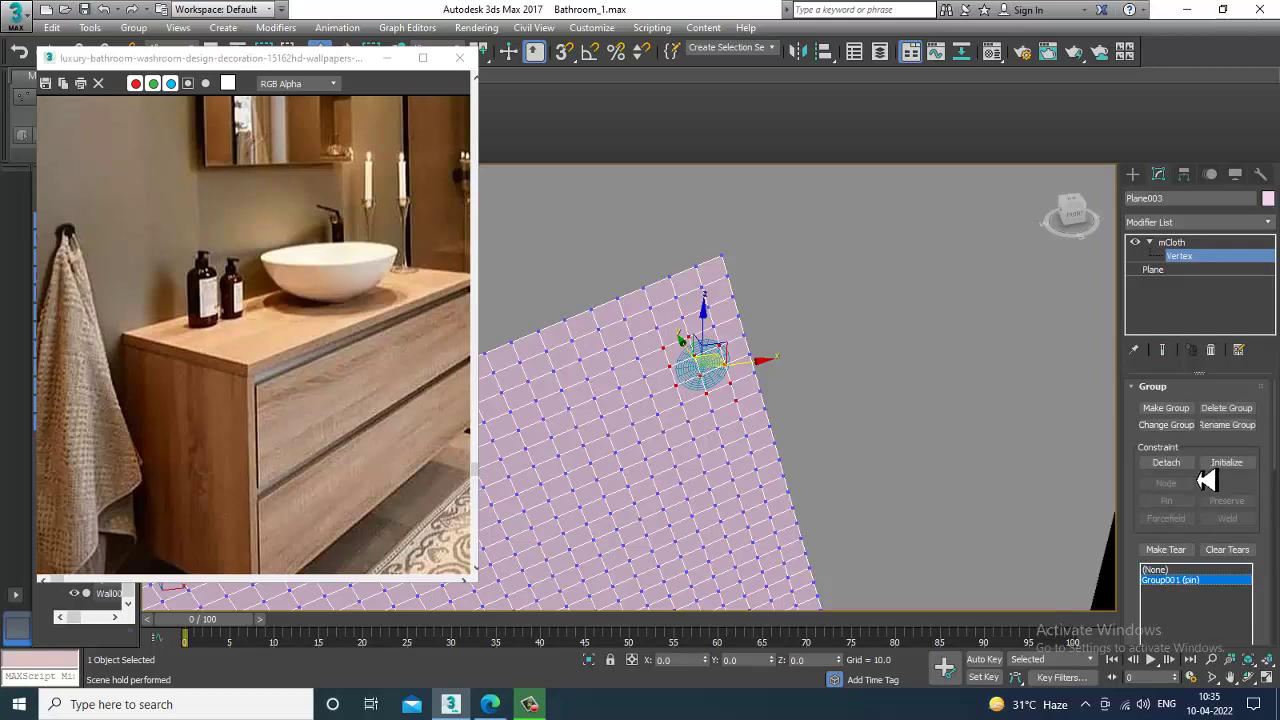
middle_click_drag(783, 411, 892, 411, "alt")
middle_click_drag(680, 372, 785, 405, "alt")
Return to the mCloth level and run the MassFX simulation to drape the towel from the peg.
left_click(1205, 242)
mouse_move(811, 337)
middle_mouse_down("alt")
mouse_move(800, 357)
mouse_move(808, 303)
mouse_move(812, 330)
middle_mouse_up("alt")
left_click(337, 27)
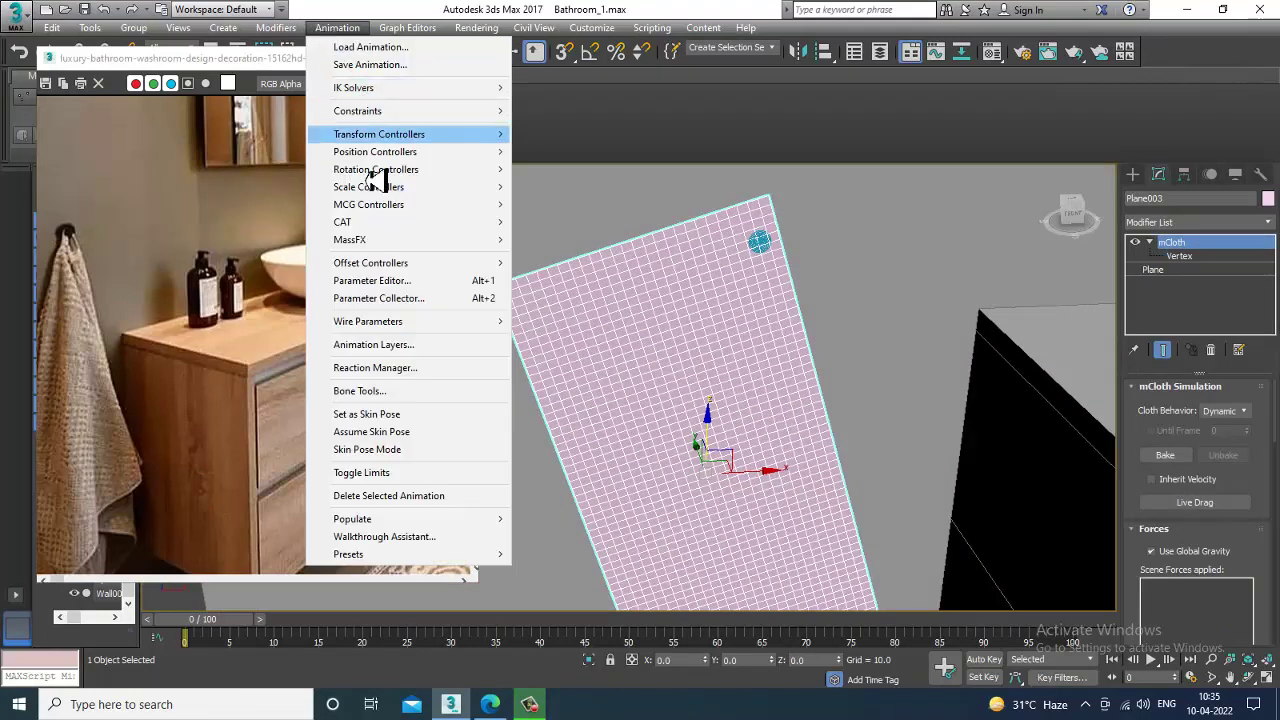
mouse_move(434, 247)
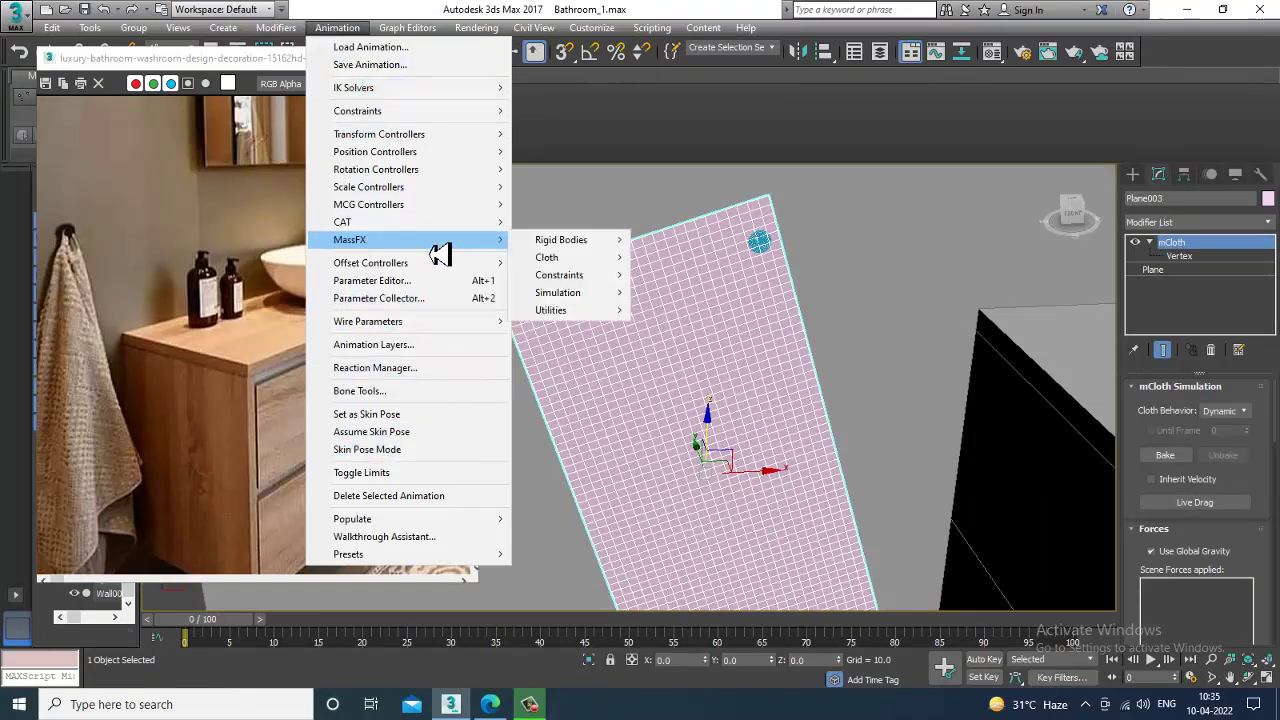
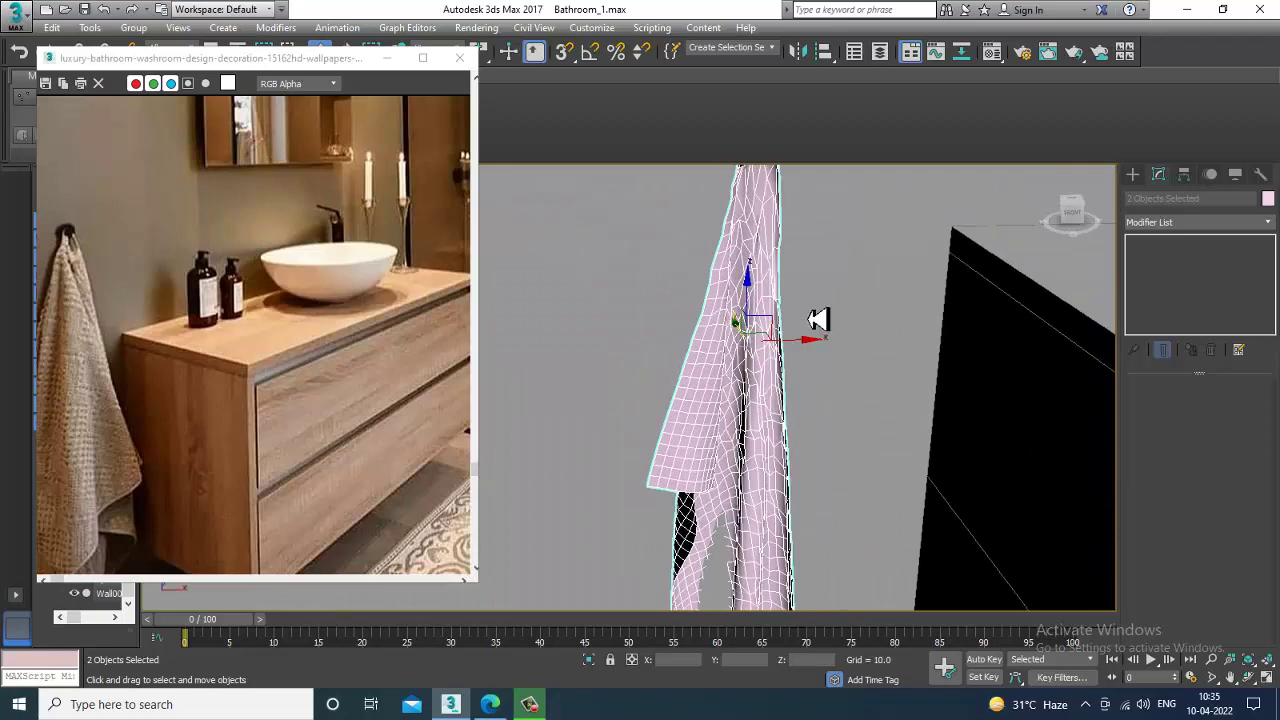
Select only the draped towel mesh and lower the reference image to uncover the modeling ribbon.
left_click(786, 253)
scroll(800, 272, "down", 4)
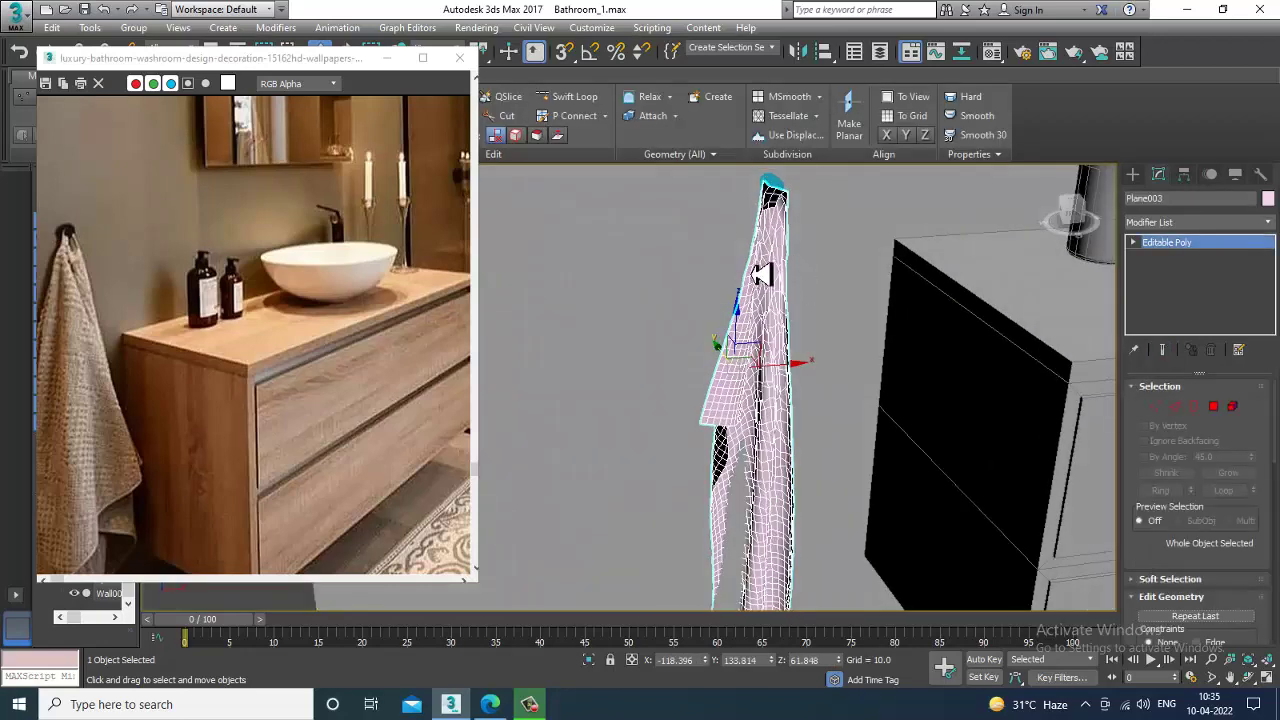
left_click_drag(290, 58, 294, 180)
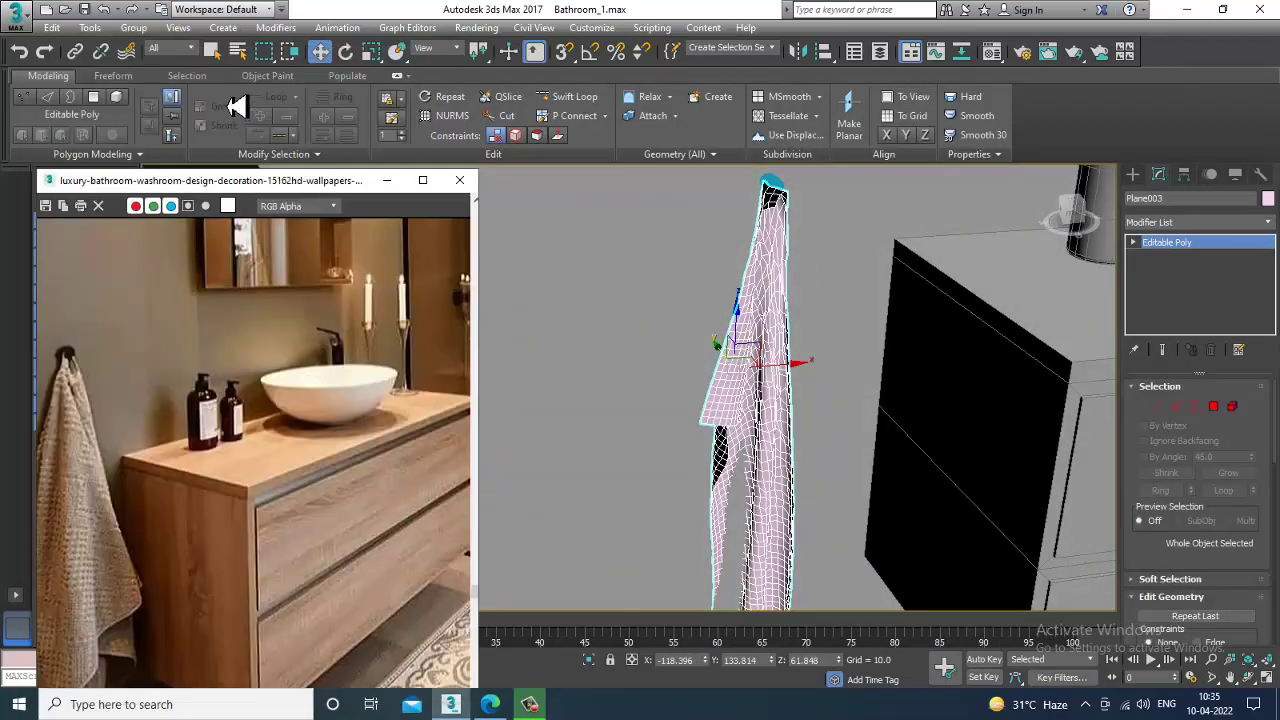
Smooth the towel's folds from its lower end up to the middle with the Relax/Soften brush at size 20 and strength 1.
left_click(113, 76)
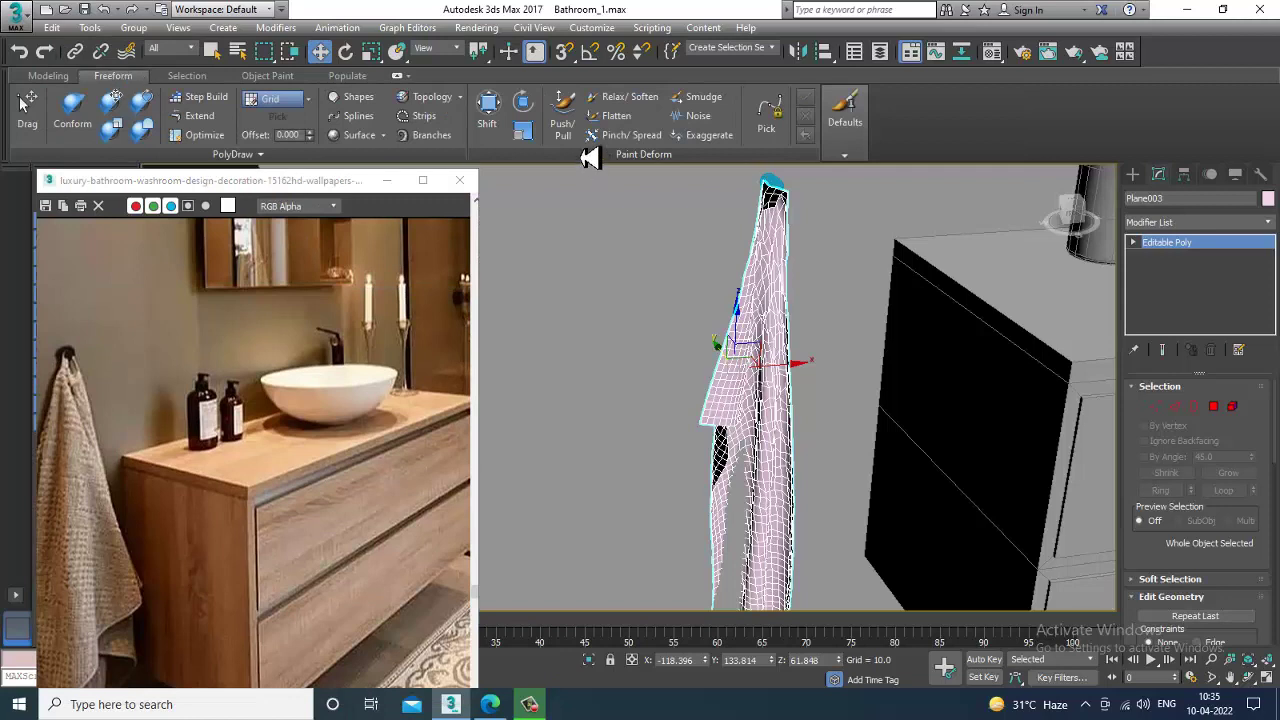
left_click(622, 97)
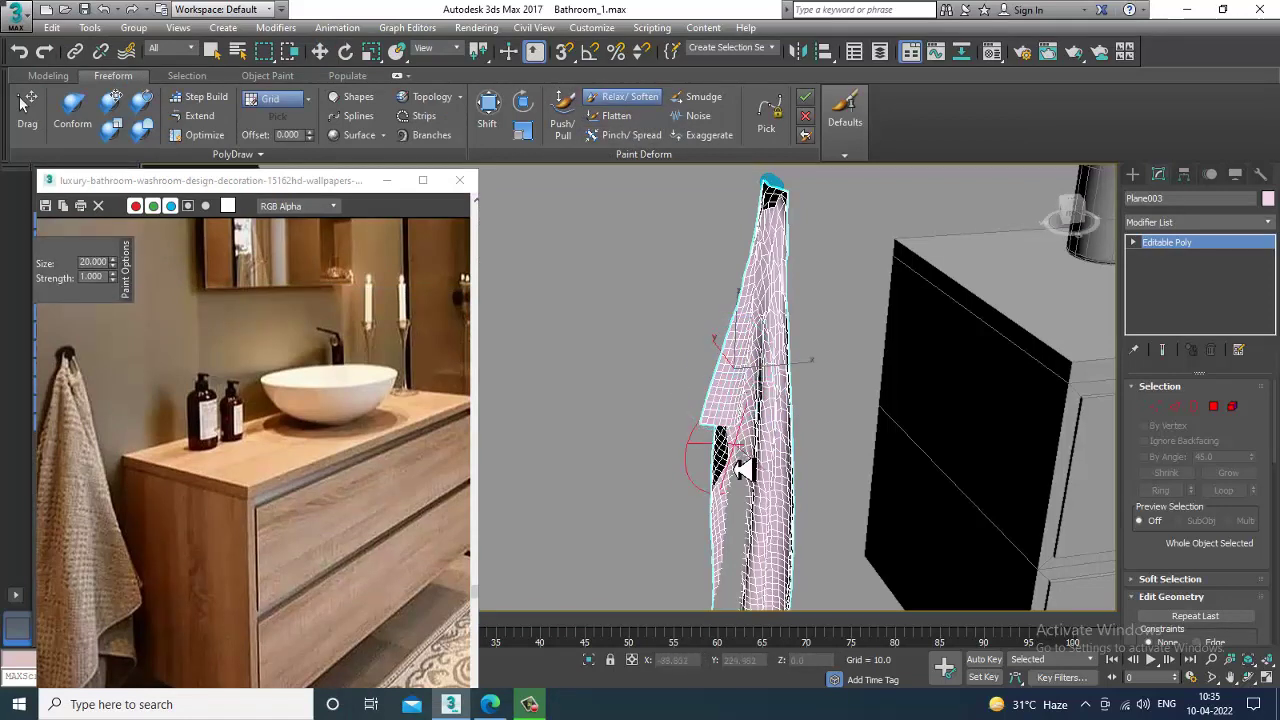
mouse_move(760, 530)
left_mouse_down()
mouse_move(734, 615)
mouse_move(686, 486)
mouse_move(765, 403)
mouse_move(775, 309)
mouse_move(760, 520)
left_mouse_up()
middle_click_drag(760, 520, 794, 505, "alt")
middle_click_drag(794, 505, 800, 434)
middle_click_drag(771, 543, 757, 591, "alt")
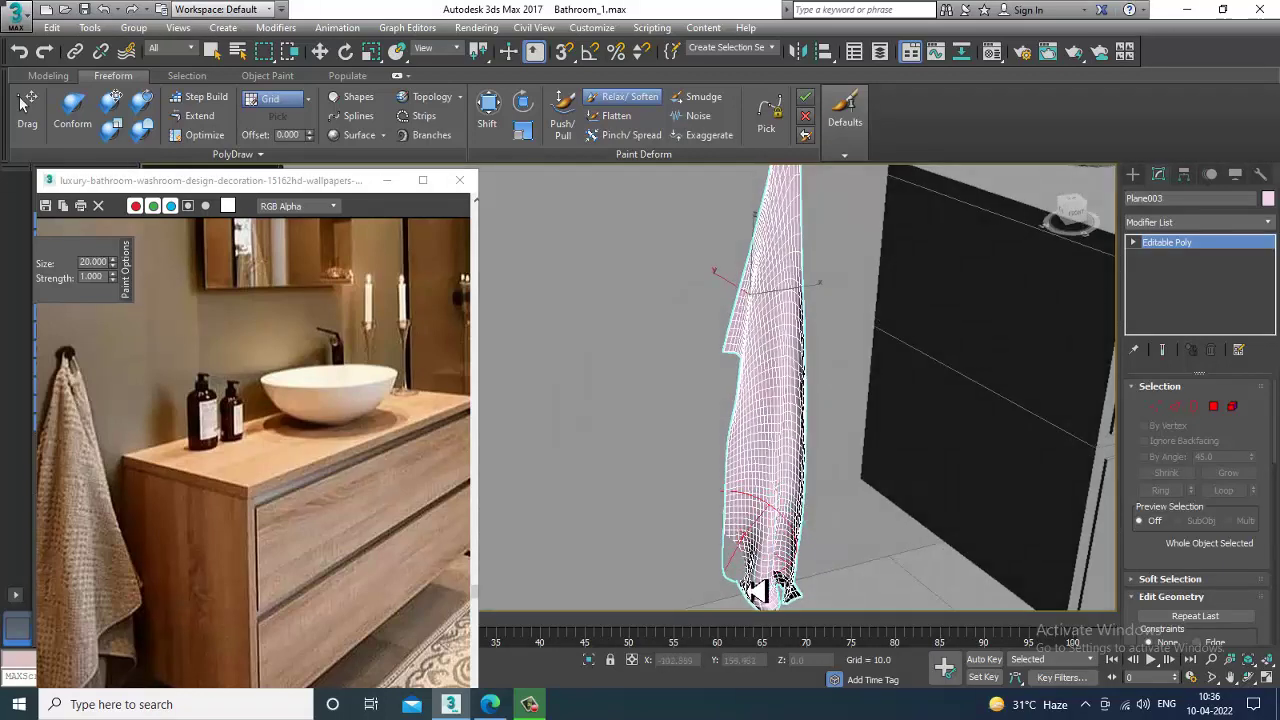
mouse_move(733, 573)
left_mouse_down()
mouse_move(771, 560)
mouse_move(749, 314)
left_mouse_up()
mouse_move(749, 314)
middle_mouse_down("alt")
mouse_move(706, 343)
mouse_move(808, 434)
mouse_move(774, 434)
mouse_move(740, 400)
middle_mouse_up("alt")
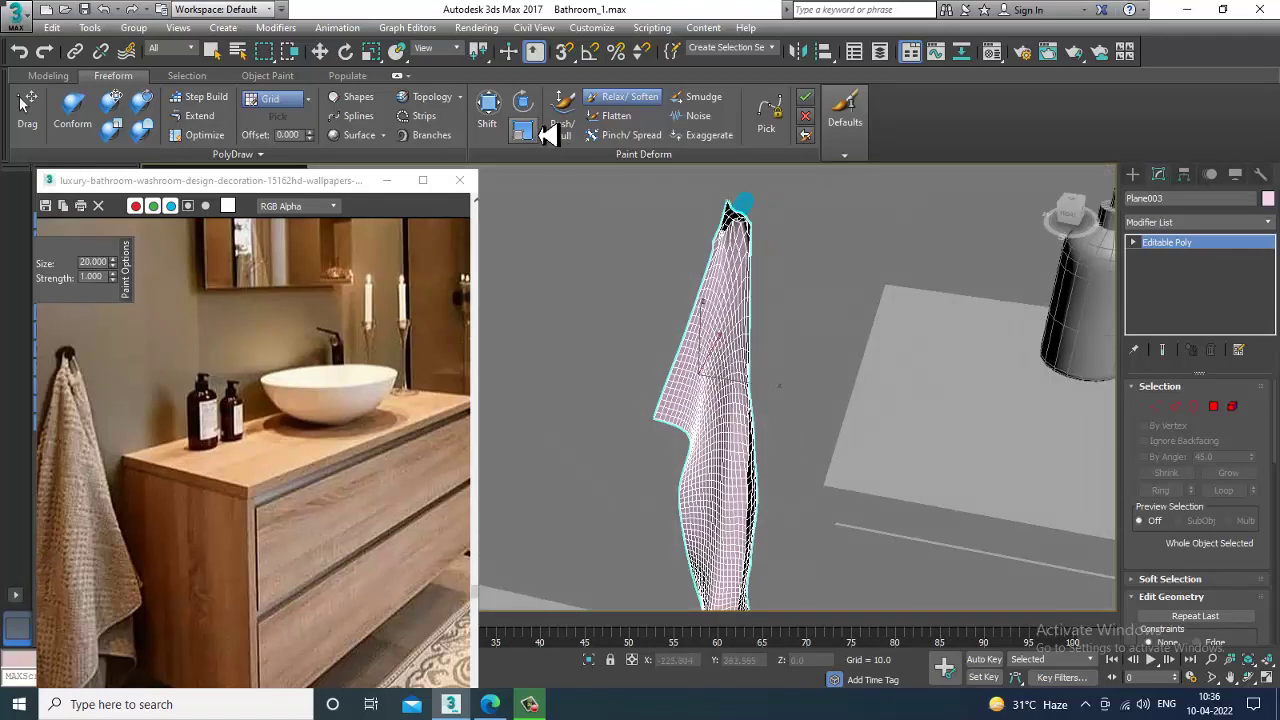
Bulge the towel's vanity-side edge from the middle to the lower end with the Shift brush at full strength 20 and falloff 200.
left_click(563, 112)
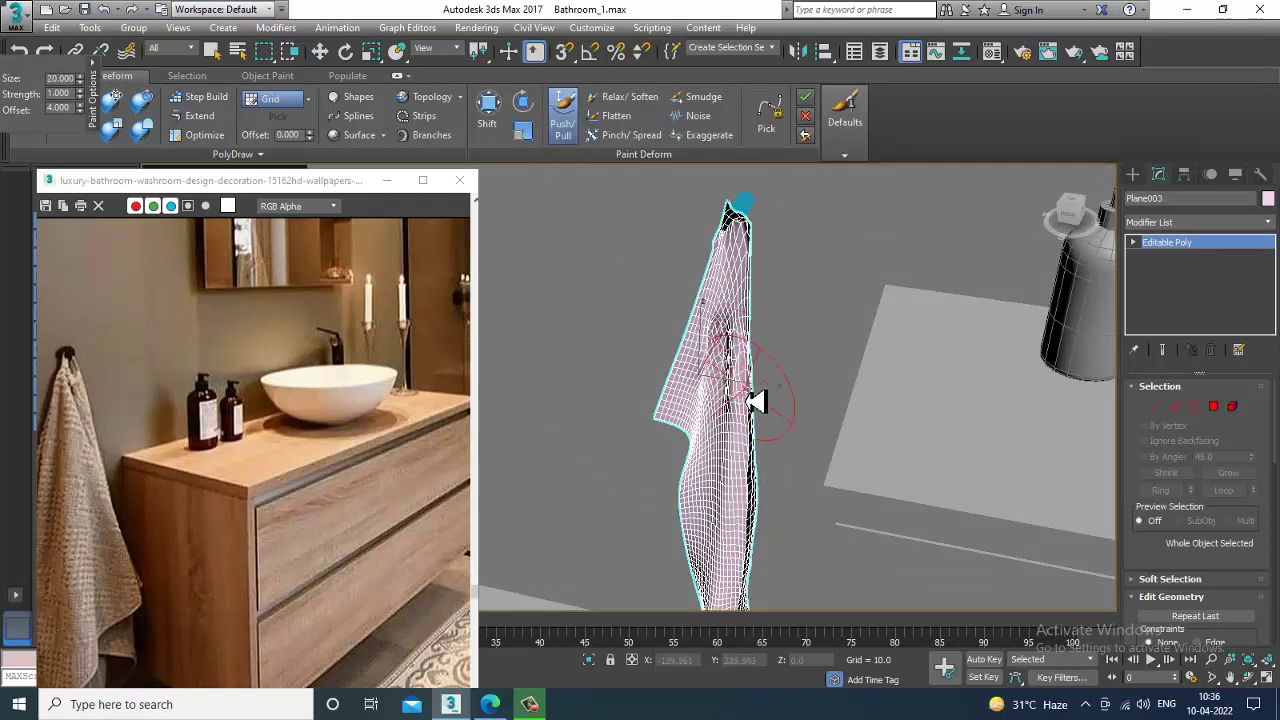
left_click(488, 112)
scroll(806, 366, "up", 4)
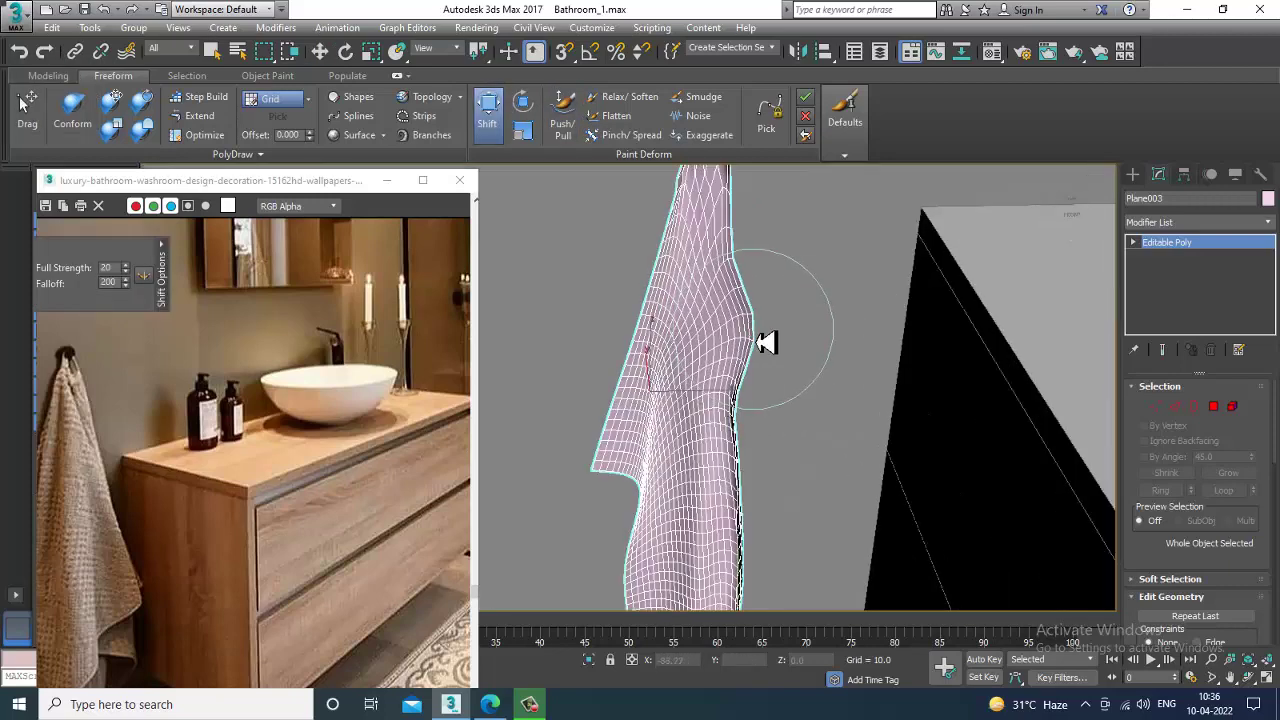
left_click_drag(736, 446, 755, 451)
mouse_move(742, 500)
left_mouse_down()
mouse_move(757, 507)
mouse_move(751, 549)
left_mouse_up()
middle_click_drag(760, 406, 746, 234)
left_click_drag(723, 480, 740, 485)
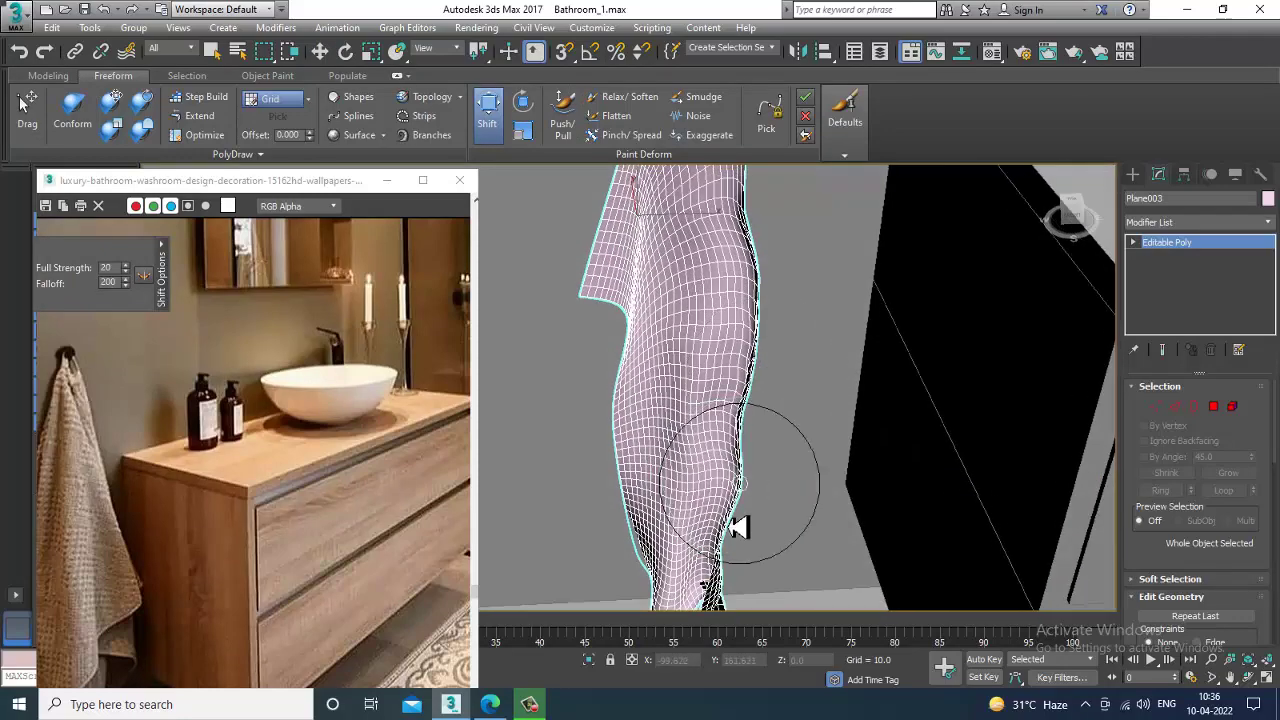
left_click_drag(719, 578, 739, 566)
mouse_move(752, 576)
middle_mouse_down("alt")
mouse_move(783, 451)
mouse_move(820, 469)
mouse_move(894, 469)
mouse_move(762, 466)
mouse_move(731, 488)
mouse_move(814, 454)
middle_mouse_up("alt")
scroll(814, 454, "down", 4)
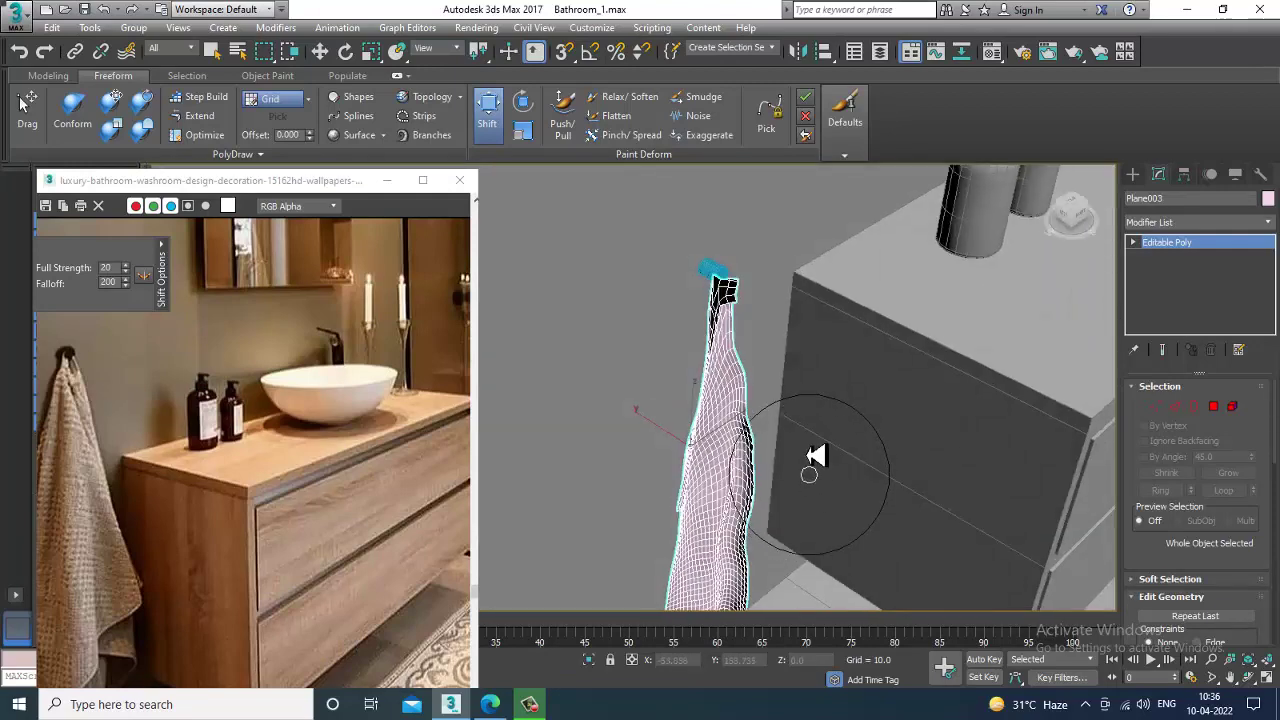
Try to mirror the whole towel along the Y axis with No Clone and nudge it sideways.
right_click(883, 443)
key("1")
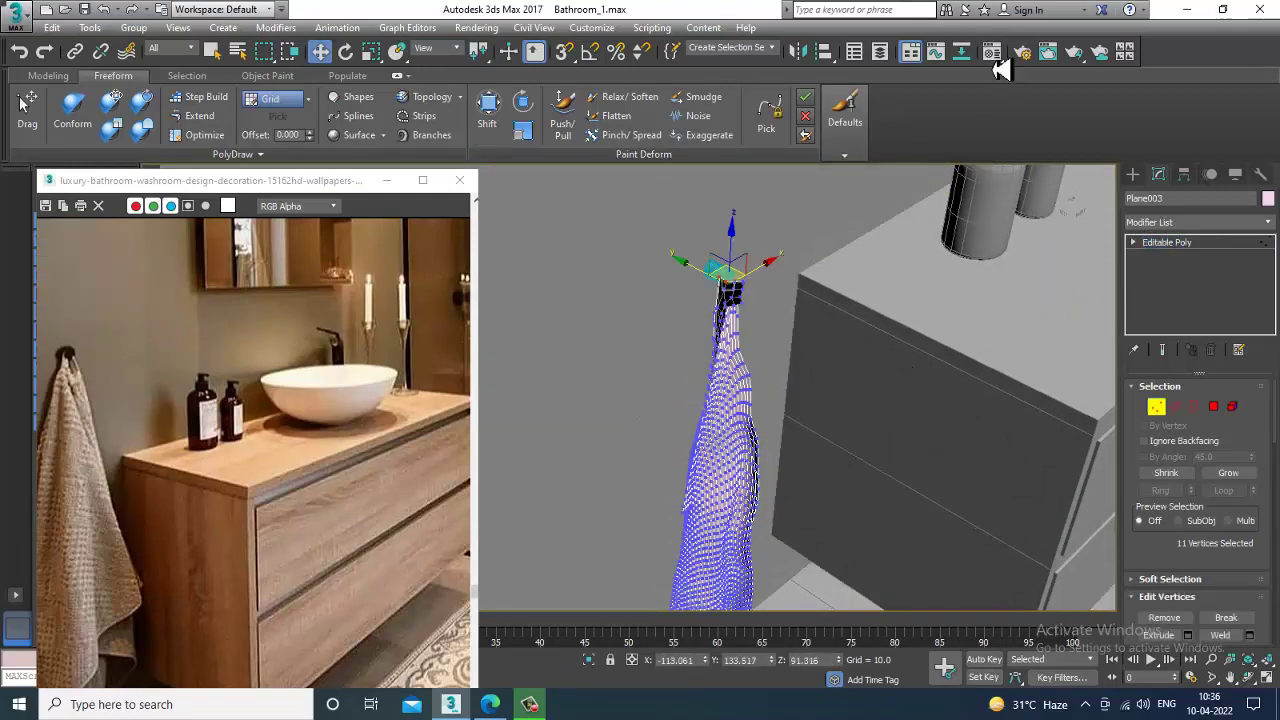
left_click(1195, 245)
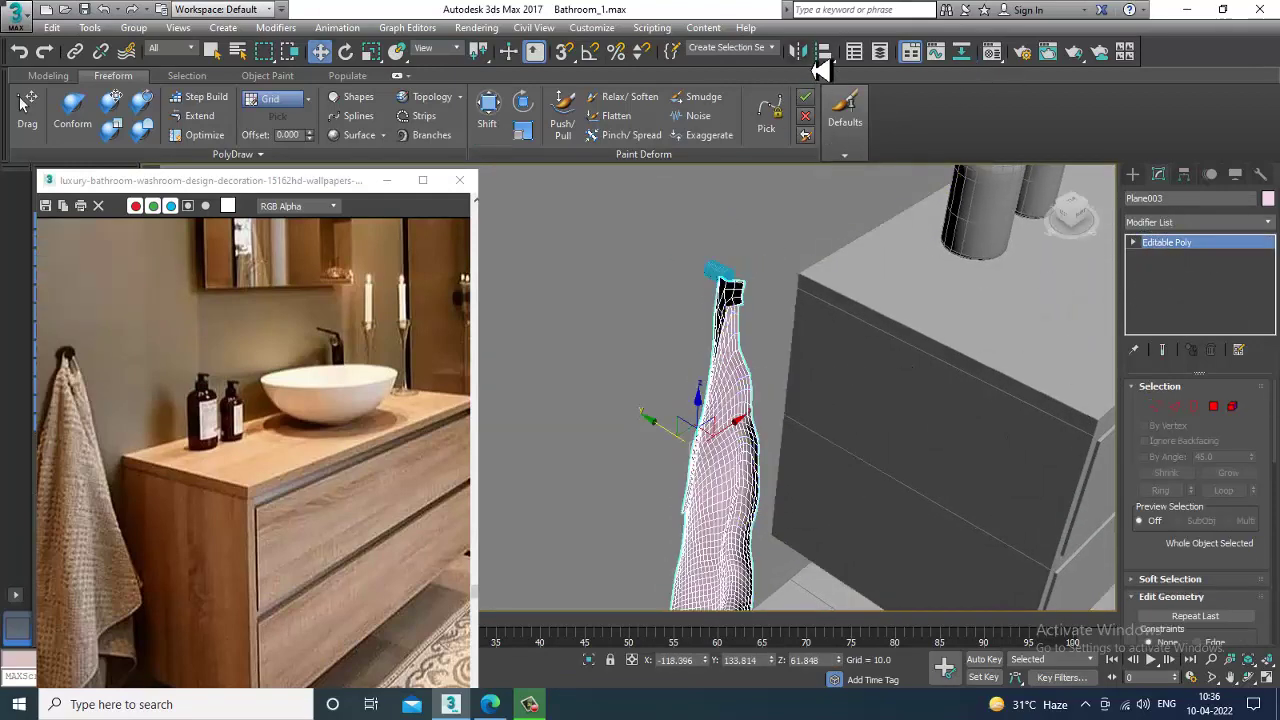
left_click(806, 55)
left_click(612, 287)
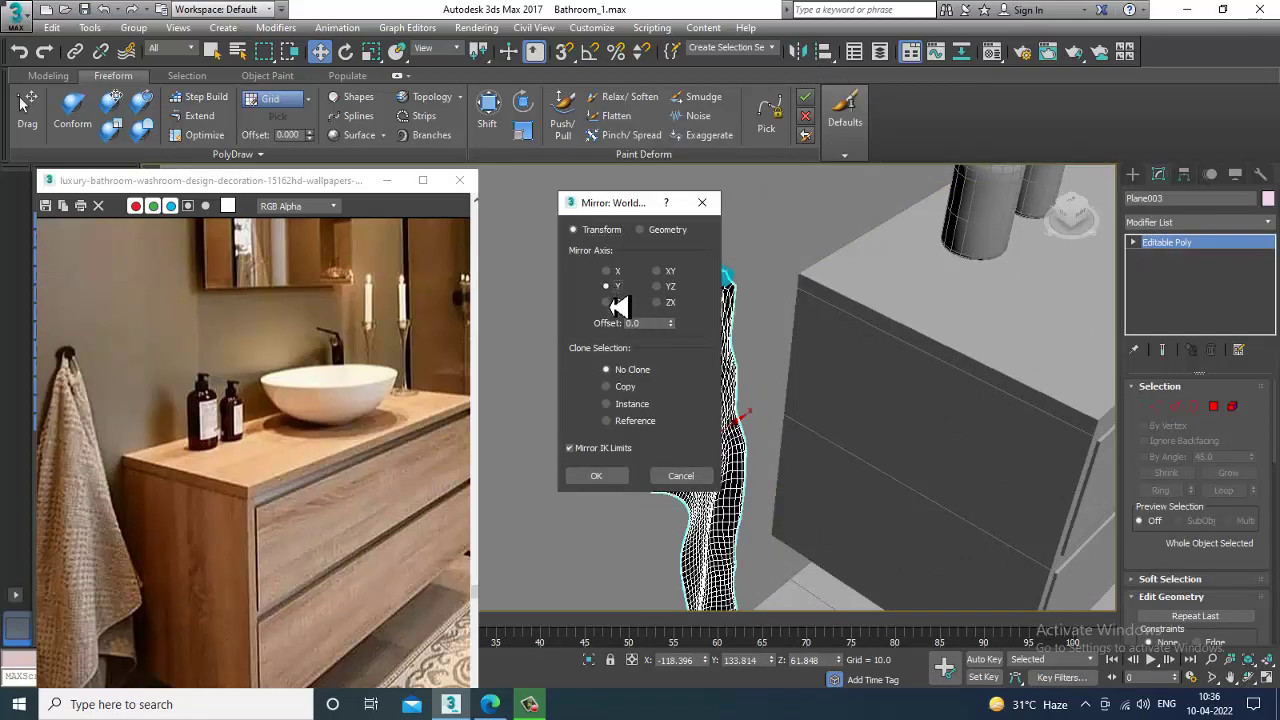
left_click(622, 476)
middle_click_drag(886, 400, 680, 440, "alt")
left_click_drag(670, 443, 683, 451)
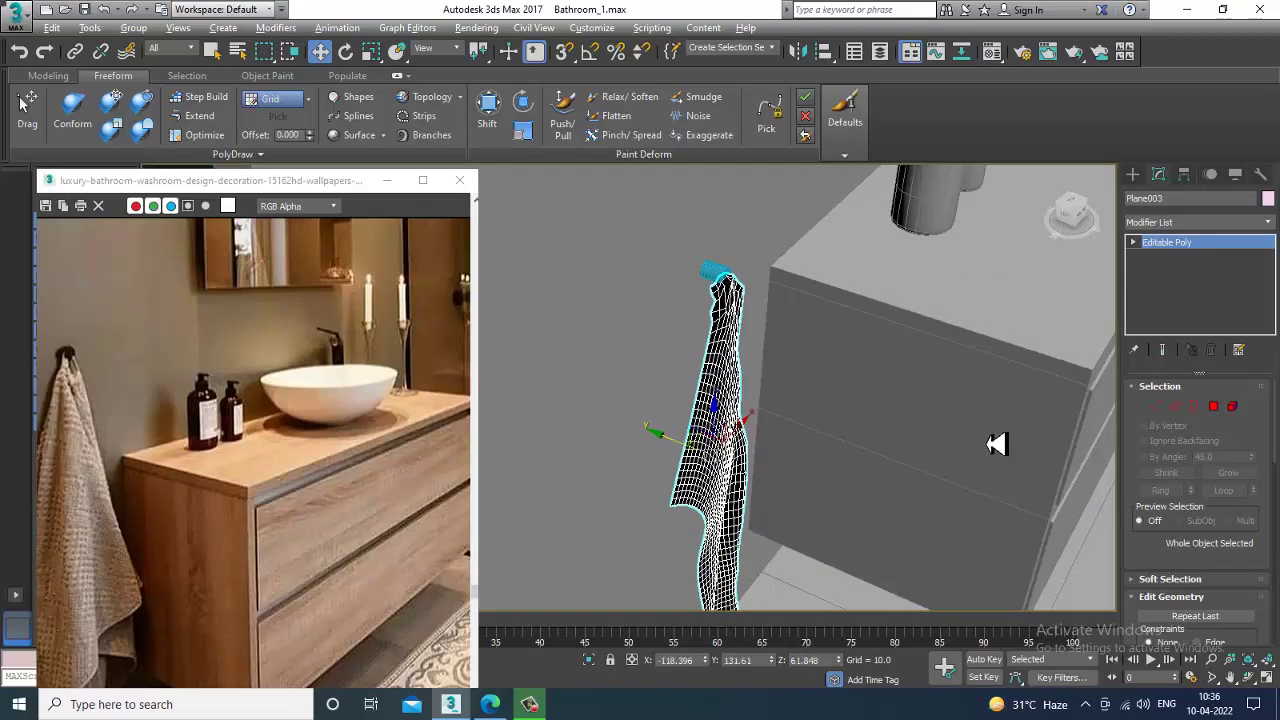
middle_click_drag(997, 443, 553, 143, "alt")
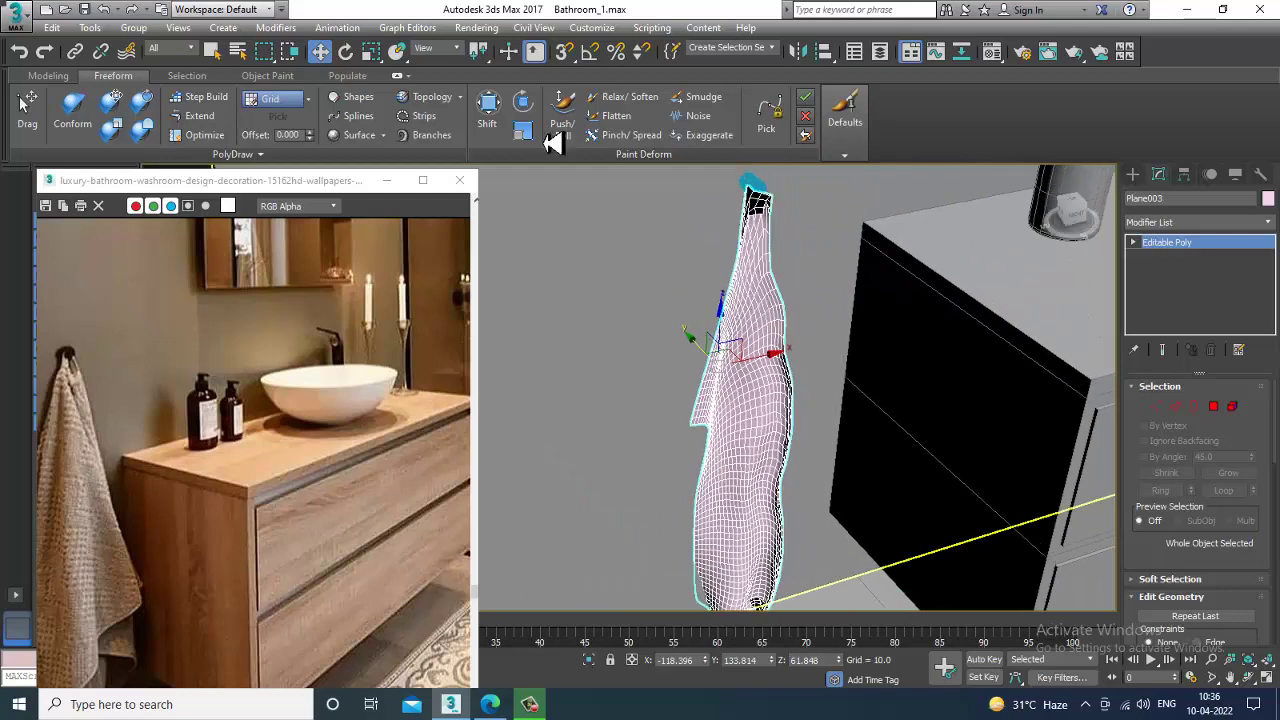
Smooth the towel's upper and middle folds with the Relax/Soften brush at size 20 and strength 1.
left_click(627, 97)
mouse_move(783, 354)
left_mouse_down()
mouse_move(771, 394)
mouse_move(734, 406)
left_mouse_up()
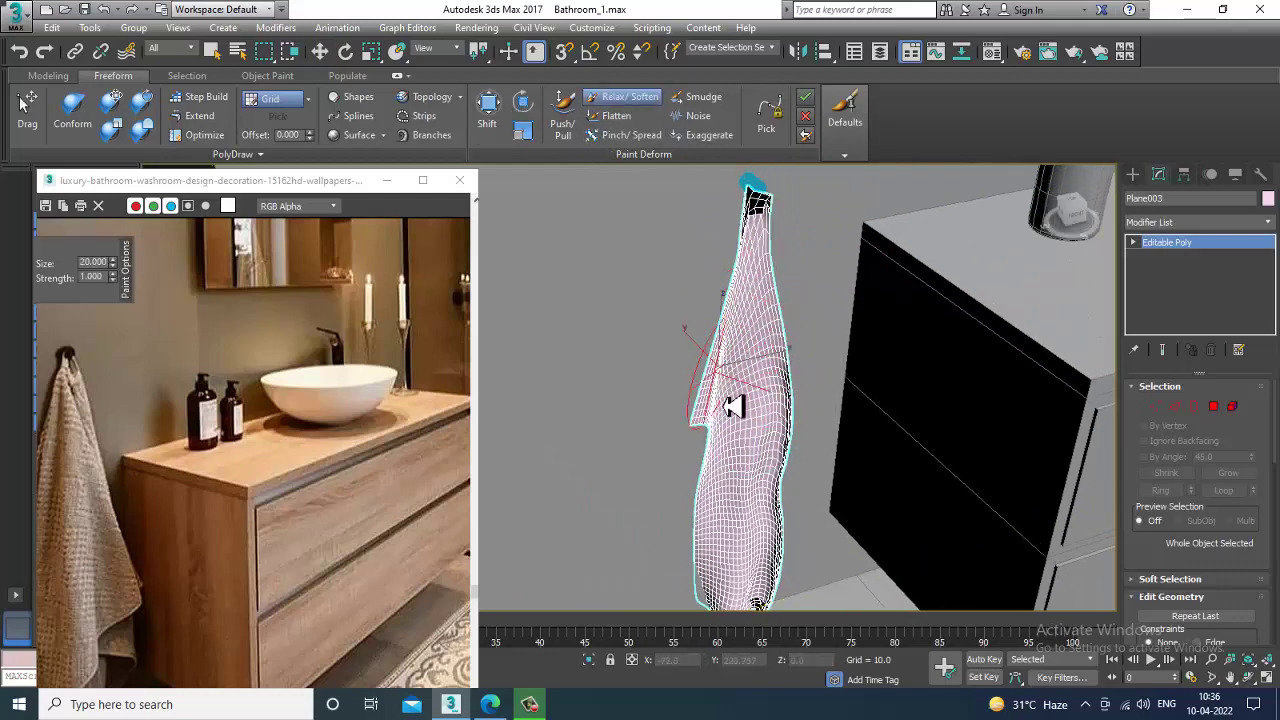
mouse_move(751, 549)
middle_mouse_down("alt")
mouse_move(815, 477)
mouse_move(763, 466)
mouse_move(754, 486)
middle_mouse_up("alt")
right_click(763, 466)
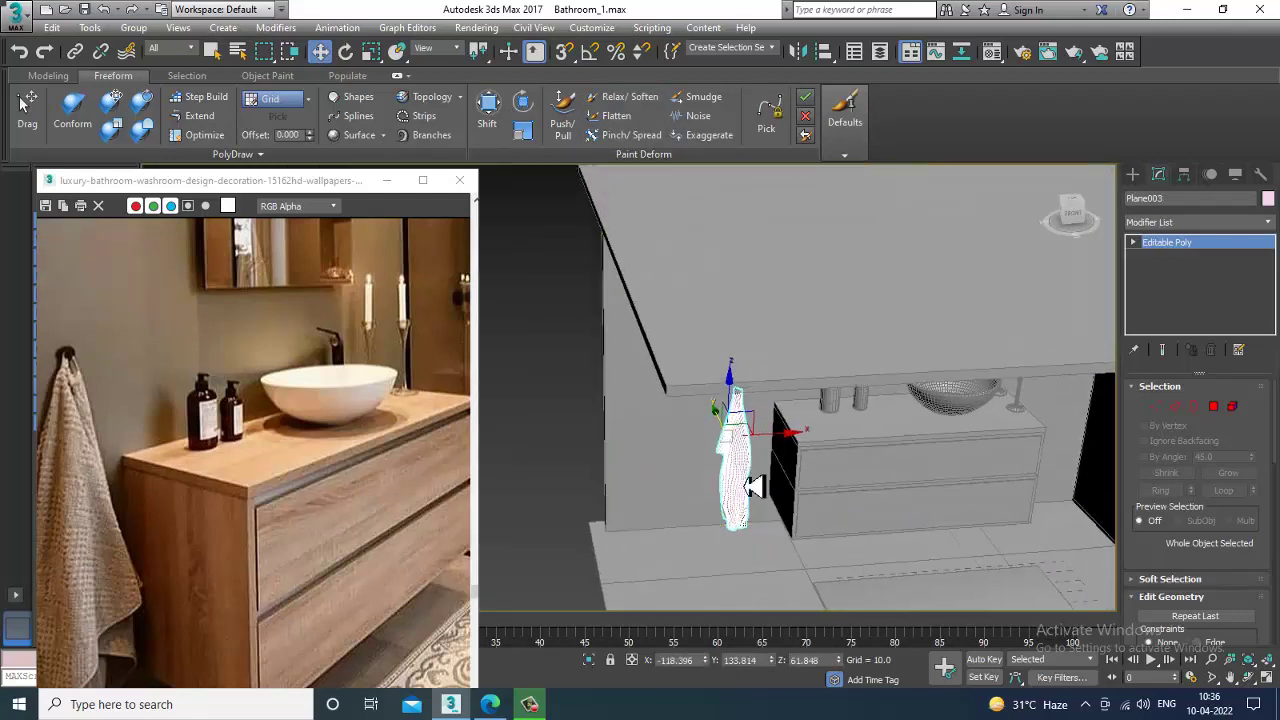
Thicken the towel with a Shell modifier using an outer amount of 0.3.
scroll(750, 480, "up", 3)
left_click(1203, 223)
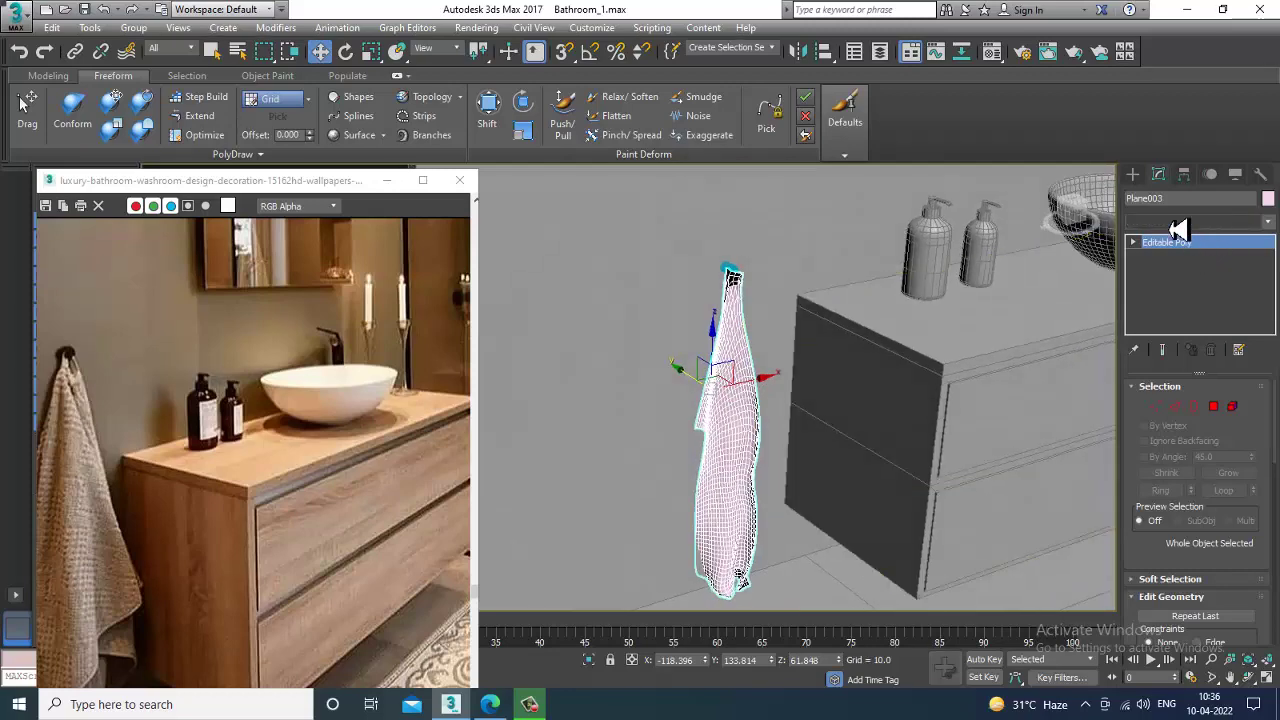
left_click(1183, 244)
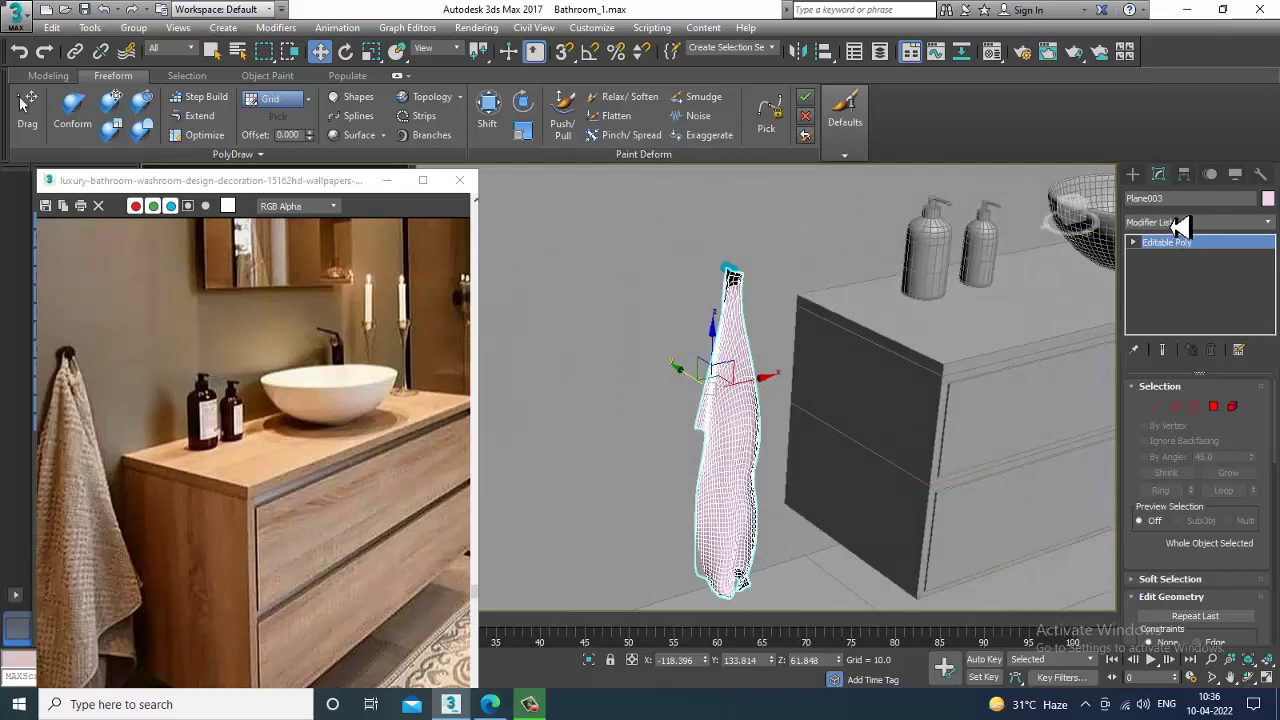
left_click(1180, 225)
type("sh")
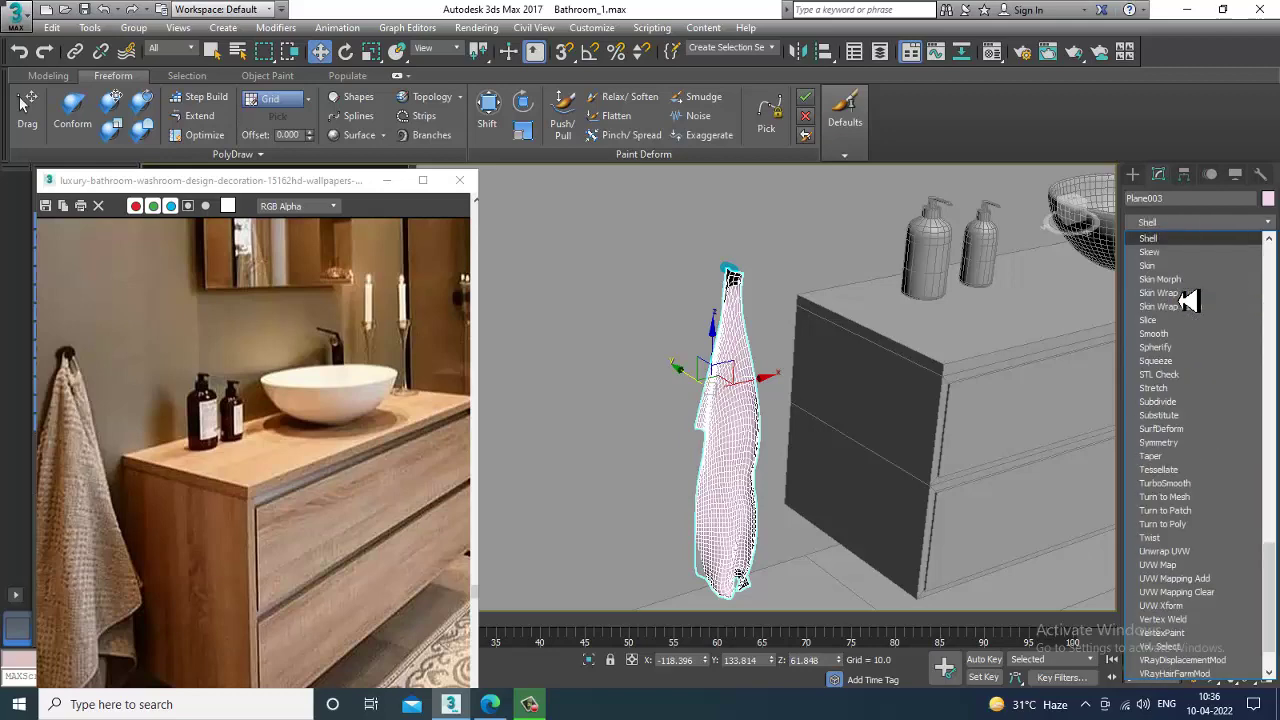
key("Return")
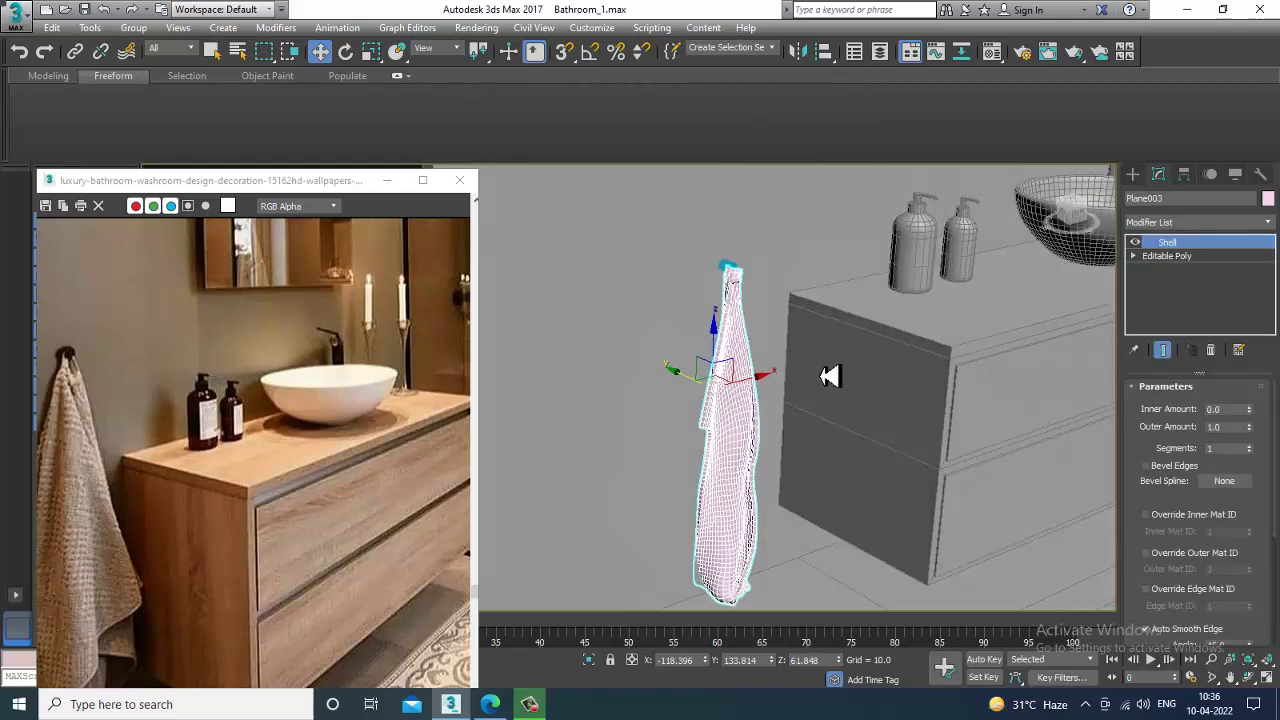
scroll(760, 355, "up", 5)
scroll(755, 350, "up", 3)
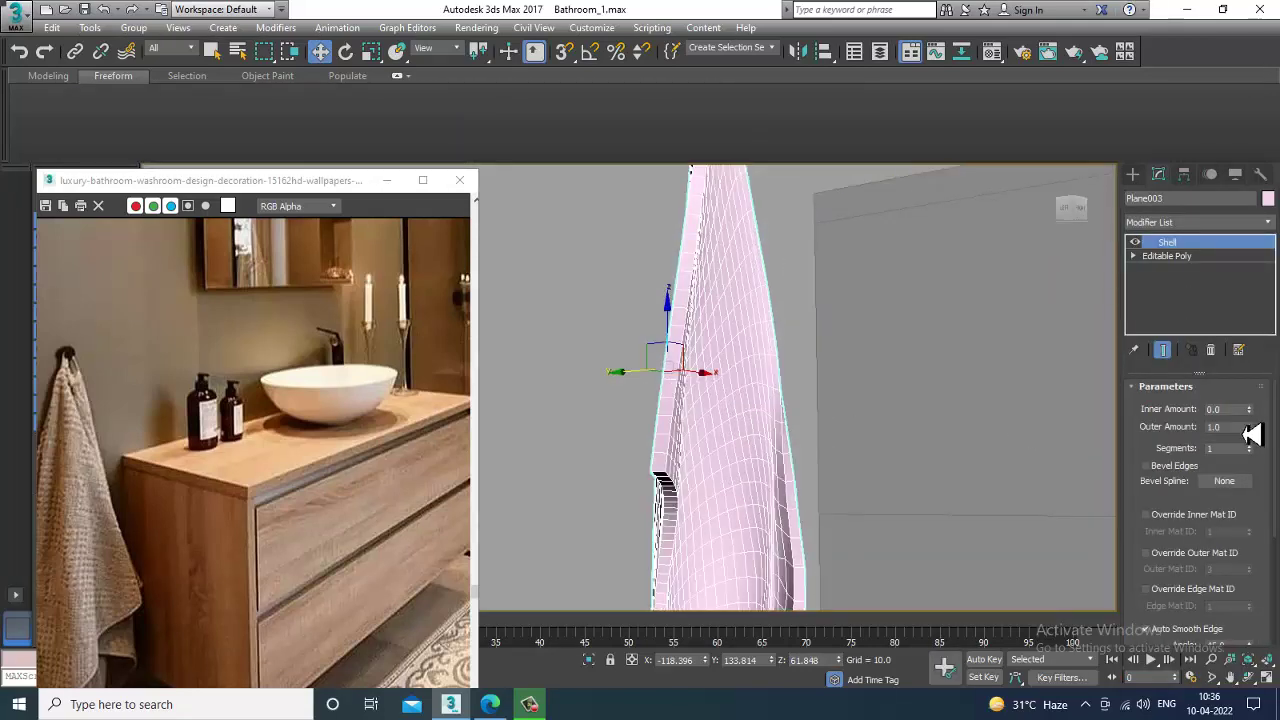
left_click_drag(1249, 427, 1163, 457)
scroll(880, 349, "down", 5)
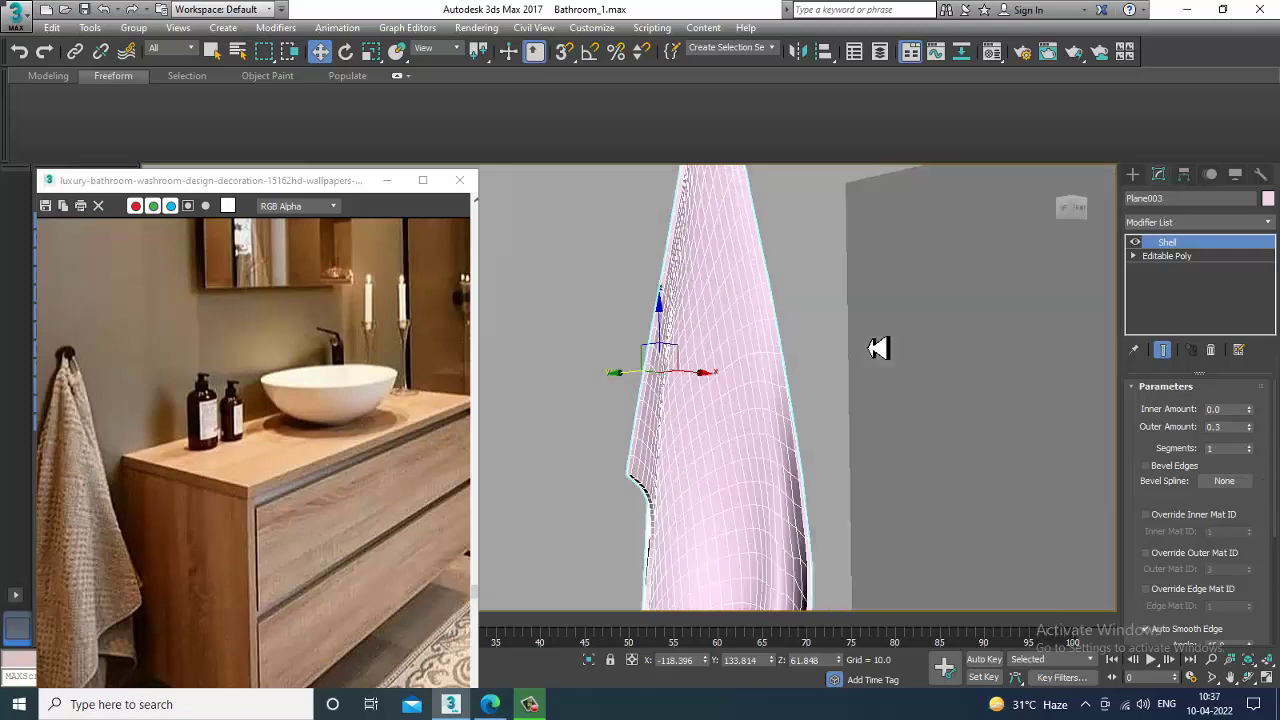
scroll(749, 389, "up", 8)
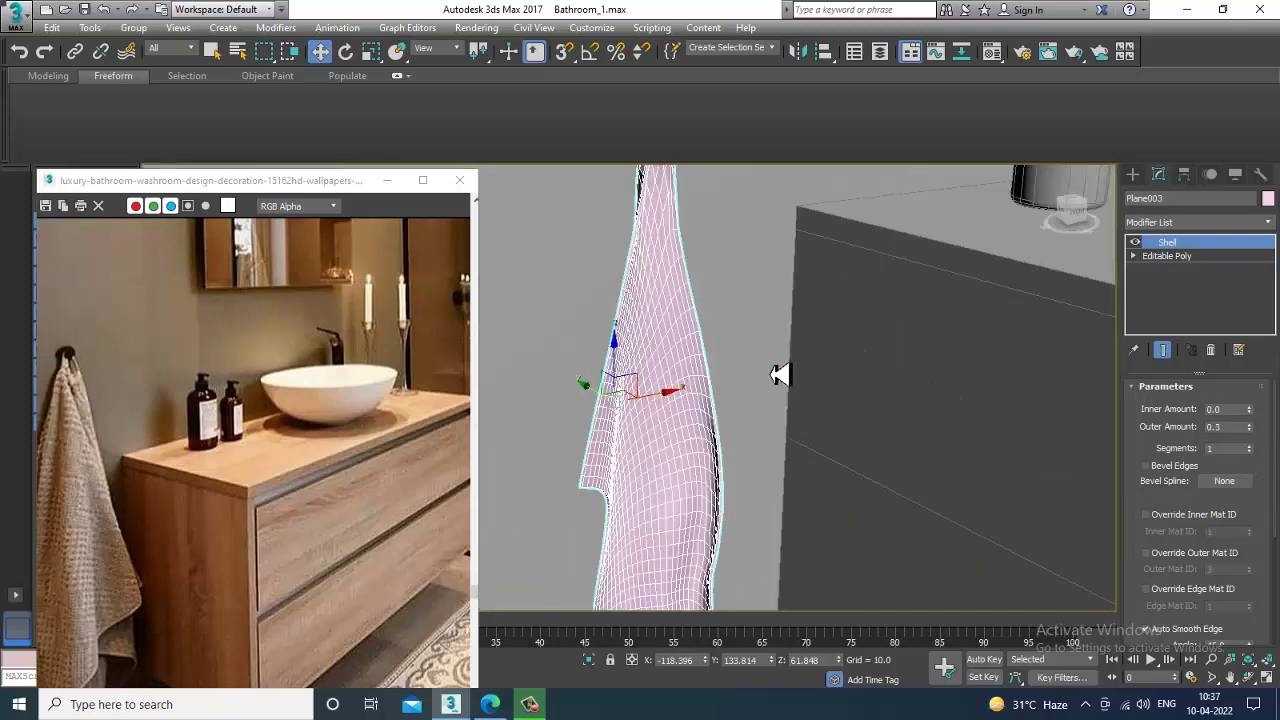
Move the thickened towel up and slightly along X so its top hangs on the wall peg.
scroll(688, 405, "up", 1)
scroll(688, 387, "down", 2)
key("r")
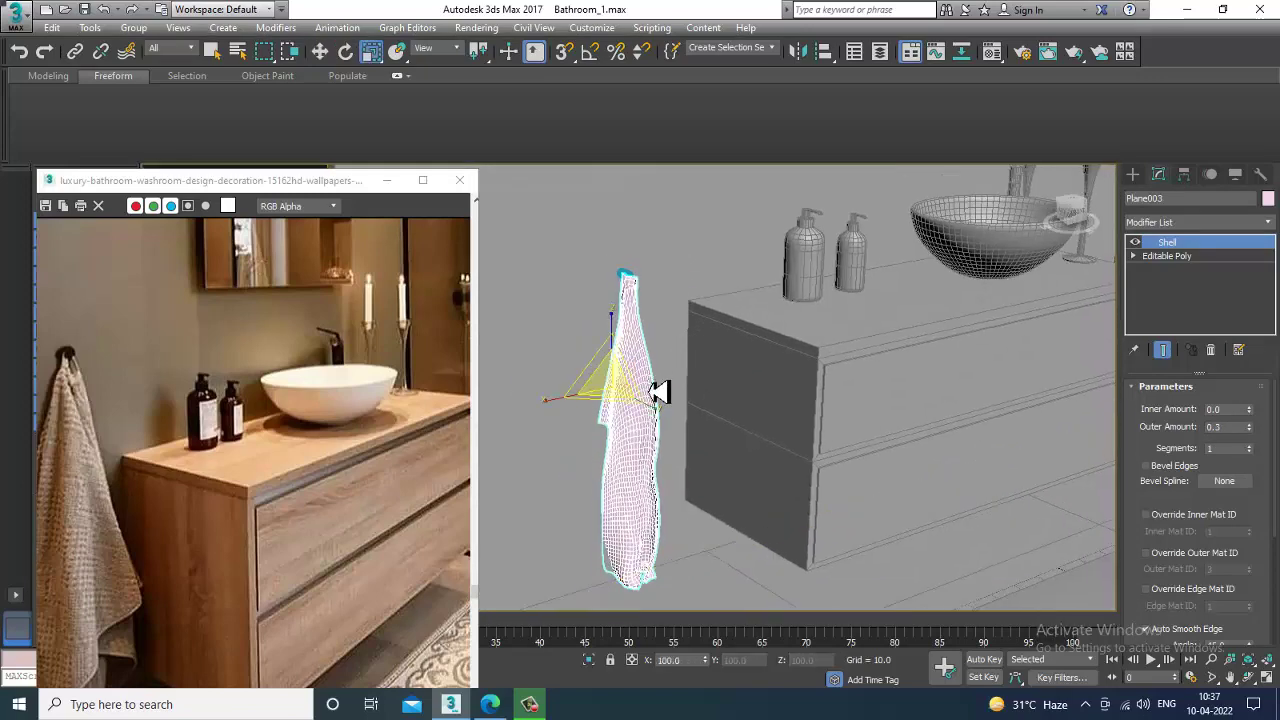
key("w")
scroll(616, 380, "up", 2)
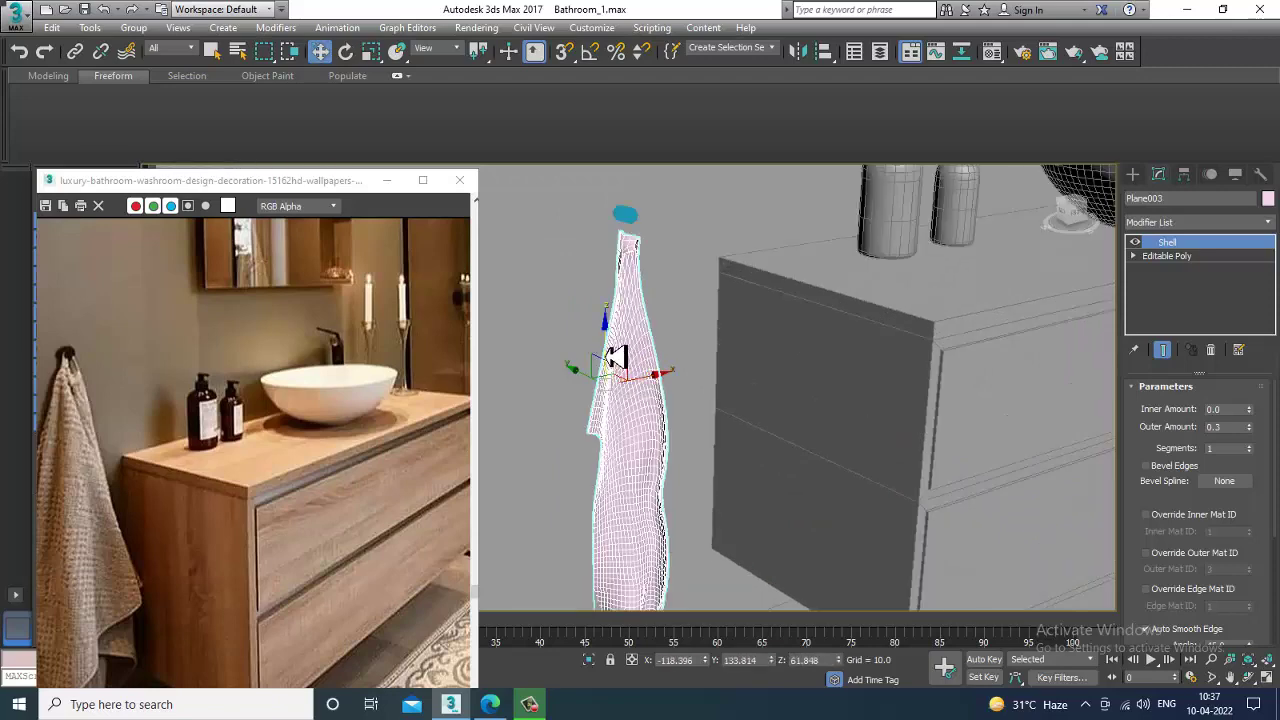
left_click_drag(625, 338, 627, 324)
middle_click_drag(663, 347, 691, 354, "alt")
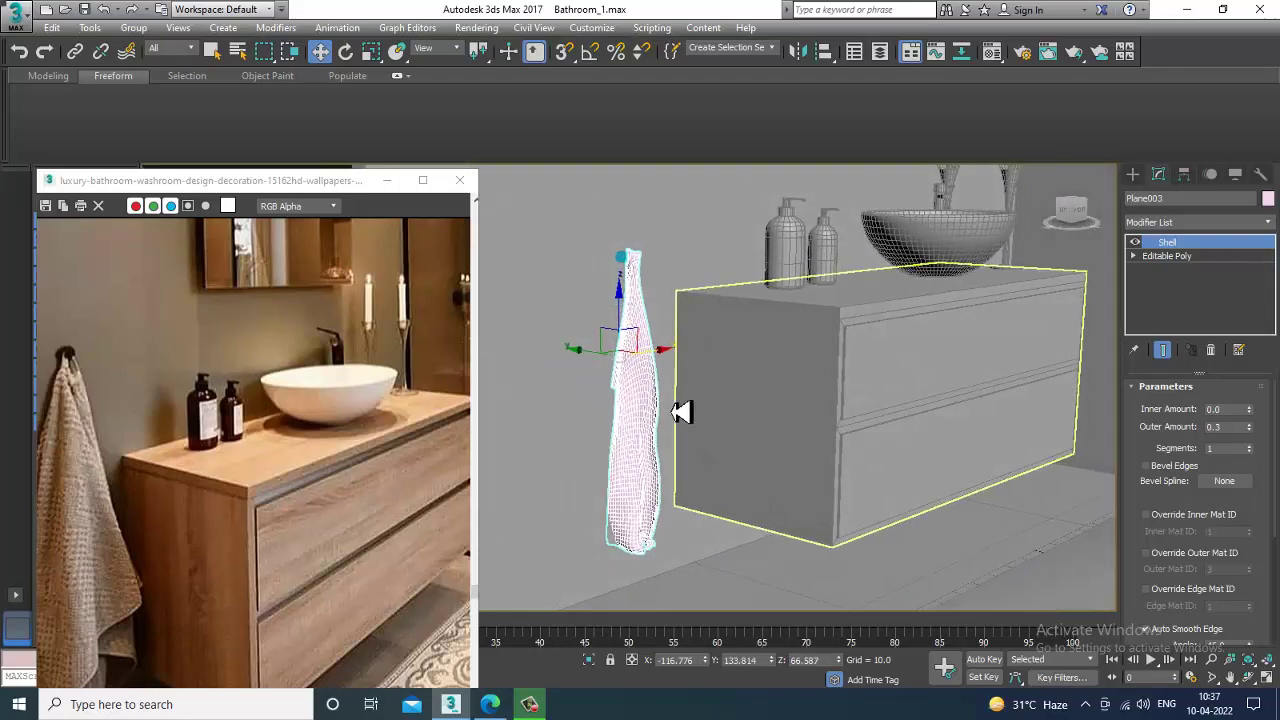
scroll(683, 414, "up", 4)
middle_click_drag(683, 414, 651, 386, "alt")
scroll(646, 387, "down", 2)
scroll(643, 400, "down", 5)
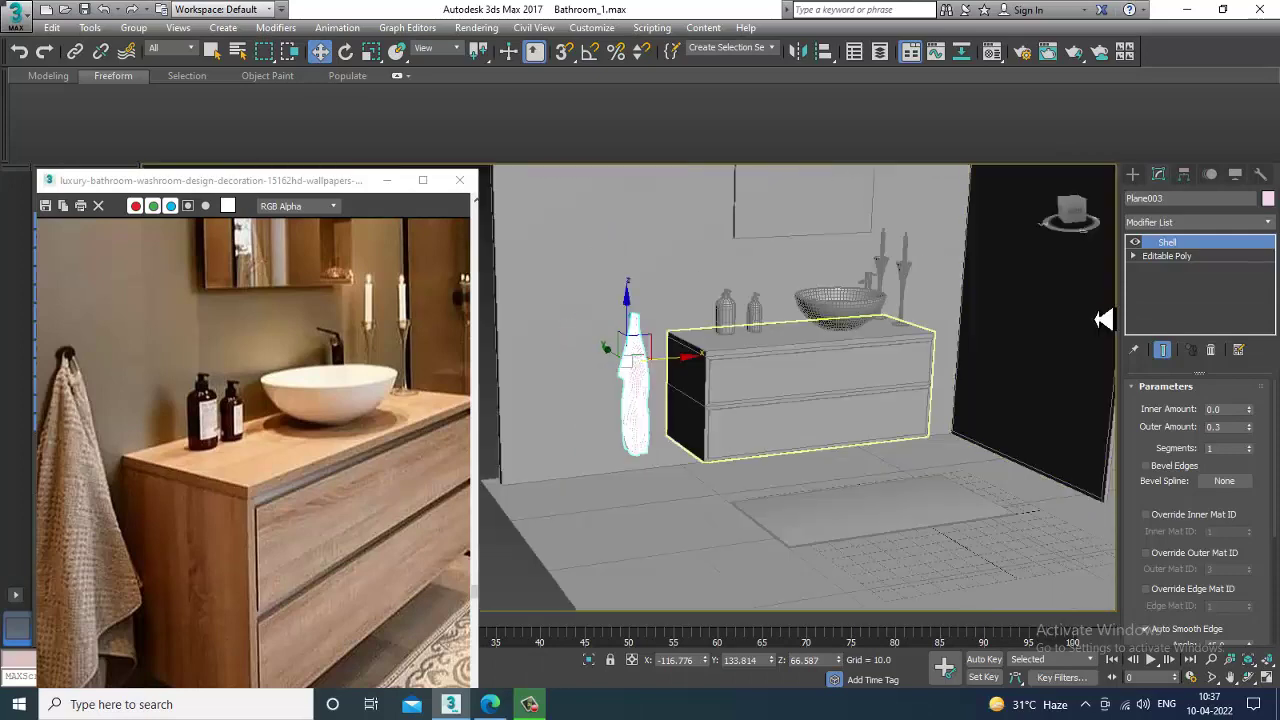
Select every object in the scene and assign them all the current light grey object color.
middle_click_drag(1098, 317, 941, 320)
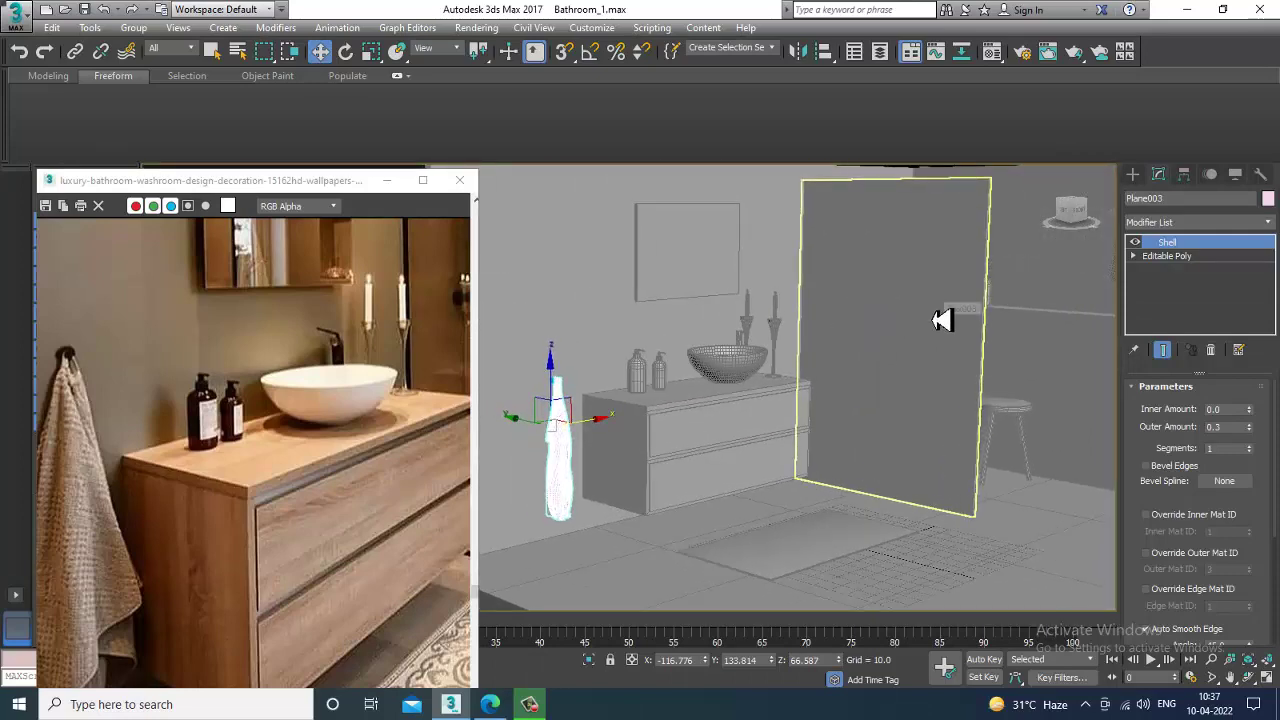
key("ctrl+a")
left_click(1268, 199)
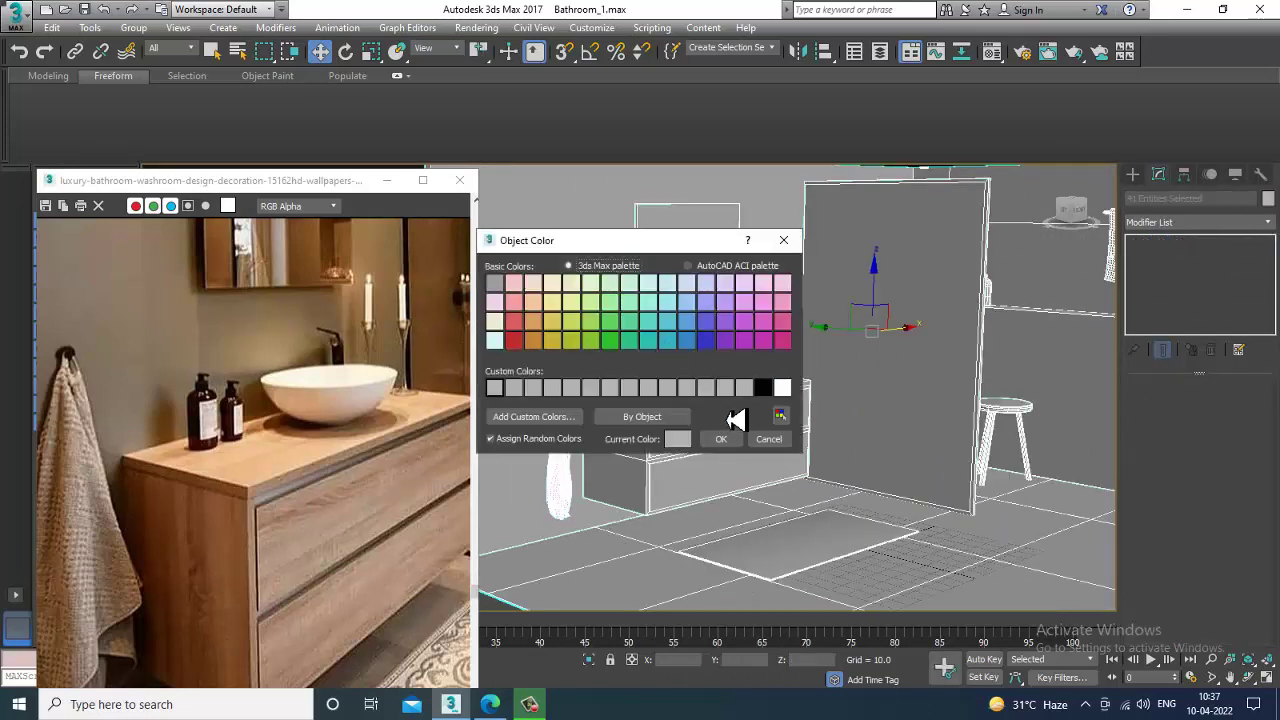
left_click(728, 440)
middle_click_drag(800, 428, 755, 448)
Set the renderer to V-Ray Adv 3.50.04 with the HDTV (video) output size, and minimize the render settings.
left_click(470, 30)
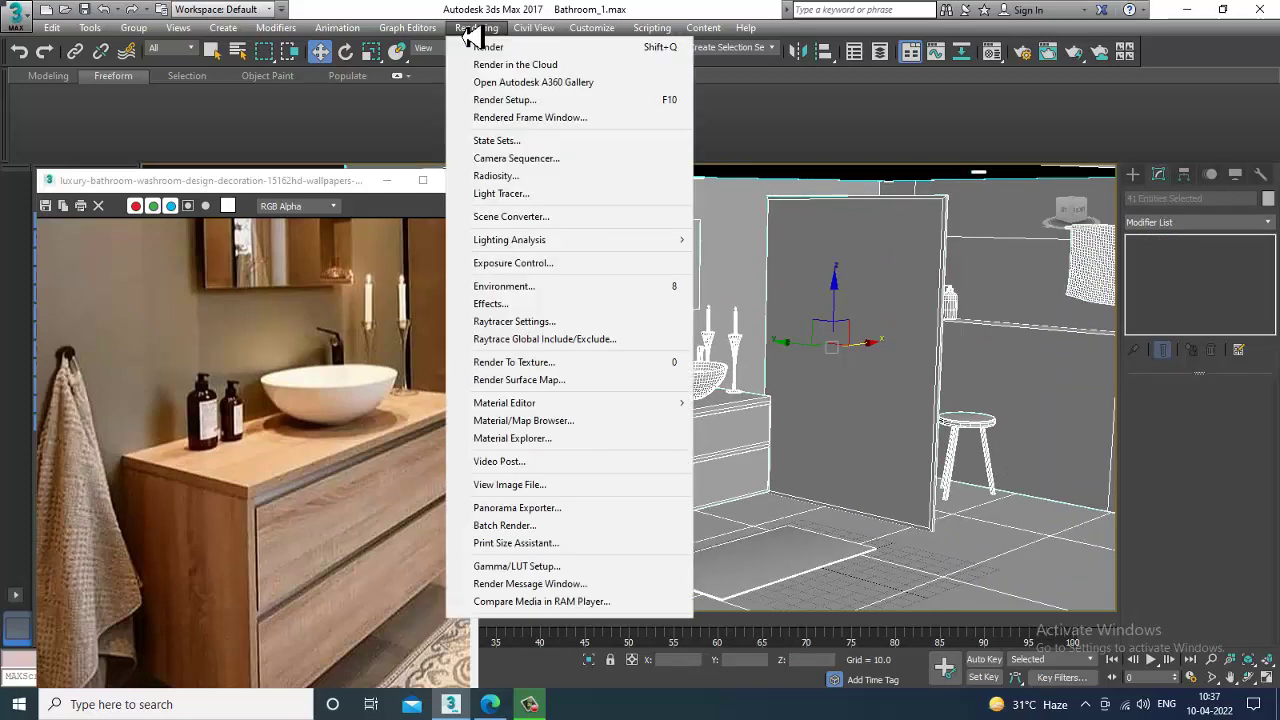
left_click(550, 118)
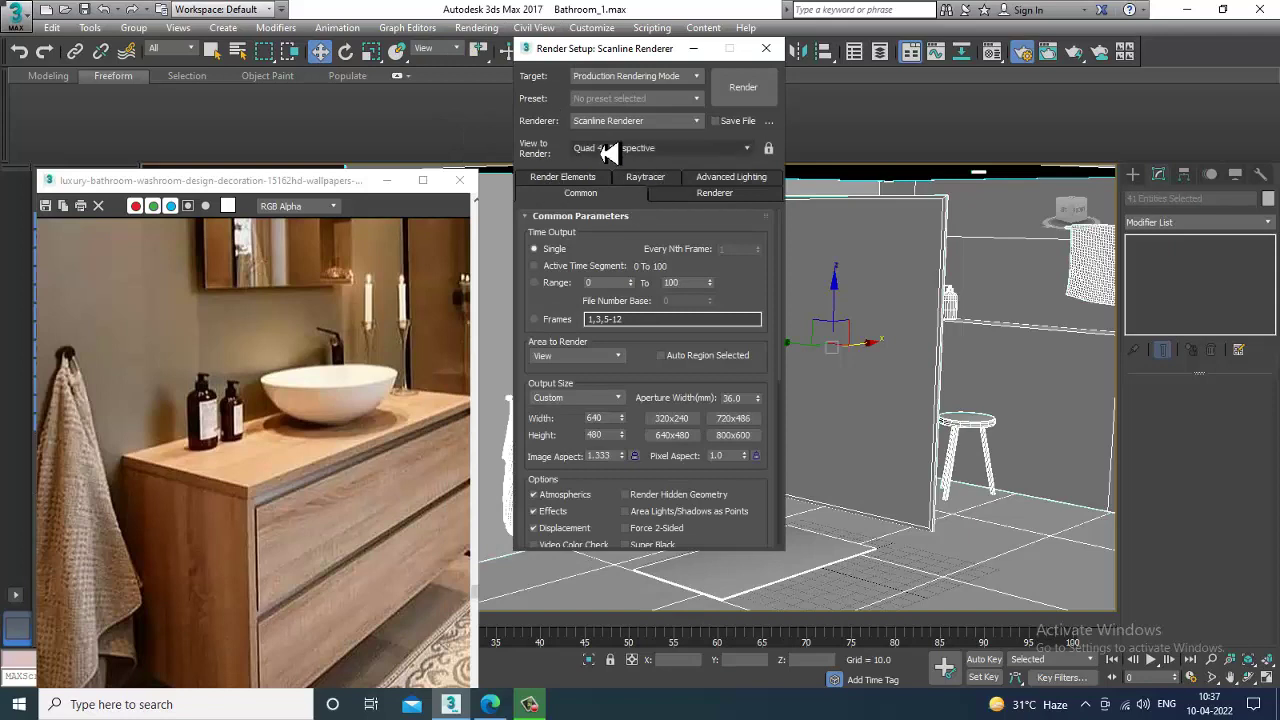
left_click(620, 121)
left_click(612, 195)
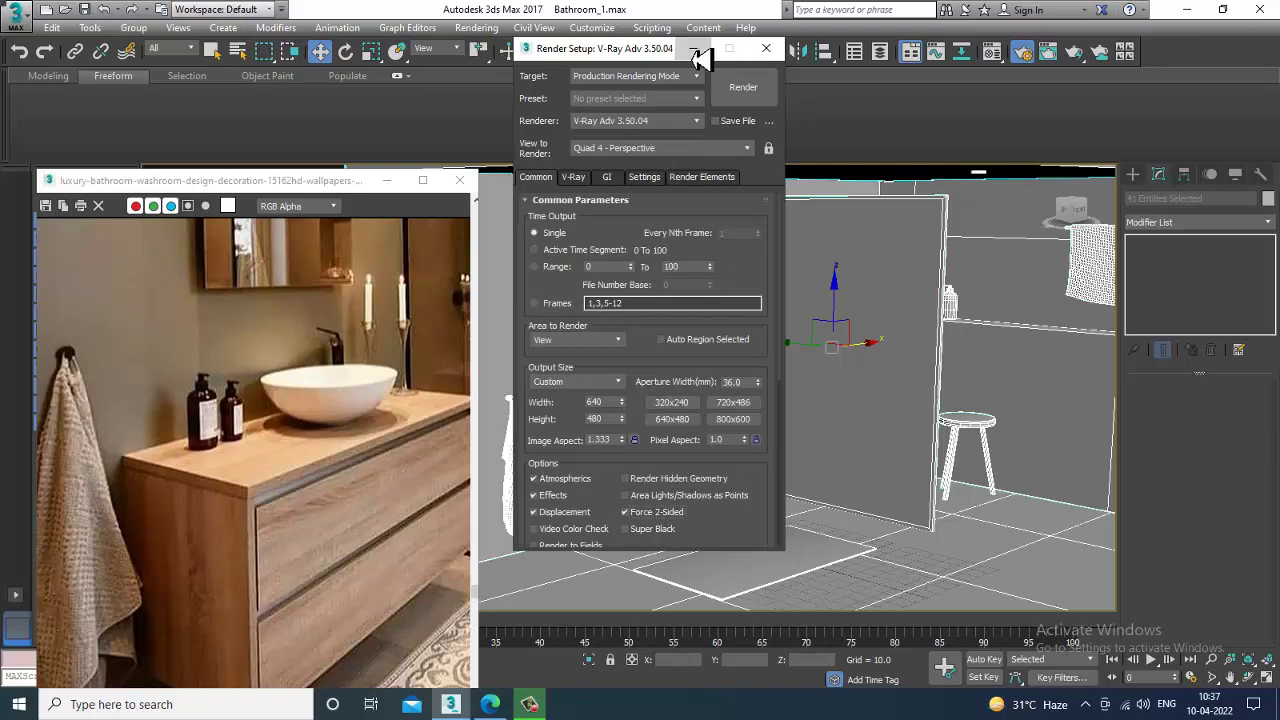
left_click(576, 382)
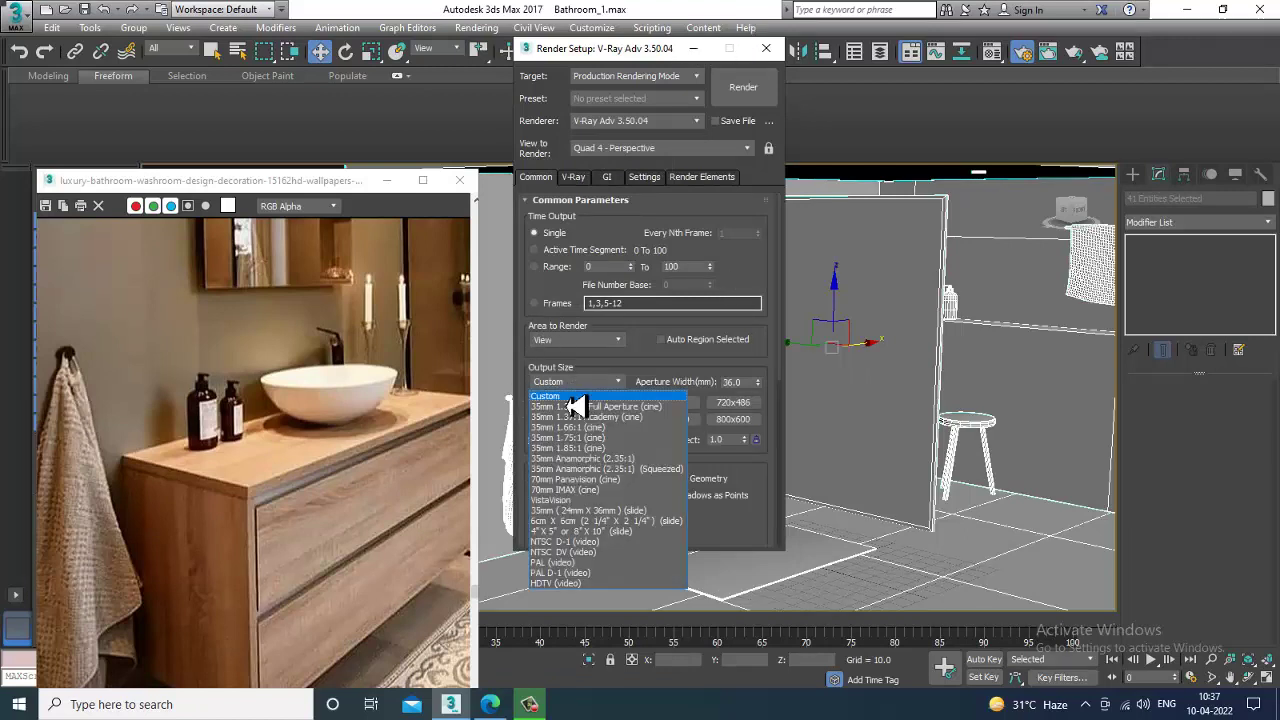
left_click(590, 584)
left_click(697, 48)
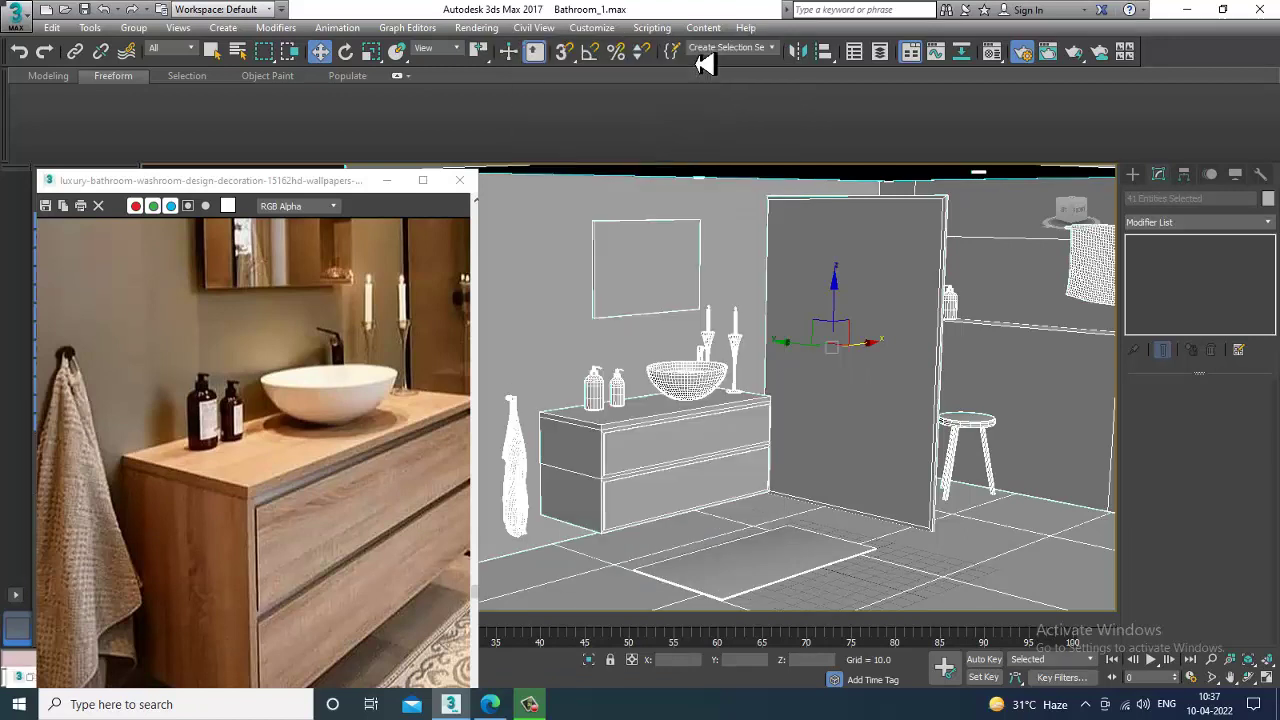
Fit the whole bathroom reference picture into its window and select the tiled floor plane.
middle_click_drag(905, 445, 827, 388)
left_click(335, 544)
scroll(284, 488, "down", 2)
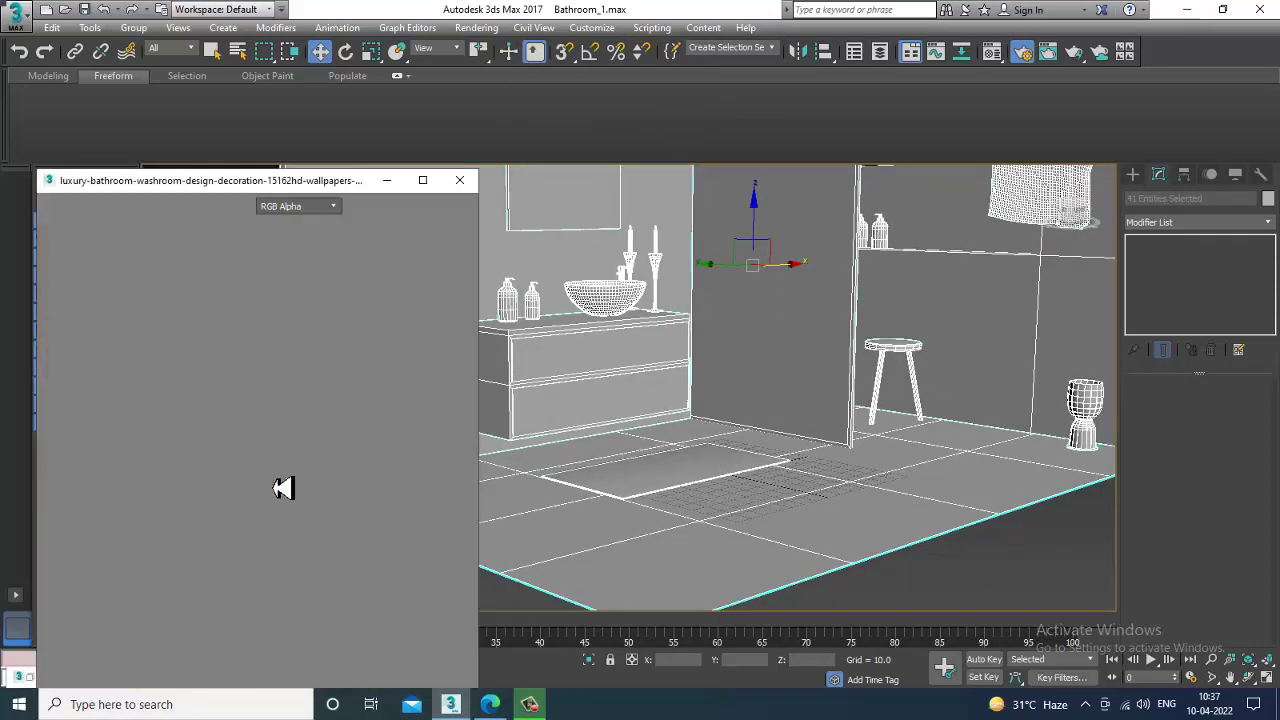
left_click(824, 565)
left_click(943, 606)
left_click(877, 549)
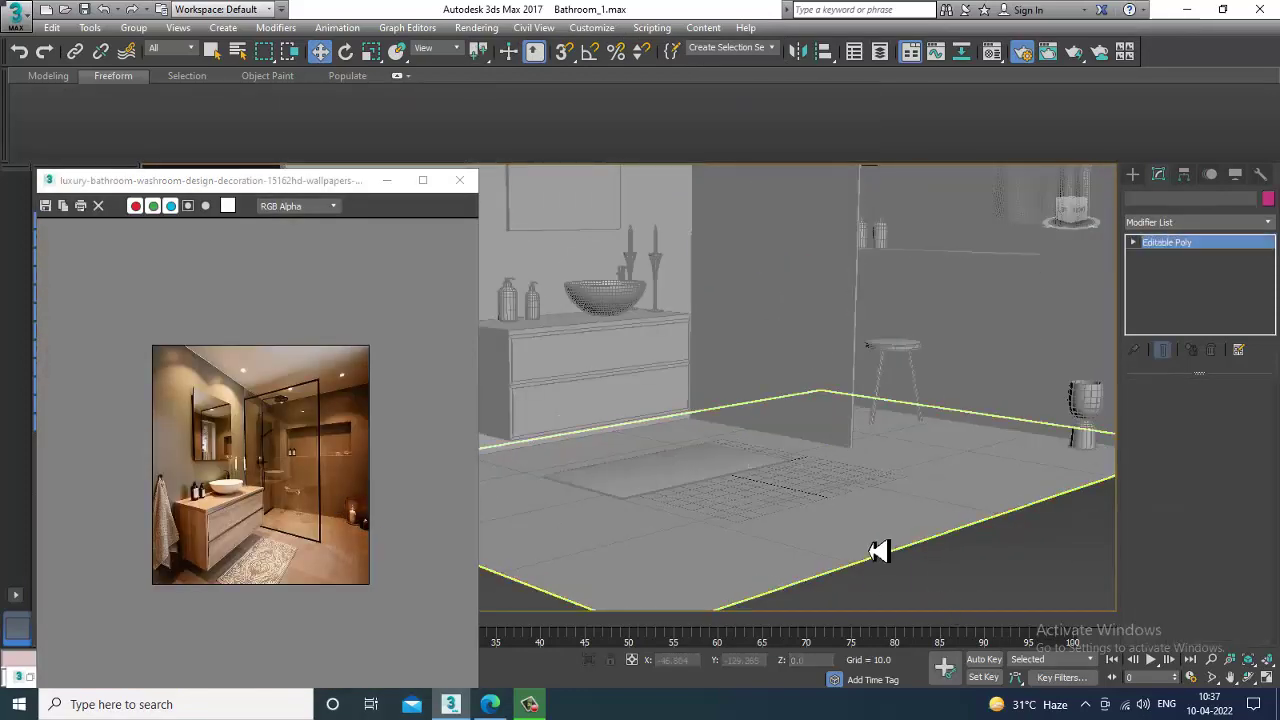
middle_click_drag(877, 549, 898, 510, "alt")
scroll(898, 510, "up", 2)
Open the Material Editor for the floor, switch it to the Slate mode and move its window higher.
key("m")
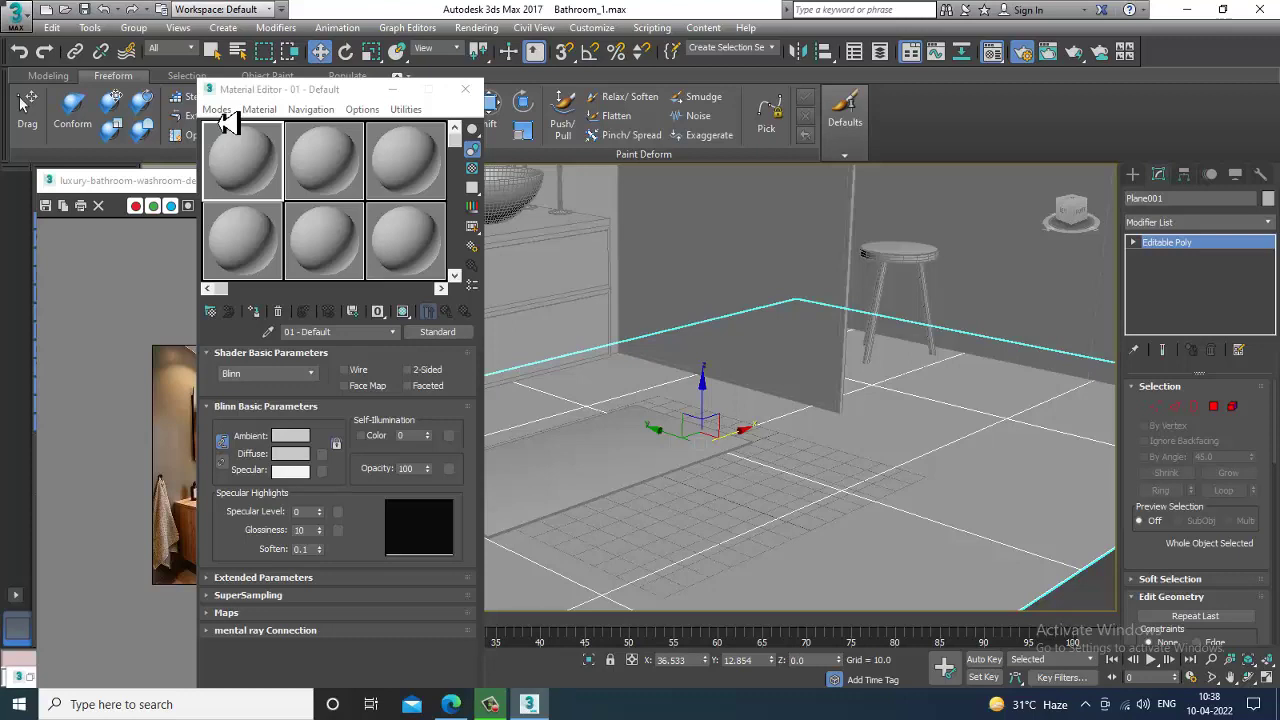
left_click(220, 110)
left_click(274, 150)
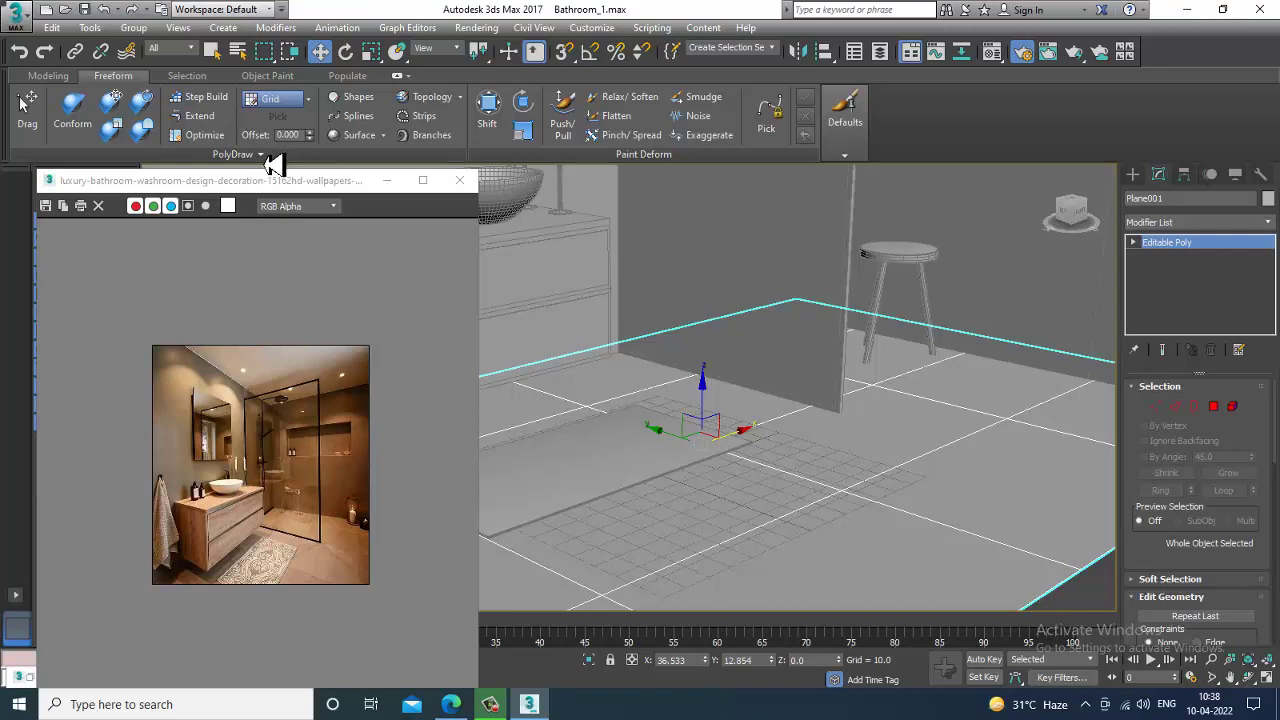
left_click(497, 709)
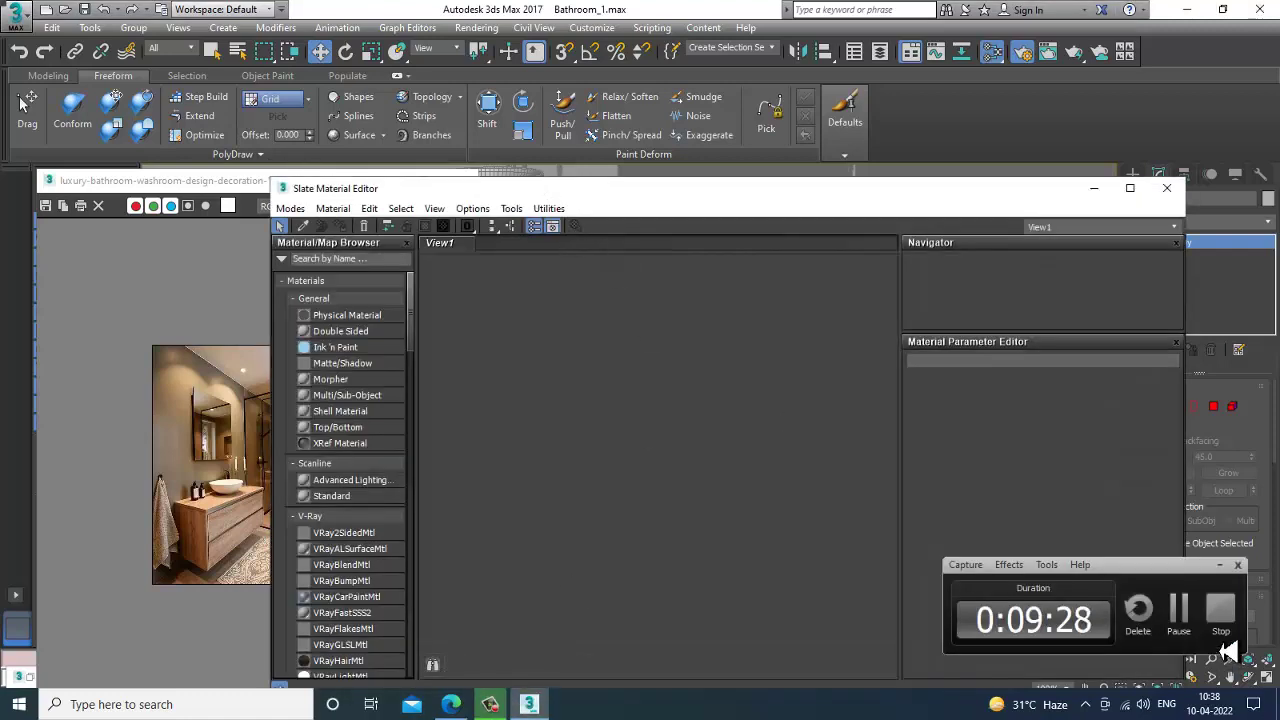
left_click(1219, 565)
left_click_drag(545, 198, 531, 126)
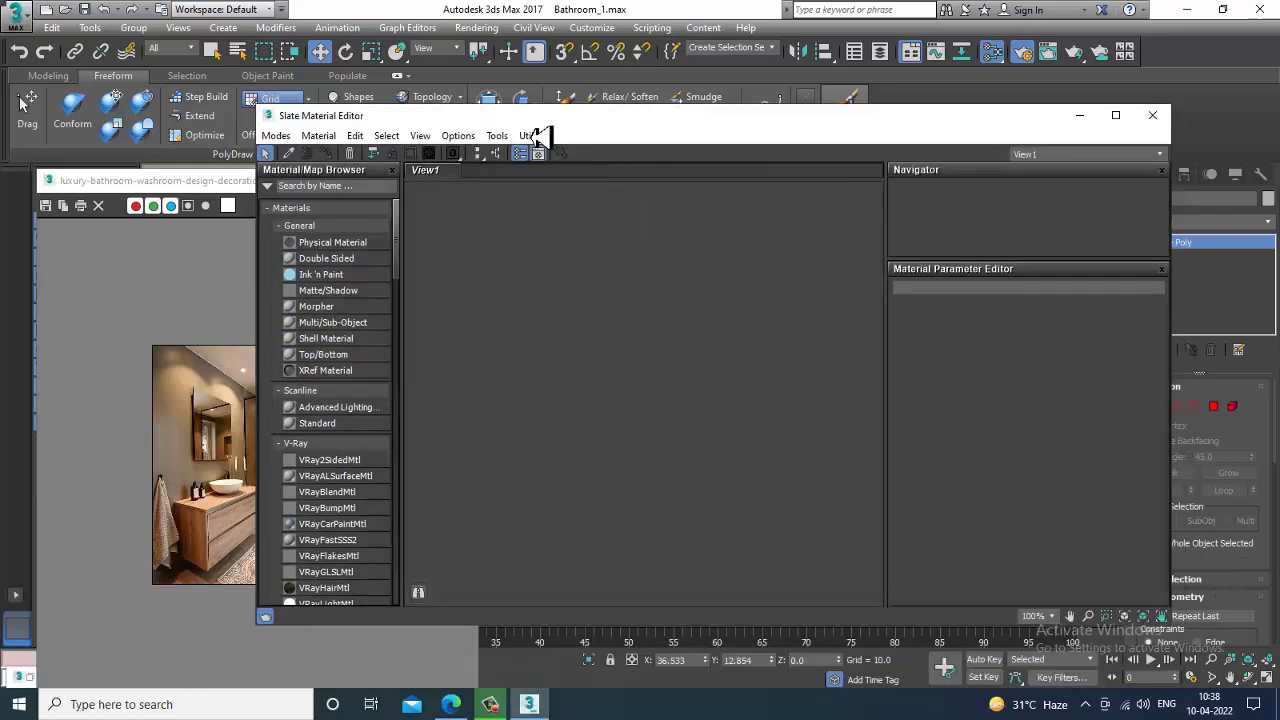
Create a VRayMtl material and name it floor.
scroll(396, 275, "down", 5)
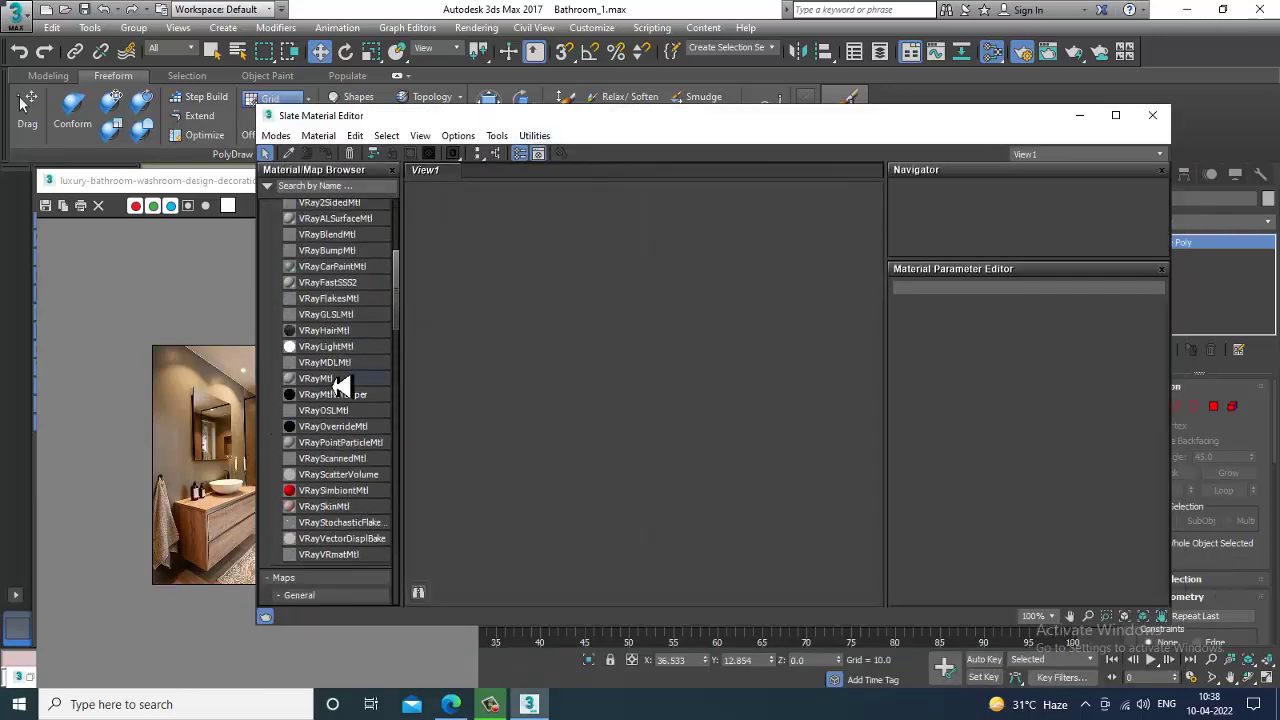
left_click_drag(340, 386, 651, 273)
double_click(651, 272)
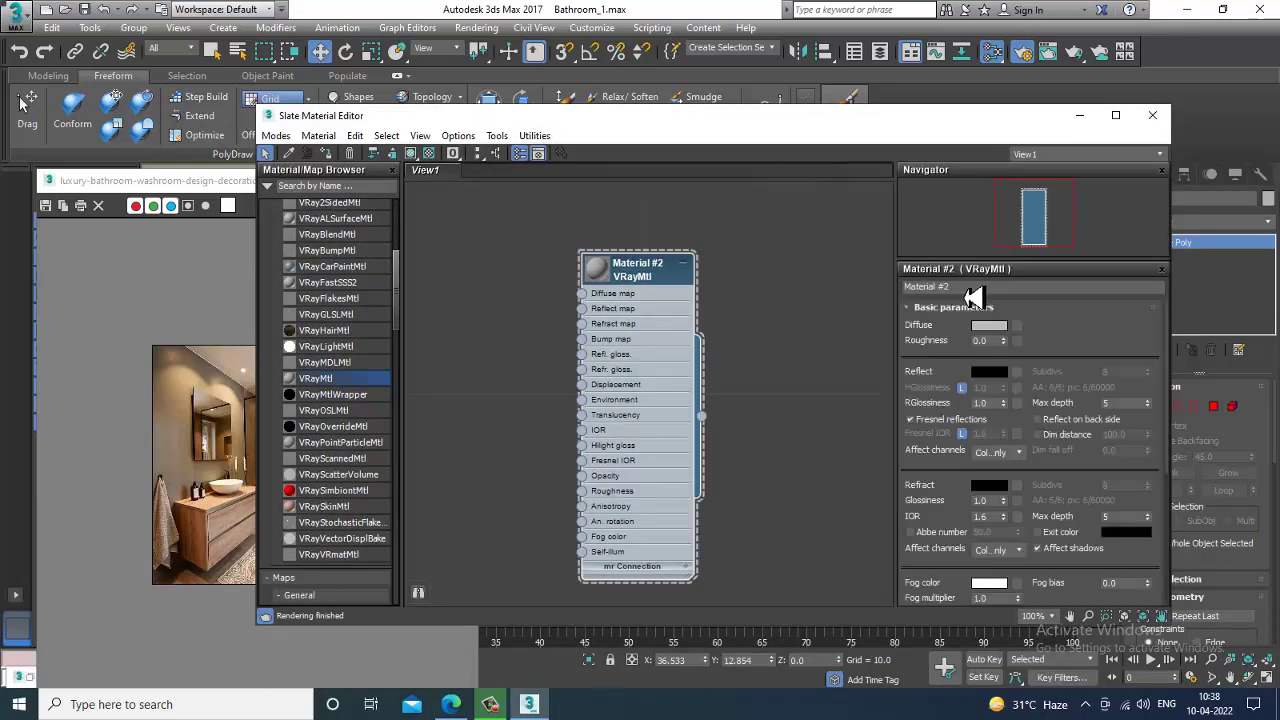
left_click(968, 288)
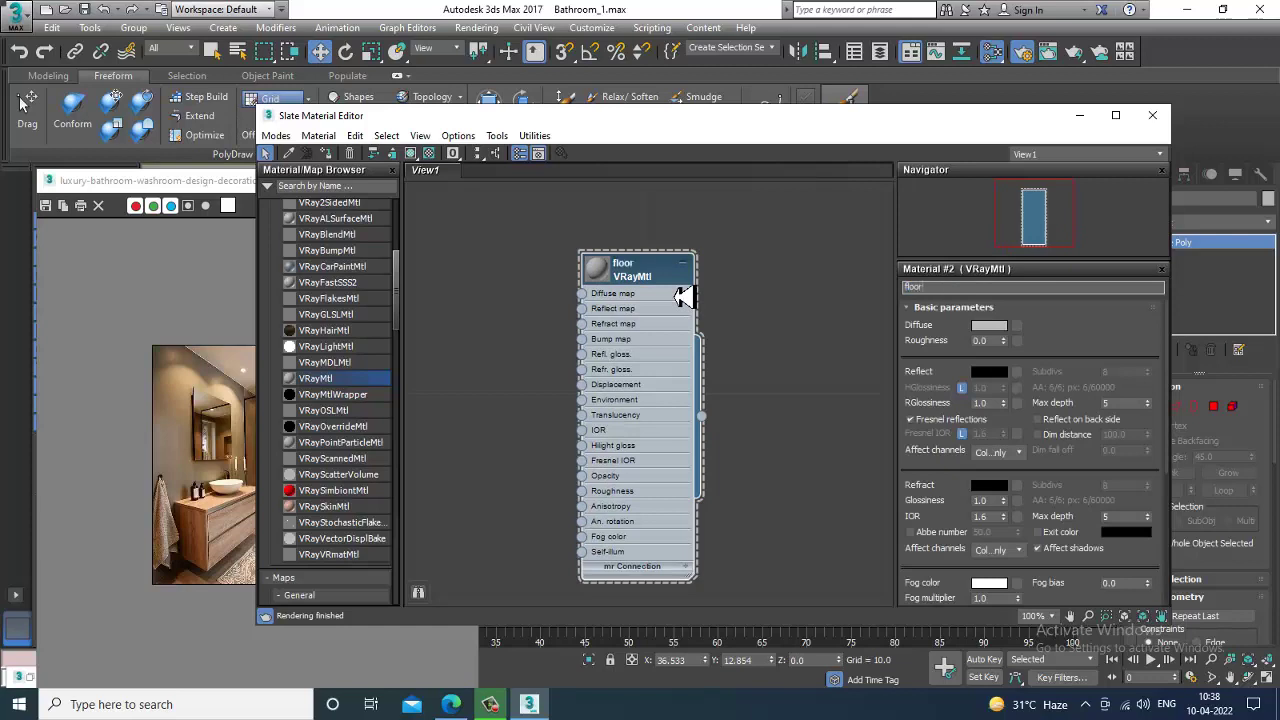
Load the square tile bitmap c8f714a0e480706a06a892d8aac.gif from the Luxury Bathroom Texture folder as the floor material's diffuse map.
left_click(1016, 326)
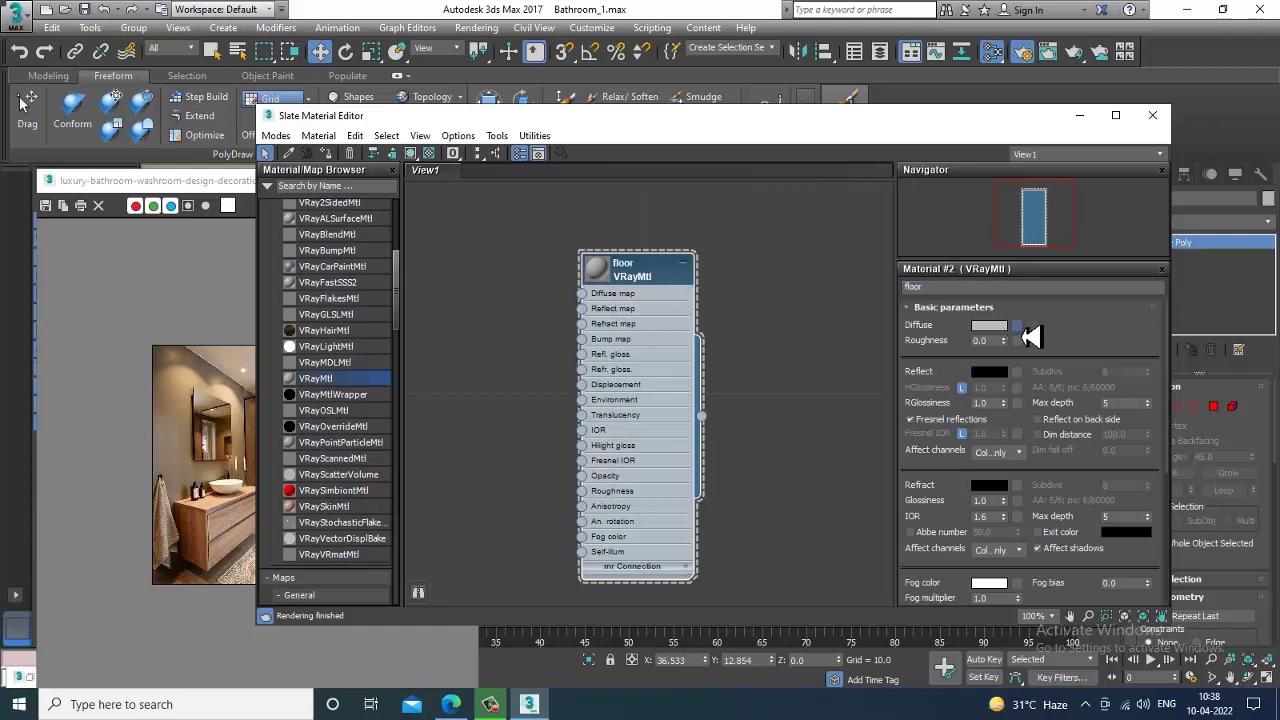
double_click(545, 176)
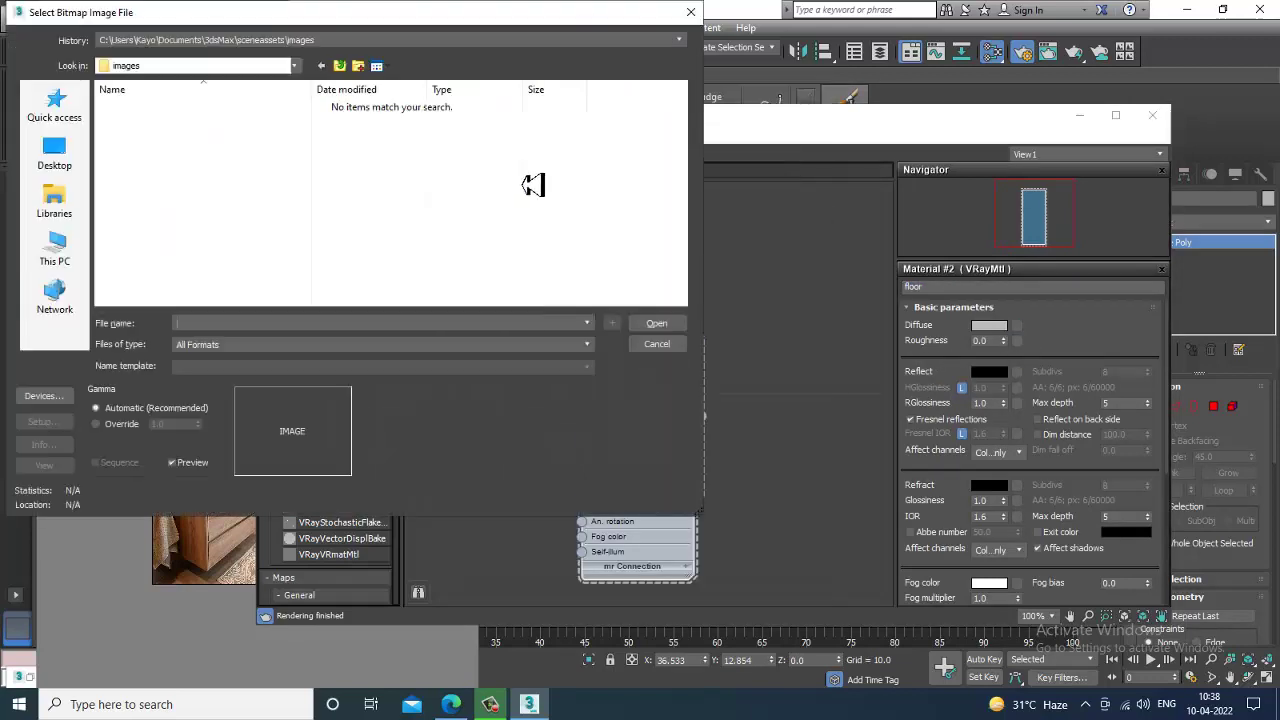
left_click(74, 261)
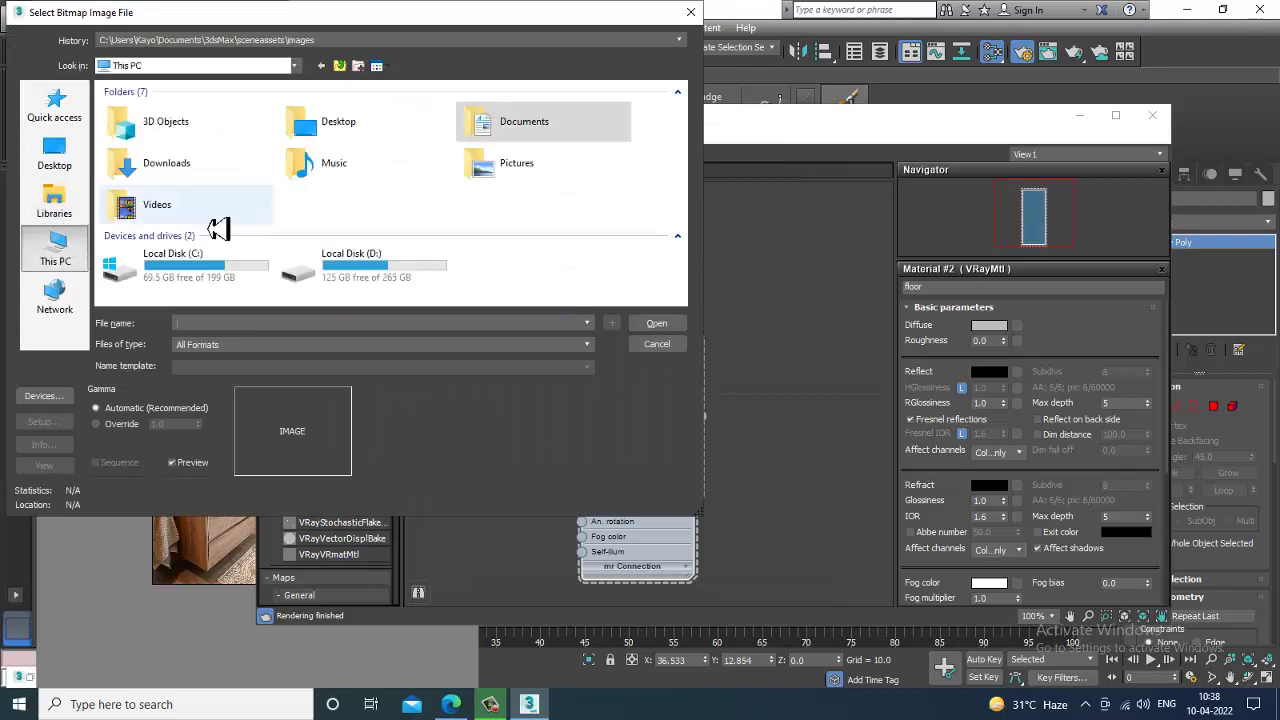
double_click(406, 277)
double_click(150, 108)
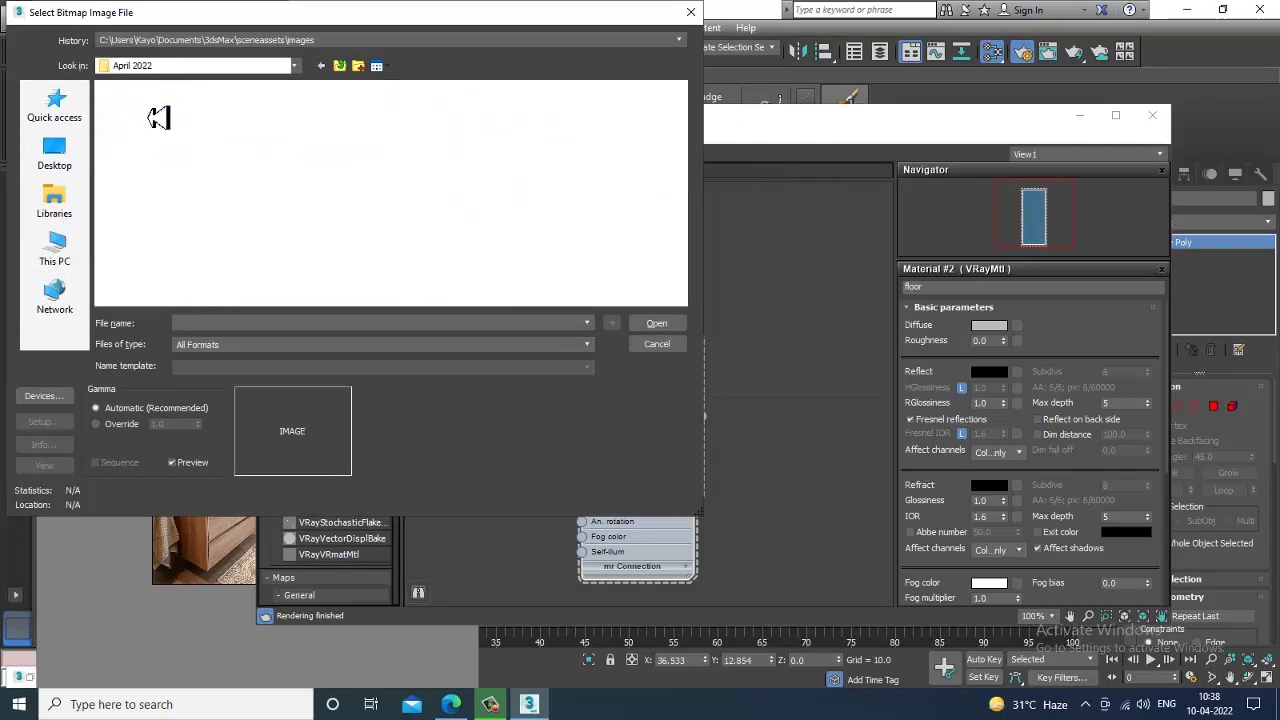
double_click(330, 255)
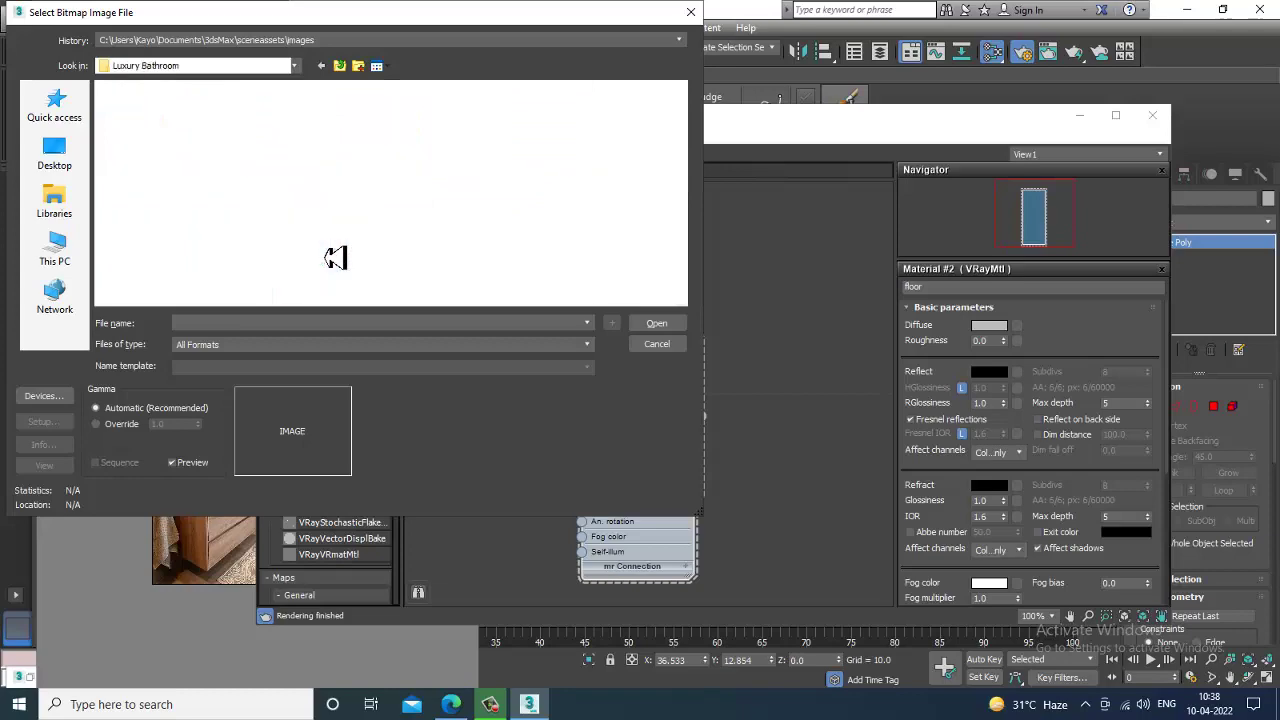
double_click(140, 138)
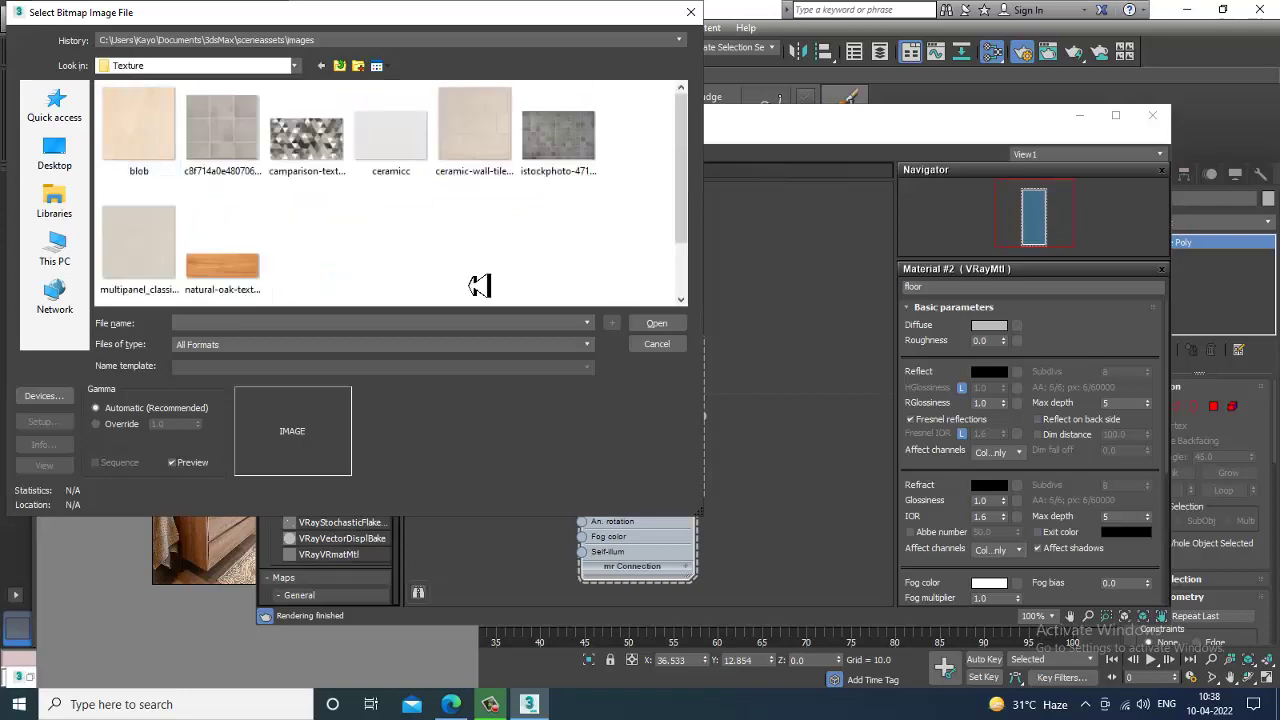
double_click(245, 134)
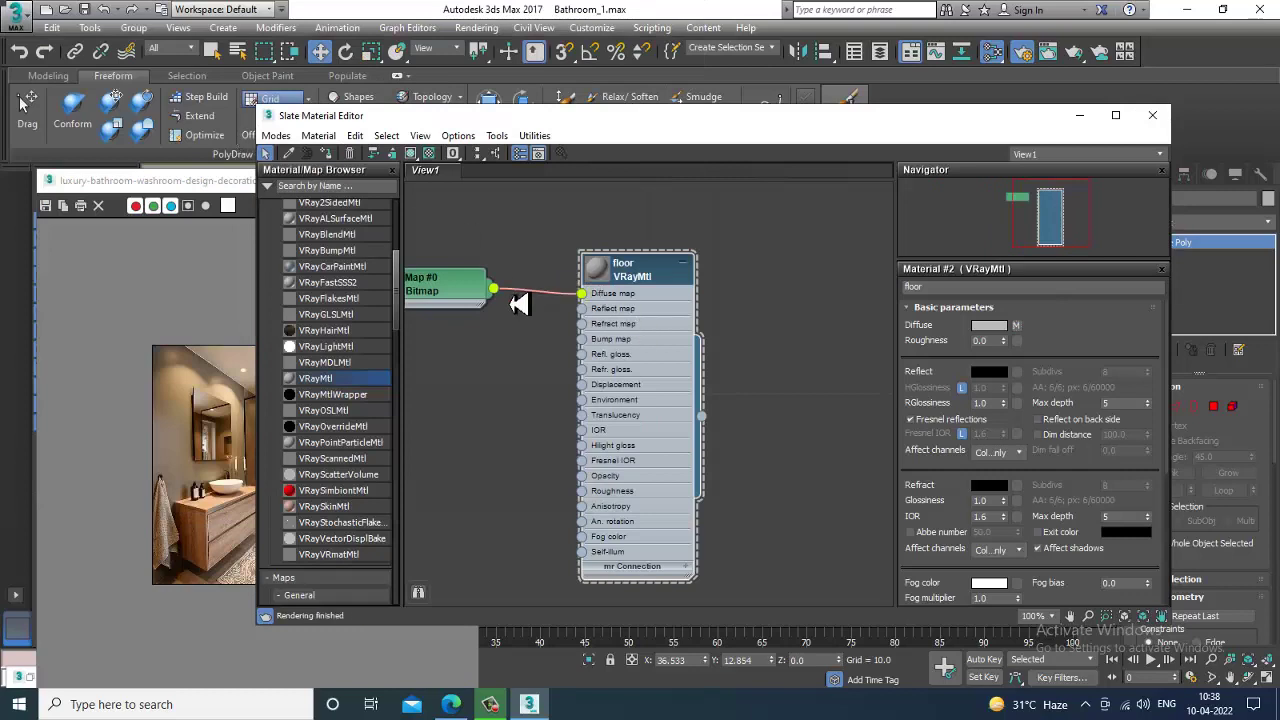
Set the floor material's reflection color to grey with a value of 77.
double_click(605, 272)
left_click(989, 373)
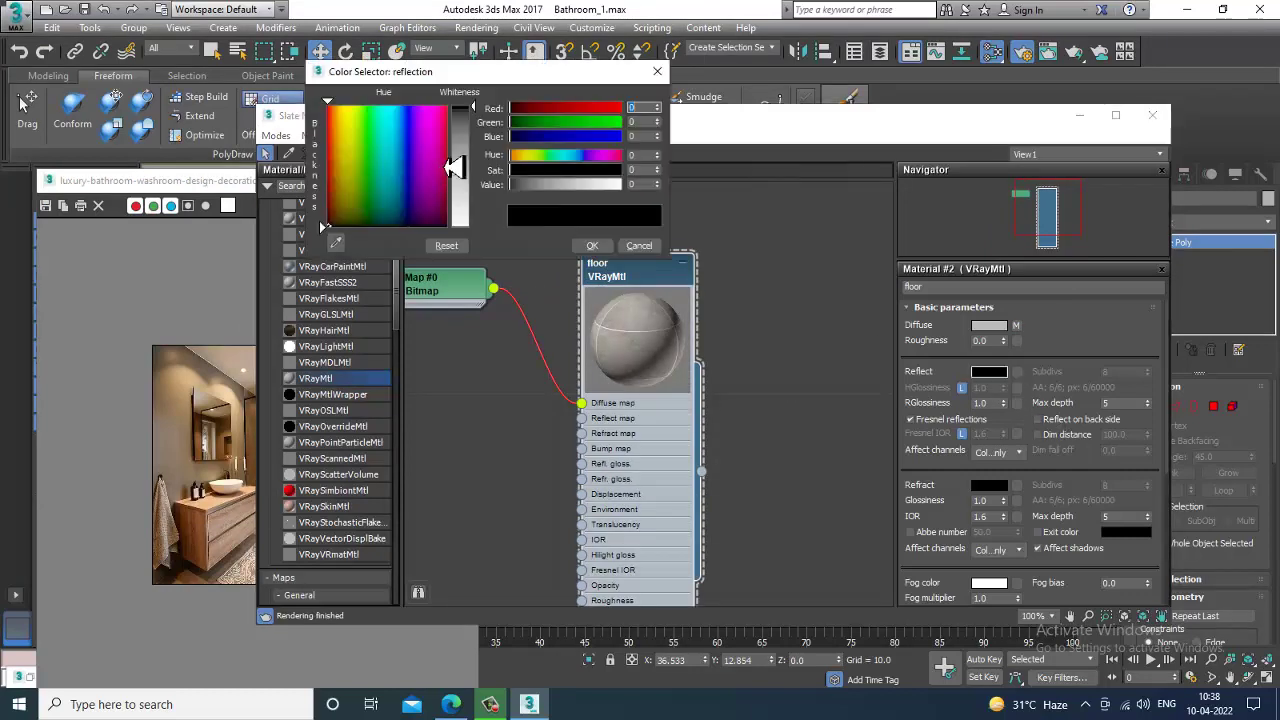
left_click_drag(483, 118, 486, 143)
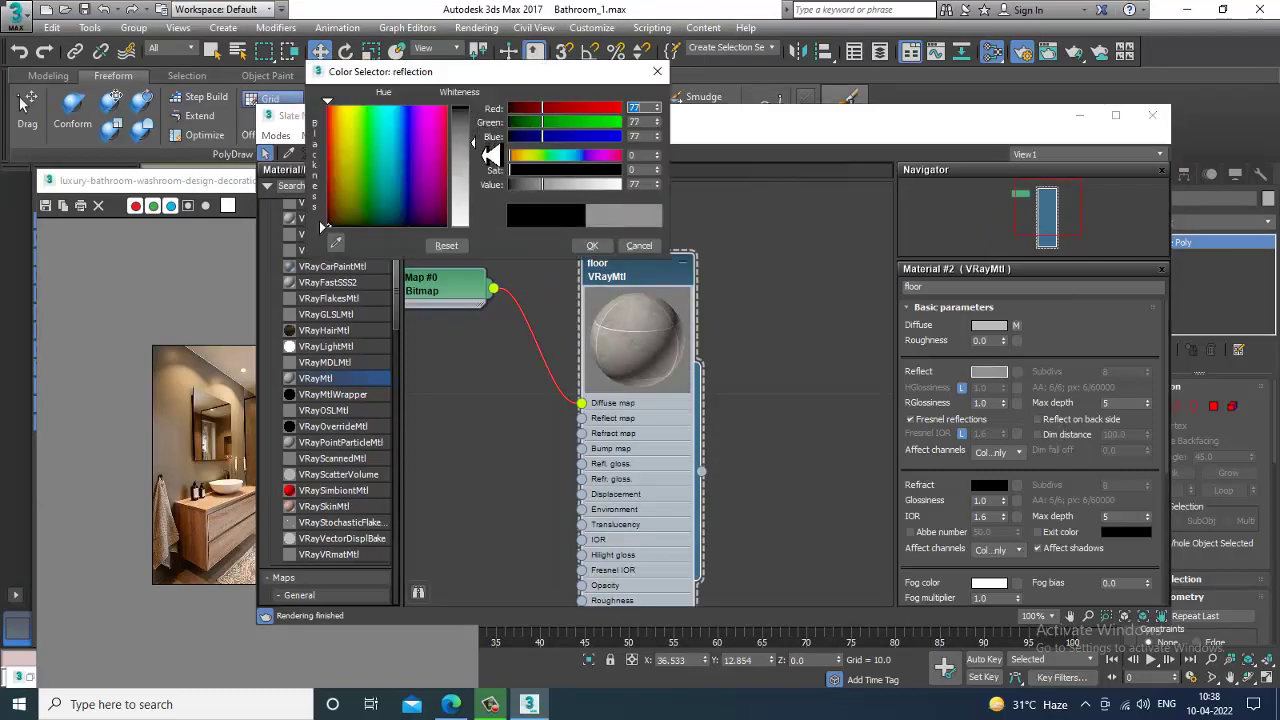
left_click(592, 245)
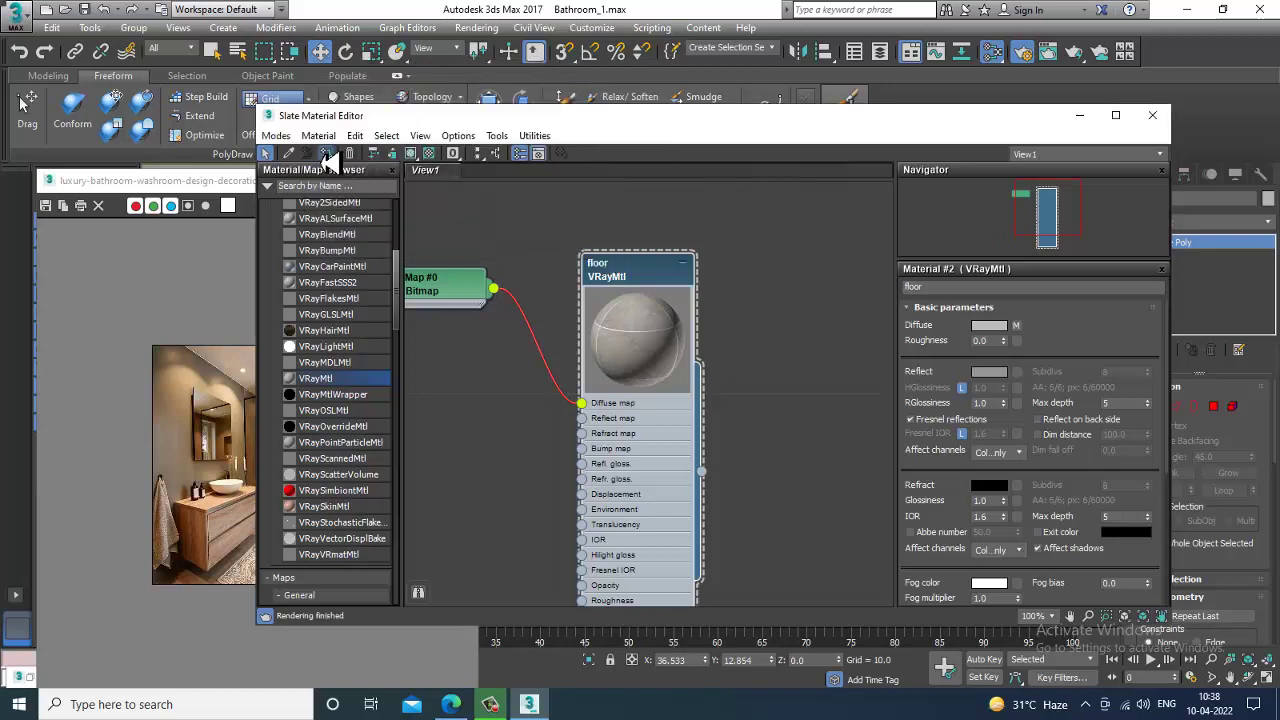
Assign the floor material to the selected floor plane, show it shaded in the viewport, and minimize the Material Editor.
left_click(410, 154)
left_click(1081, 117)
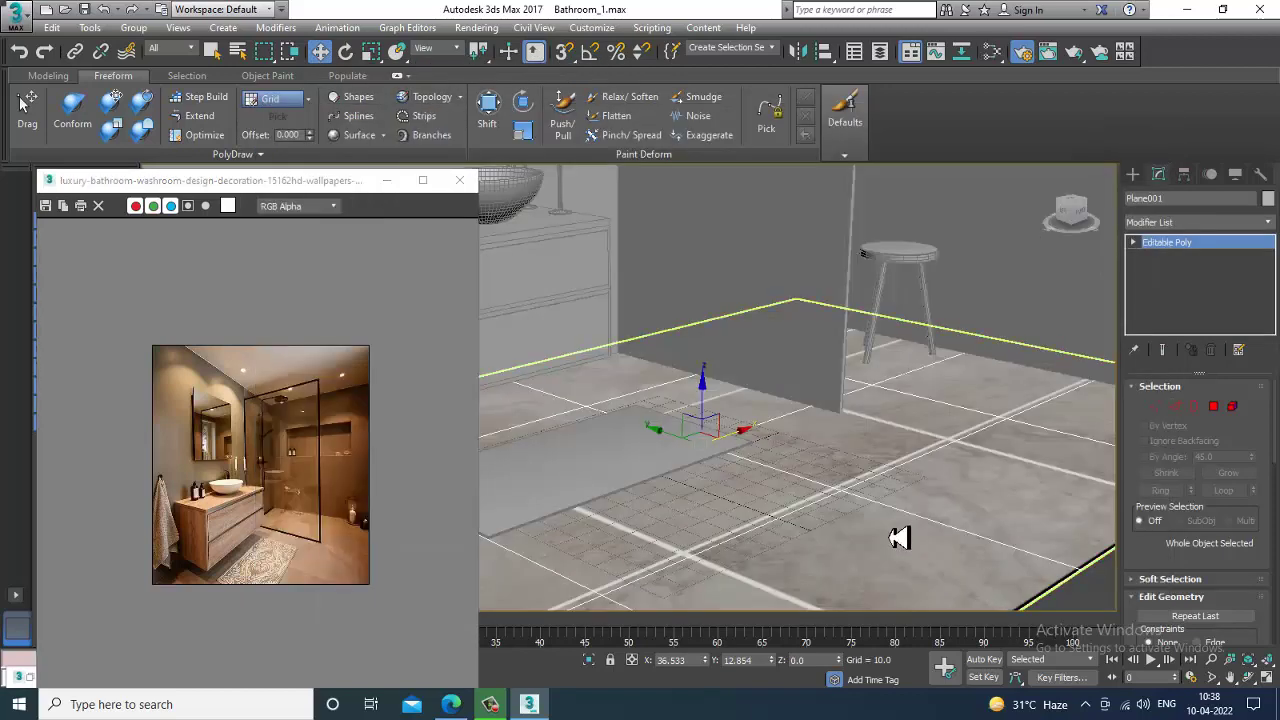
scroll(822, 496, "down", 3)
scroll(806, 528, "up", 3)
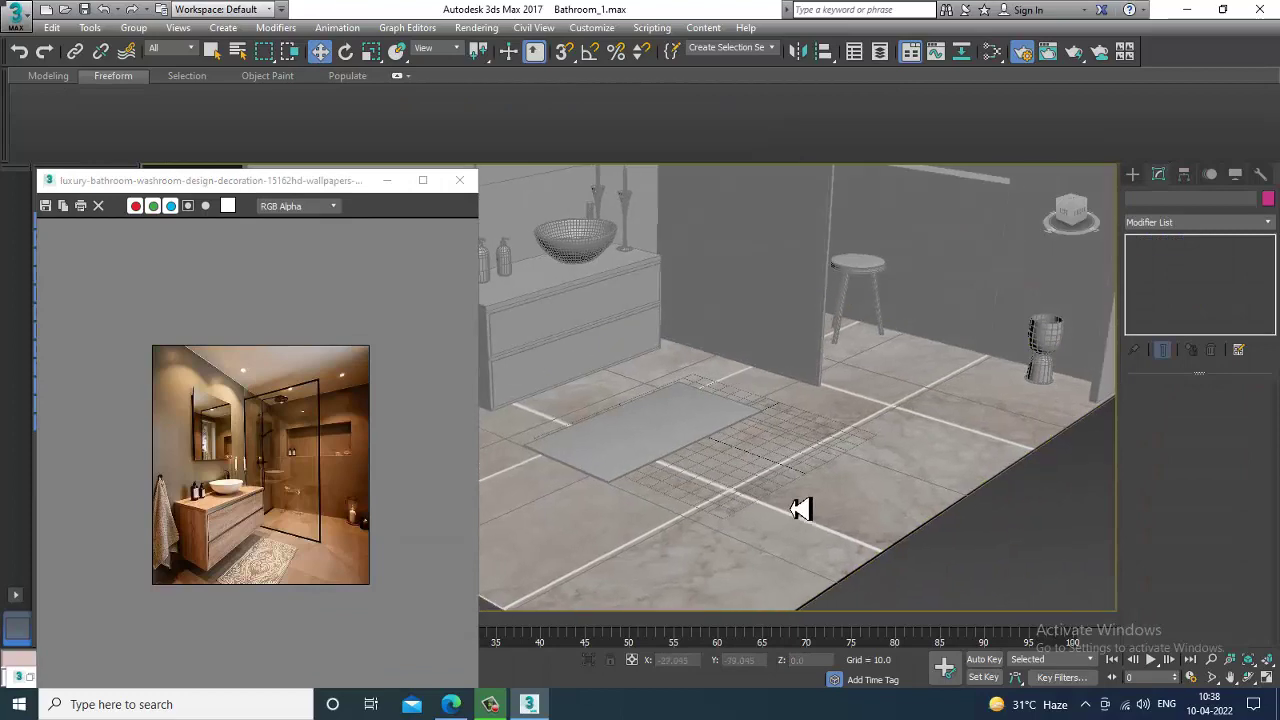
Set the floor tile bitmap's tiling to 3.0 in both U and V, and return to the viewport.
key("m")
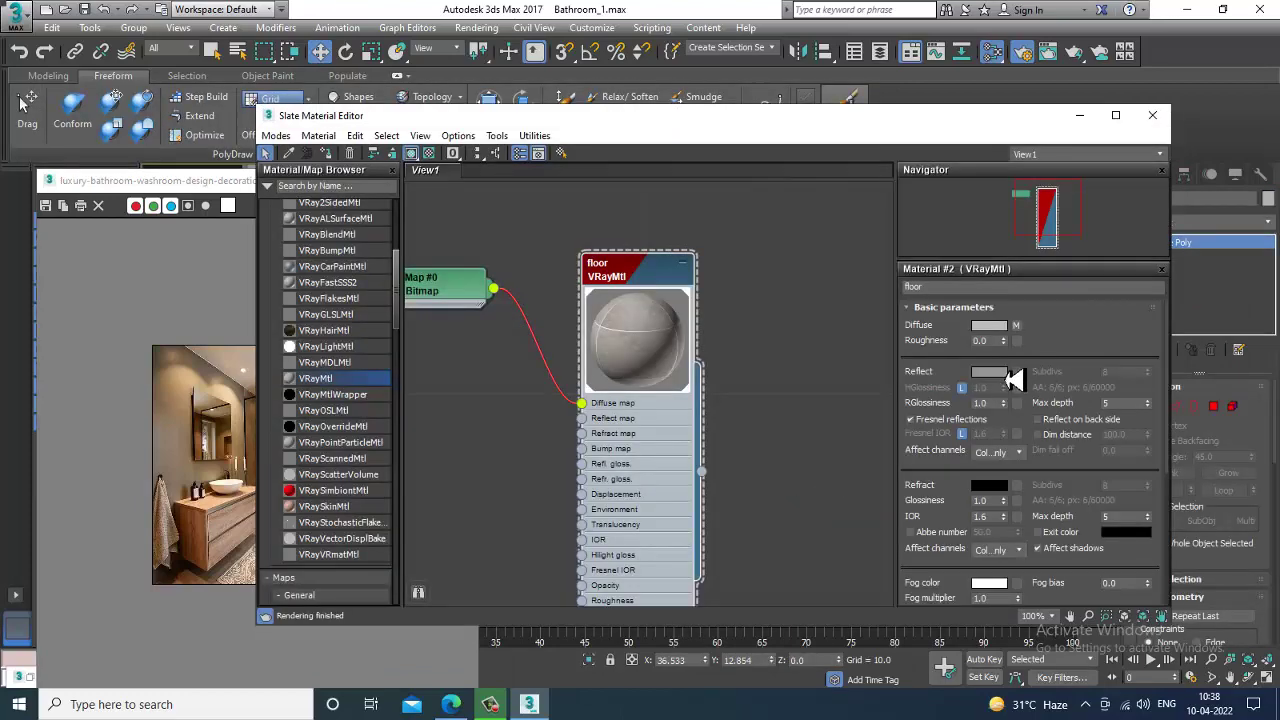
left_click(1017, 326)
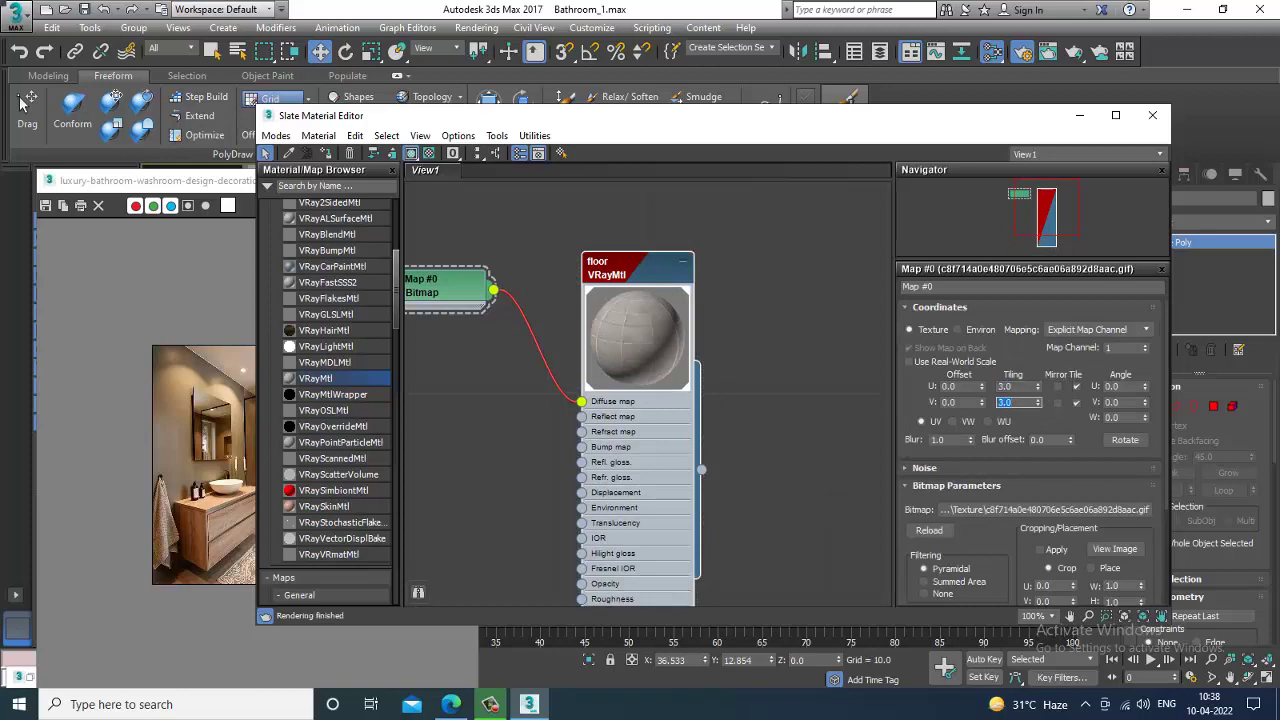
left_click(1080, 117)
scroll(1011, 534, "up", 1)
left_click(1011, 534)
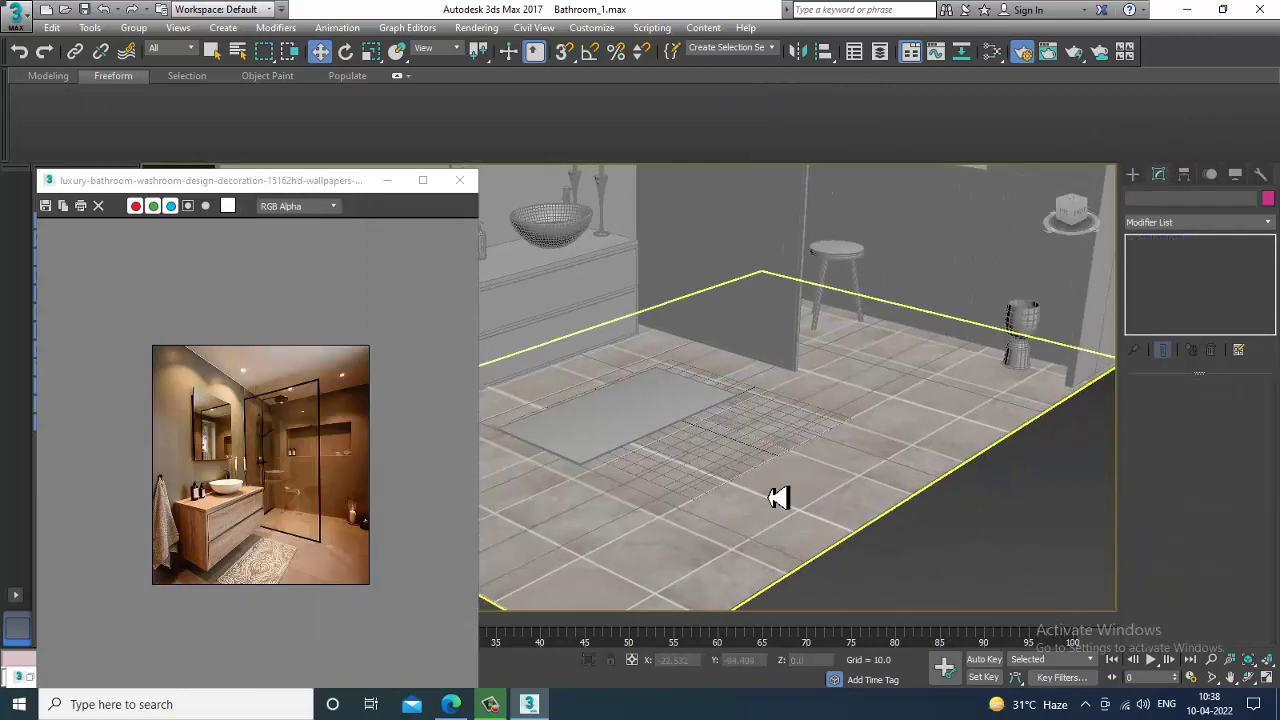
scroll(790, 494, "up", 2)
scroll(785, 470, "down", 5)
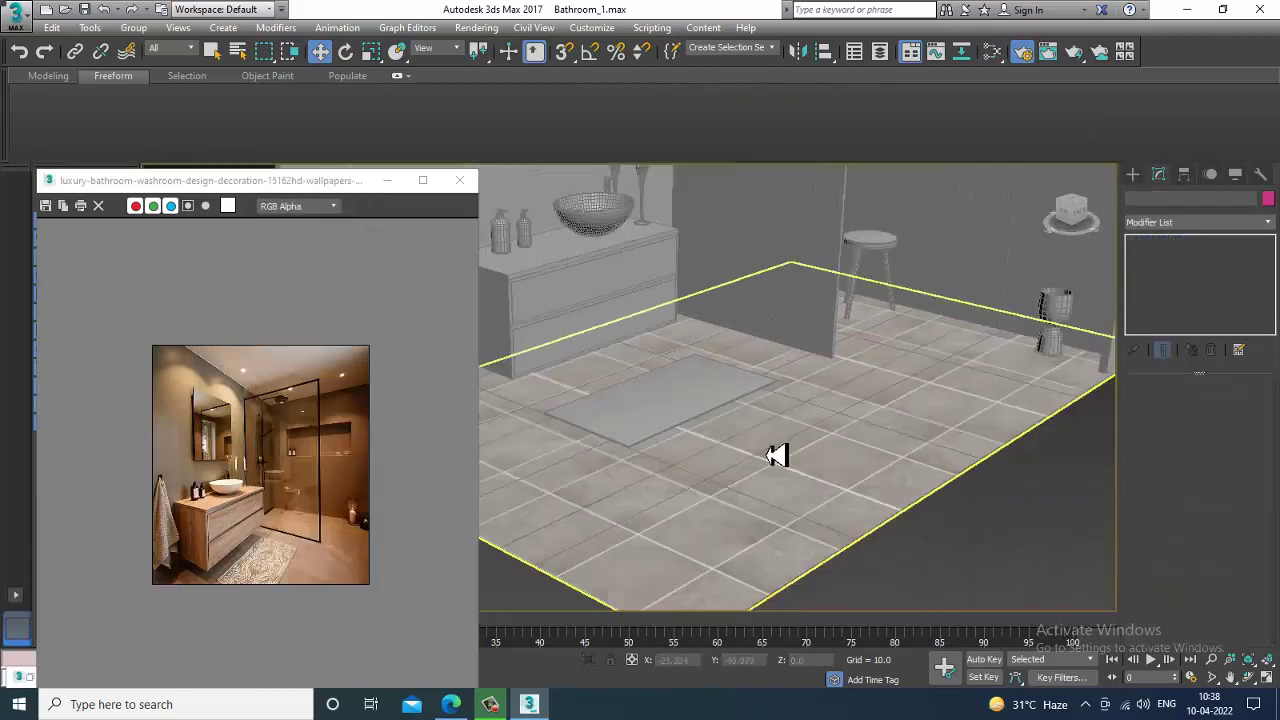
Select the wall object behind the vanity and view it from the front.
scroll(771, 457, "up", 6)
middle_click_drag(705, 500, 850, 470, "alt")
left_click(617, 422)
middle_click_drag(617, 422, 885, 442, "alt")
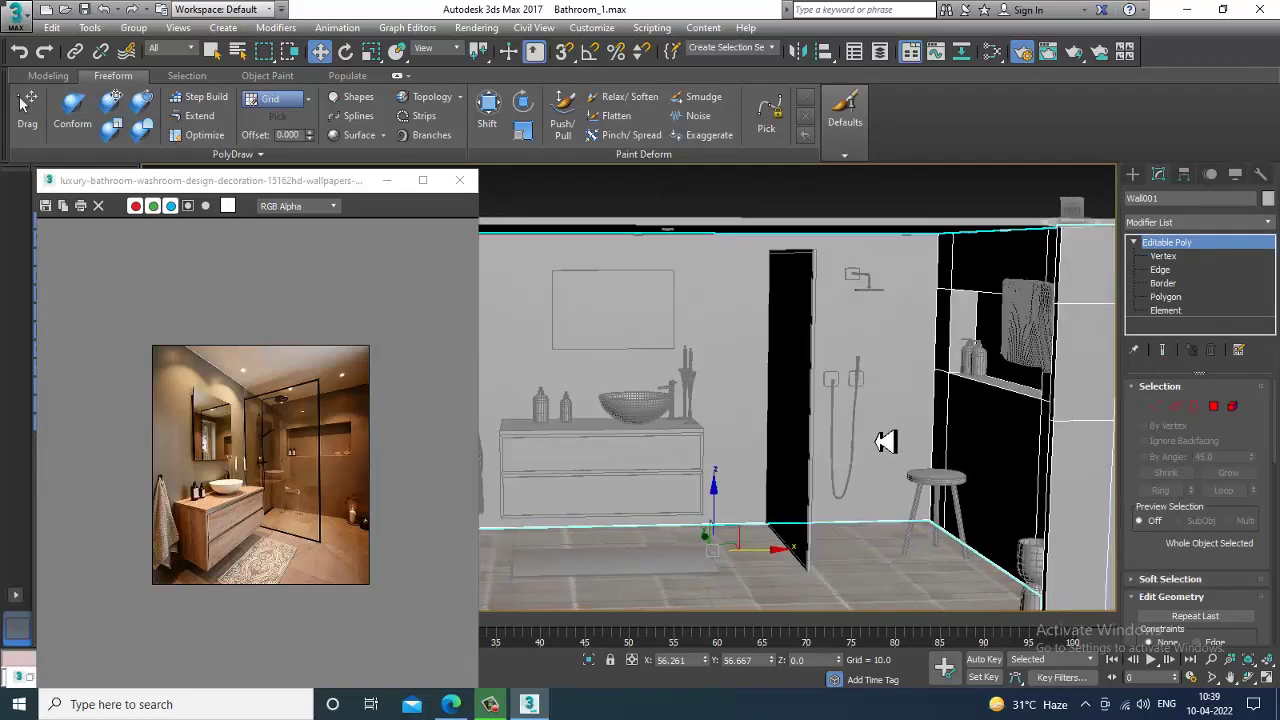
left_click(1170, 297)
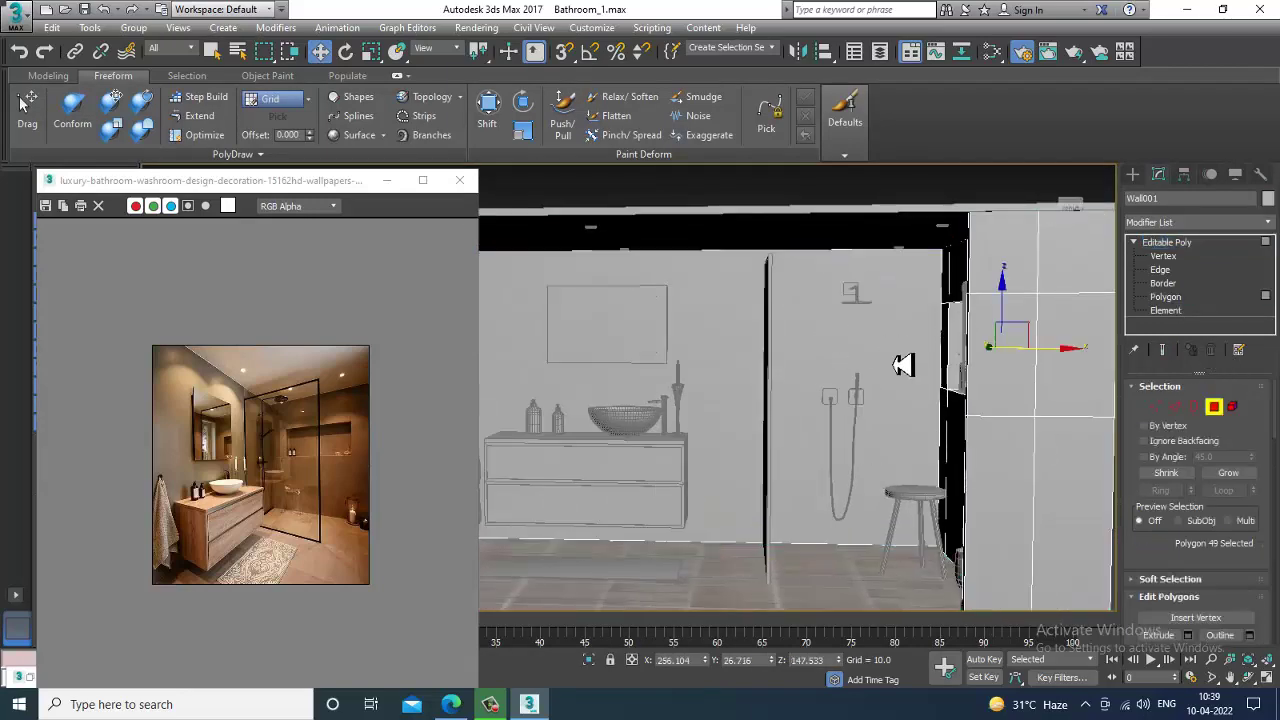
scroll(900, 365, "down", 2)
scroll(880, 393, "up", 4)
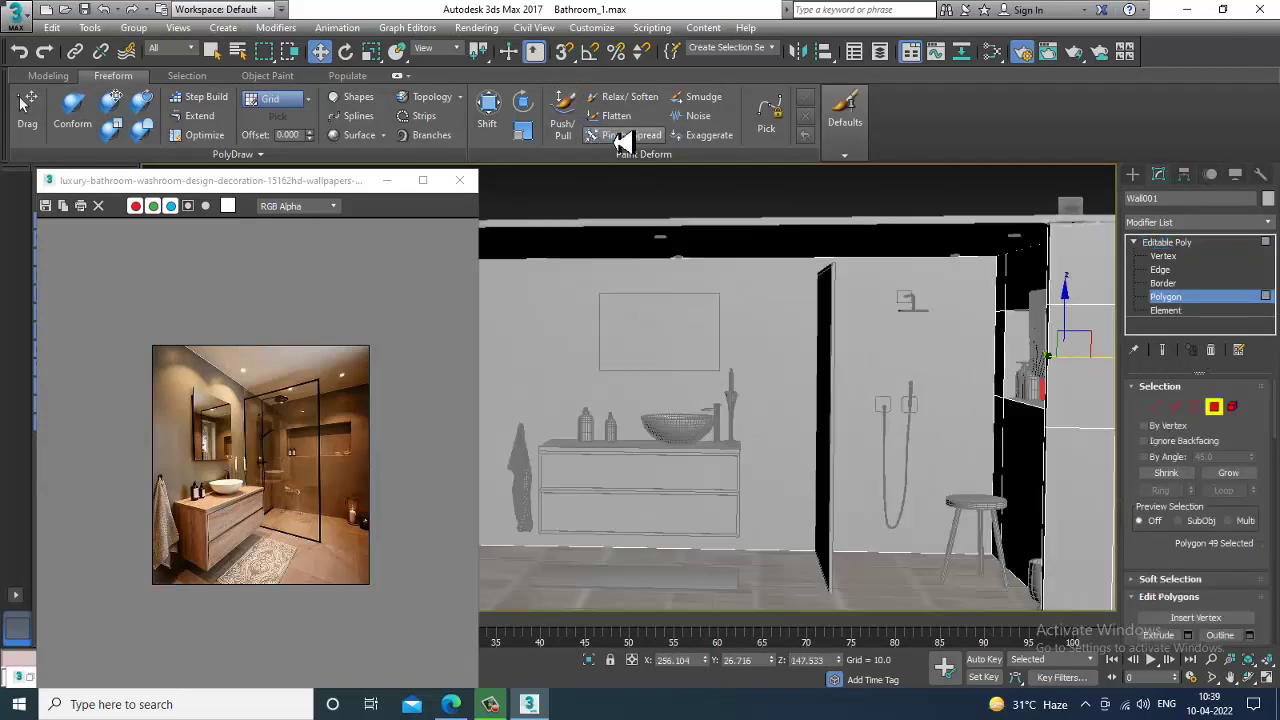
left_click(1200, 243)
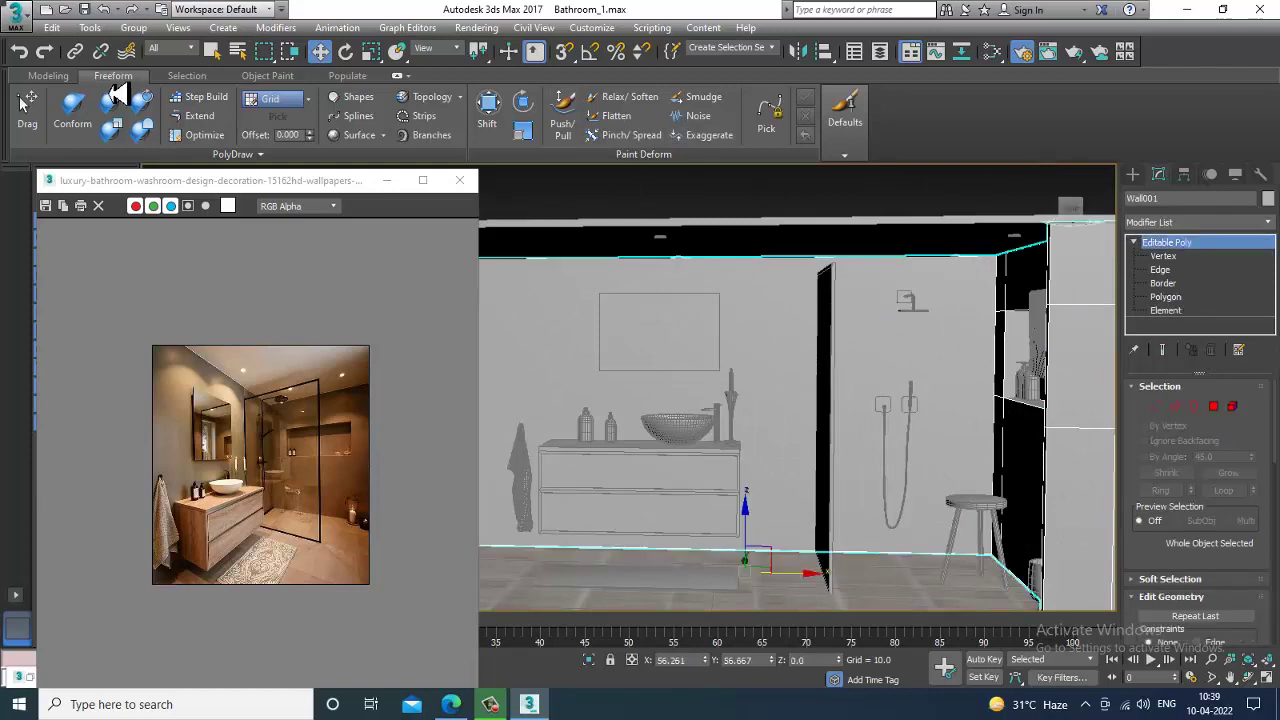
left_click(48, 75)
left_click(568, 96)
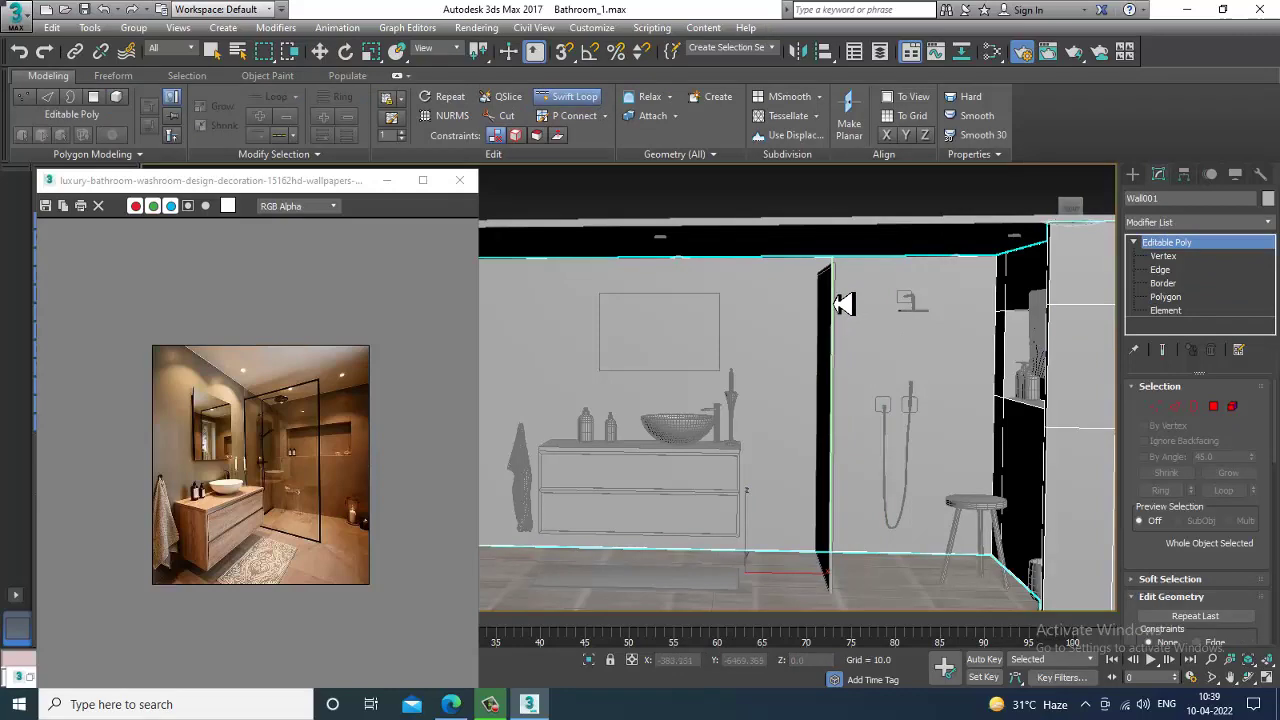
middle_click_drag(855, 331, 865, 336, "alt")
right_click(865, 336)
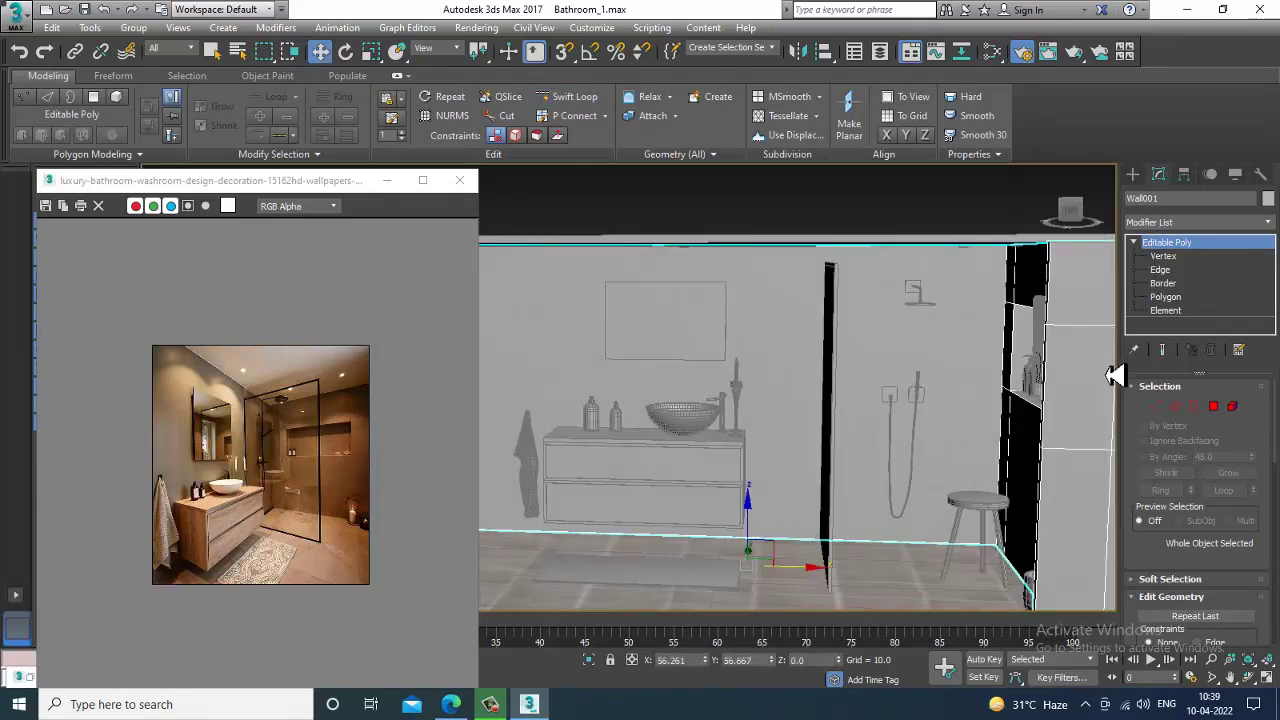
left_click(1213, 406)
scroll(740, 390, "down", 3)
middle_click_drag(760, 374, 794, 385)
left_click_drag(643, 231, 750, 495)
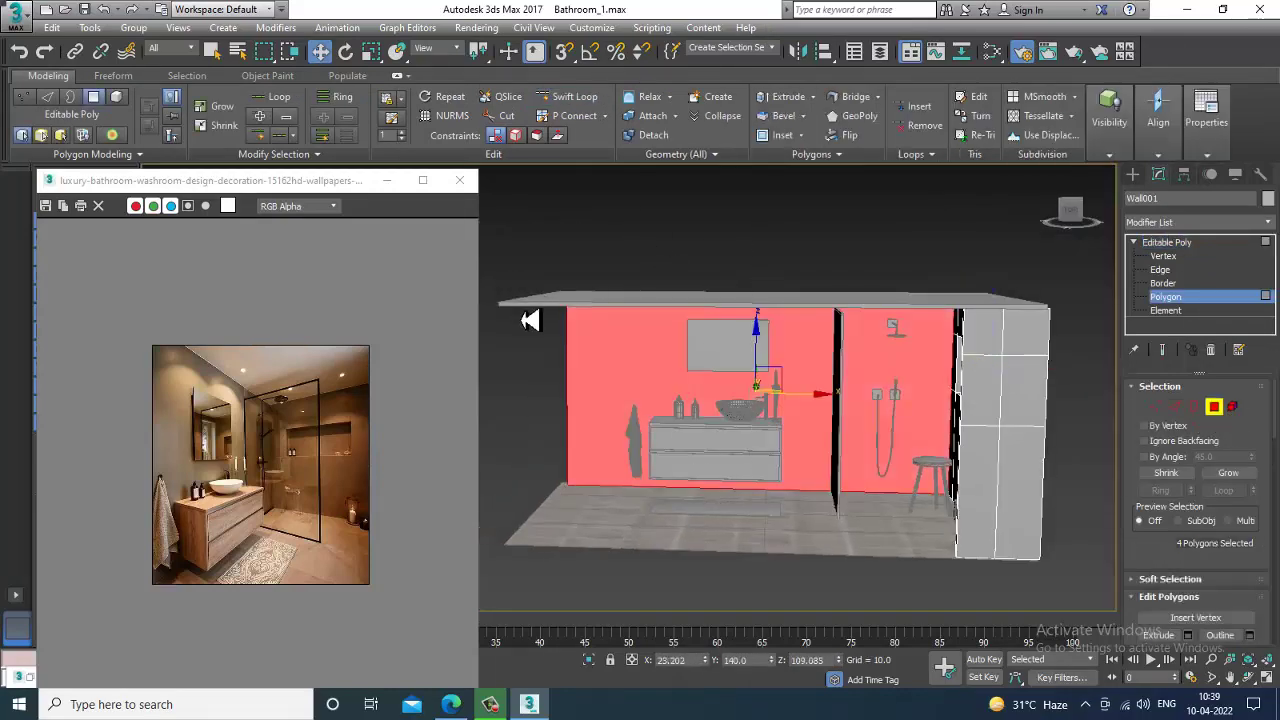
left_click(818, 473, "ctrl")
Switch to wireframe display and connect the back wall's upper and lower horizontal edges with a vertical edge.
key("F3")
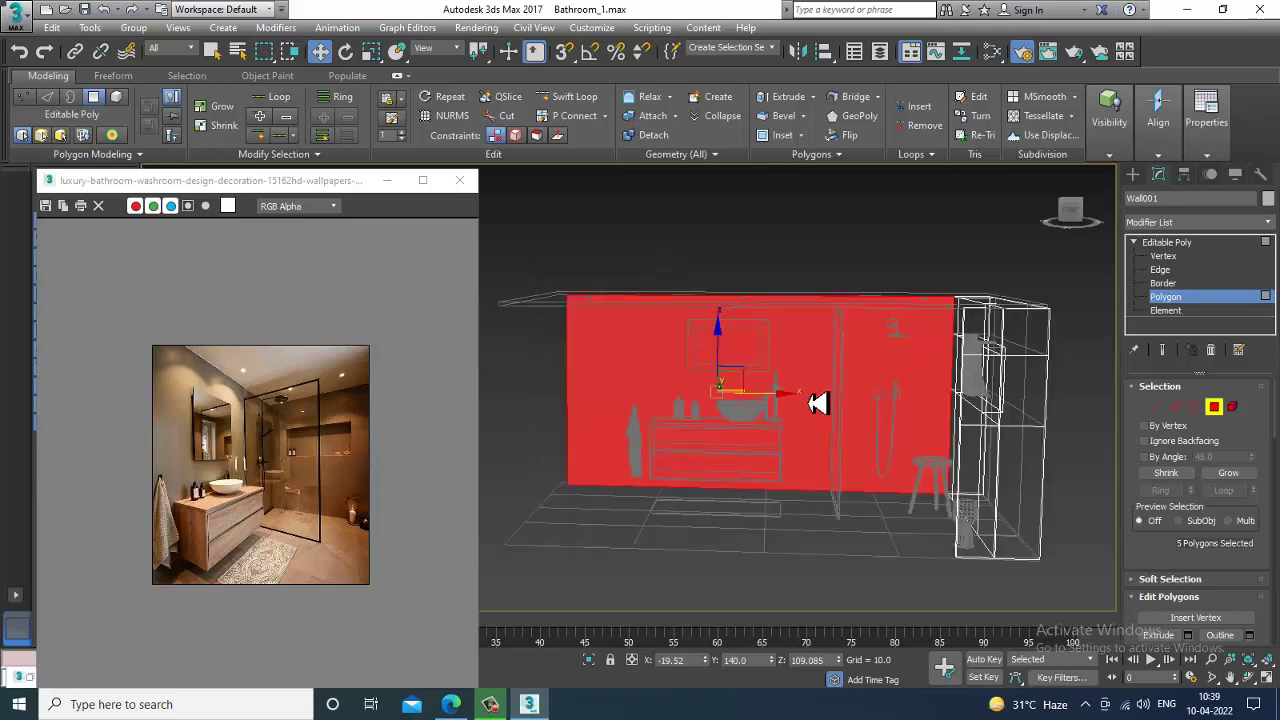
middle_click_drag(817, 403, 815, 455, "alt")
left_click(898, 308)
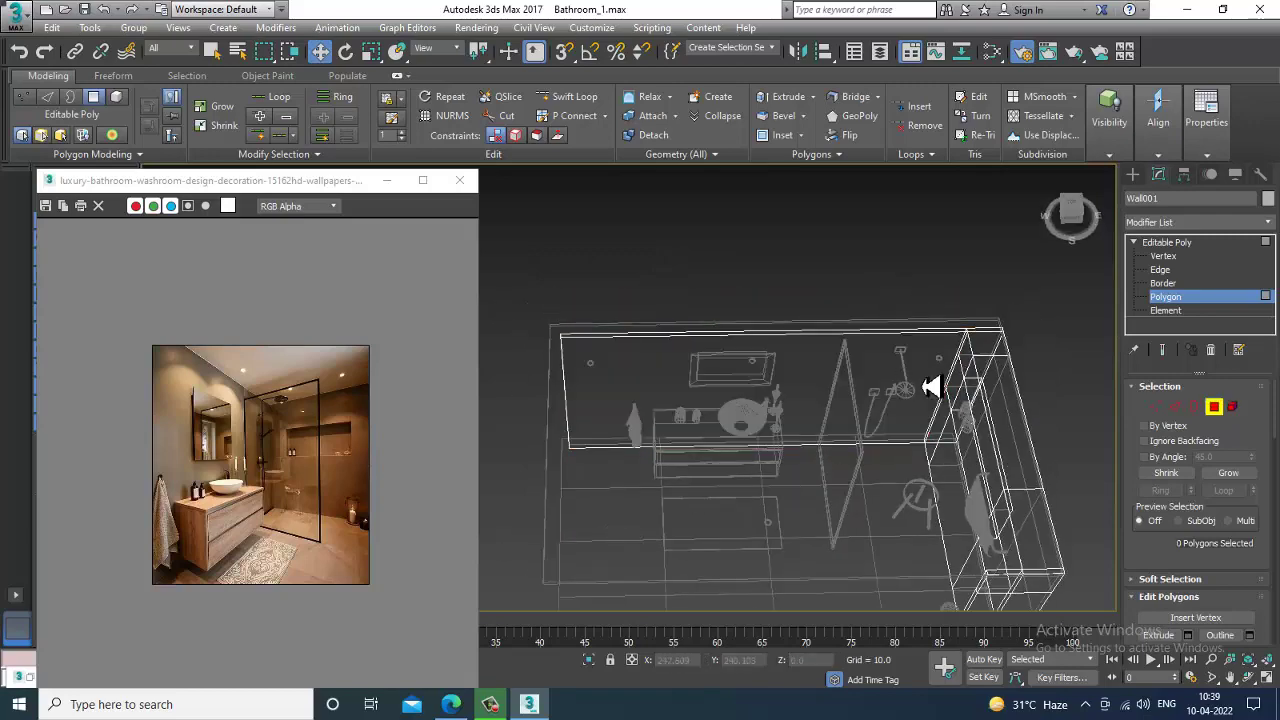
middle_click_drag(930, 388, 818, 353)
left_click(1180, 410)
left_click(655, 300)
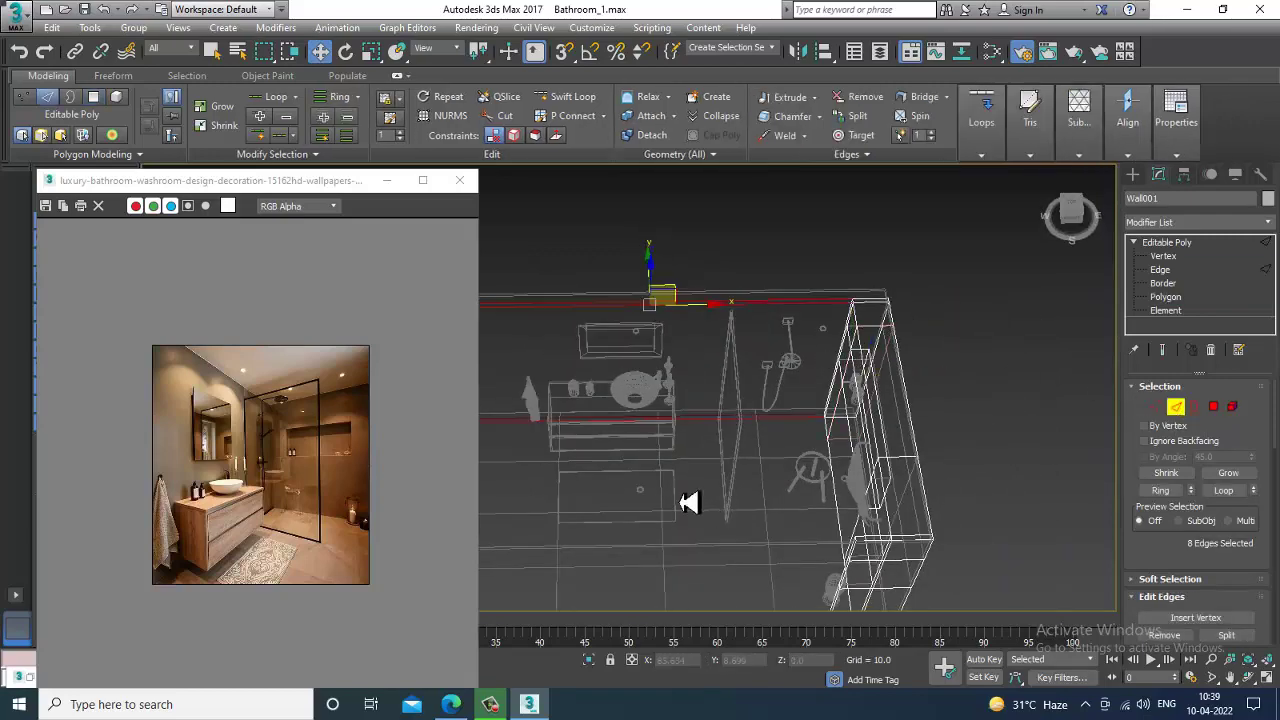
scroll(1215, 480, "down", 2)
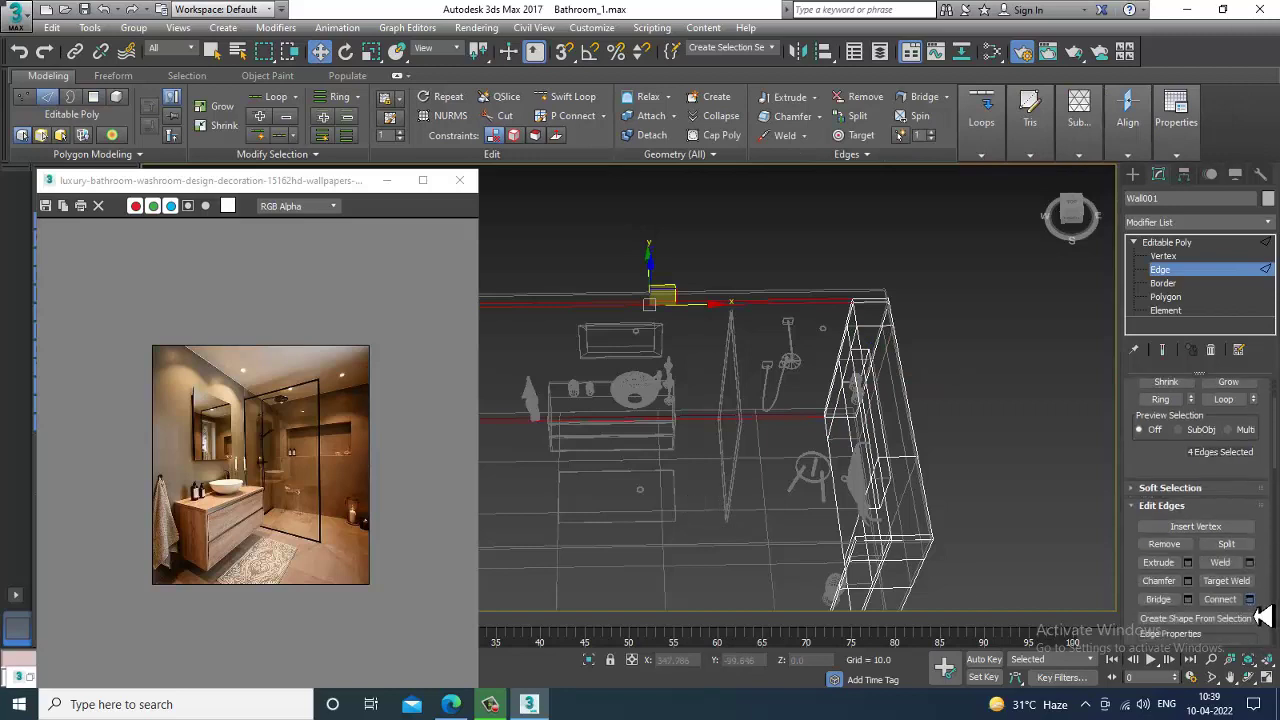
left_click(1249, 599)
left_click(638, 466)
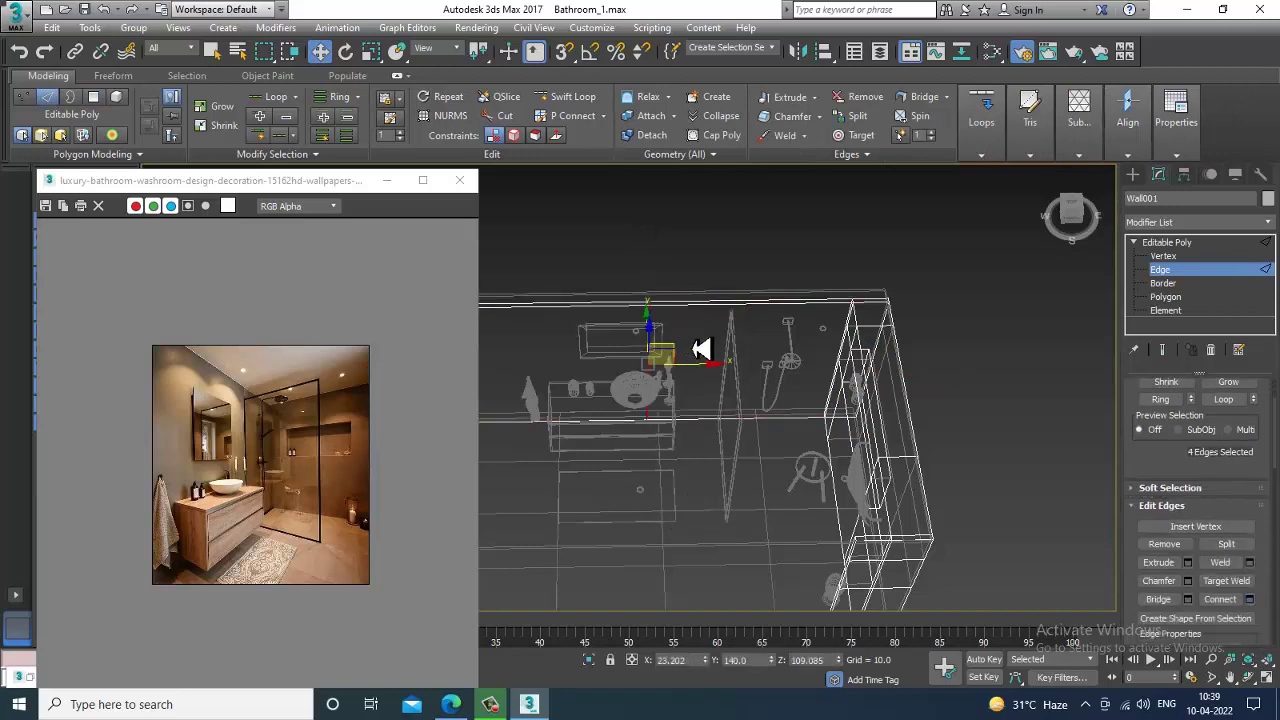
Move the new vertical edge along X to about 109.7, in line with the glass shower partition.
left_click_drag(708, 373, 774, 386)
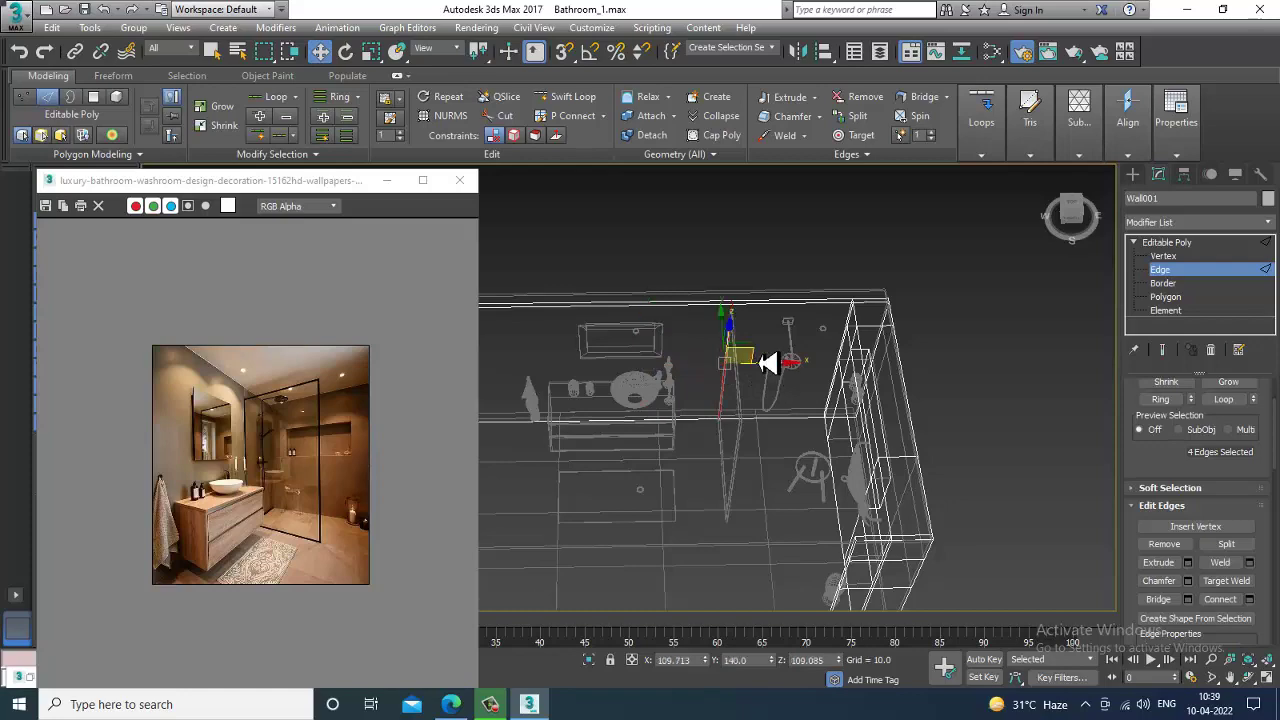
scroll(770, 385, "up", 8)
mouse_move(726, 334)
middle_mouse_down()
mouse_move(740, 423)
mouse_move(823, 371)
mouse_move(831, 414)
mouse_move(818, 426)
middle_mouse_up()
scroll(748, 417, "down", 3)
scroll(749, 409, "down", 3)
Return to shaded display, select the back wall polygon behind the vanity, and open the Material Editor.
key("F3")
key("4")
scroll(781, 401, "down", 3)
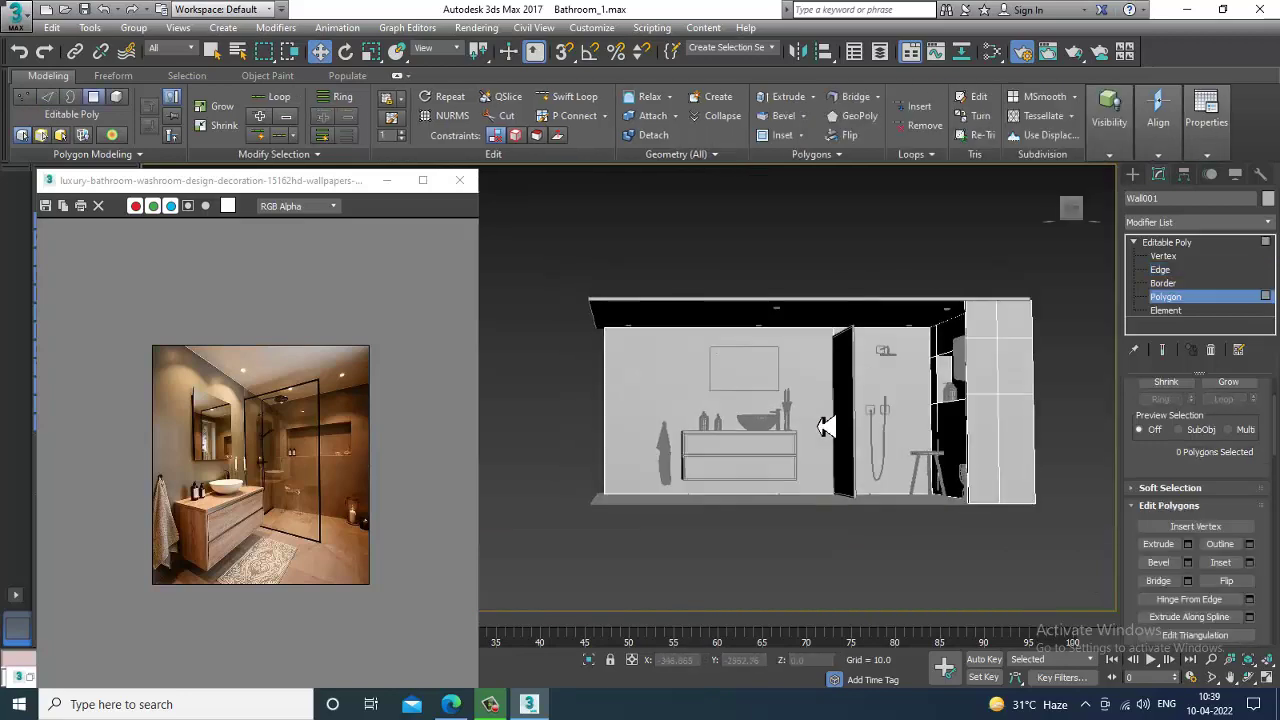
left_click(650, 440)
scroll(756, 420, "up", 4)
scroll(768, 424, "down", 4)
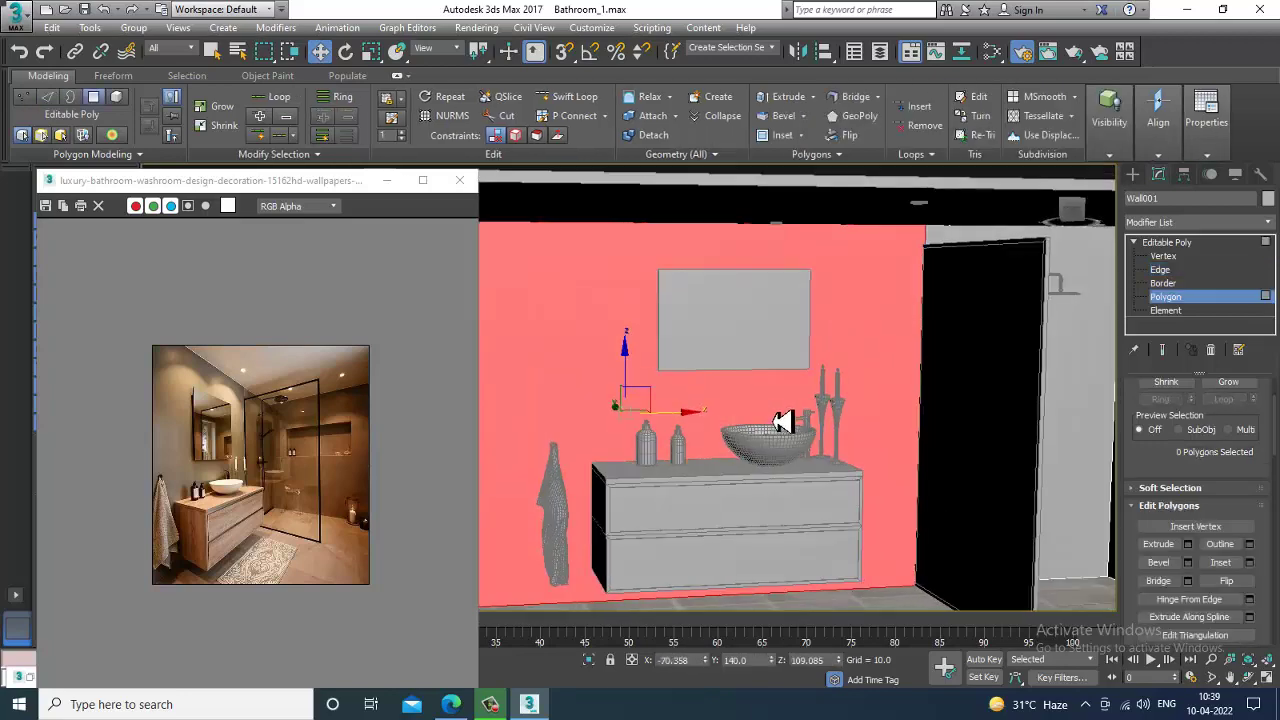
key("m")
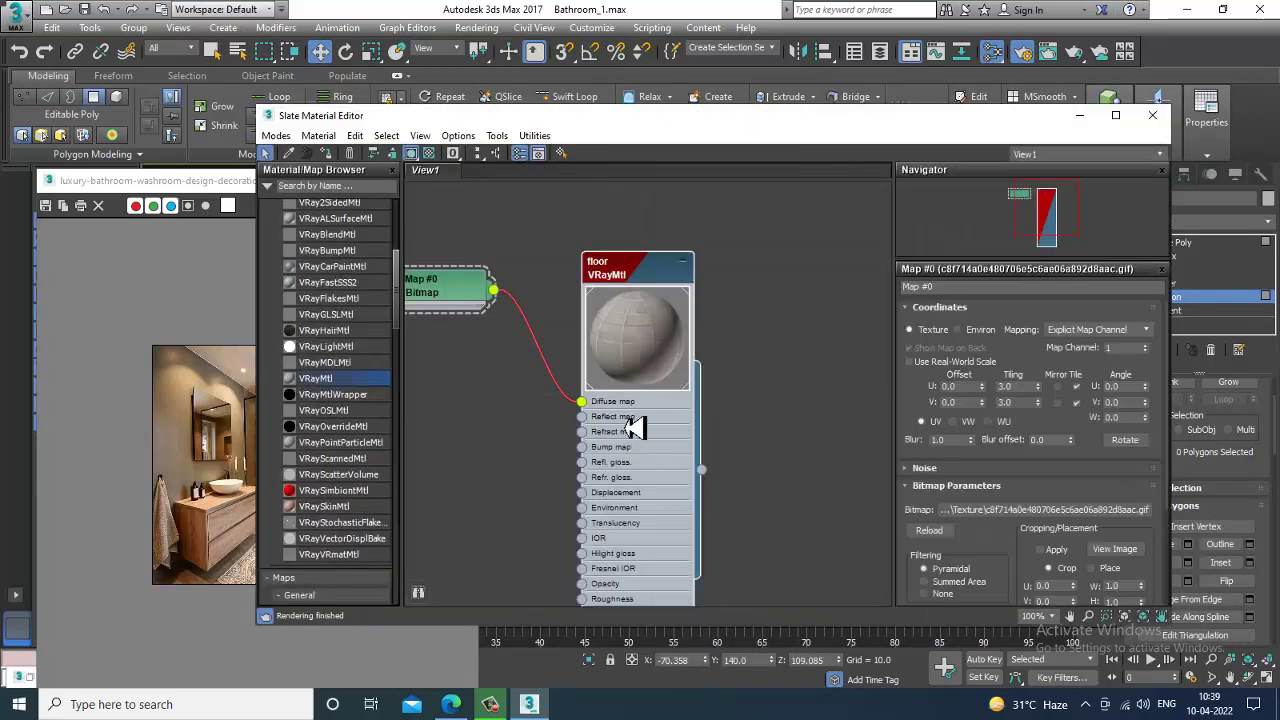
Add a new VRayMtl below the floor material and open its parameters.
mouse_move(580, 598)
middle_mouse_down()
mouse_move(618, 429)
mouse_move(599, 381)
middle_mouse_up()
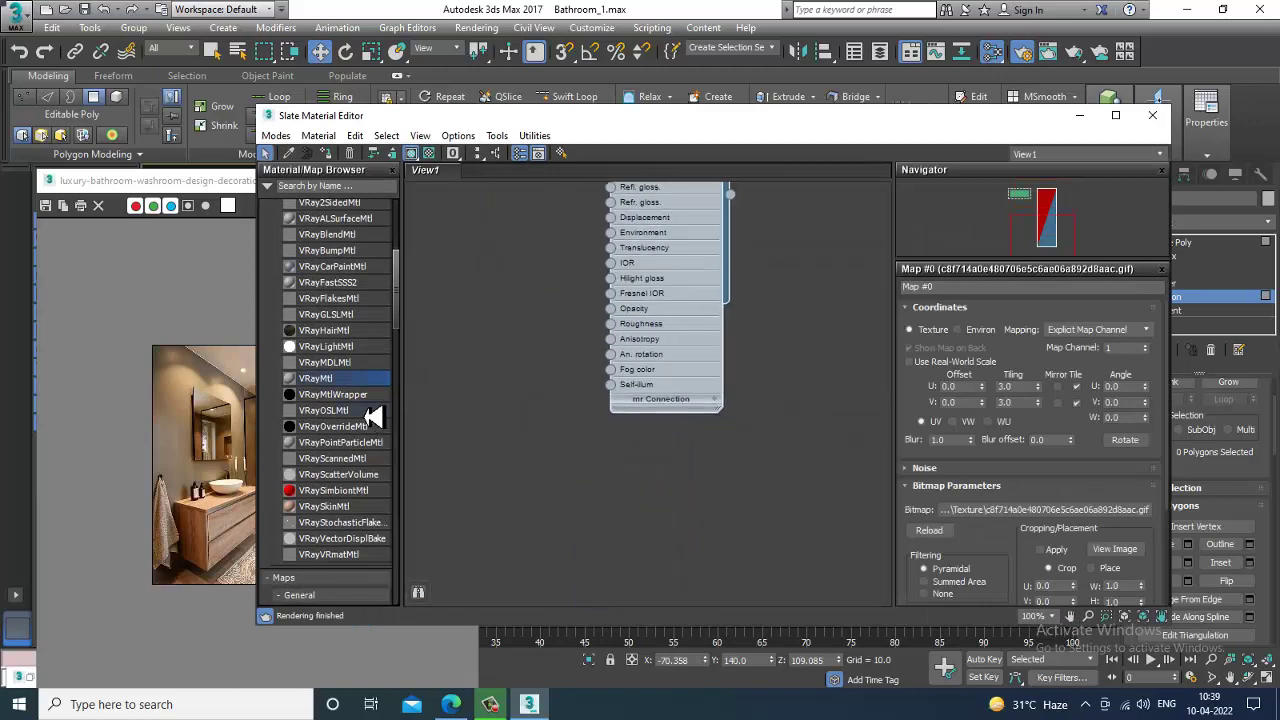
left_click_drag(585, 478, 634, 457)
double_click(580, 474)
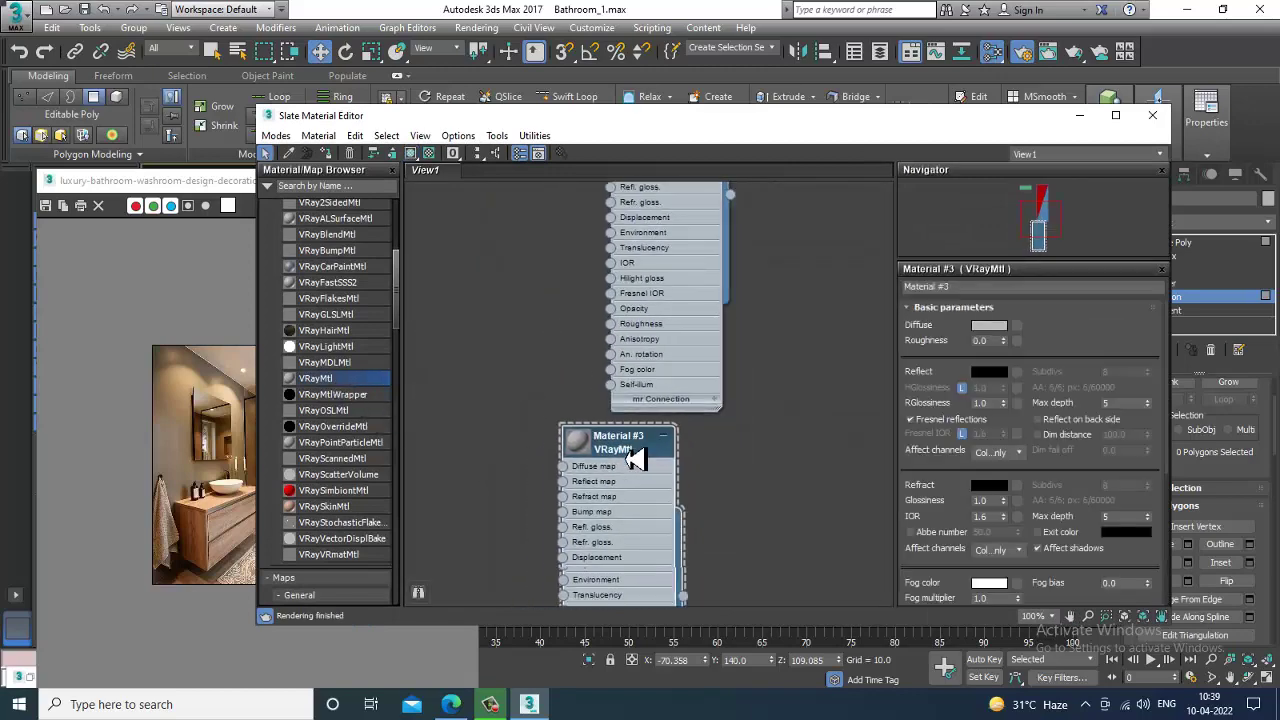
Load the multipanel_classic_textured_warm_mica_unlipped_bathroom_wall_panel_8 bitmap as the new material's diffuse map.
left_click(1017, 326)
double_click(520, 172)
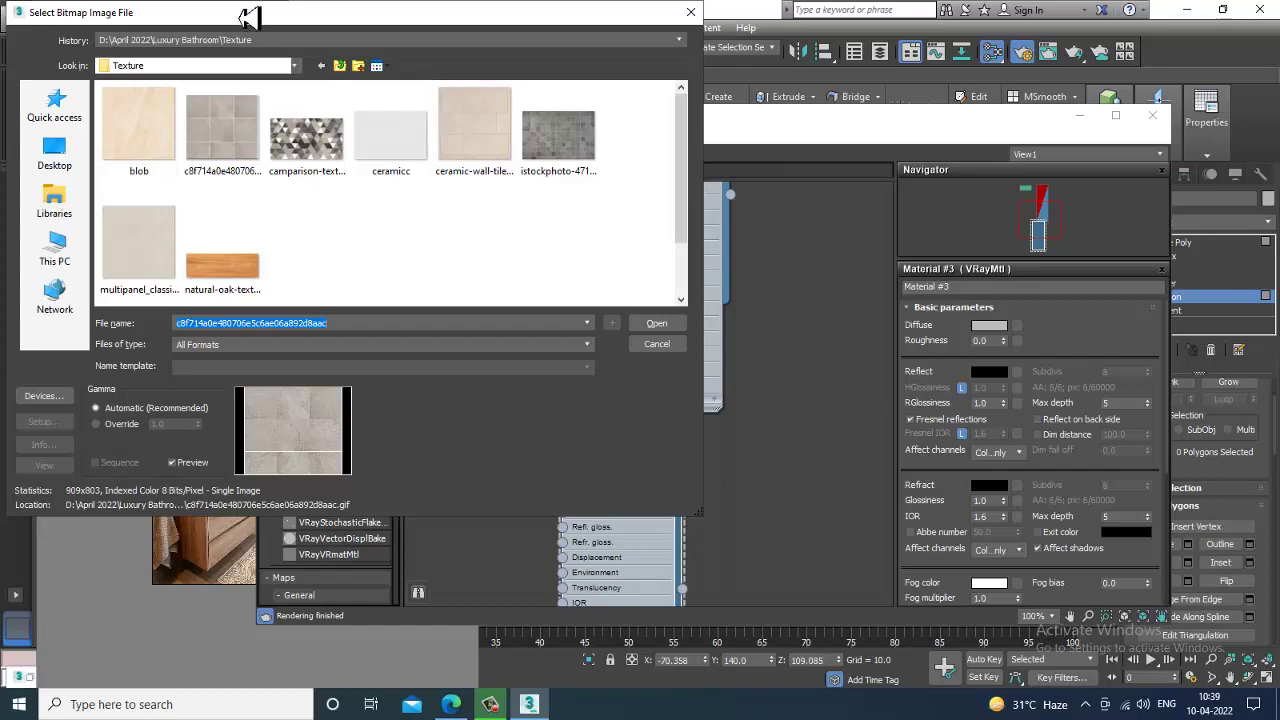
left_click_drag(263, 34, 632, 160)
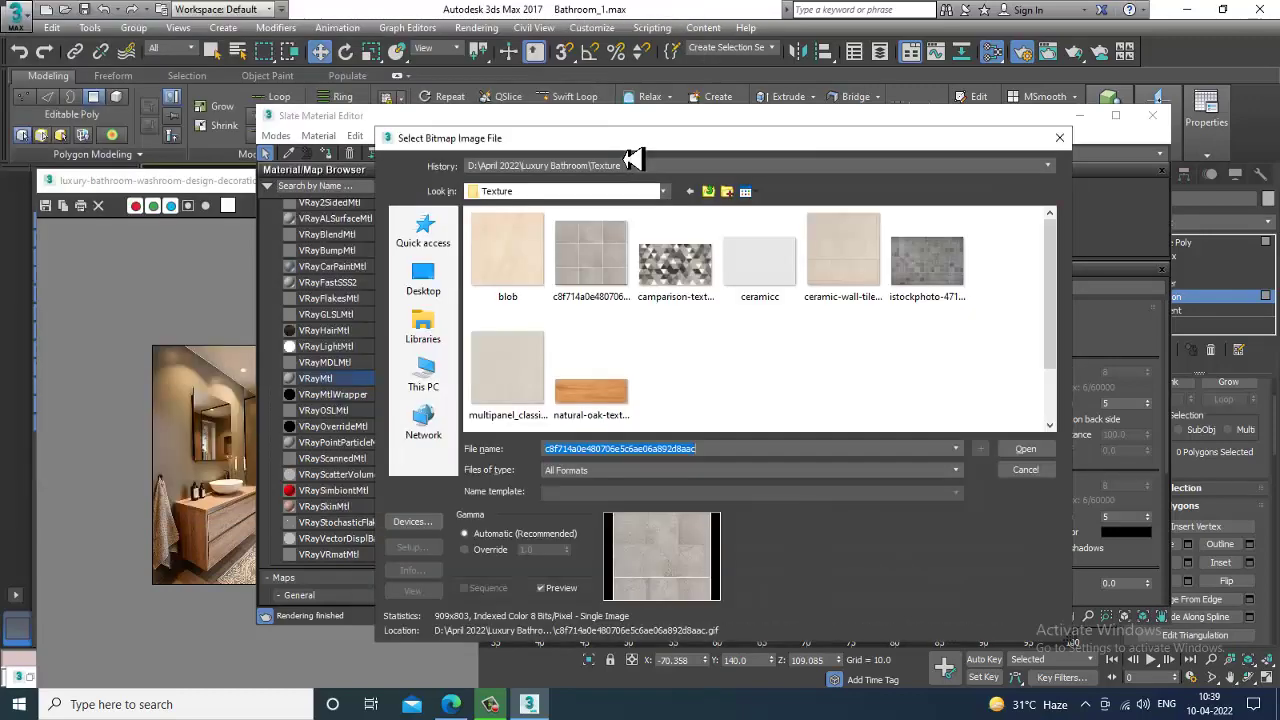
left_click(520, 360)
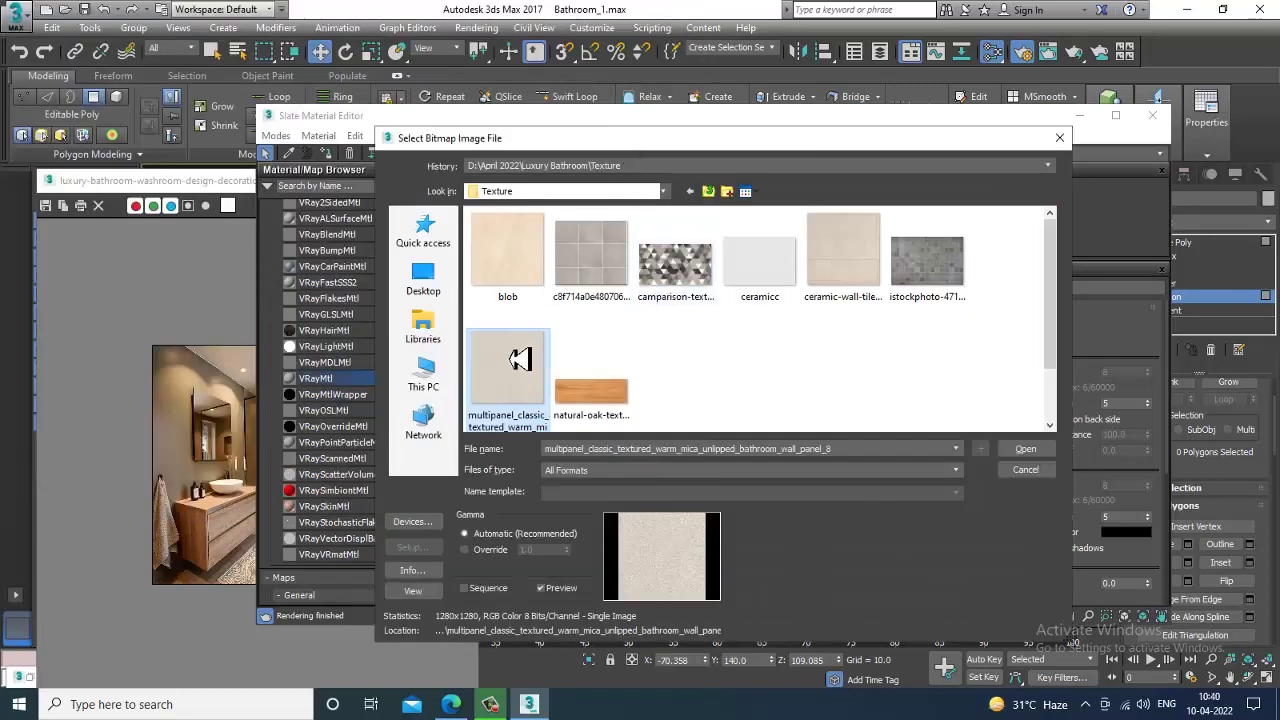
double_click(520, 360)
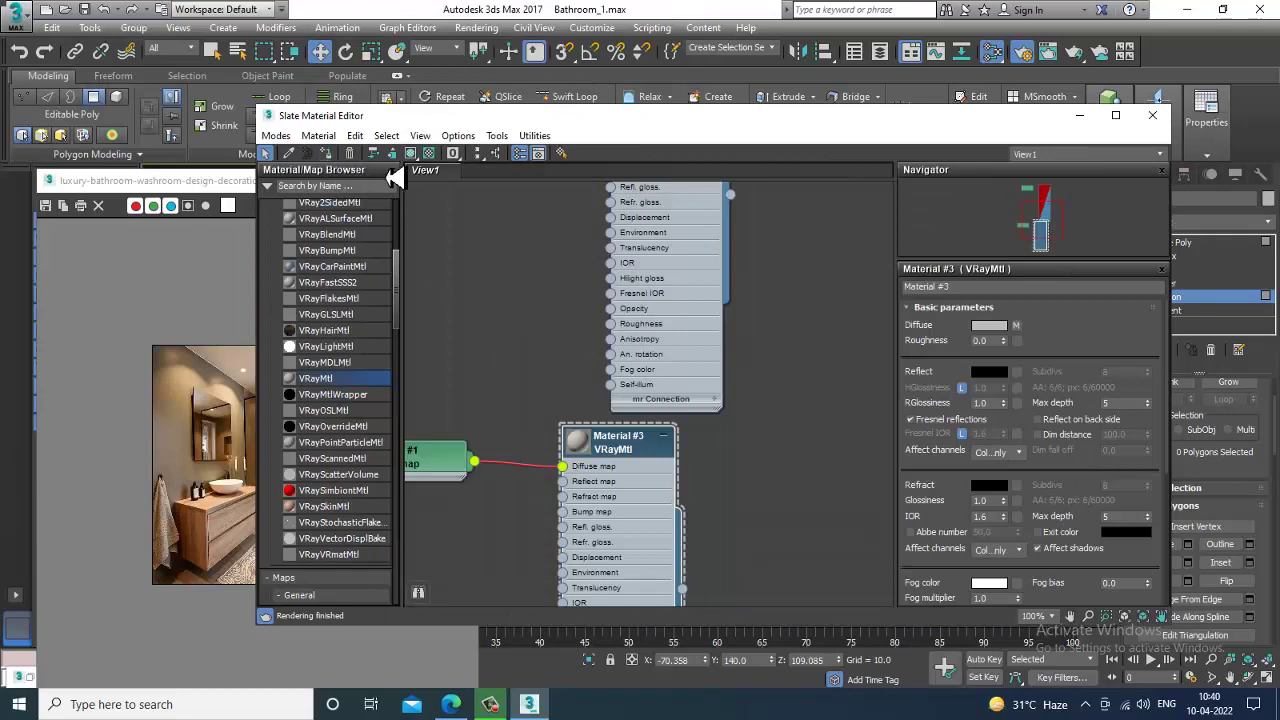
Apply the new material to the selected back wall polygon and check its texture around the vanity.
left_click(1152, 115)
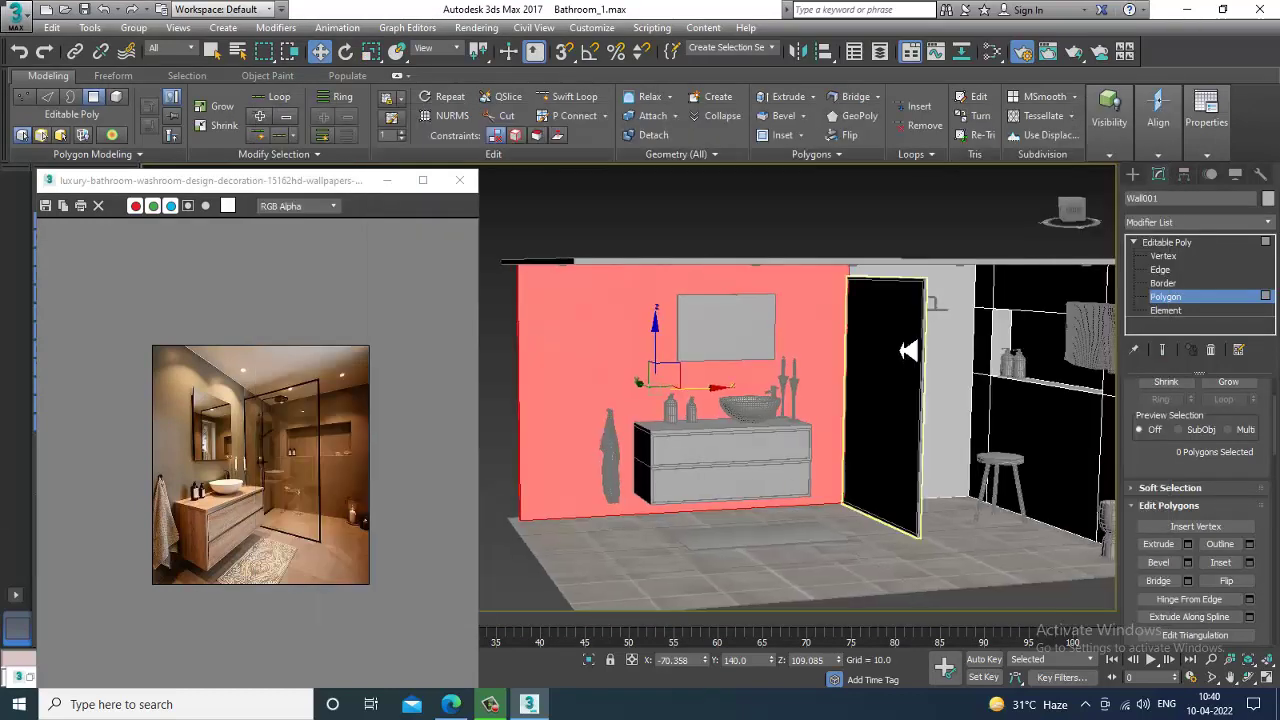
middle_click_drag(672, 428, 726, 431, "alt")
scroll(726, 431, "up", 4)
scroll(780, 414, "down", 4)
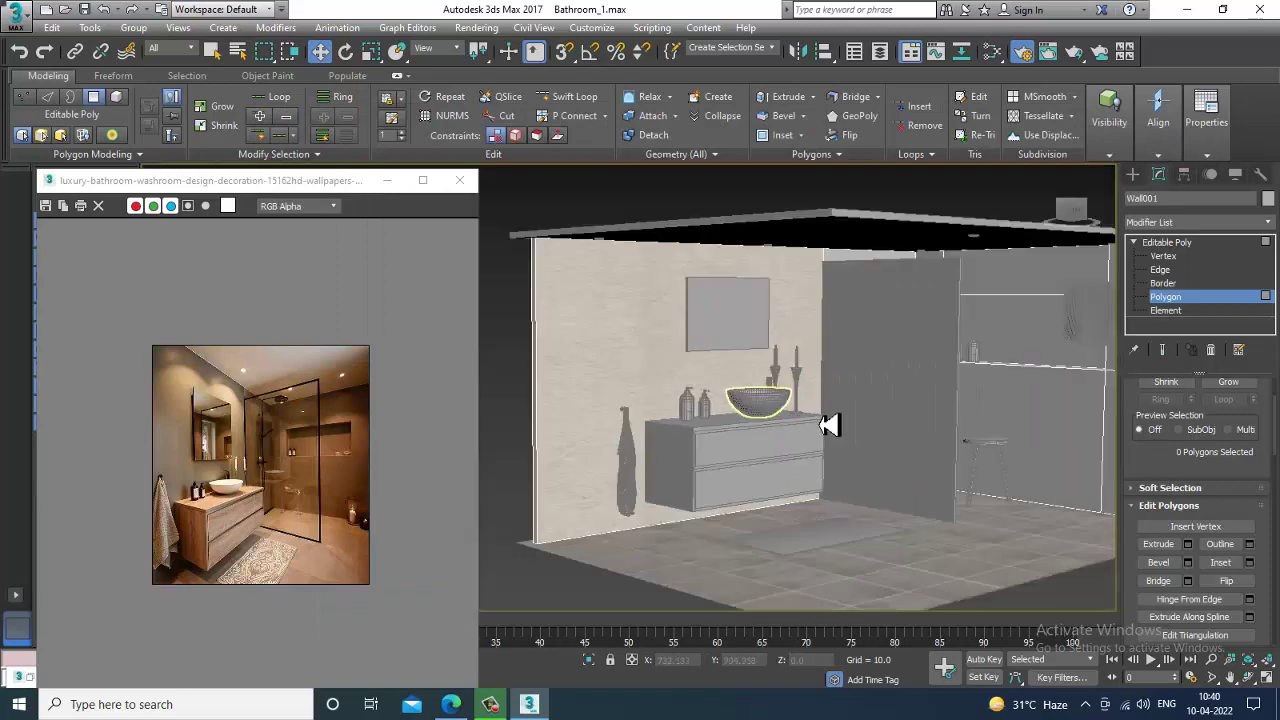
mouse_move(831, 423)
middle_mouse_down()
mouse_move(897, 417)
mouse_move(786, 380)
mouse_move(843, 412)
middle_mouse_up()
scroll(870, 404, "up", 4)
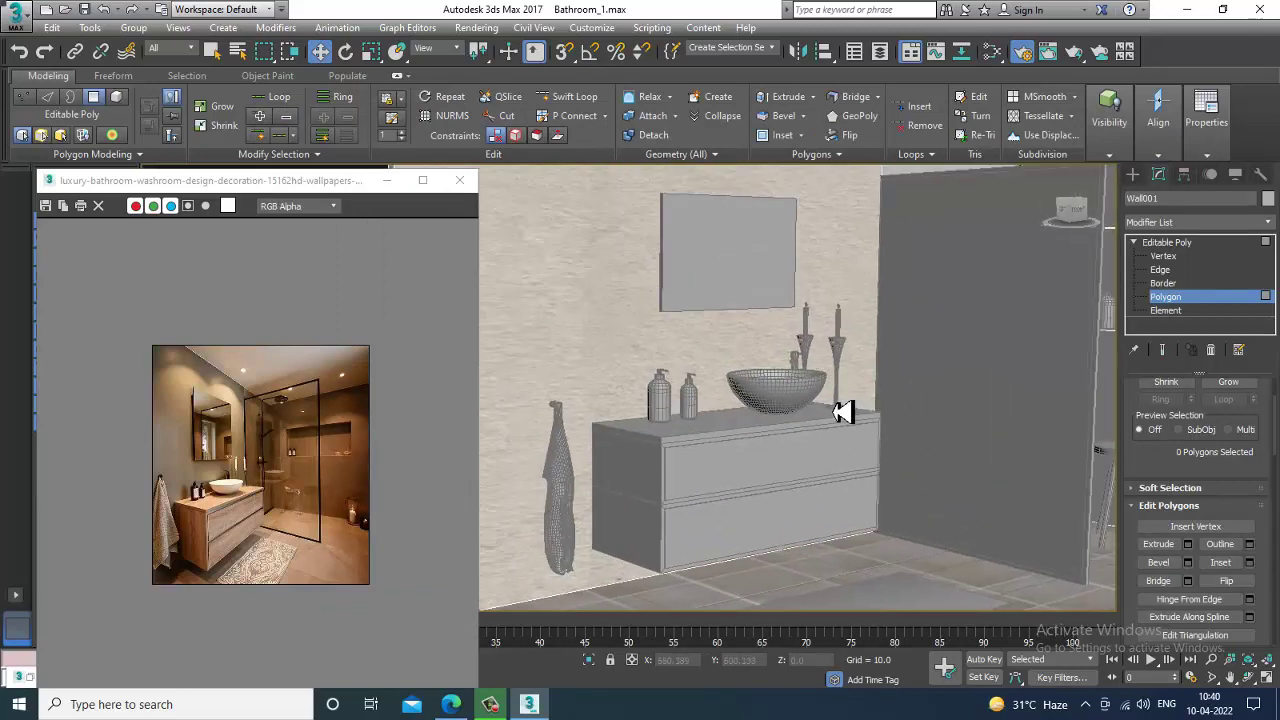
Replace the wall material's diffuse bitmap with ceramic-wall-tiles-500x500.jpg and check it on the back wall.
key("m")
left_click(1016, 326)
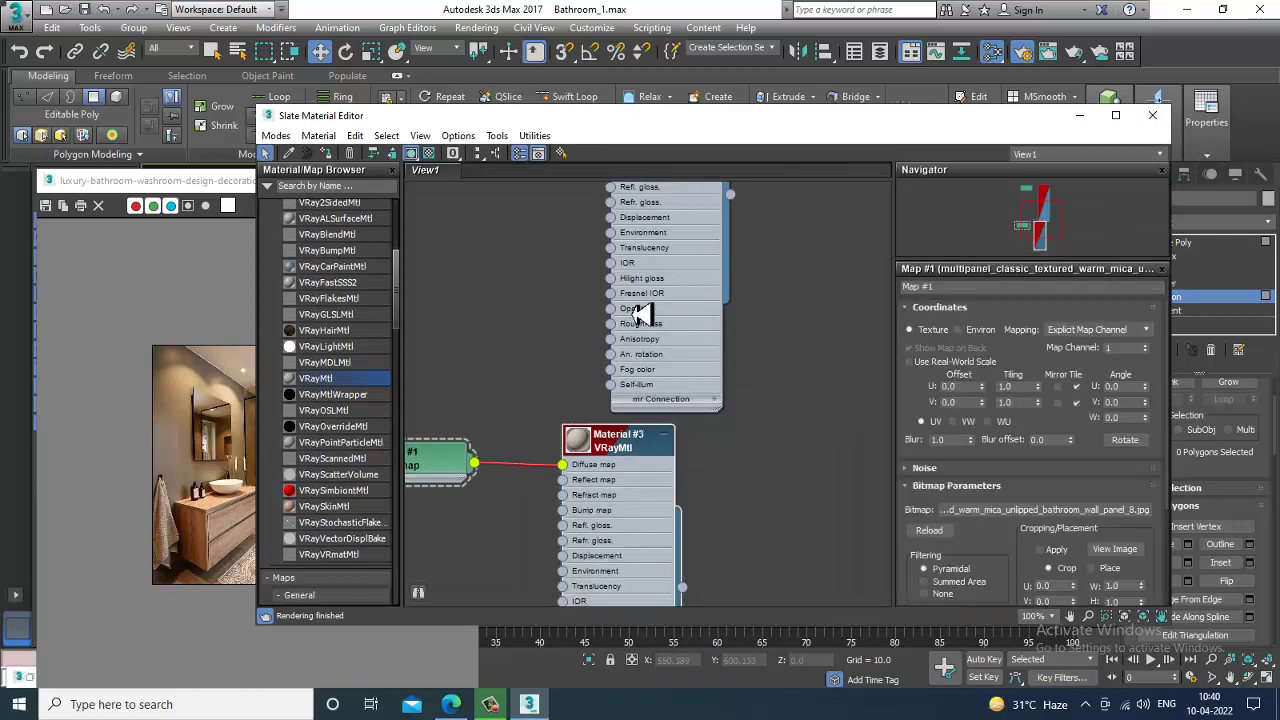
left_click(1046, 509)
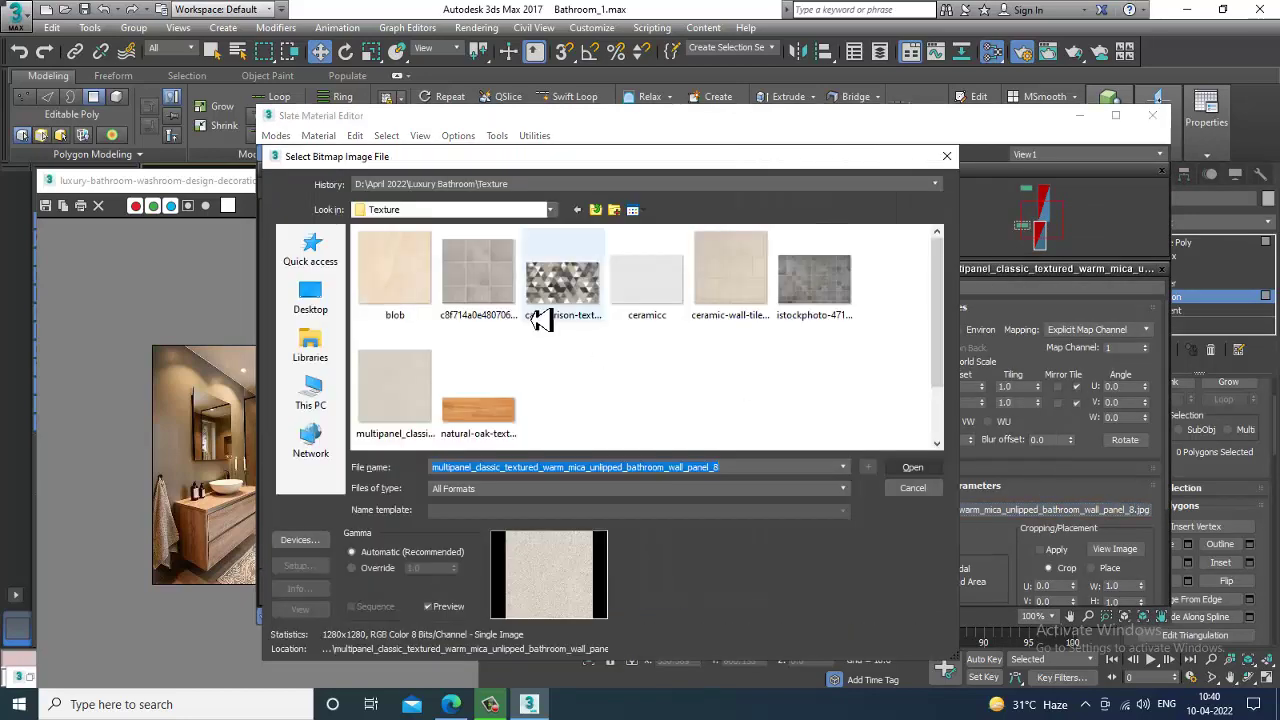
left_click(740, 283)
double_click(742, 284)
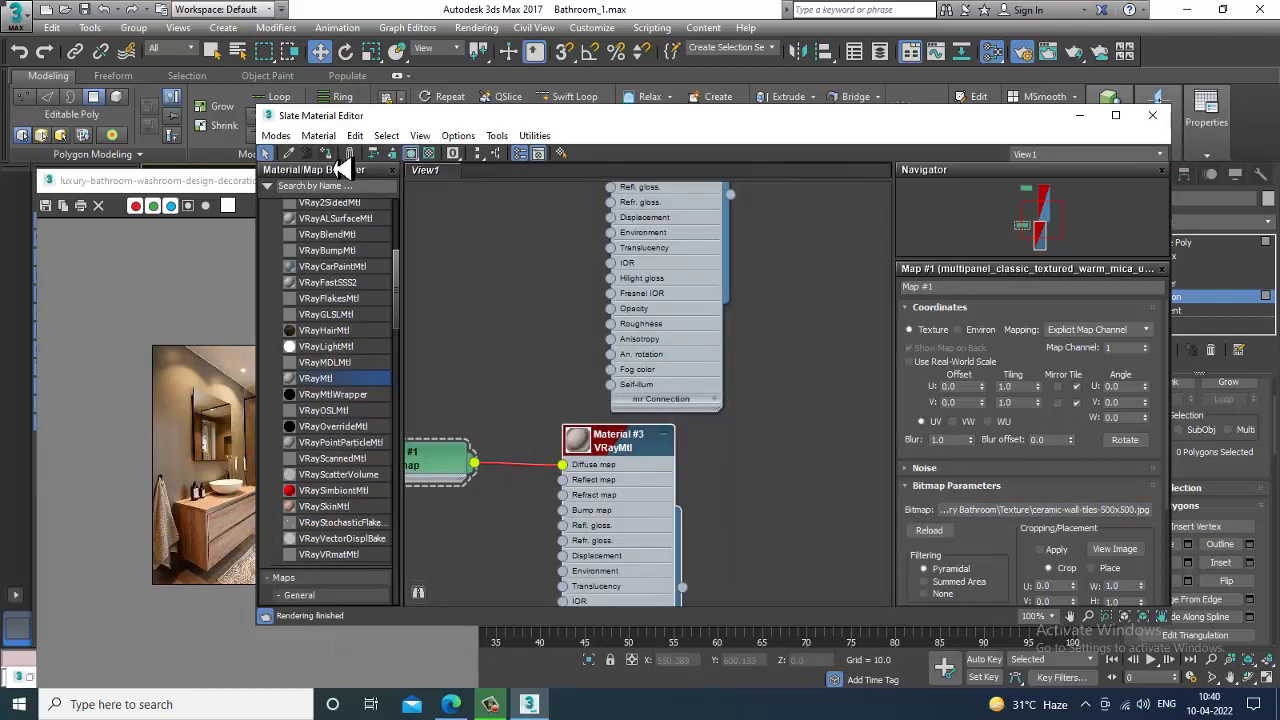
left_click(1083, 122)
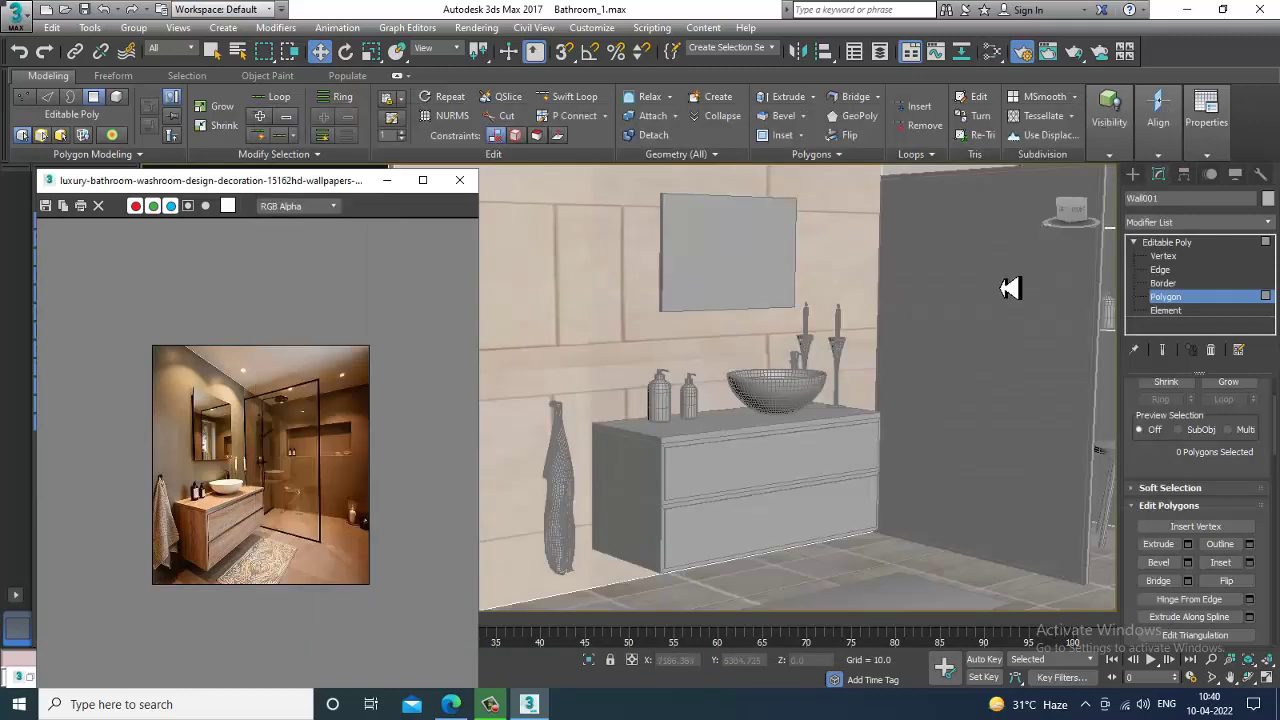
scroll(814, 385, "down", 4)
scroll(800, 395, "up", 4)
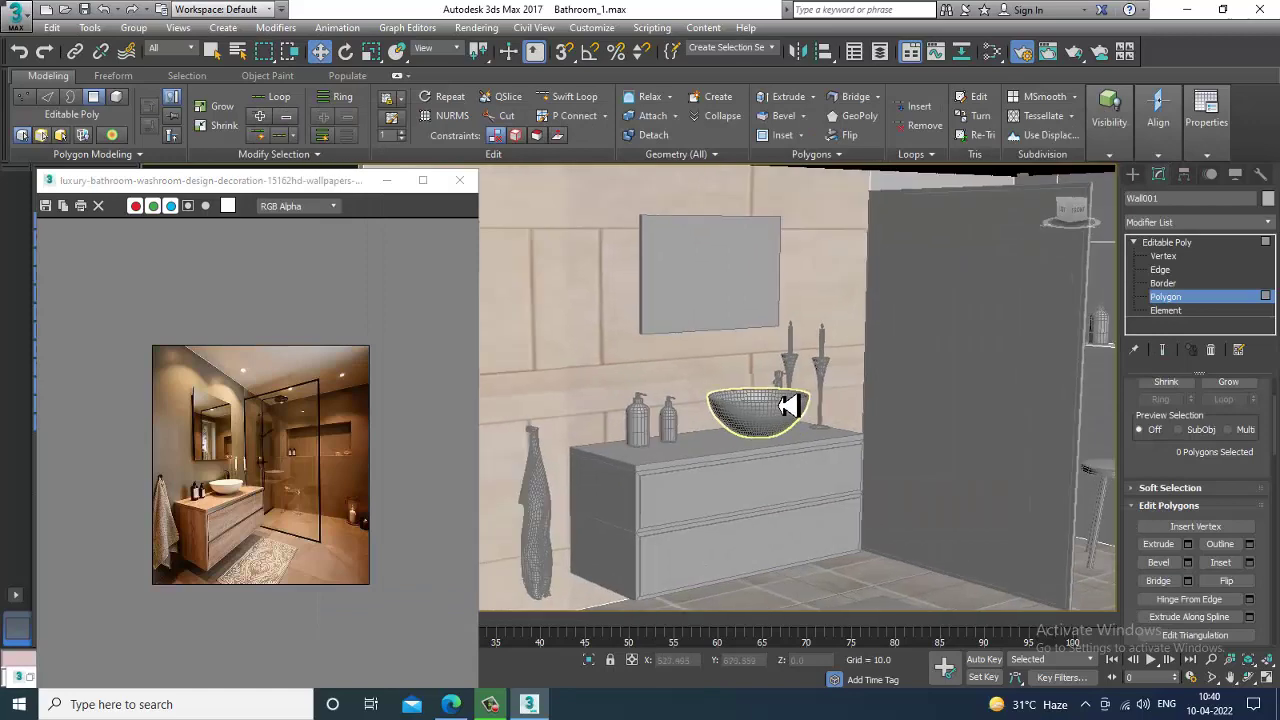
key("m")
left_click(1045, 510)
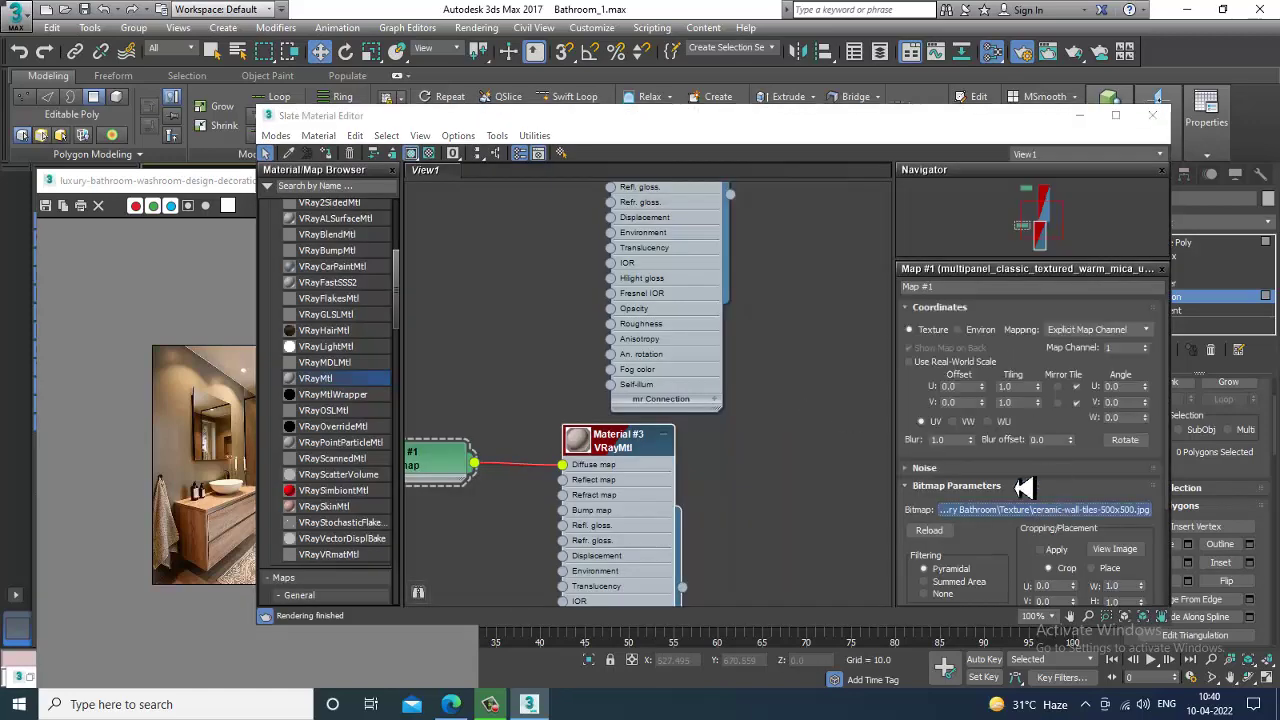
left_click(946, 156)
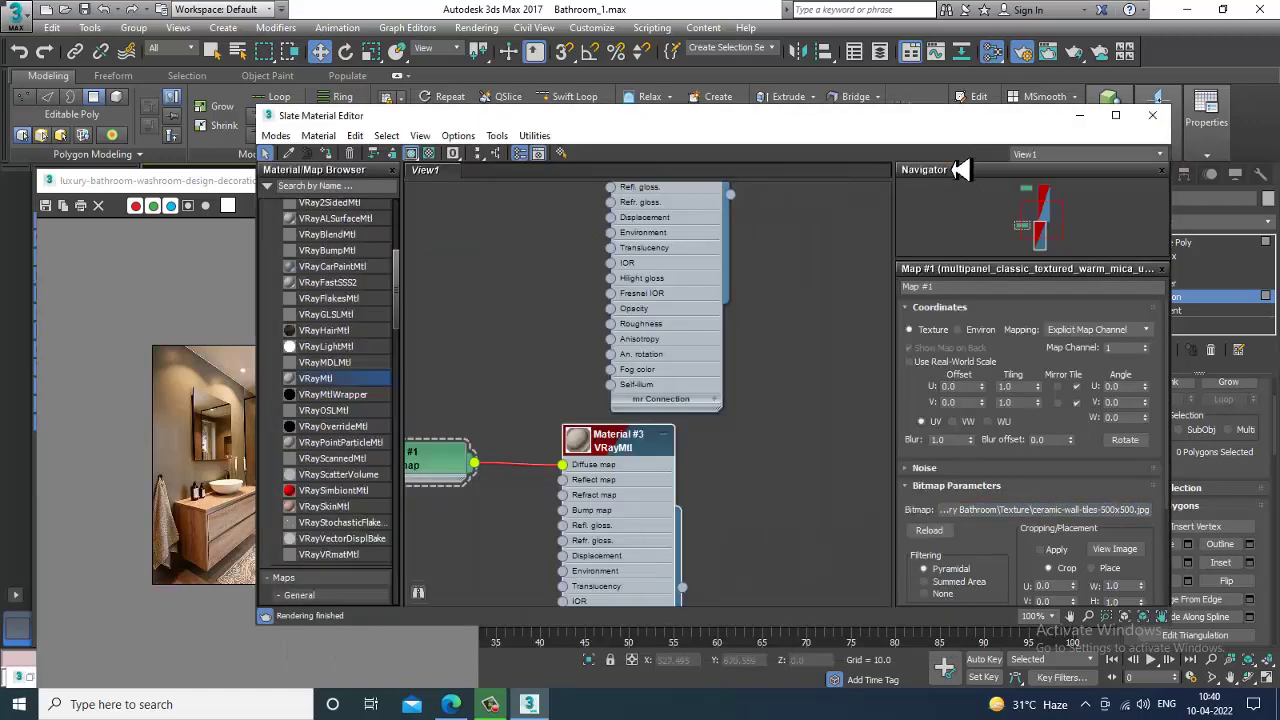
Set the ceramic wall tile bitmap's U and V tiling to 5.0.
double_click(648, 470)
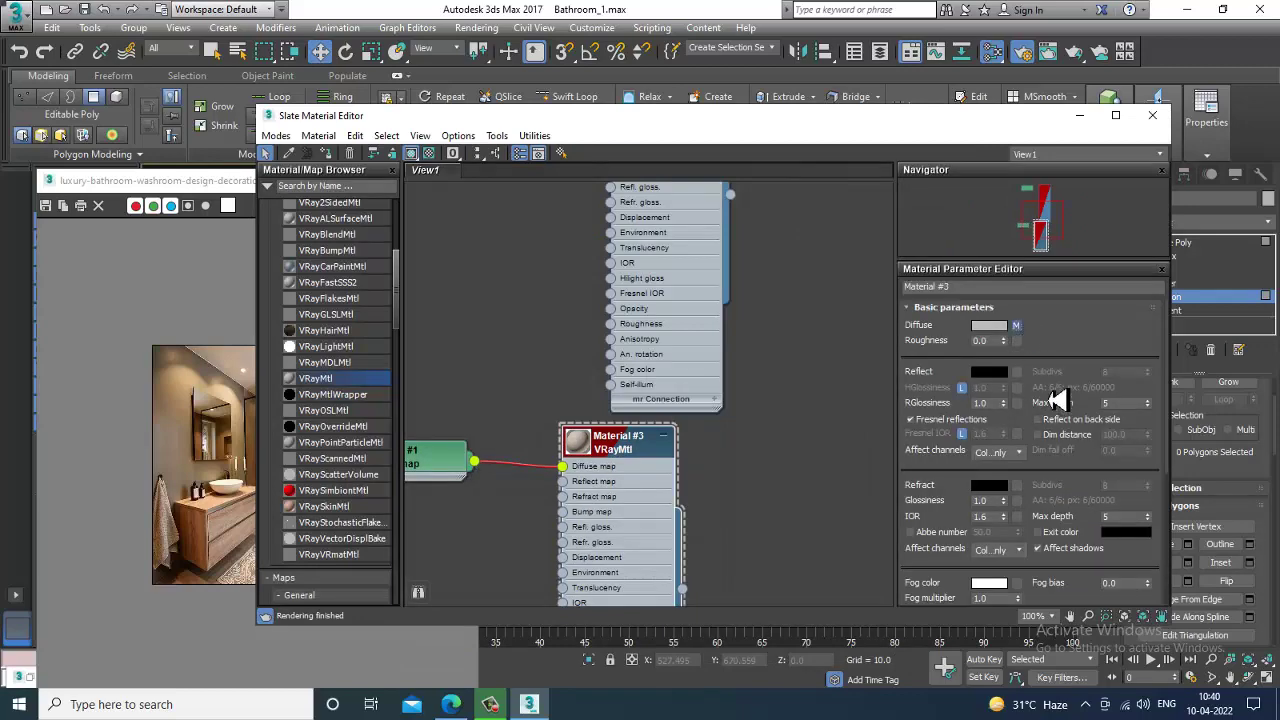
left_click(1016, 325)
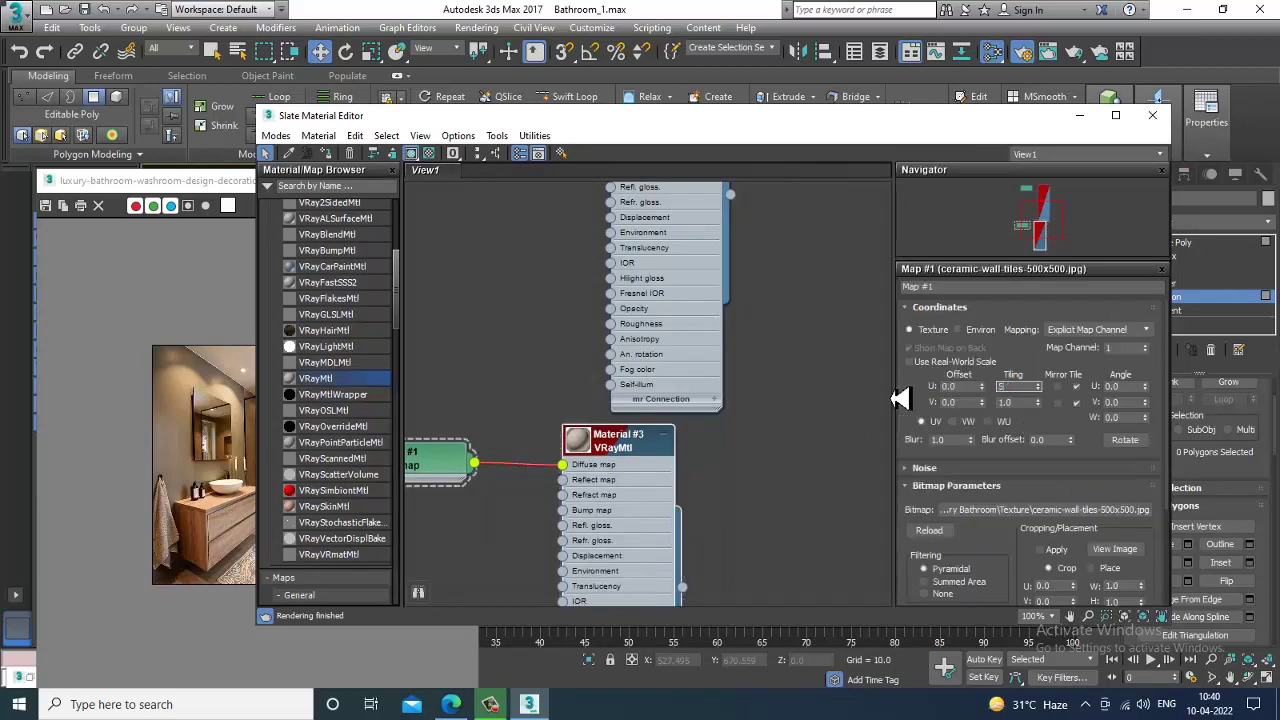
left_click(1087, 125)
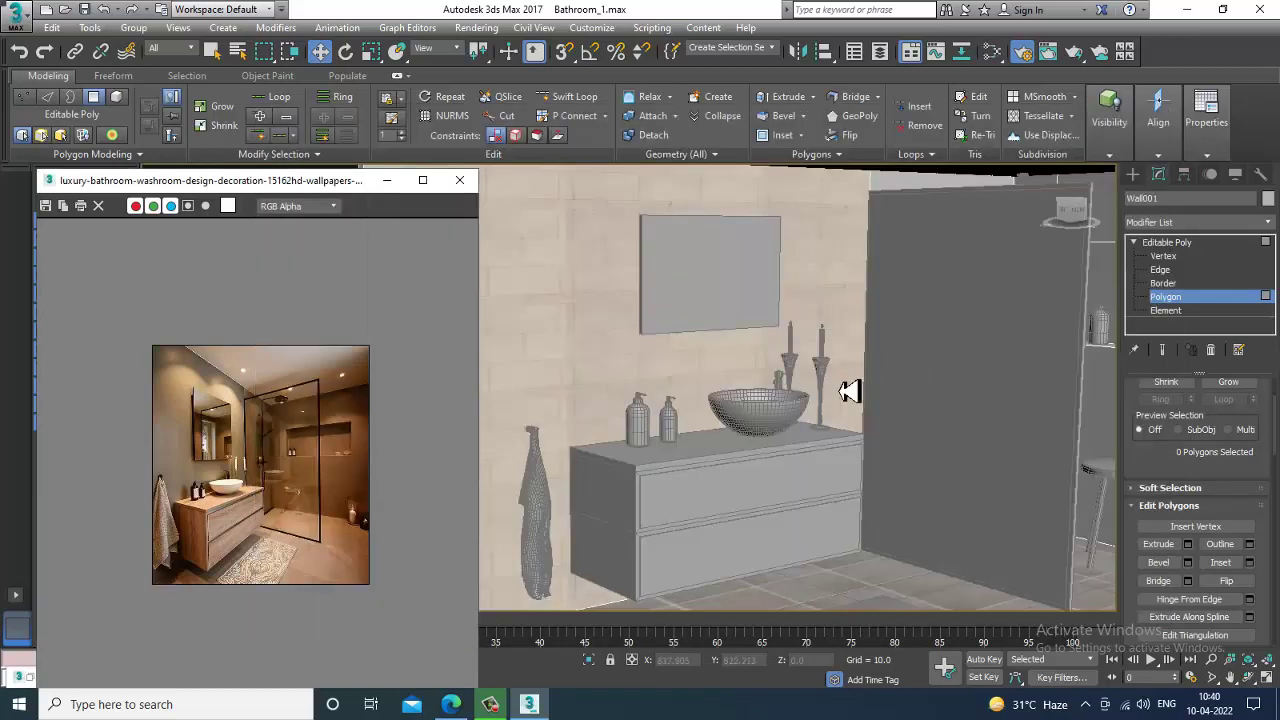
Examine the tile scale and joints on the back wall around the mirror and vanity.
scroll(846, 391, "down", 3)
scroll(734, 343, "up", 5)
scroll(875, 426, "up", 3)
middle_click_drag(875, 426, 843, 437, "alt")
scroll(874, 446, "down", 4)
scroll(886, 443, "up", 3)
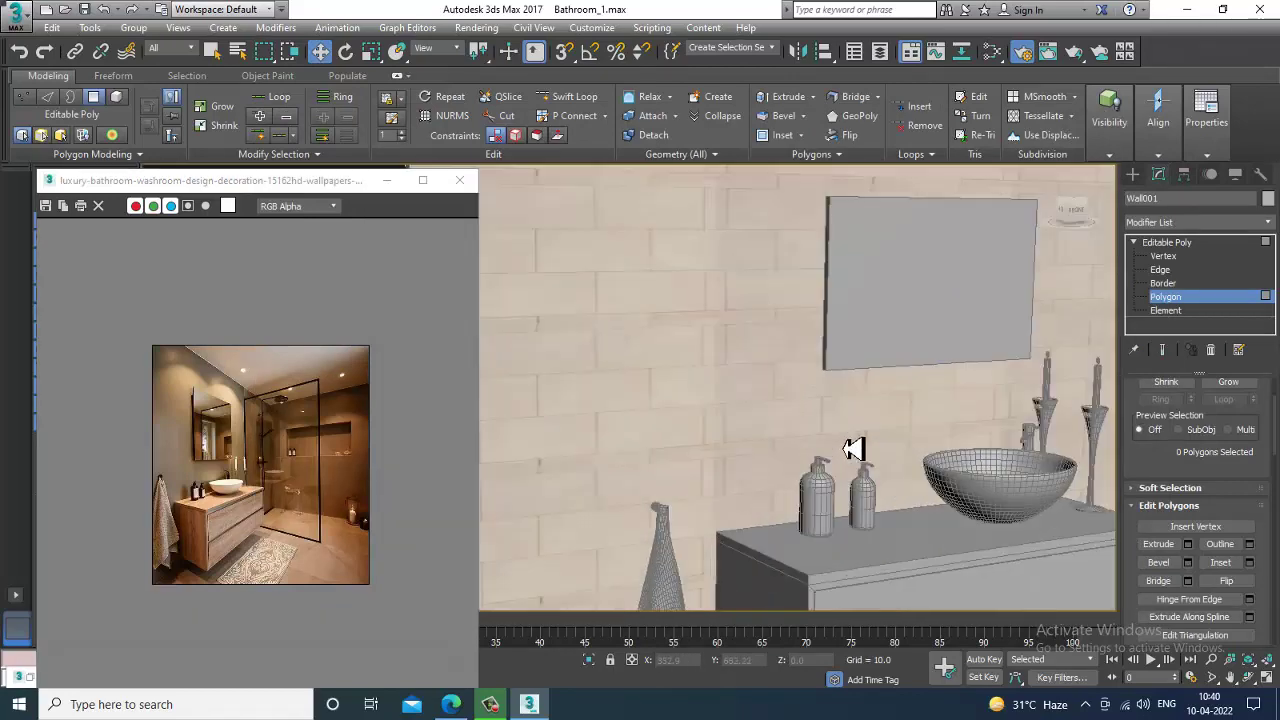
scroll(795, 423, "down", 2)
scroll(846, 491, "down", 3)
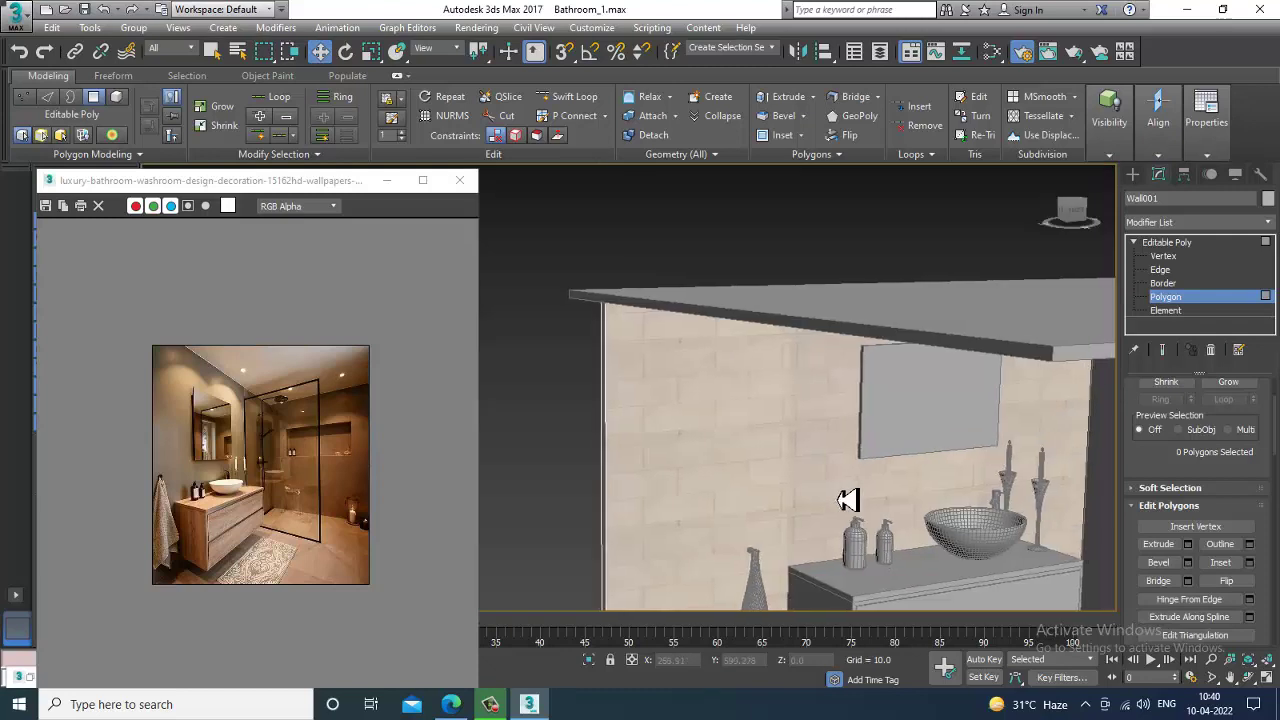
left_click(490, 704)
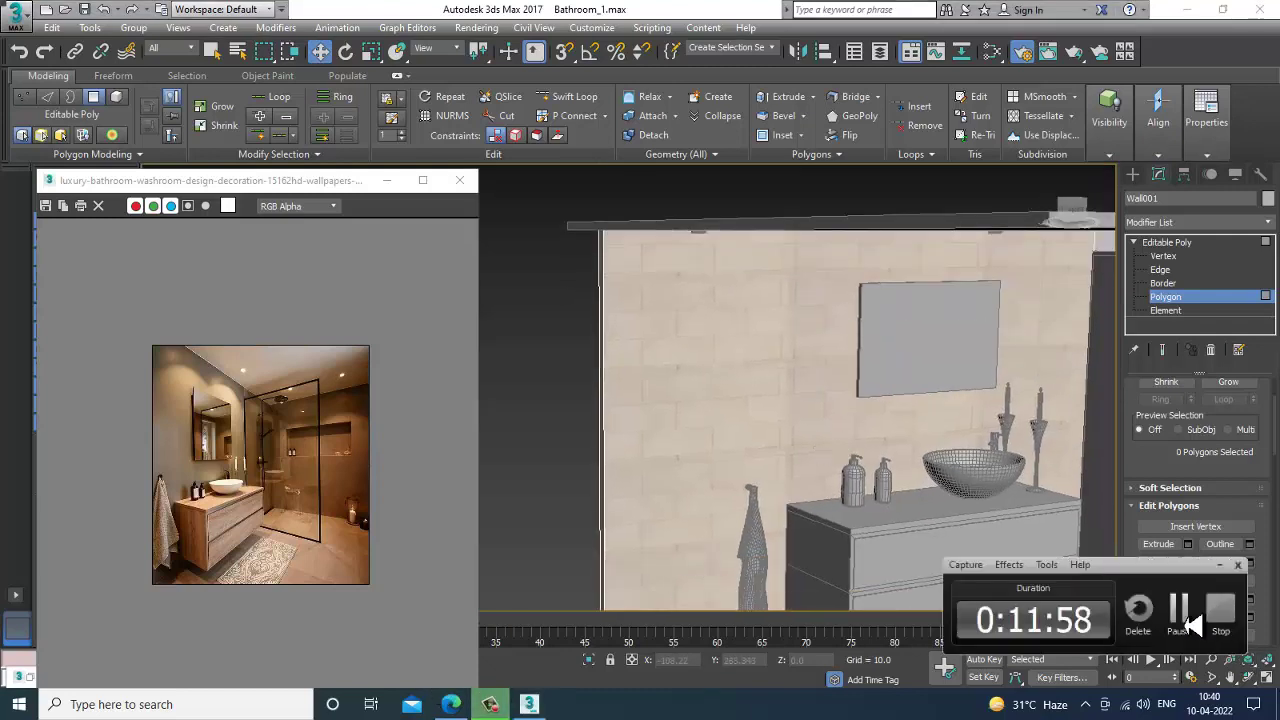
left_click(1180, 615)
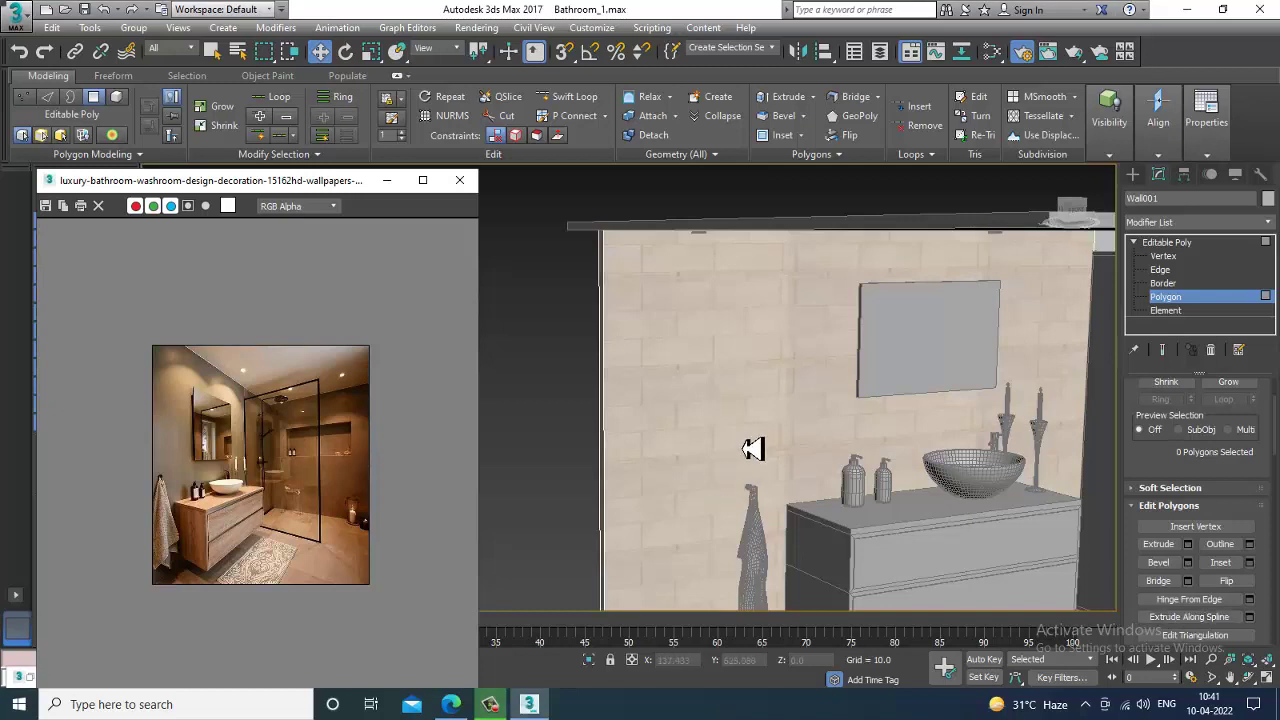
Select the back wall polygon again and clear the tile bitmap from the wall material's diffuse map.
left_click(790, 423)
middle_click_drag(829, 423, 872, 365, "alt")
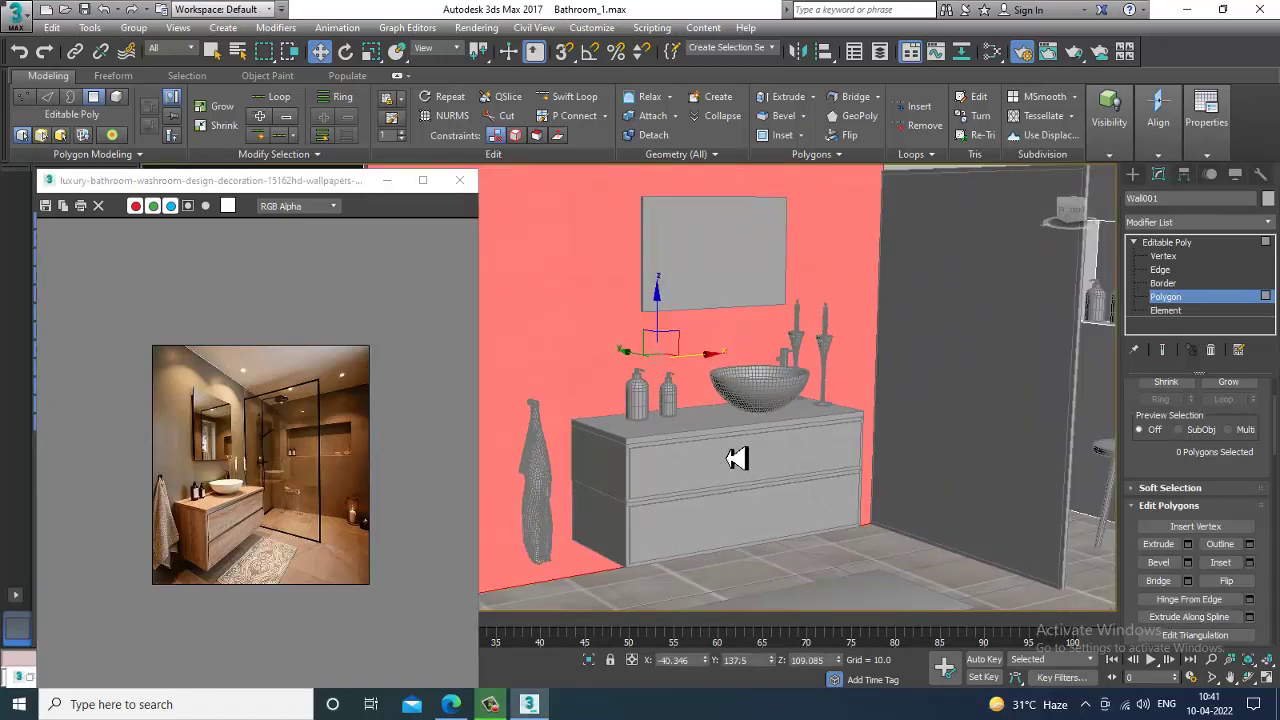
key("m")
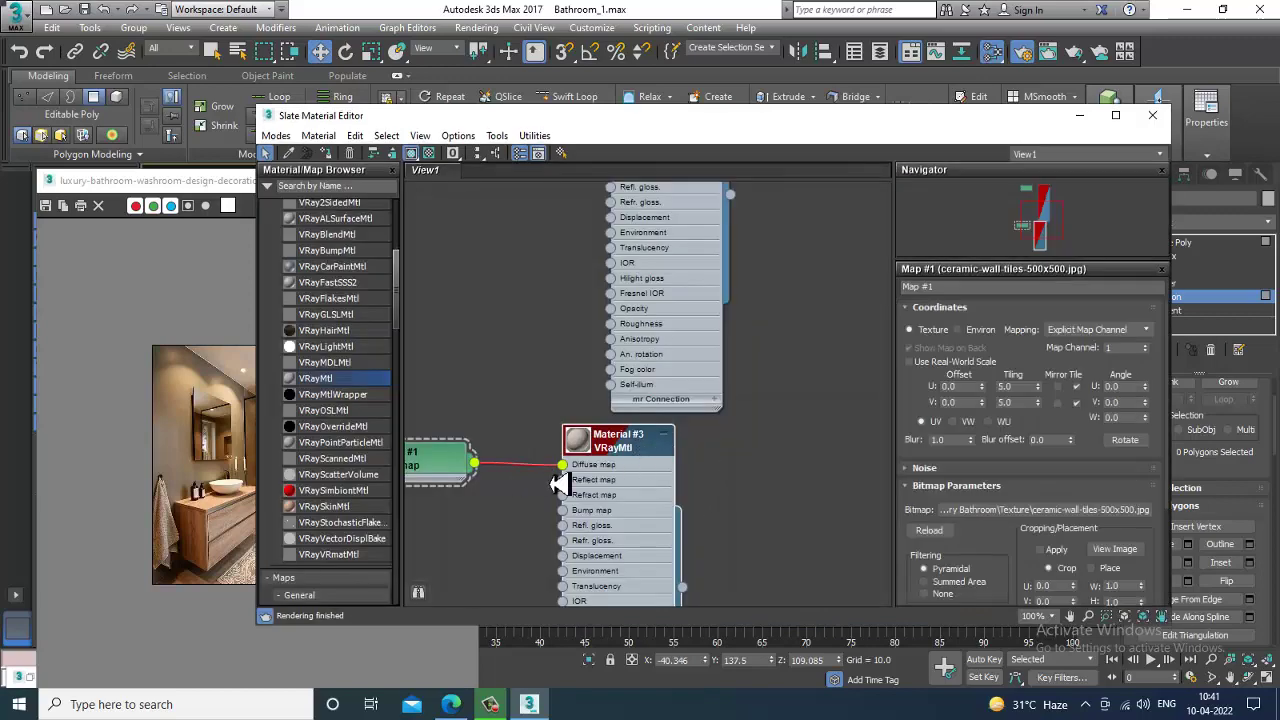
double_click(618, 448)
right_click(1020, 330)
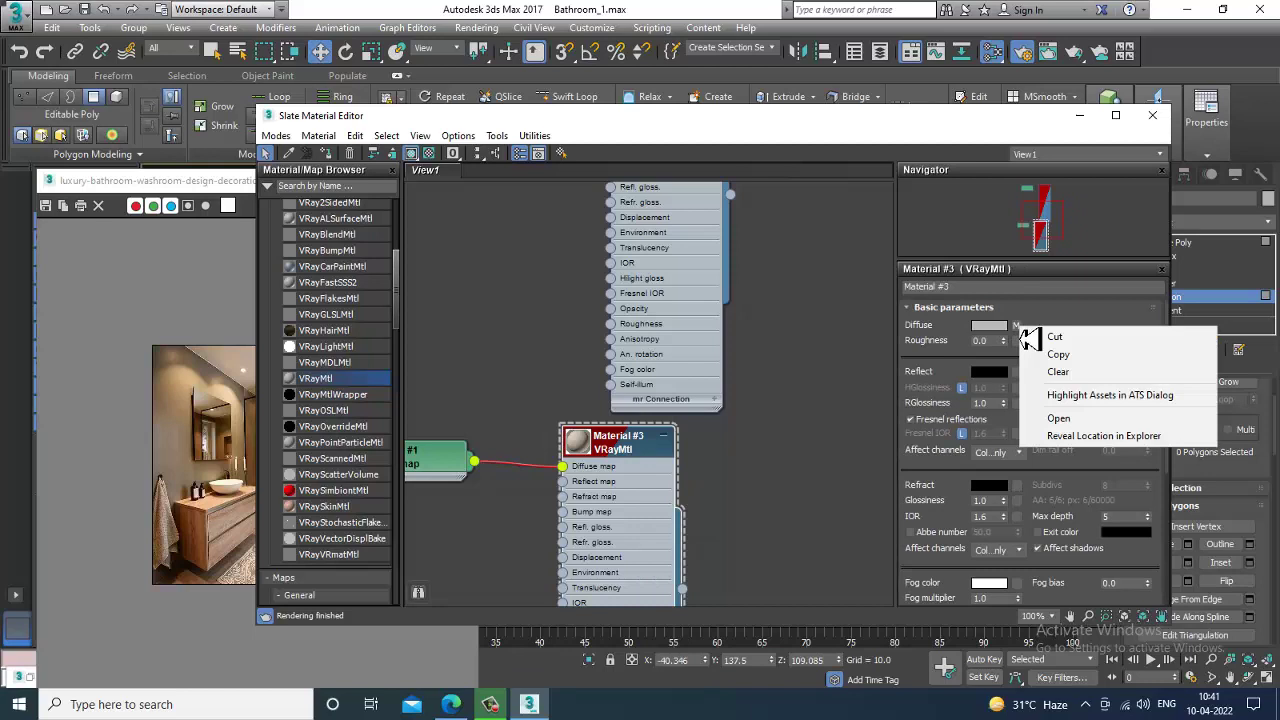
left_click(1060, 371)
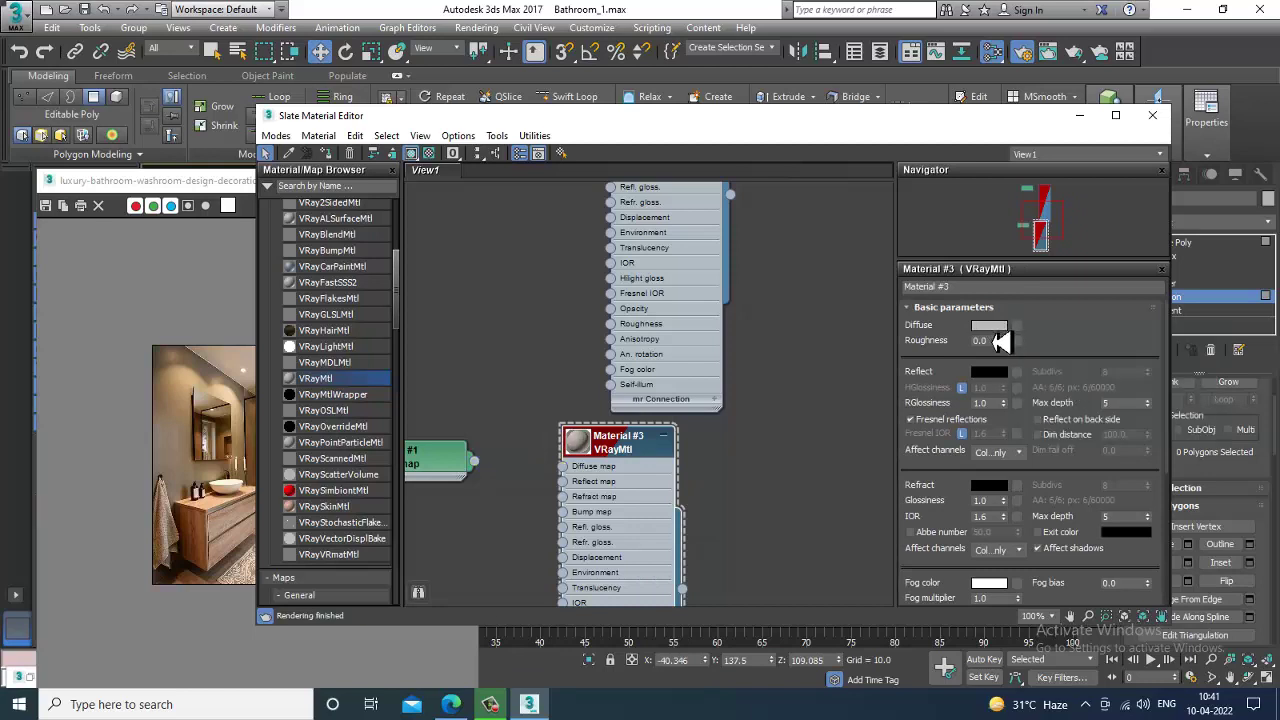
Sample the wall material's diffuse color from the brown wall in the reference image (RGB 36, 27, 18) and check it on the back wall.
left_click(998, 332)
left_click(336, 243)
left_click_drag(172, 451, 216, 380)
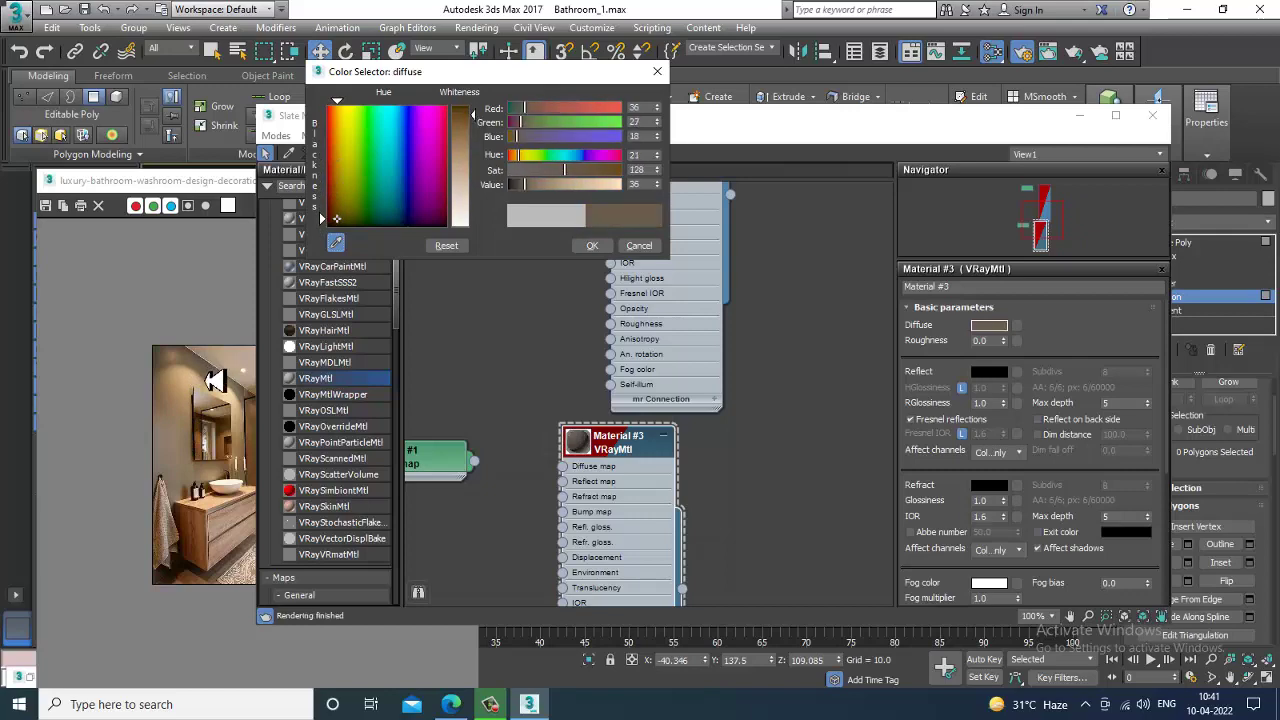
left_click(593, 246)
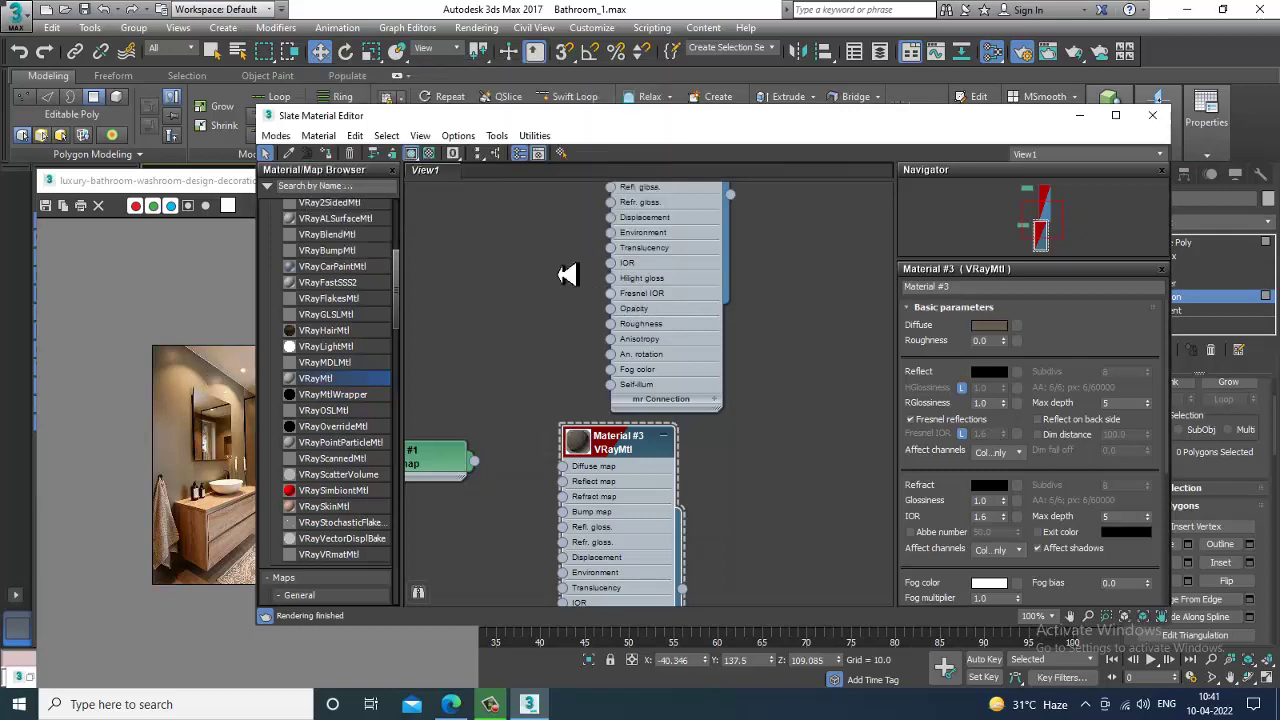
left_click(1080, 116)
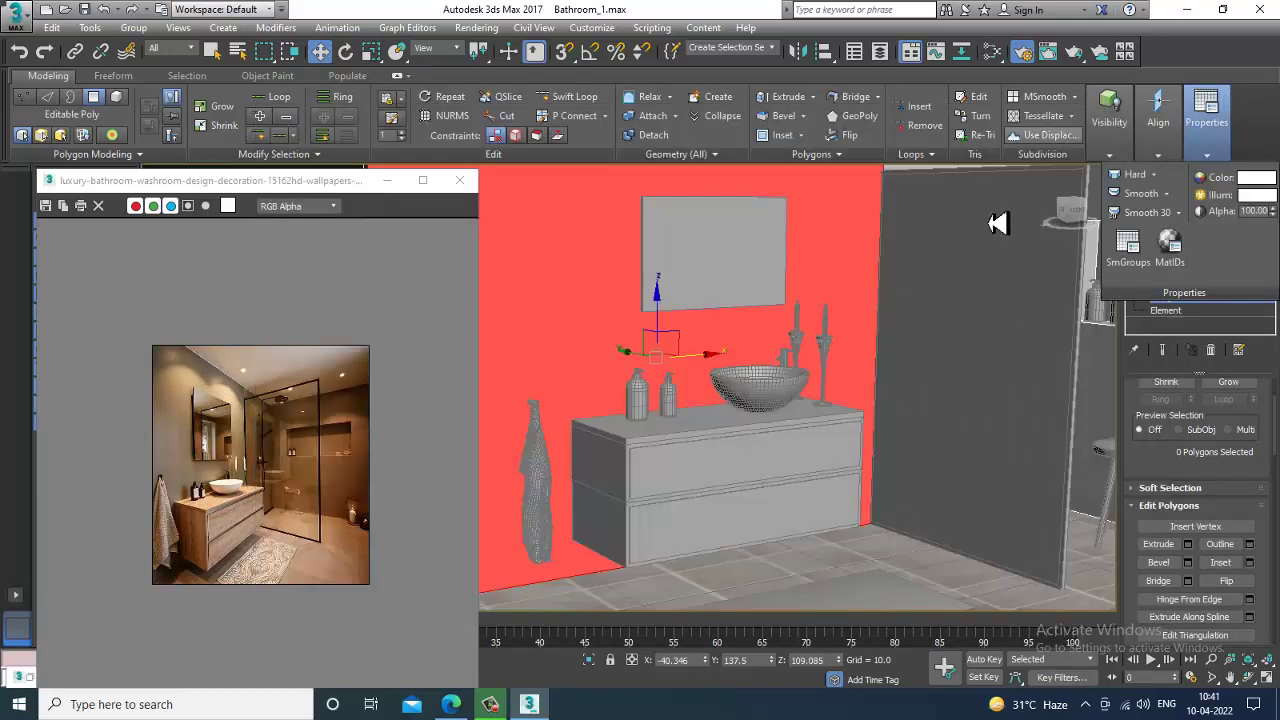
scroll(855, 390, "down", 5)
left_click(893, 229)
scroll(803, 371, "up", 5)
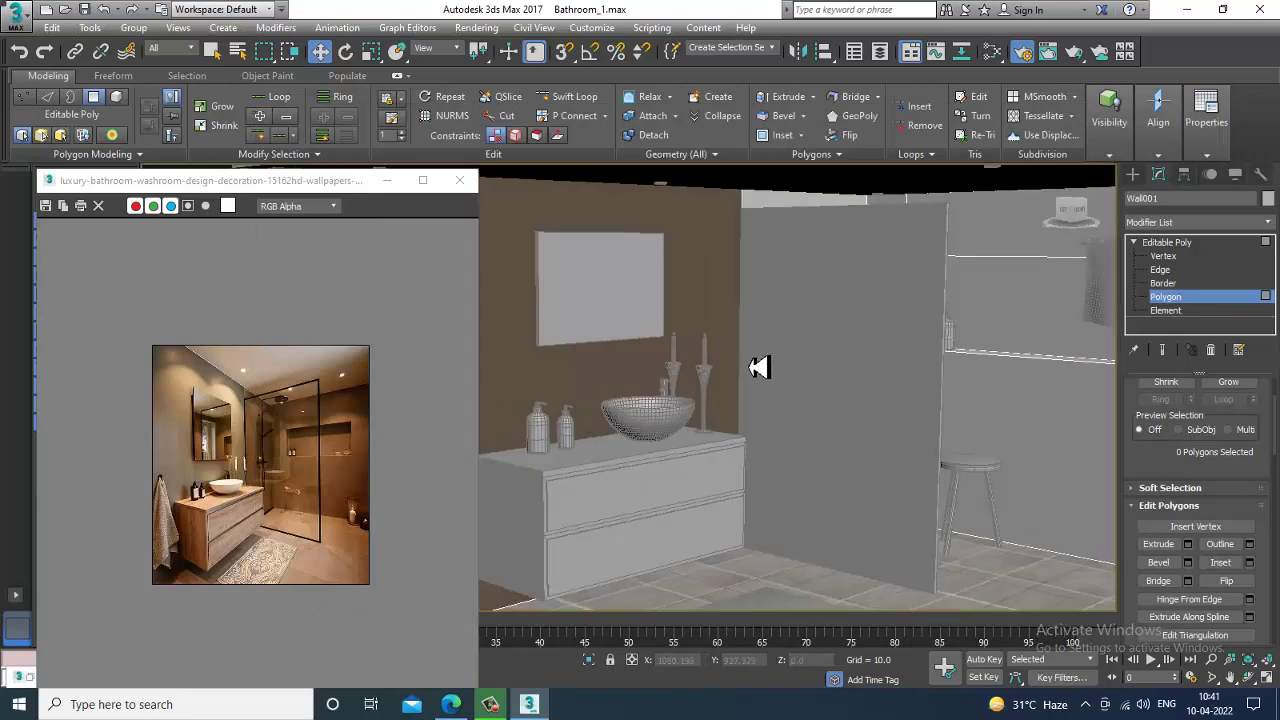
middle_click_drag(757, 366, 882, 399)
middle_click_drag(985, 436, 873, 418)
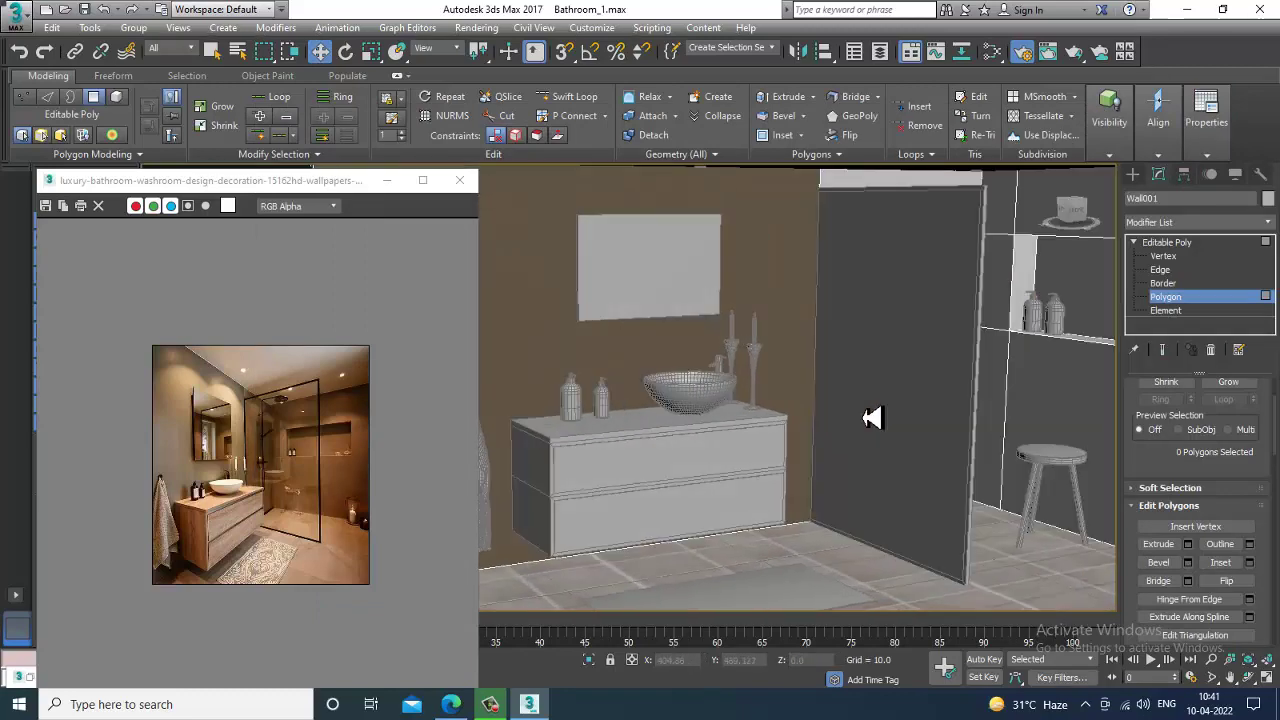
Lighten the wall material's diffuse color to RGB 56, 48, 40 by raising its whiteness.
key("m")
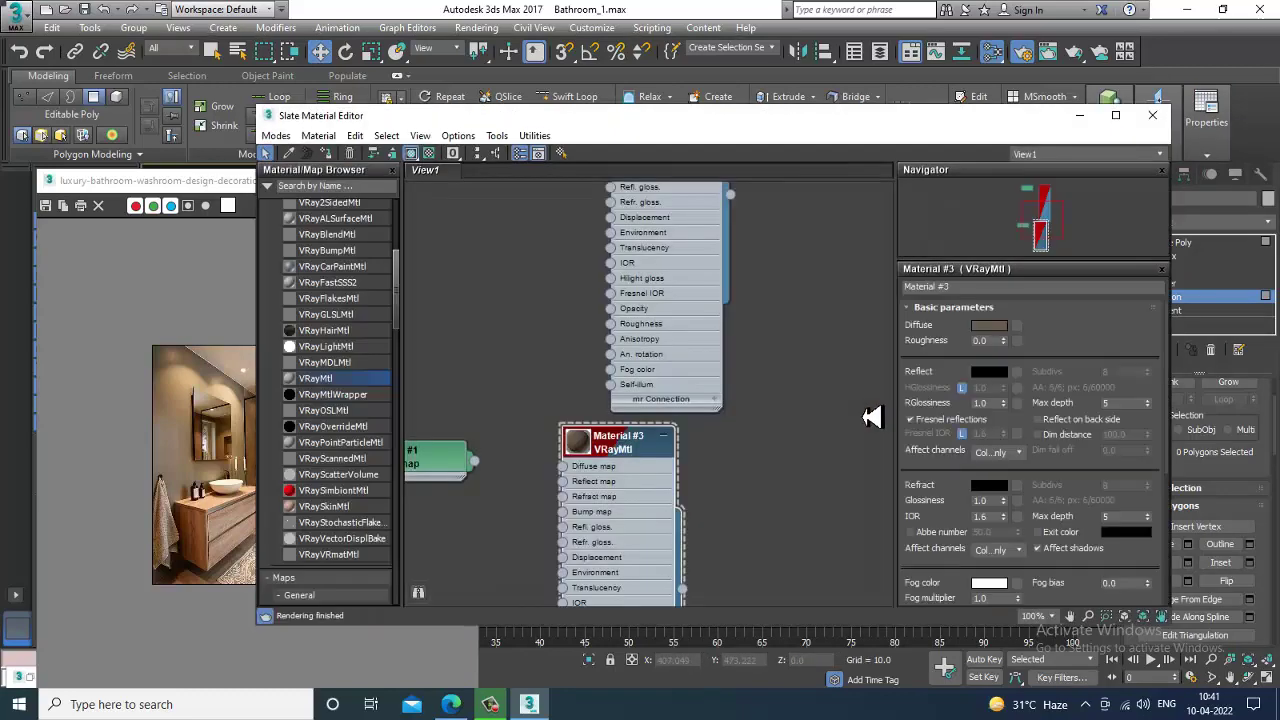
left_click(993, 327)
left_click_drag(487, 130, 487, 137)
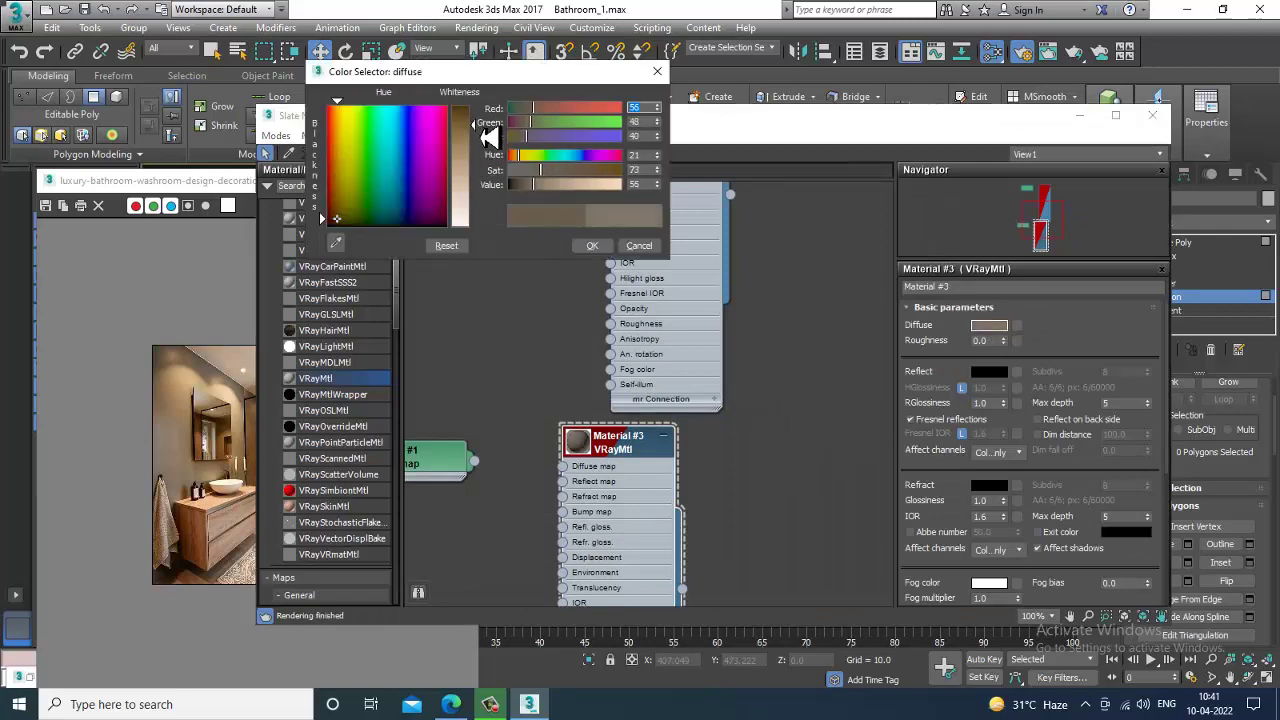
left_click(594, 246)
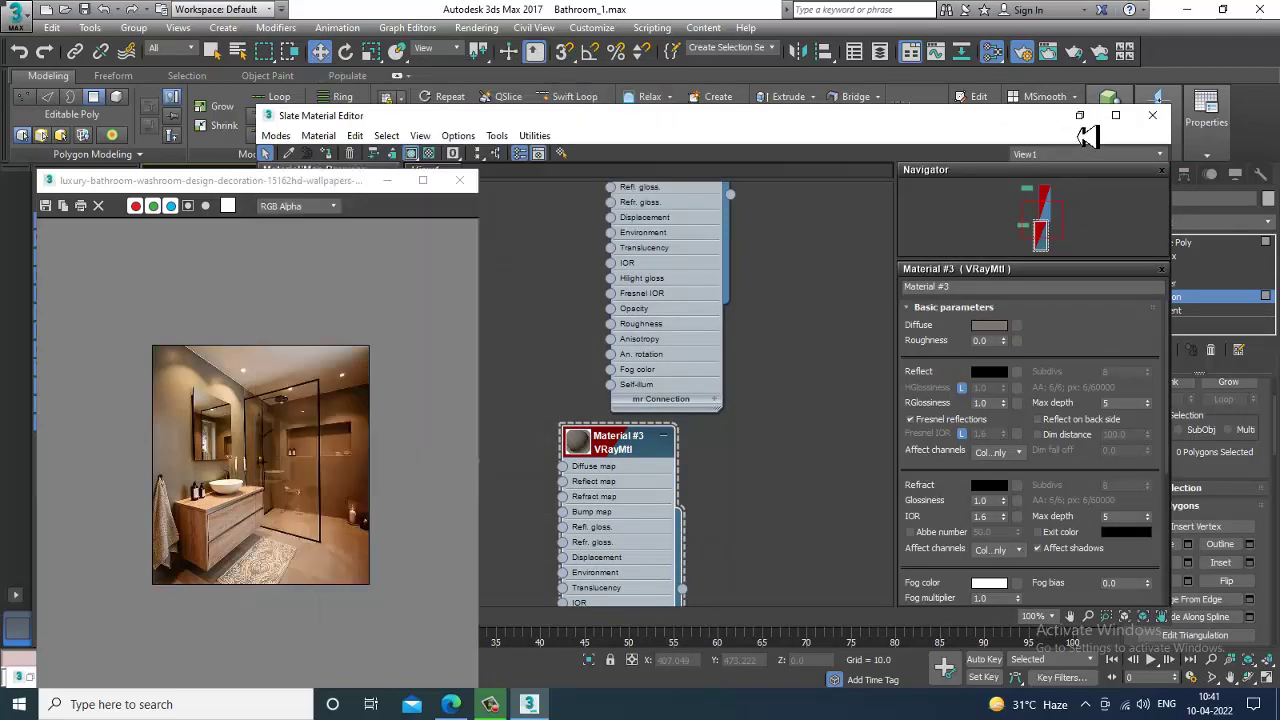
Deselect the wall and examine its brown back section and the shower area from several angles.
left_click(1080, 117)
scroll(954, 410, "down", 6)
scroll(1098, 305, "up", 2)
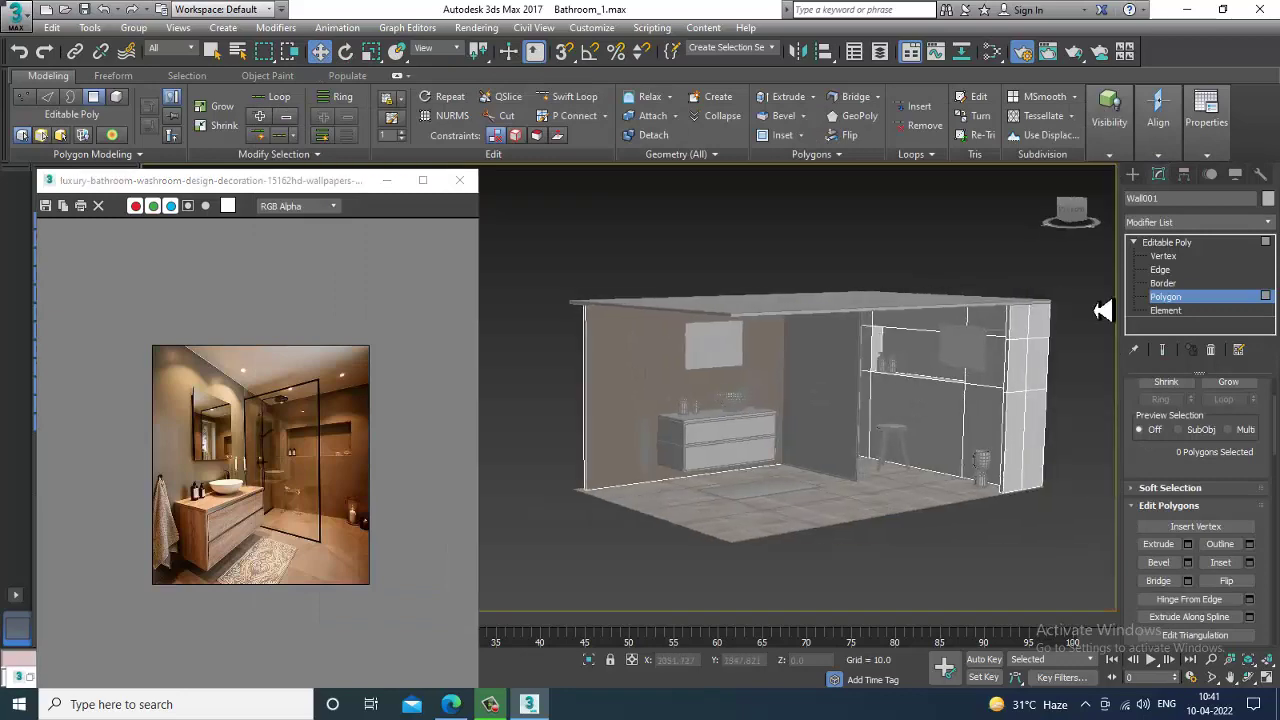
left_click(1195, 243)
key("ctrl+d")
scroll(818, 418, "up", 3)
middle_click_drag(818, 420, 792, 429, "alt")
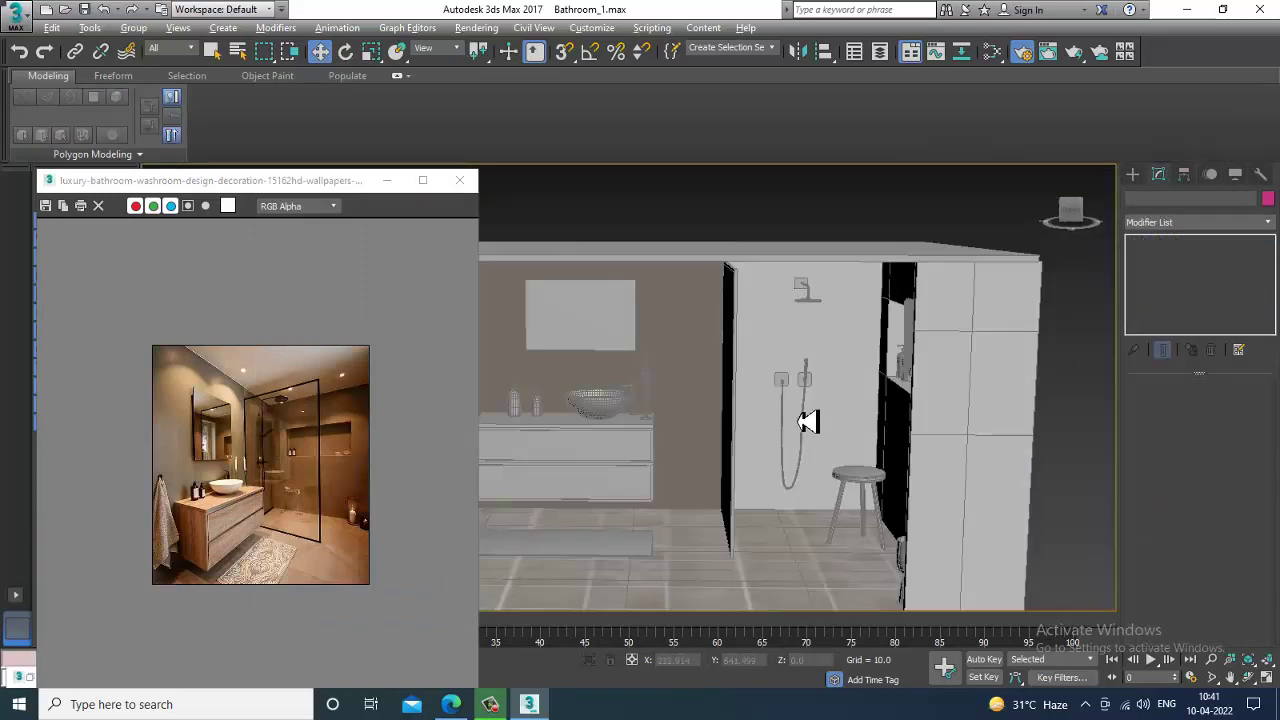
scroll(807, 421, "up", 10)
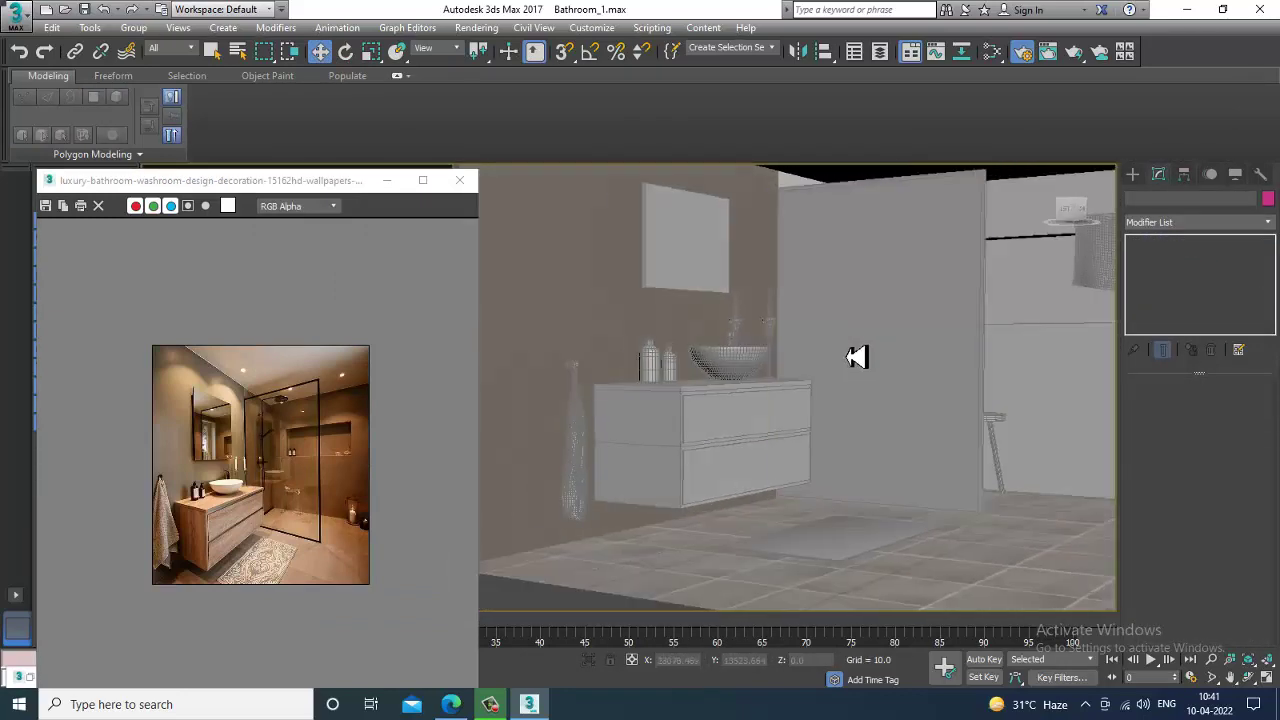
scroll(857, 357, "down", 8)
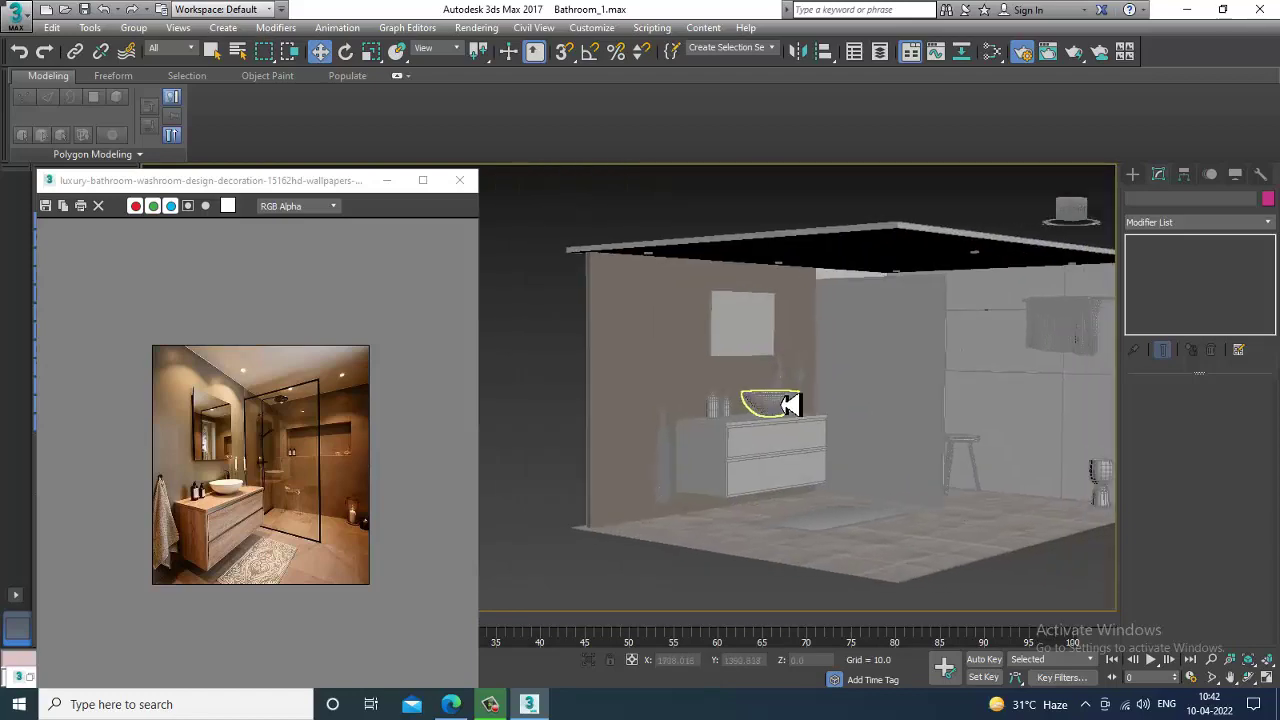
scroll(849, 434, "up", 6)
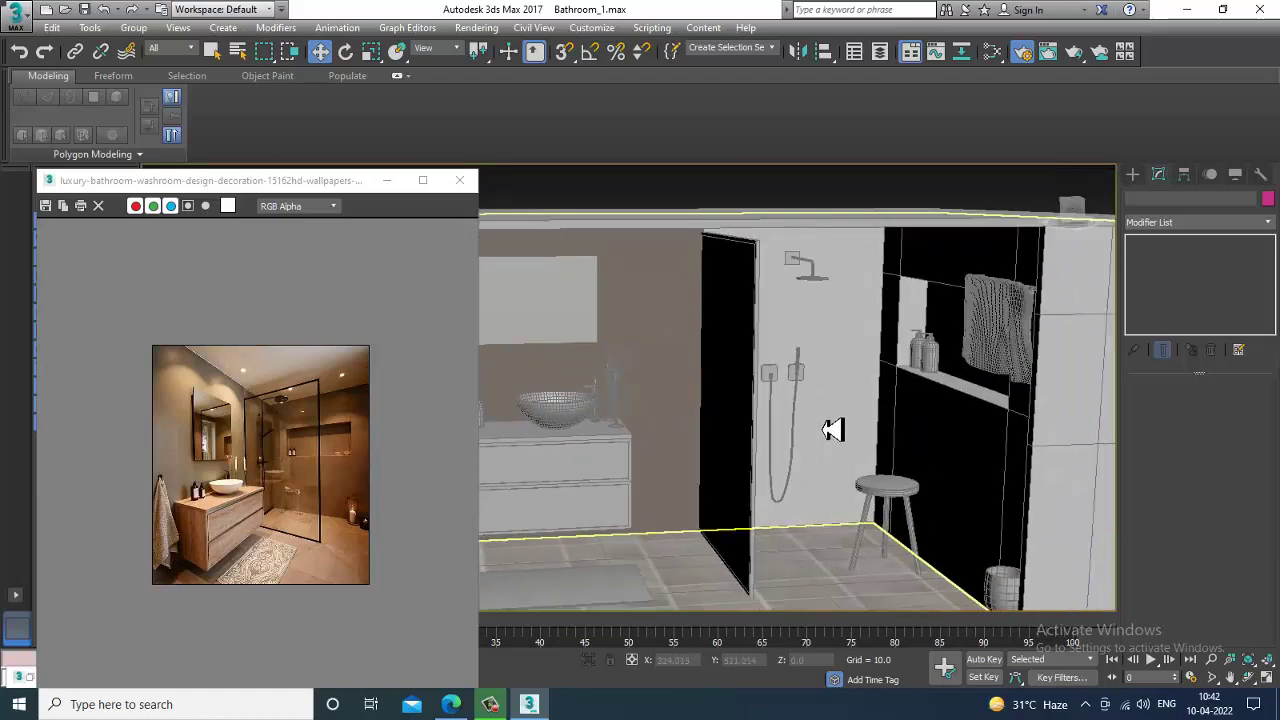
middle_click_drag(832, 430, 911, 349, "alt")
Select all wall polygons around the shower area, including the side wall with the niche.
left_click(878, 268)
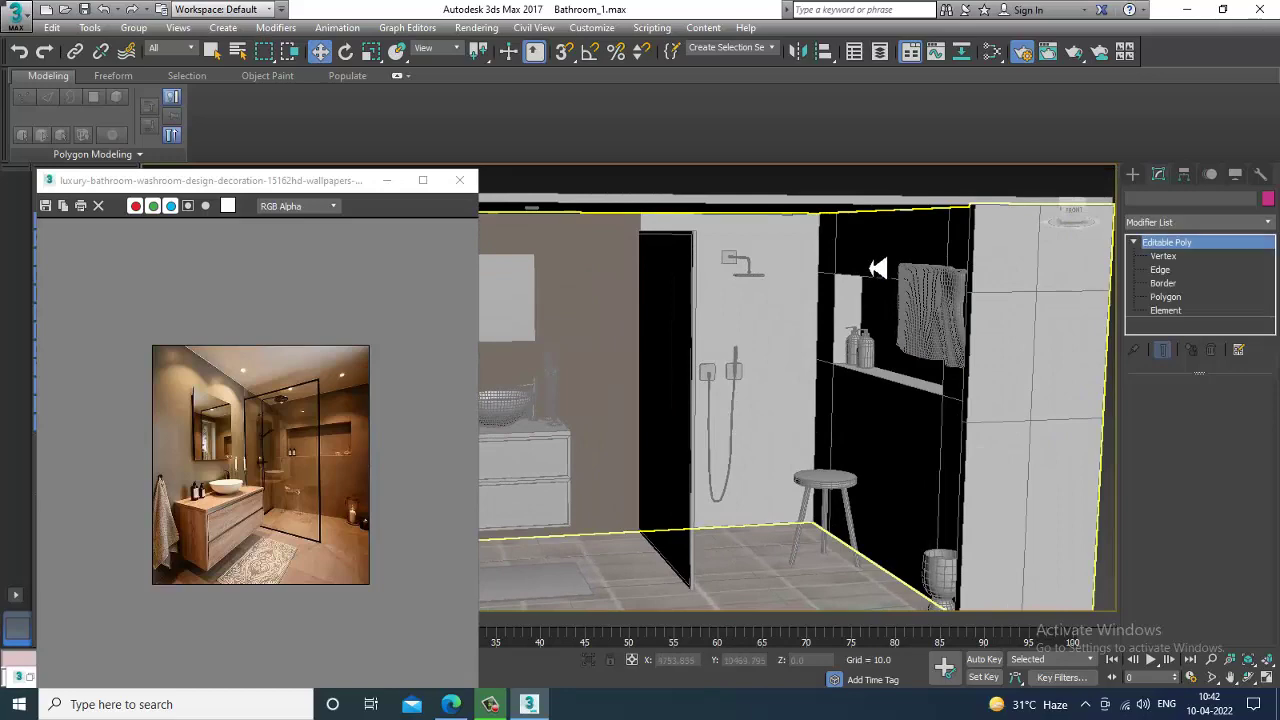
mouse_move(878, 268)
middle_mouse_down("alt")
mouse_move(923, 323)
mouse_move(928, 366)
mouse_move(1005, 403)
mouse_move(894, 443)
mouse_move(948, 449)
mouse_move(866, 476)
middle_mouse_up("alt")
left_click(1213, 406)
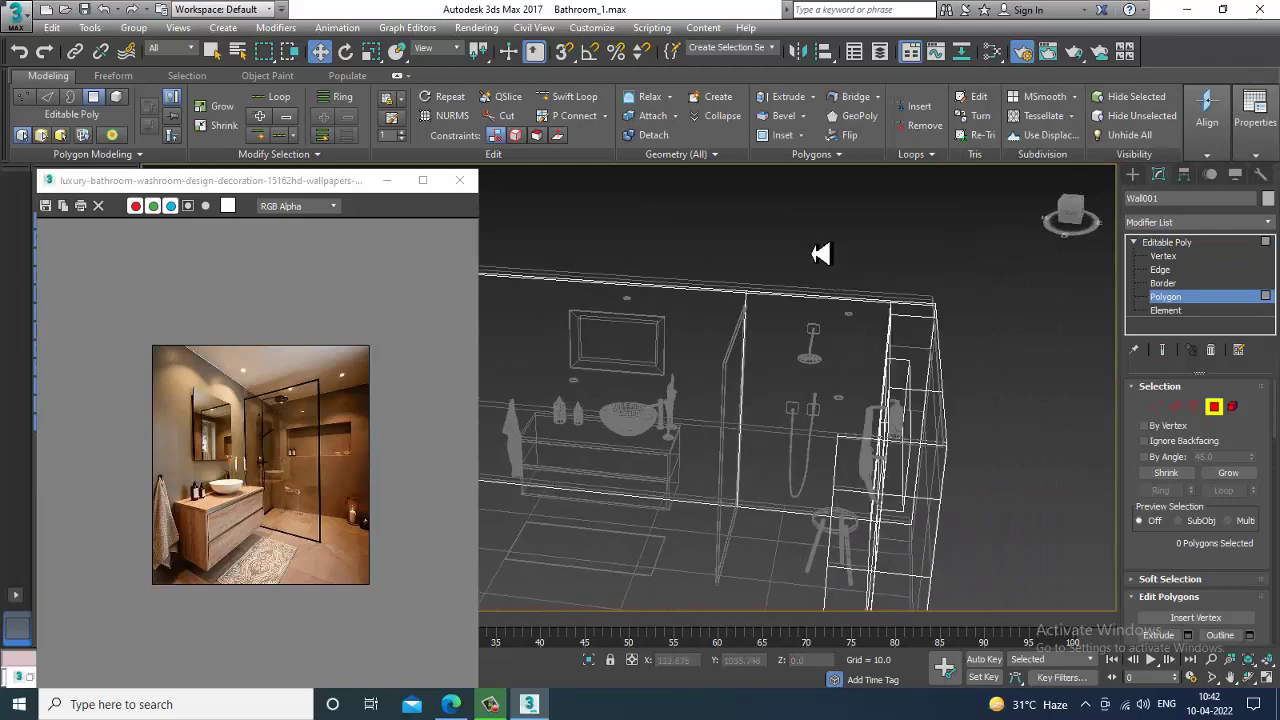
left_click_drag(809, 230, 1114, 608)
scroll(934, 375, "down", 3)
middle_click_drag(940, 376, 903, 373, "alt")
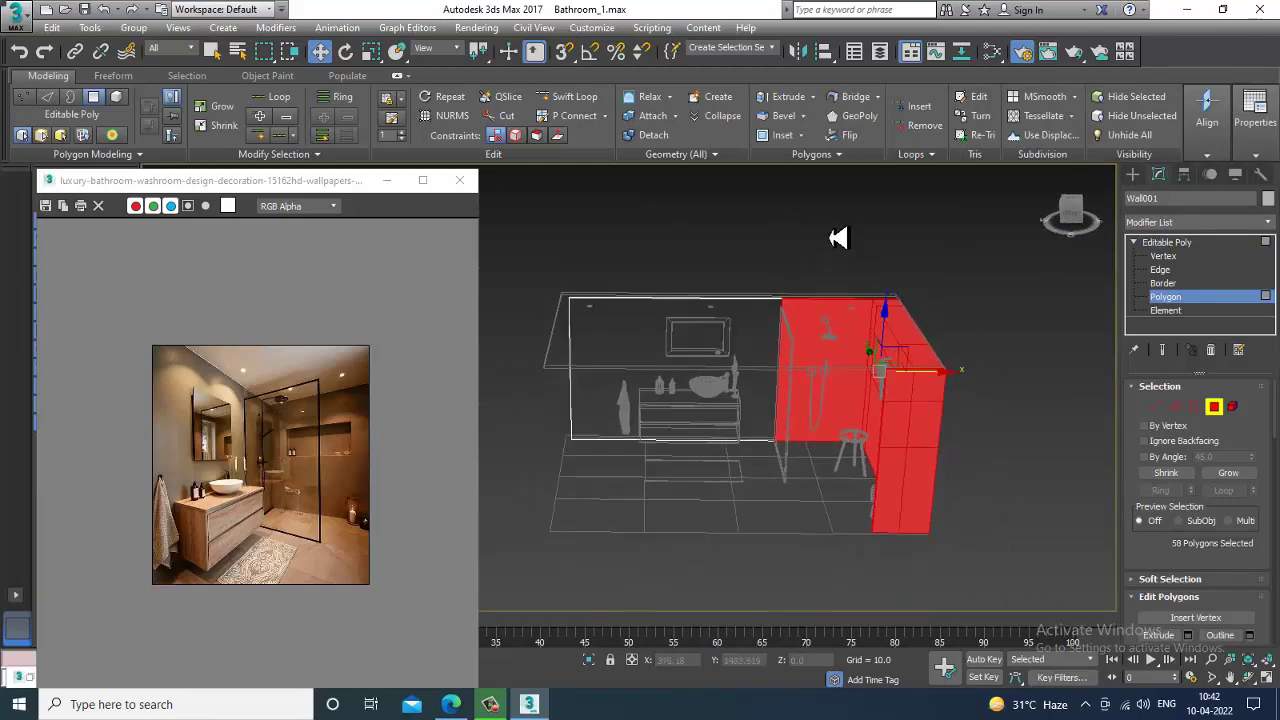
scroll(894, 395, "up", 6)
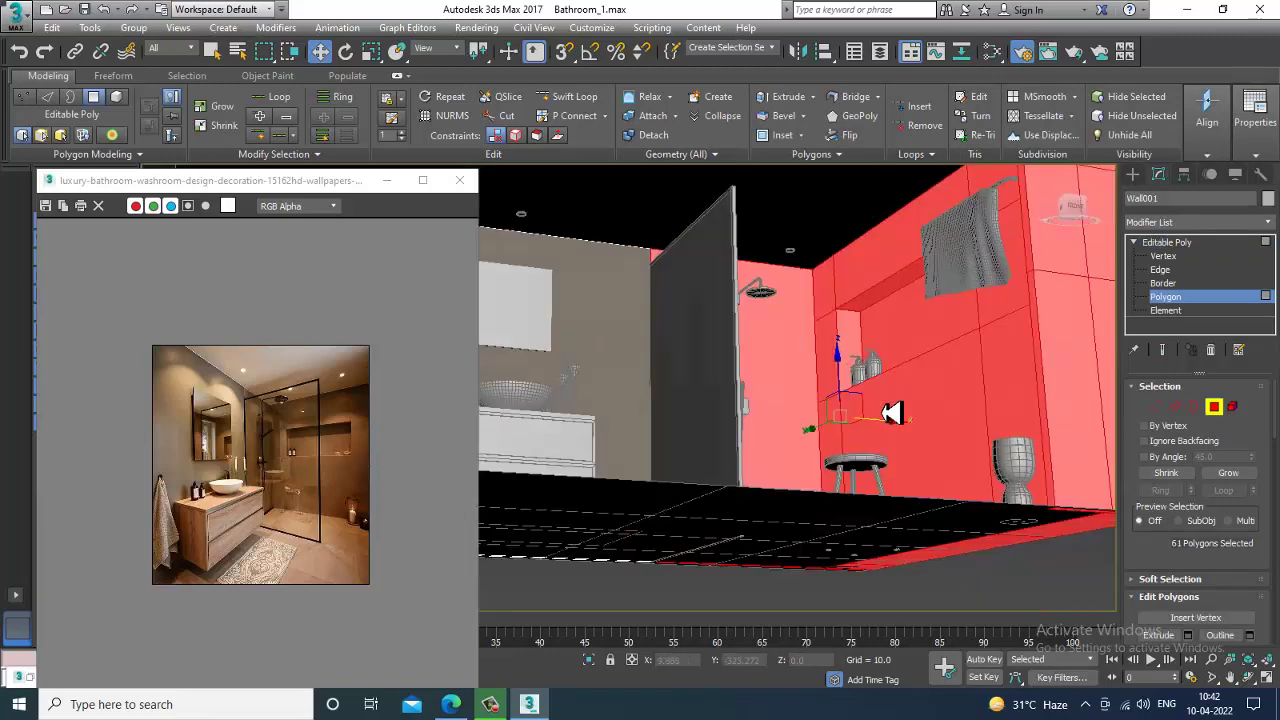
middle_click_drag(893, 413, 911, 449, "alt")
key("m")
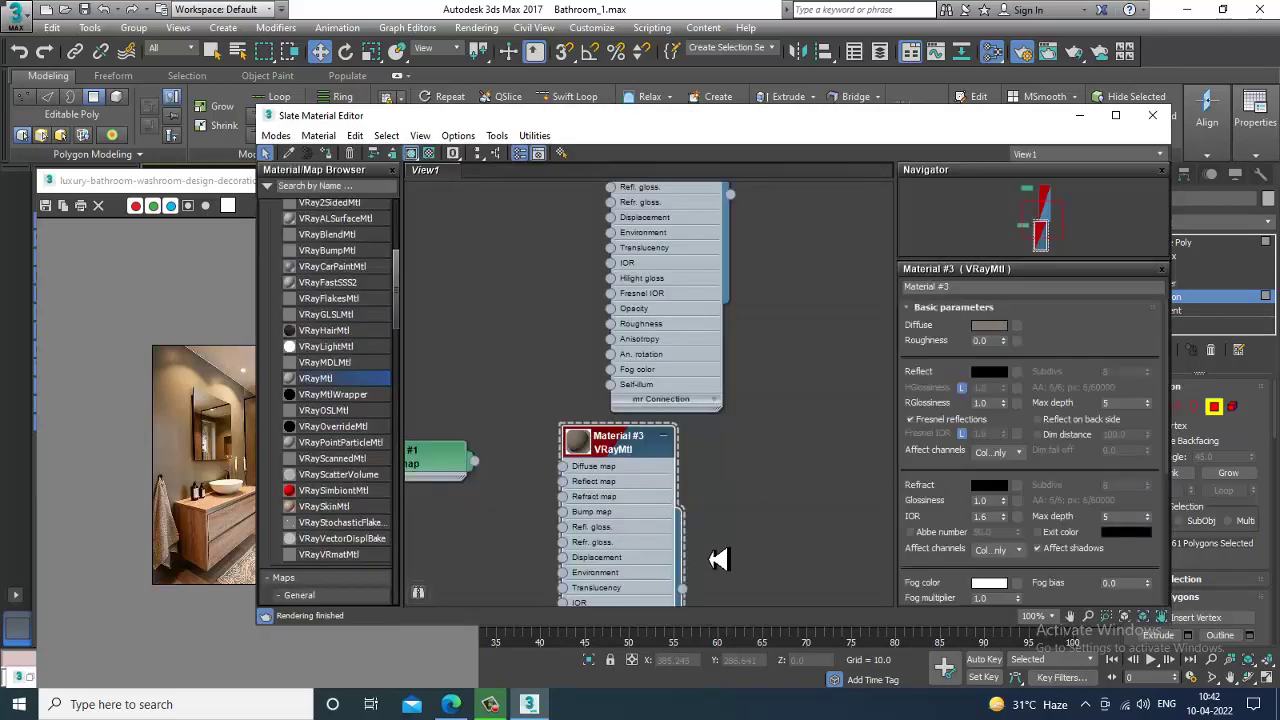
middle_click_drag(712, 557, 761, 243)
left_click_drag(350, 388, 634, 443)
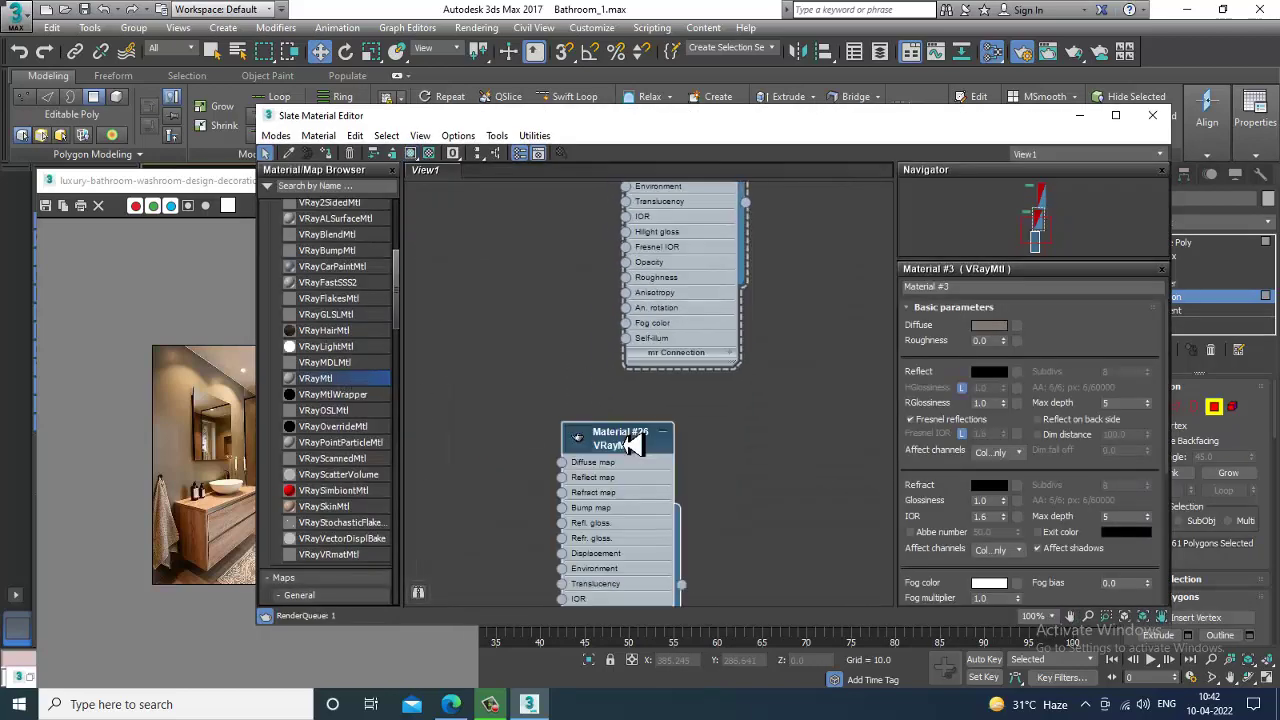
double_click(634, 443)
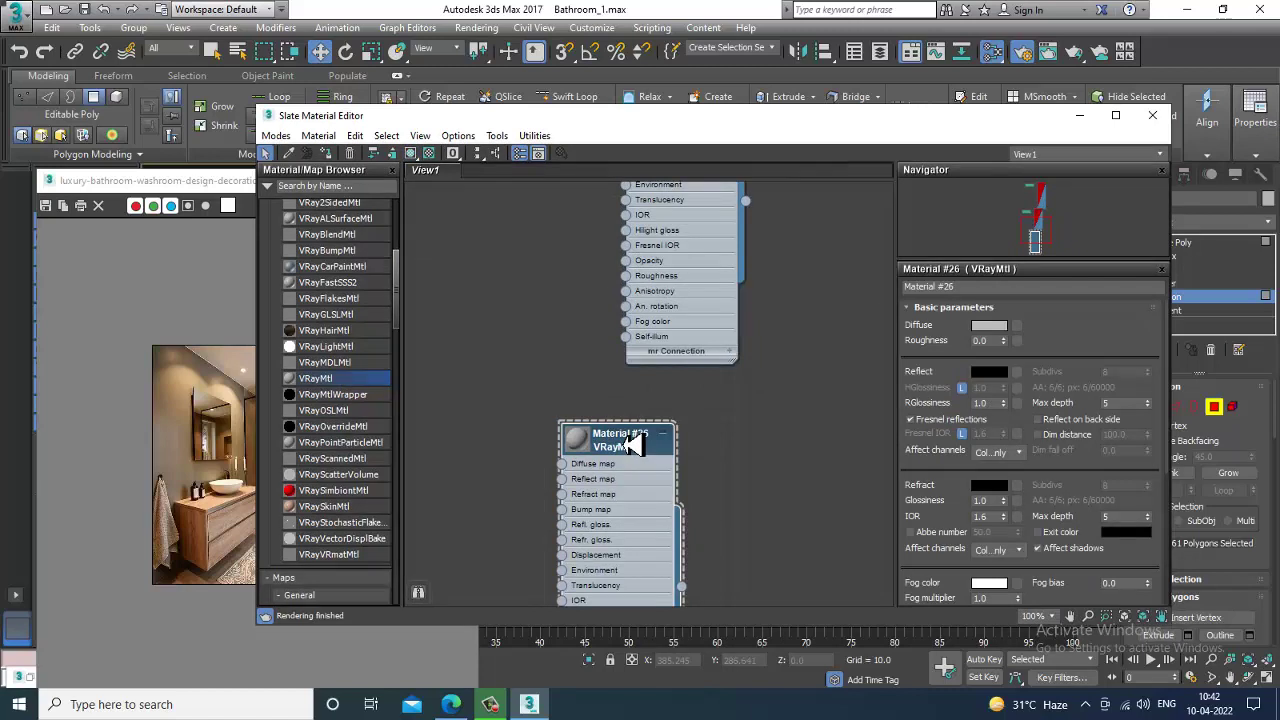
left_click(1018, 327)
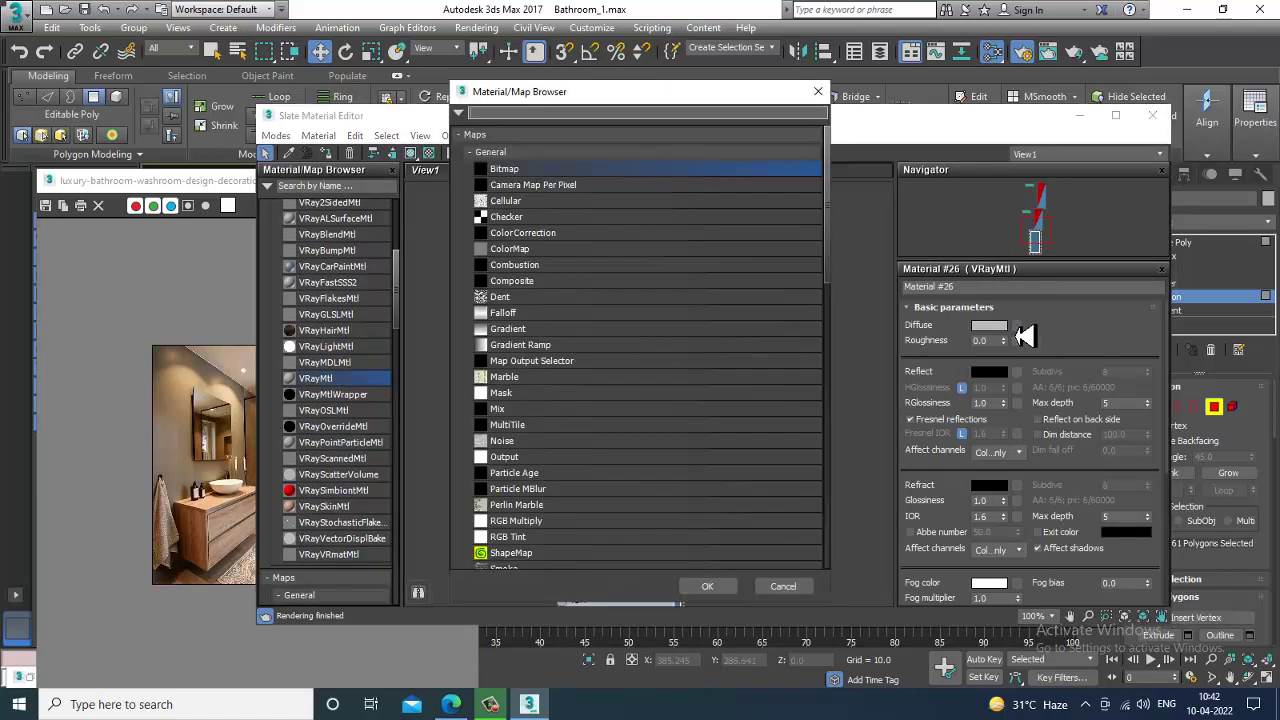
double_click(520, 172)
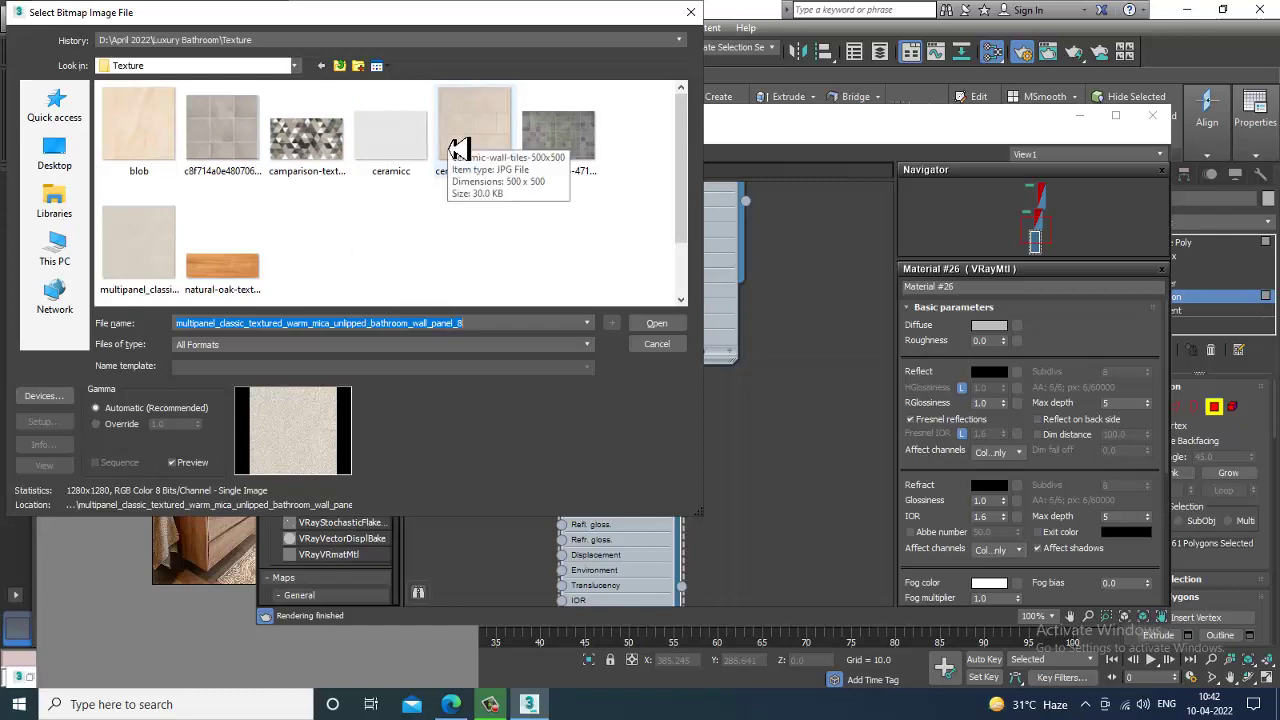
double_click(563, 146)
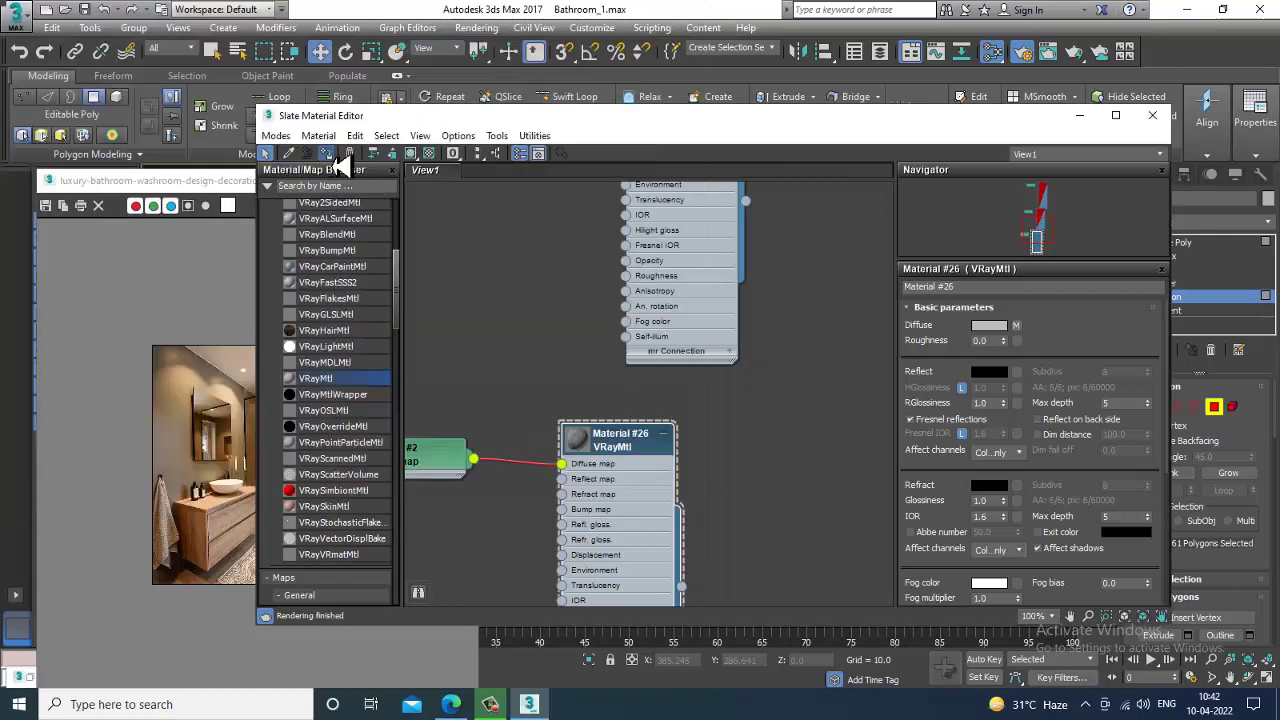
left_click(1082, 117)
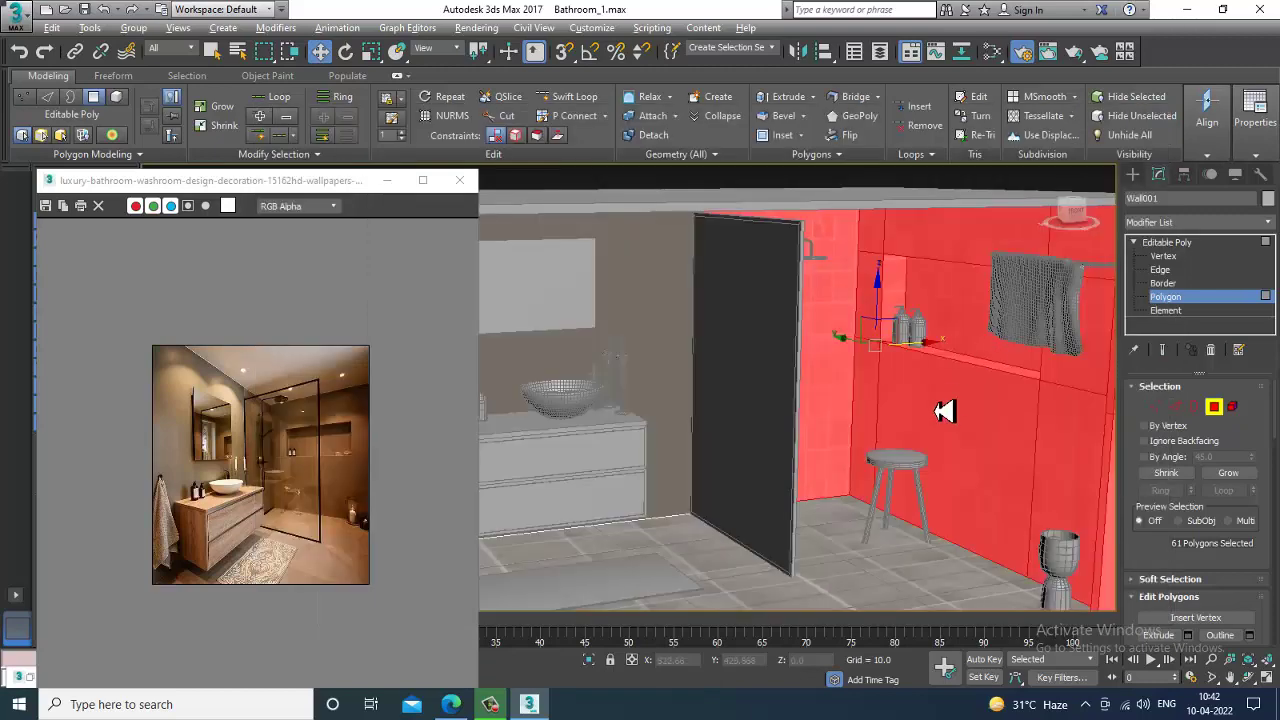
Set the mosaic bitmap's U and V tiling to 3.0.
scroll(854, 394, "down", 2)
middle_click_drag(854, 394, 1049, 414, "alt")
scroll(1049, 414, "up", 3)
key("m")
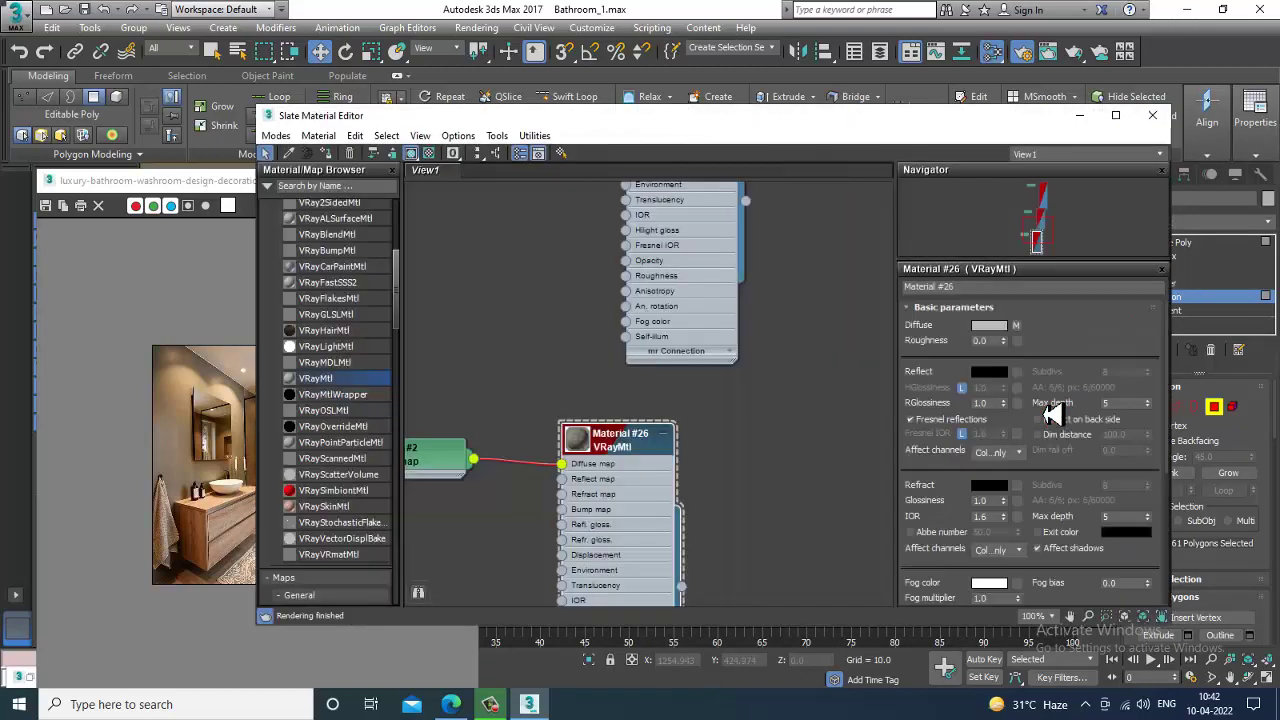
left_click(1025, 331)
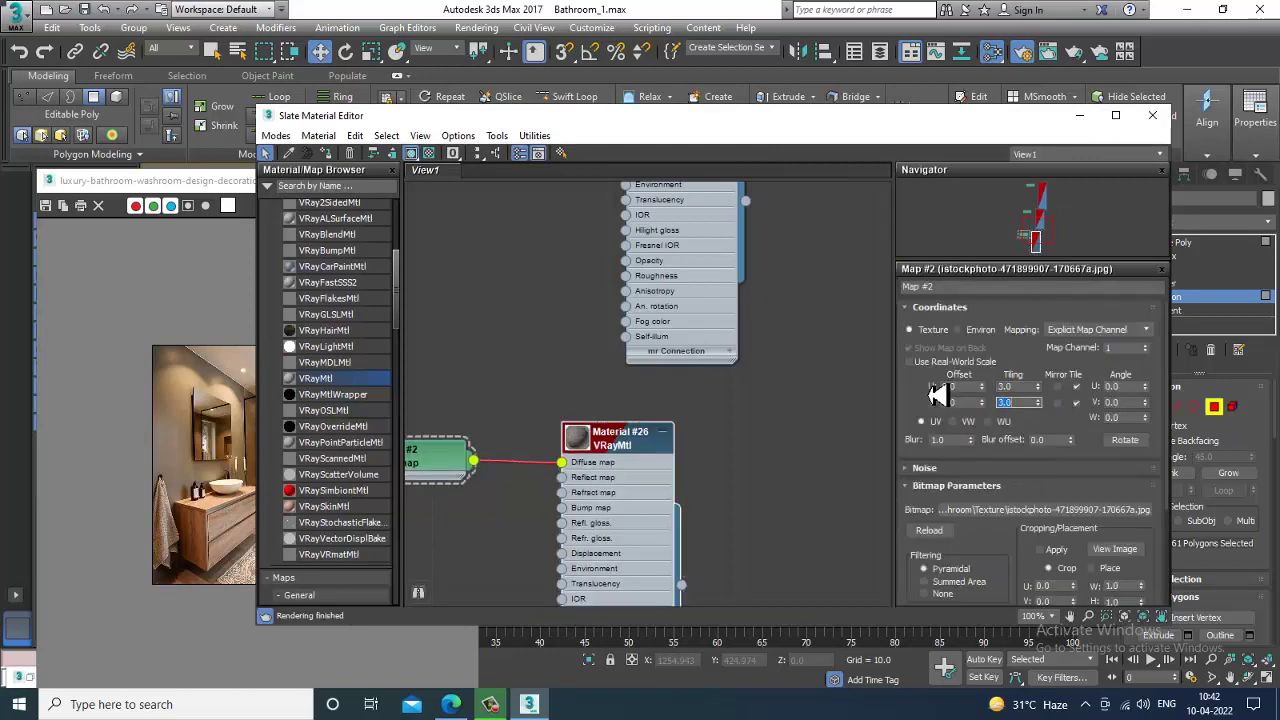
left_click(1082, 118)
Clear the polygon selection and examine the mosaic tile scale on the shower walls.
scroll(886, 443, "down", 3)
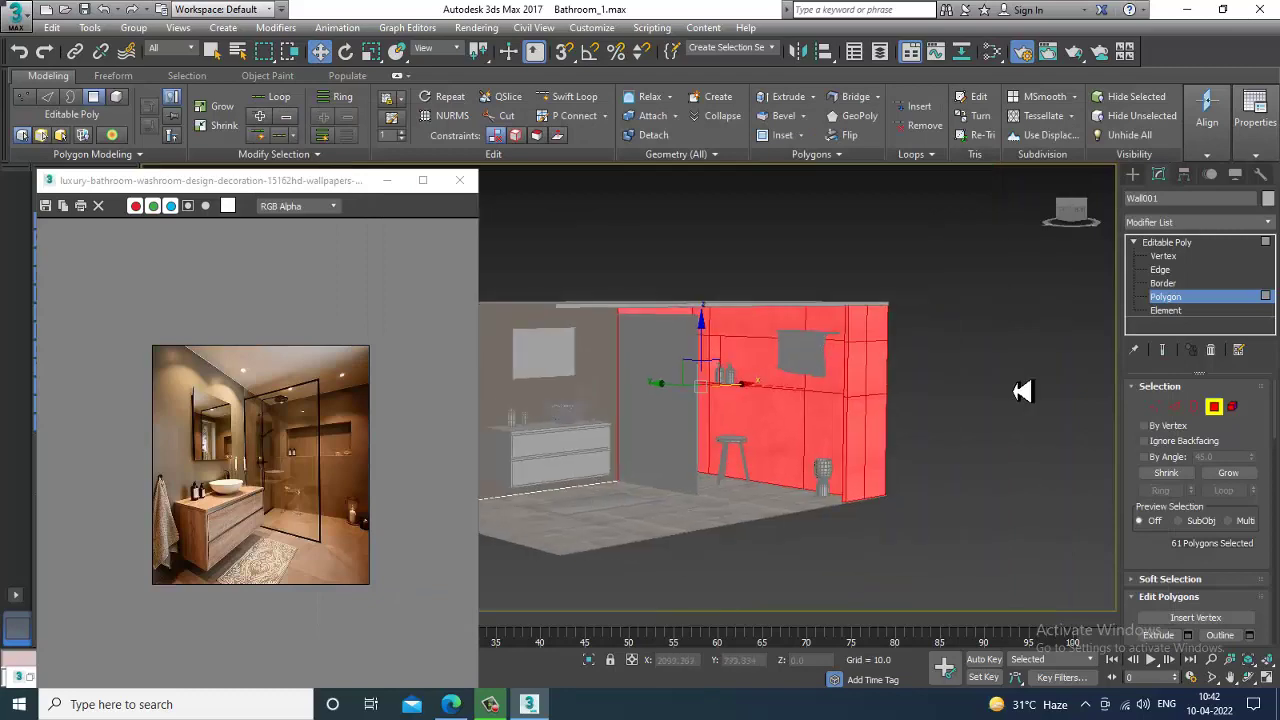
left_click(1020, 388)
scroll(829, 377, "up", 3)
middle_click_drag(829, 377, 928, 362)
middle_click_drag(903, 405, 862, 438, "alt")
scroll(1014, 437, "down", 5)
scroll(971, 437, "up", 5)
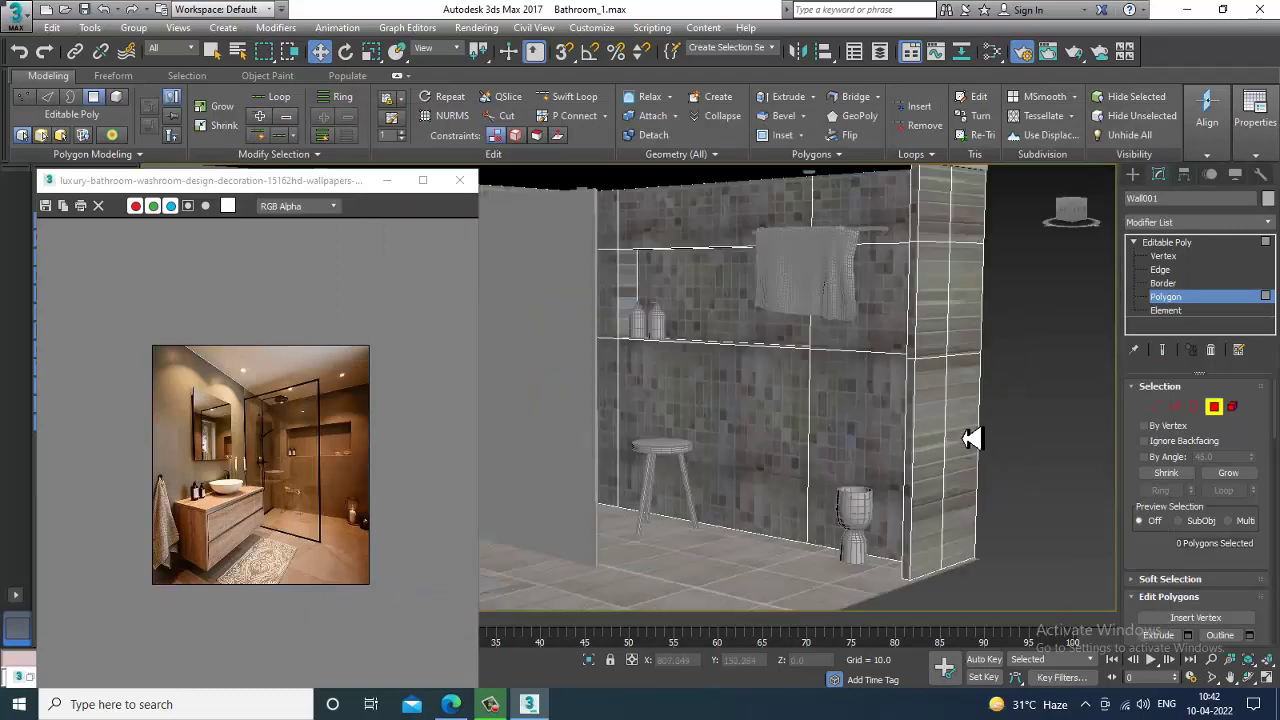
middle_click_drag(971, 437, 946, 421, "alt")
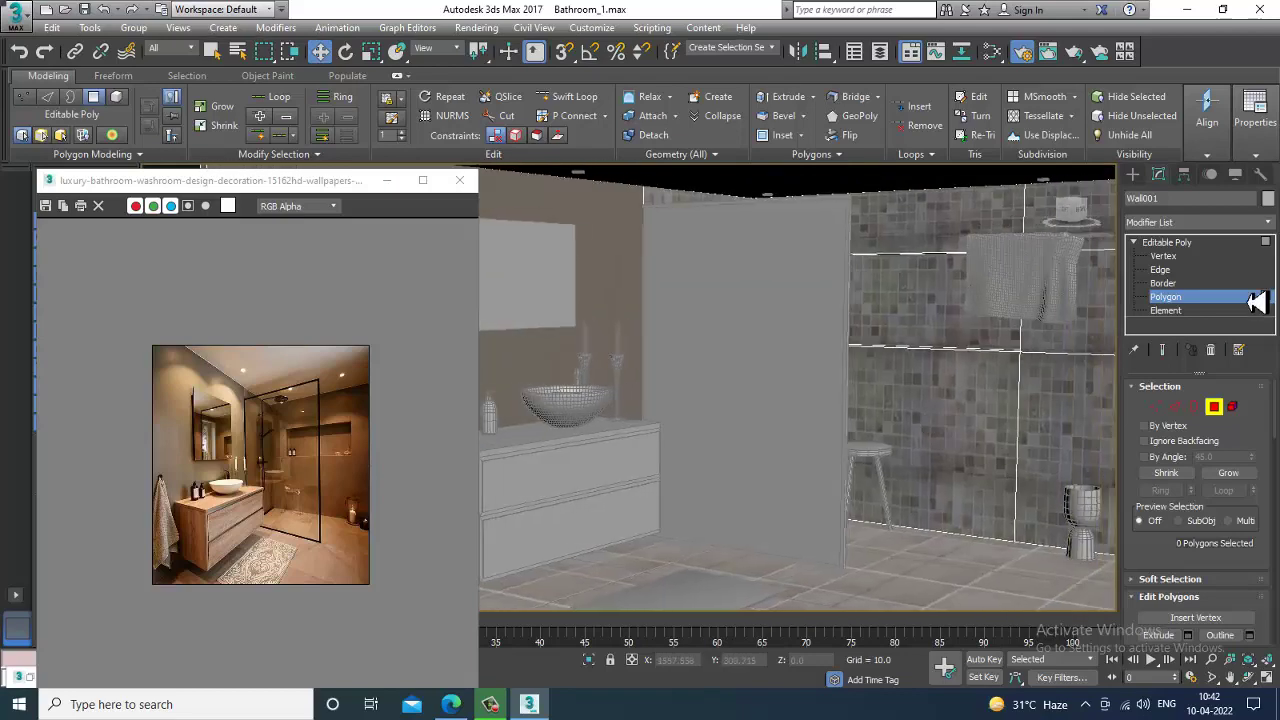
Rename the mosaic tile material as wall and set its reflection color to a mid gray.
left_click(1200, 246)
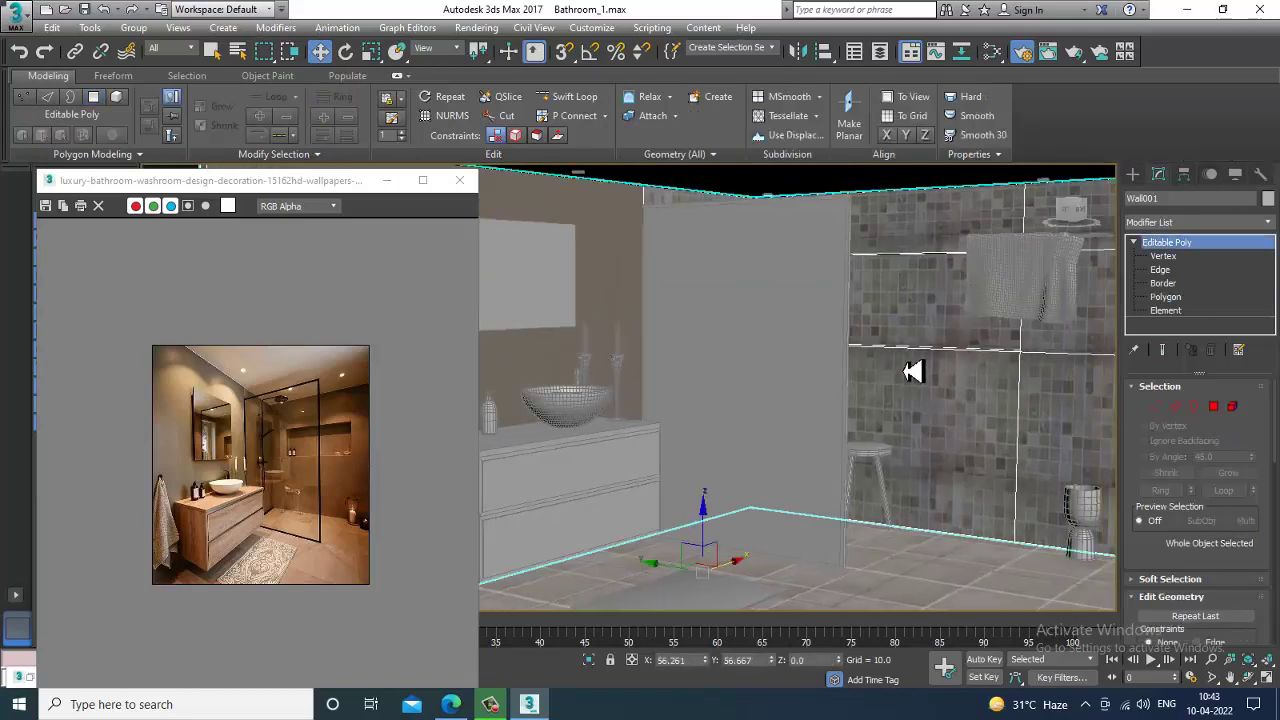
key("m")
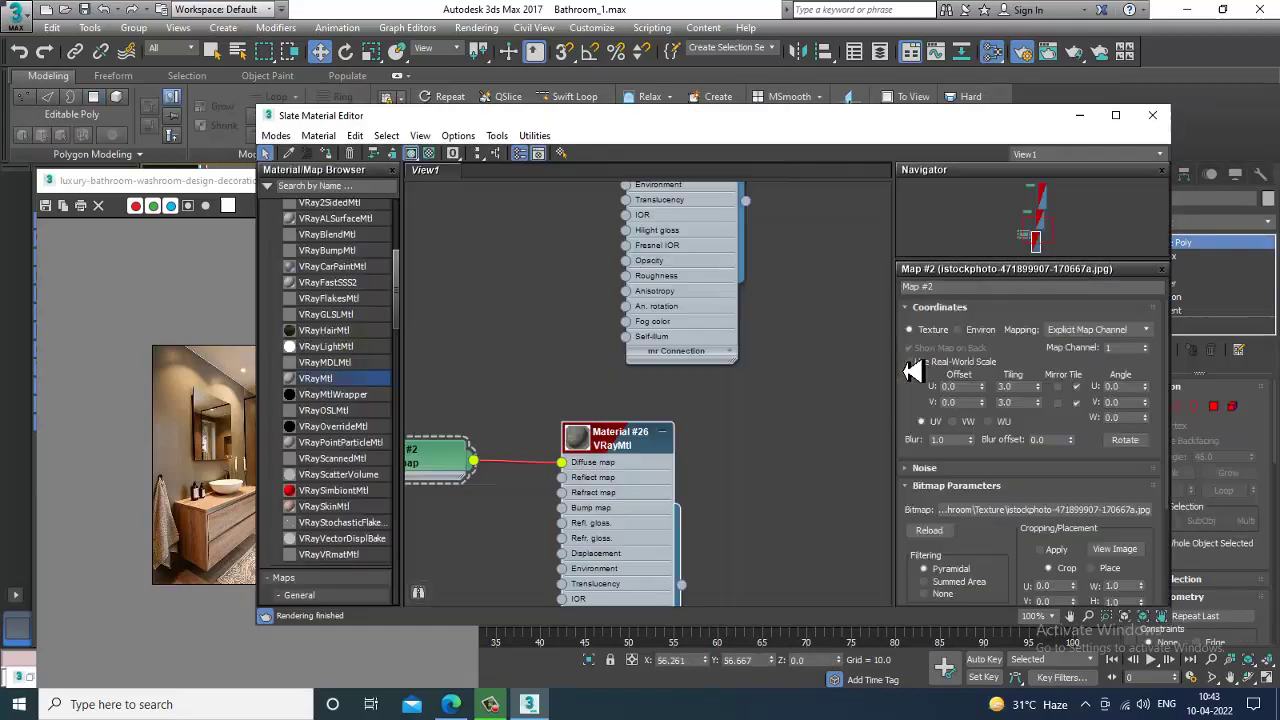
double_click(636, 452)
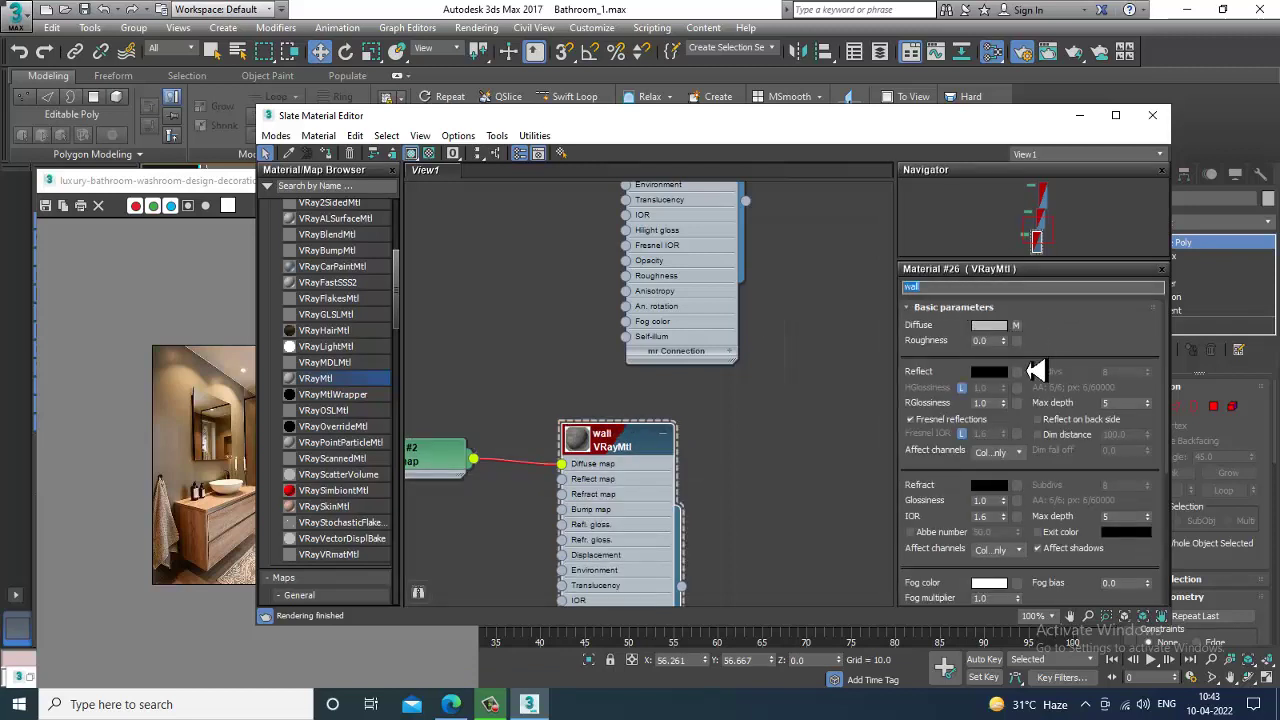
left_click(992, 374)
left_click_drag(475, 122, 490, 155)
left_click(592, 245)
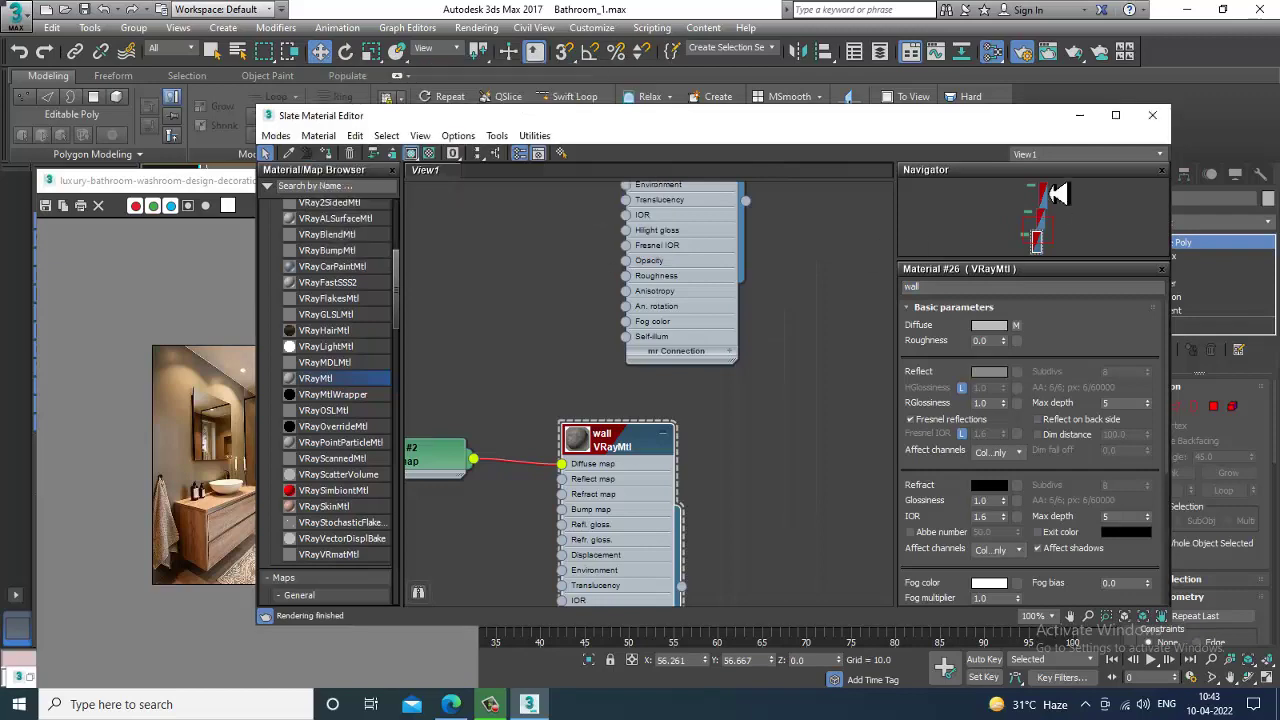
left_click(1085, 115)
middle_click_drag(838, 449, 898, 447, "alt")
scroll(875, 473, "down", 3)
key("4")
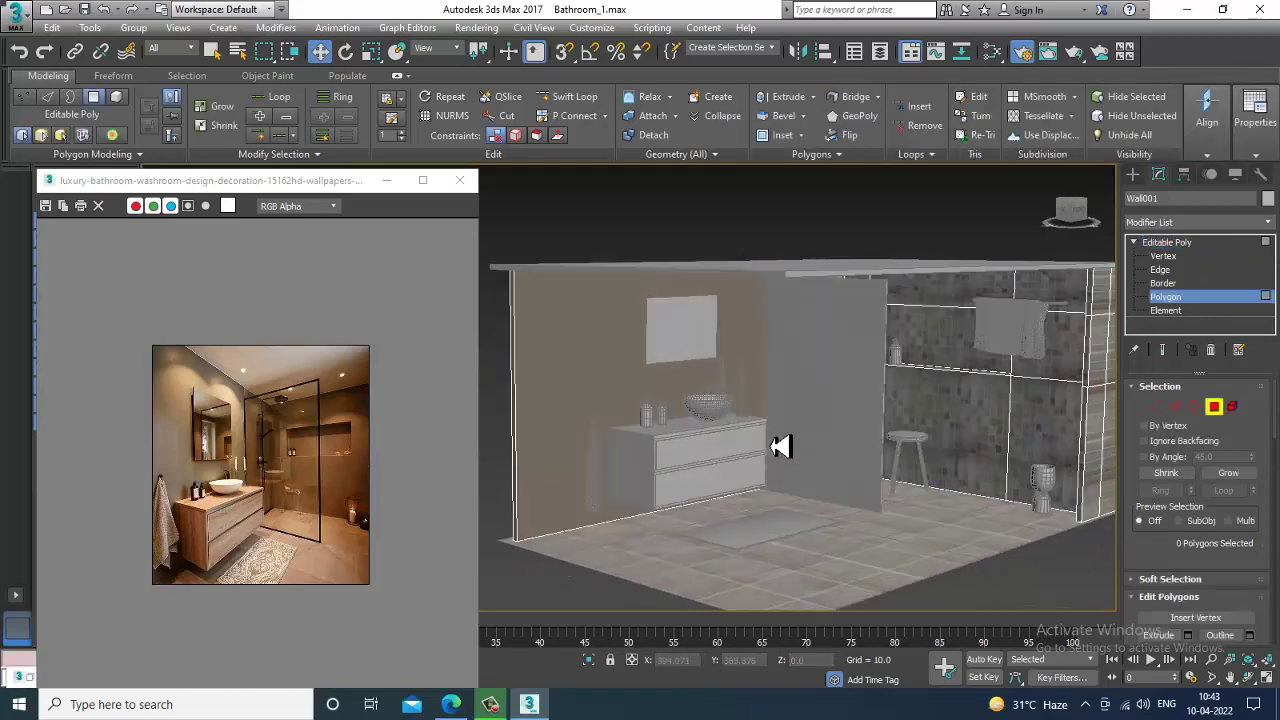
scroll(772, 446, "up", 4)
left_click(704, 454)
middle_click_drag(762, 432, 846, 411, "alt")
left_click(1208, 243)
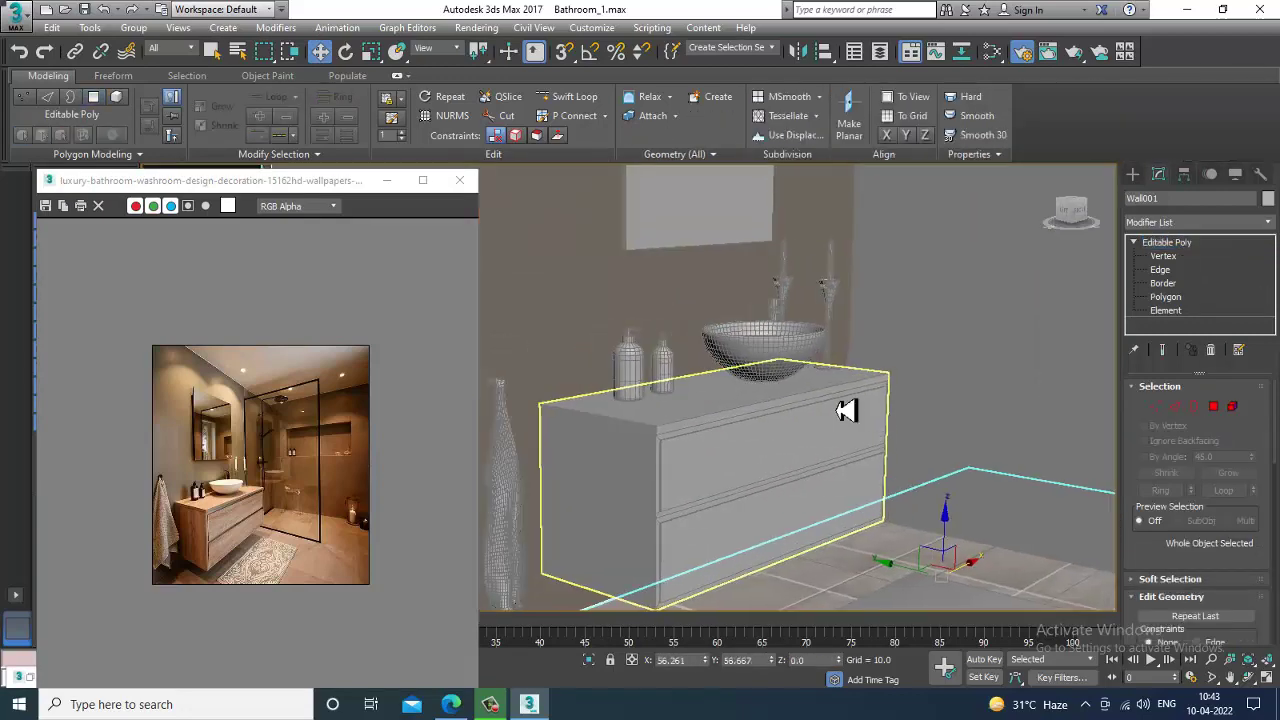
Create a VRayMtl with the natural-oak wood bitmap as diffuse map and assign it to the vanity cabinet.
left_click(797, 499)
middle_click_drag(797, 499, 824, 501, "alt")
key("m")
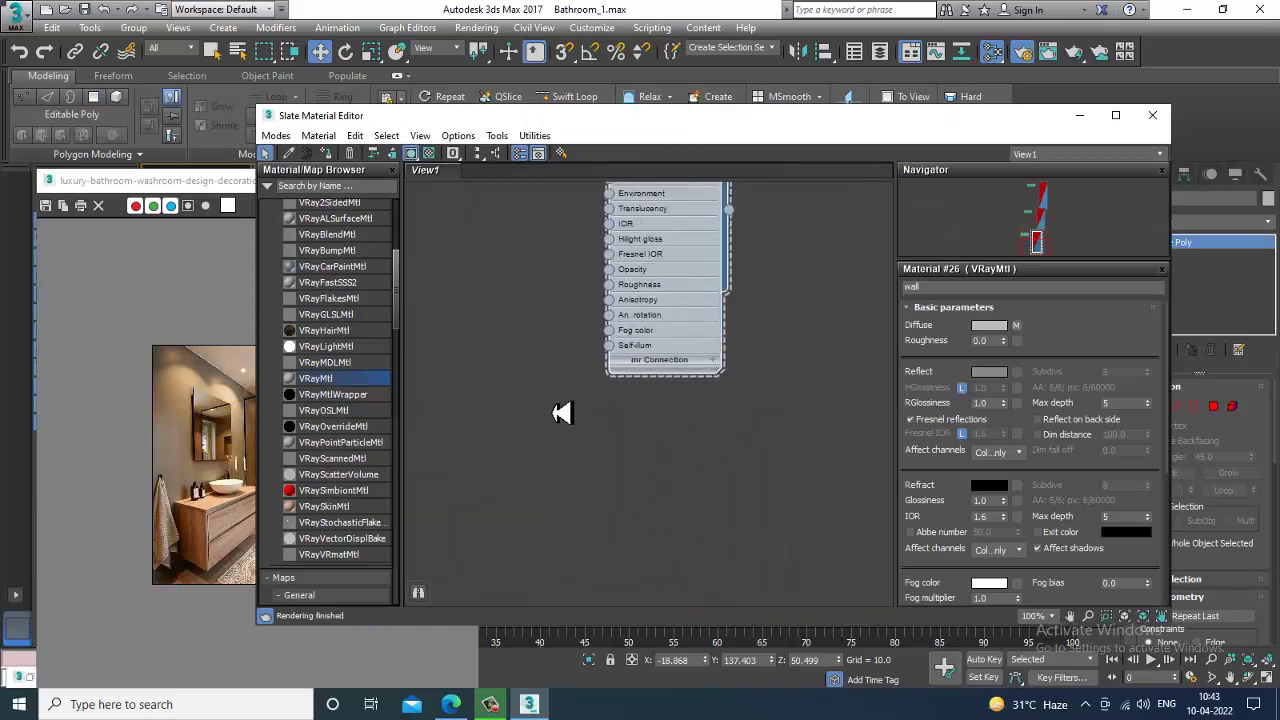
left_click_drag(562, 413, 563, 408)
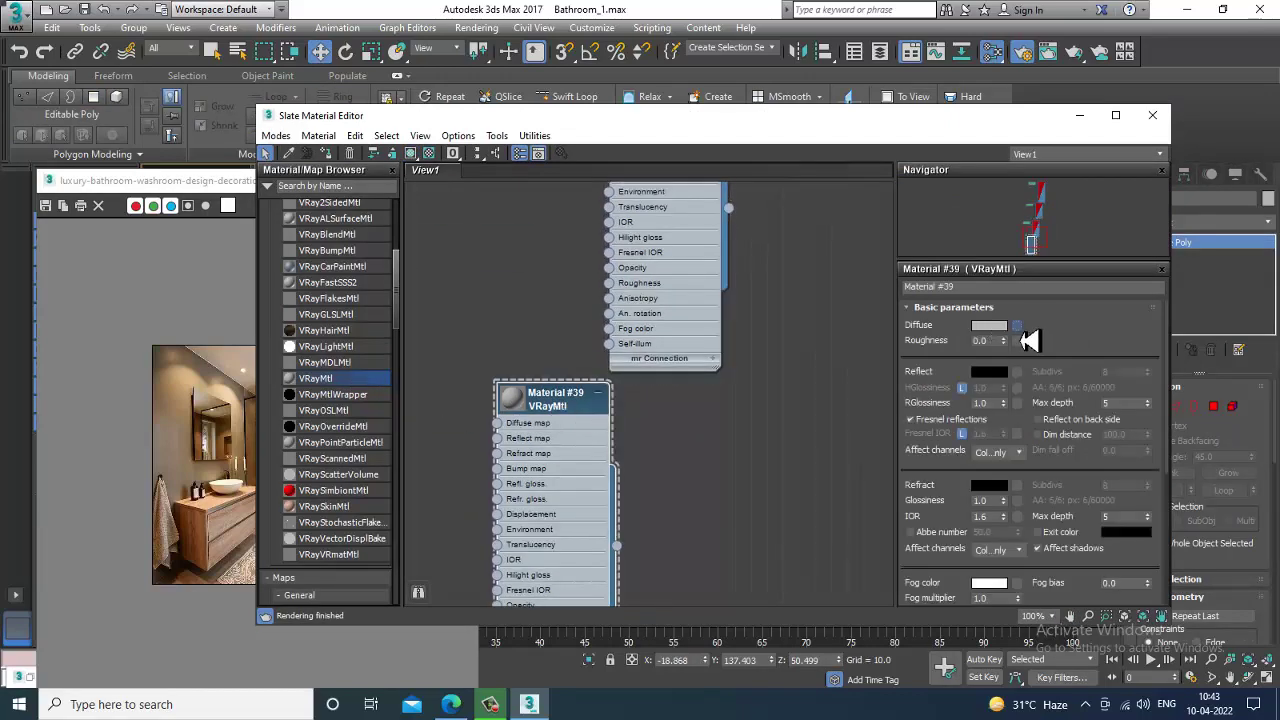
left_click(1017, 326)
double_click(525, 168)
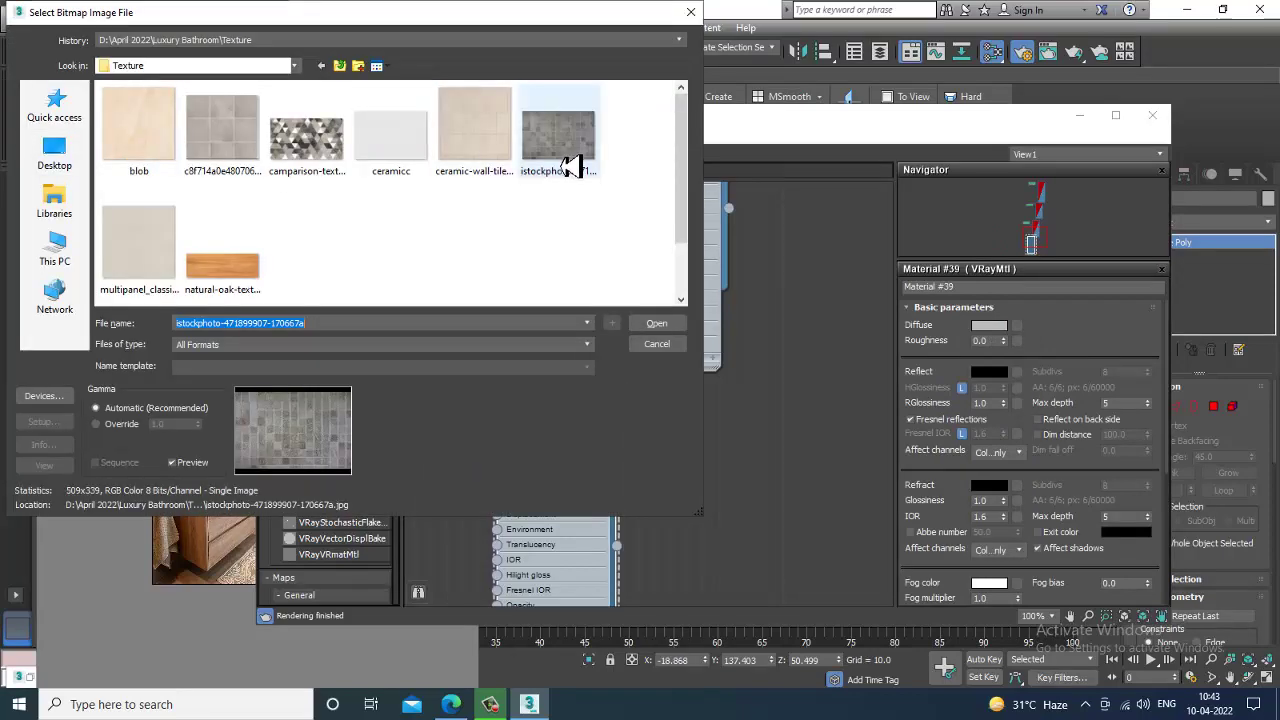
double_click(222, 265)
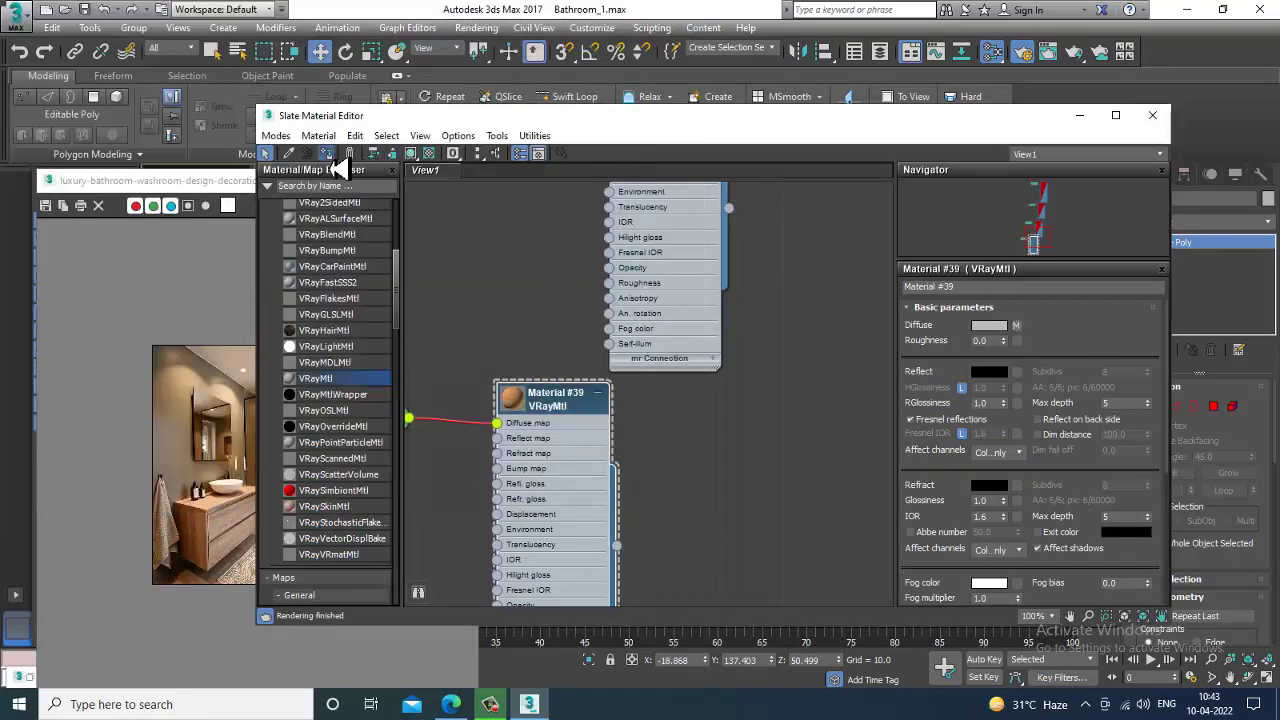
Set the wood material's reflection color to RGB 75, 75, 75 and check the vanity cabinet.
left_click(989, 371)
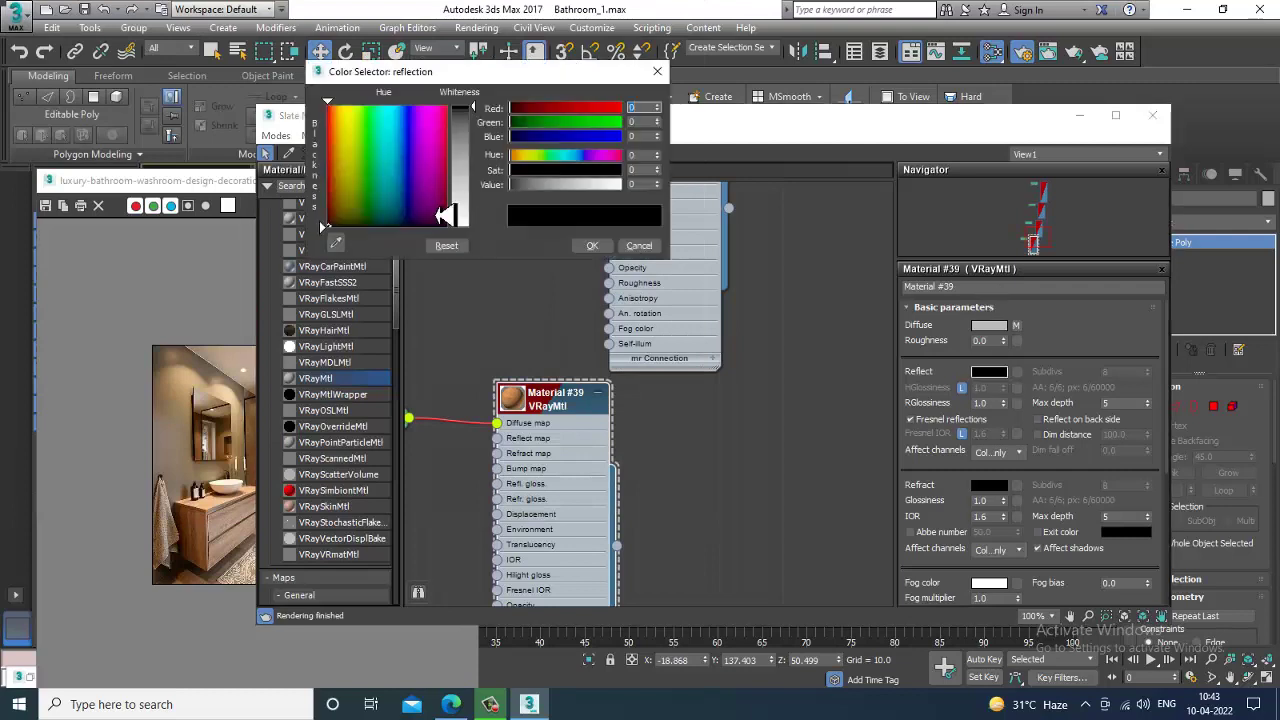
left_click_drag(445, 215, 491, 134)
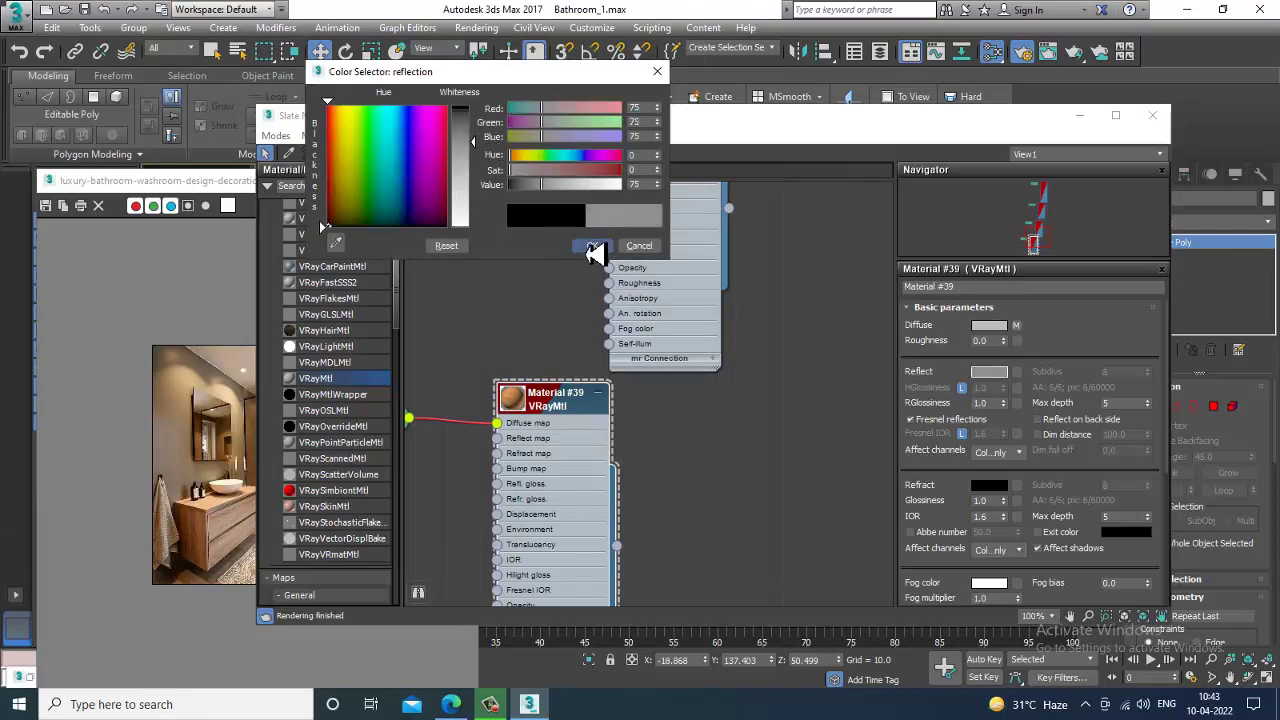
left_click(594, 246)
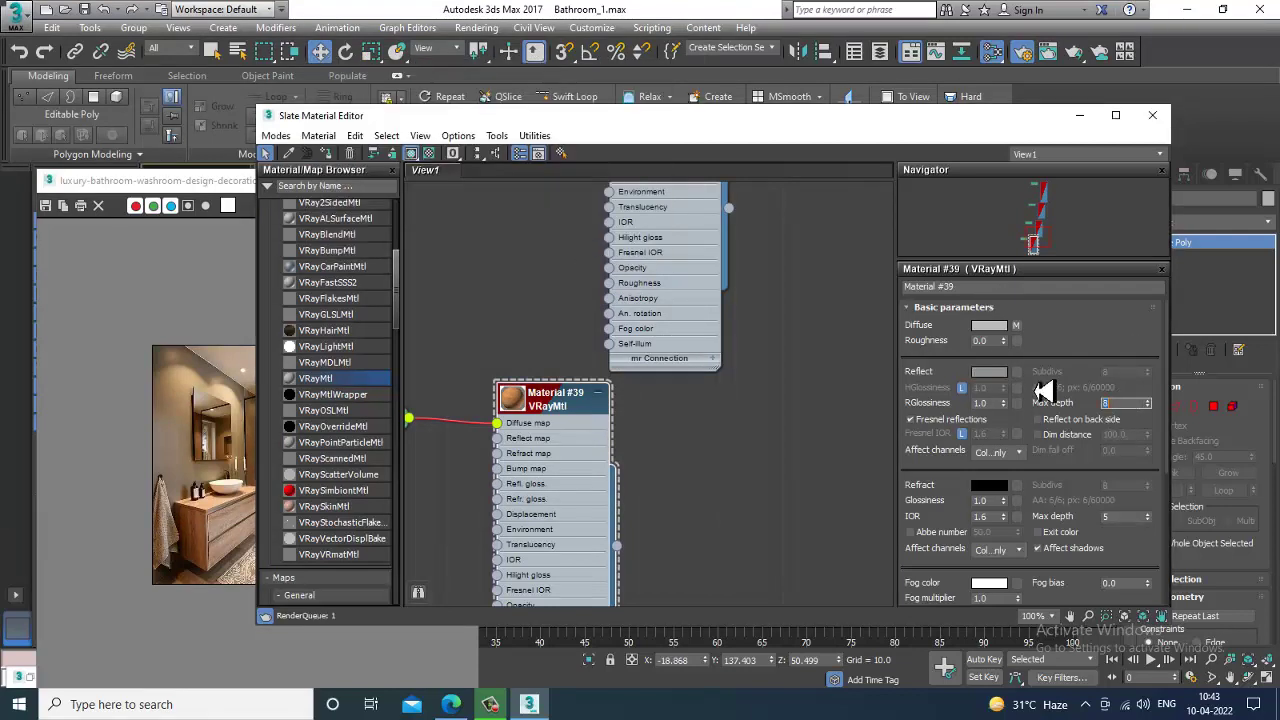
left_click(1081, 116)
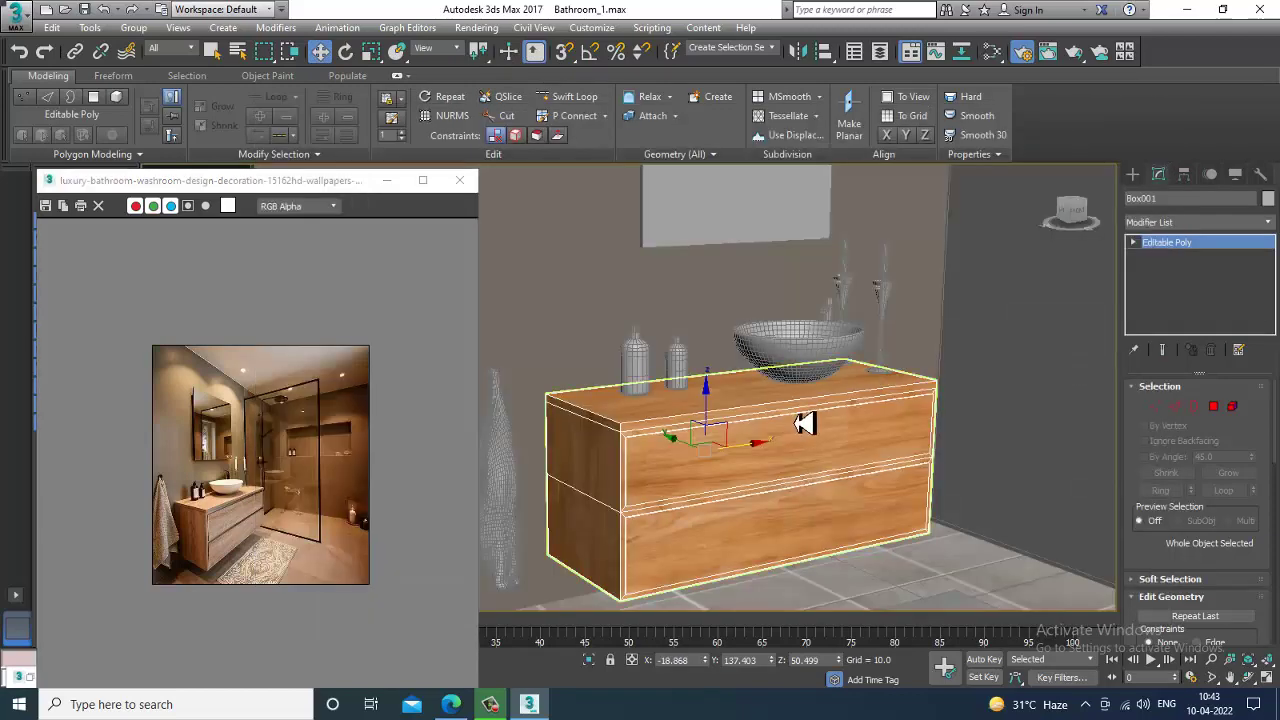
Apply a UVW Map modifier with Box mapping to the wood vanity cabinet.
middle_click_drag(806, 424, 846, 437, "alt")
left_click(1203, 222)
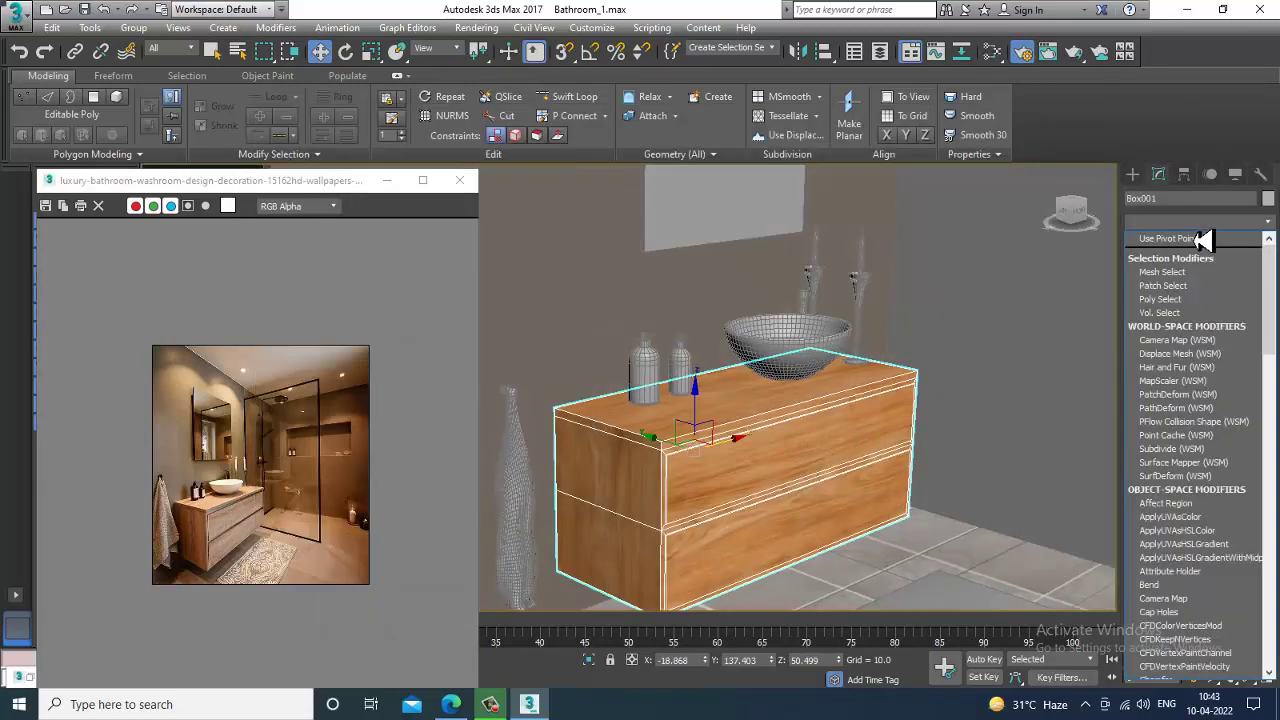
scroll(1211, 440, "down", 10)
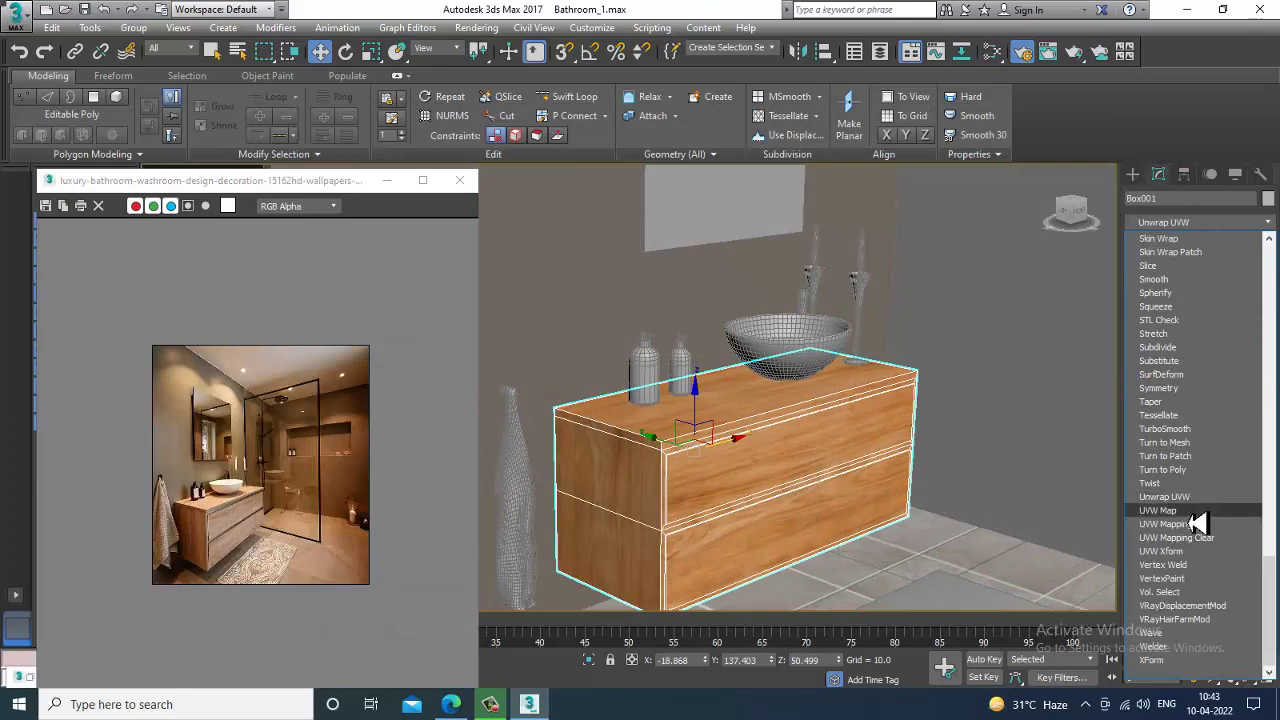
left_click(1197, 520)
left_click(1168, 478)
scroll(960, 494, "down", 3)
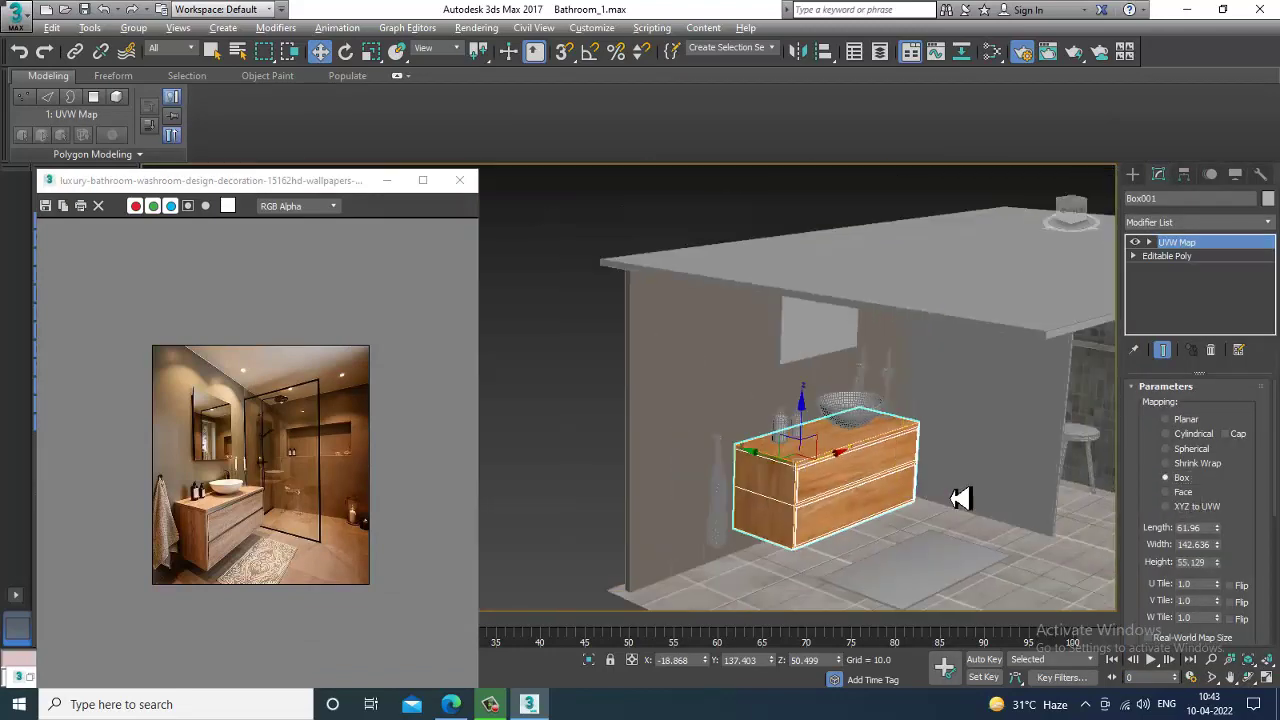
scroll(937, 491, "up", 5)
middle_click_drag(740, 500, 900, 480, "alt")
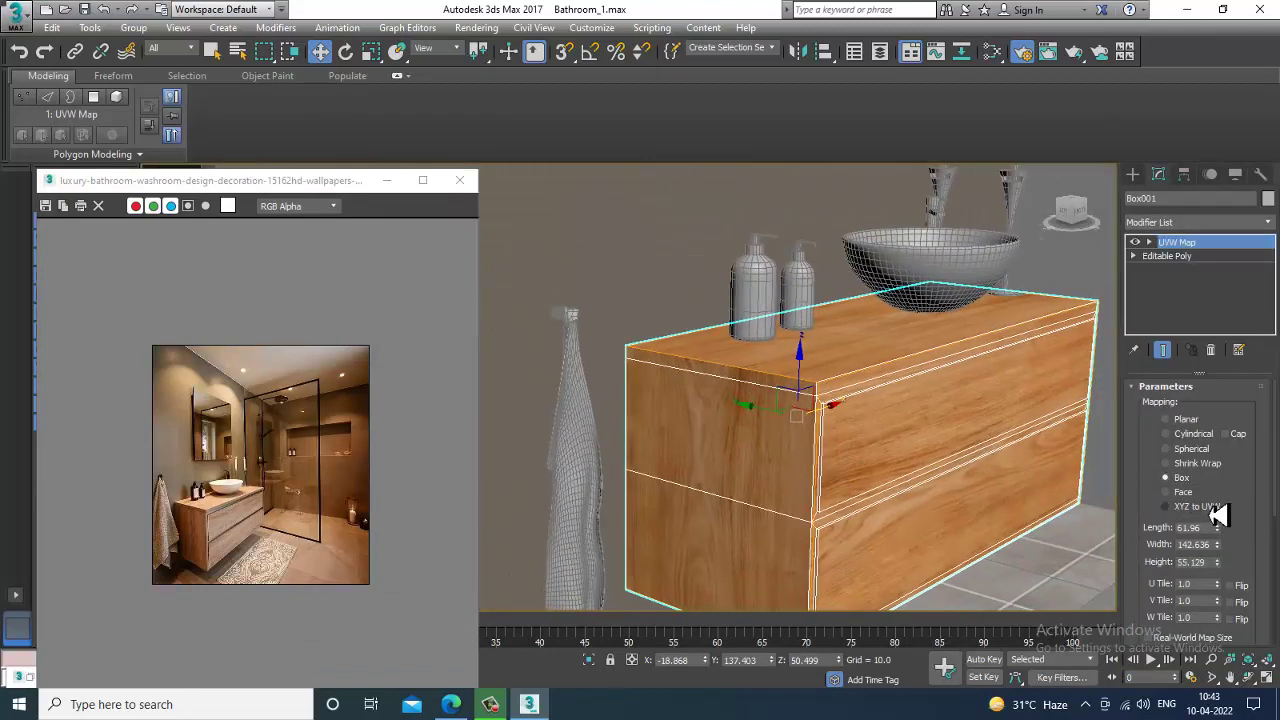
Fit the box mapping to the vanity cabinet and convert the cabinet to an Editable Poly.
left_click_drag(1217, 562, 1250, 354)
left_click(1182, 548)
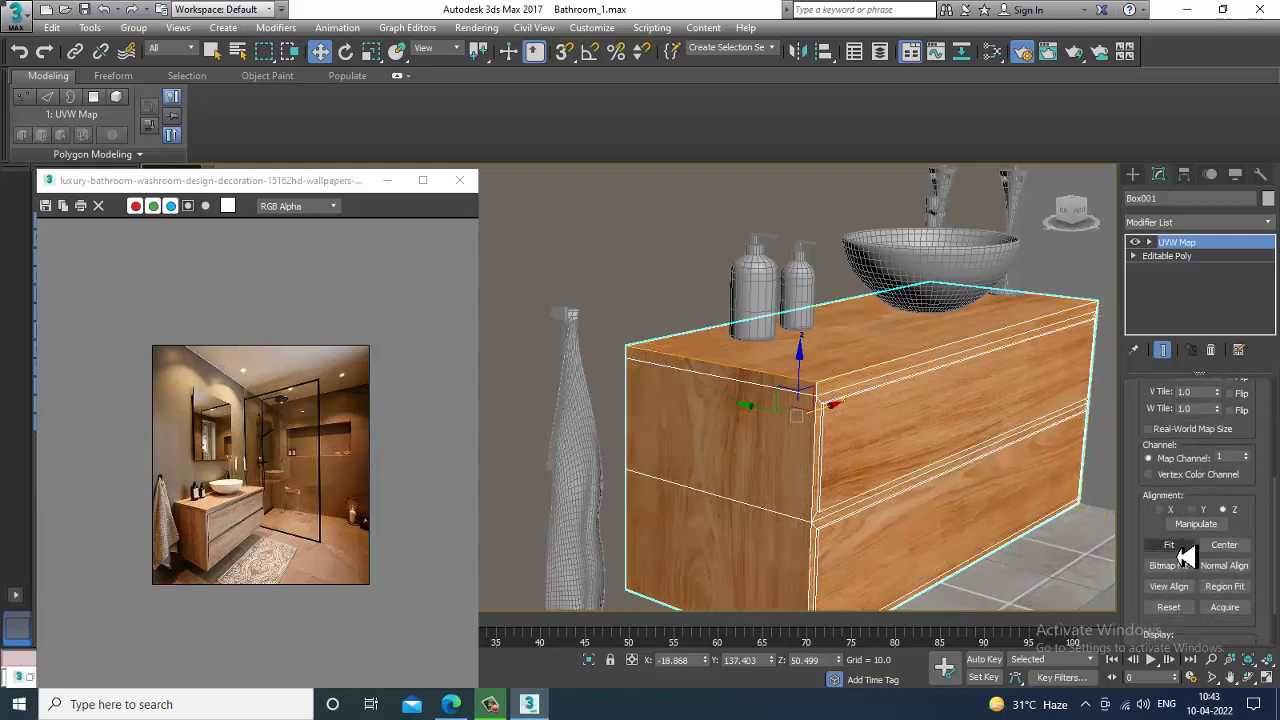
scroll(729, 443, "down", 6)
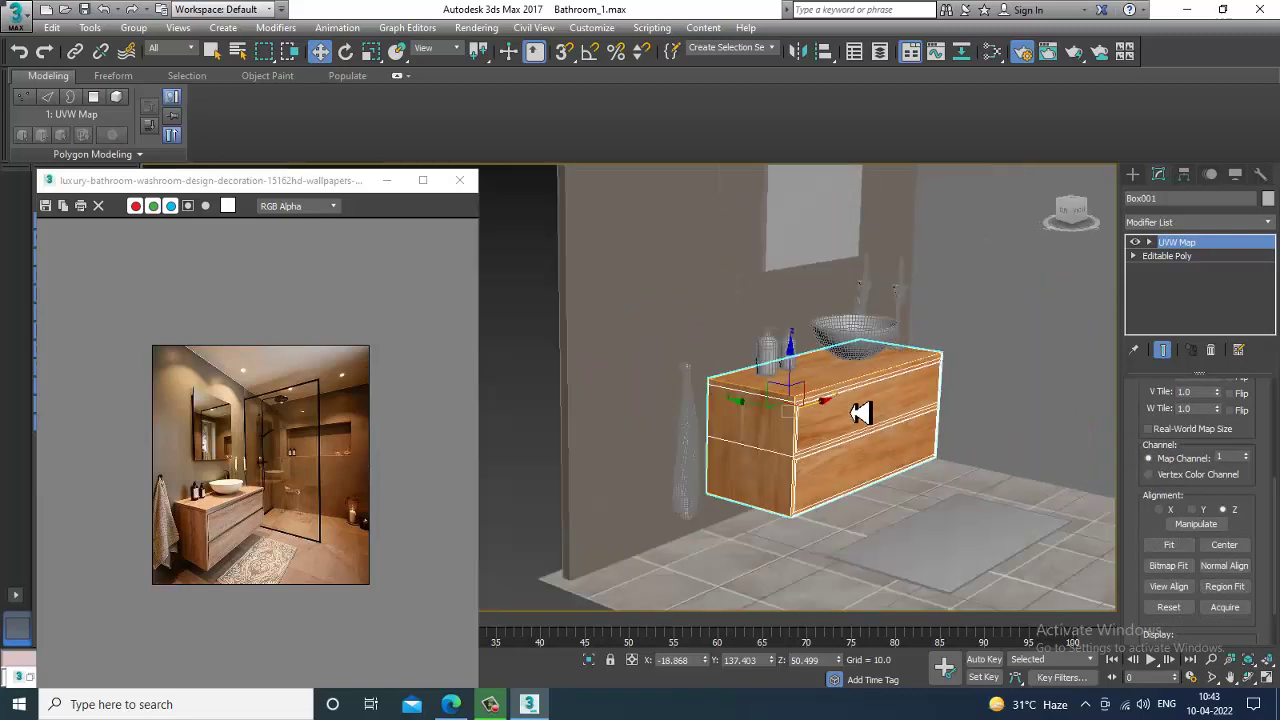
scroll(830, 437, "up", 4)
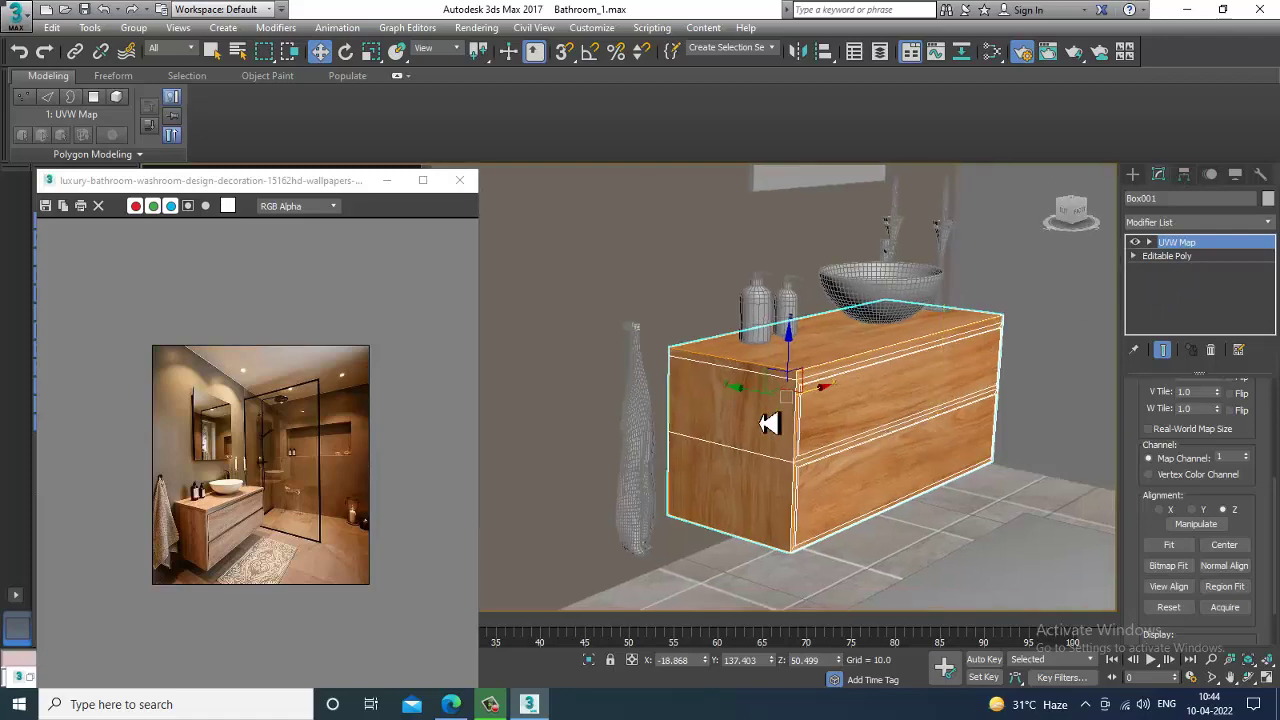
middle_click_drag(766, 423, 796, 405, "alt")
right_click(748, 352)
mouse_move(840, 533)
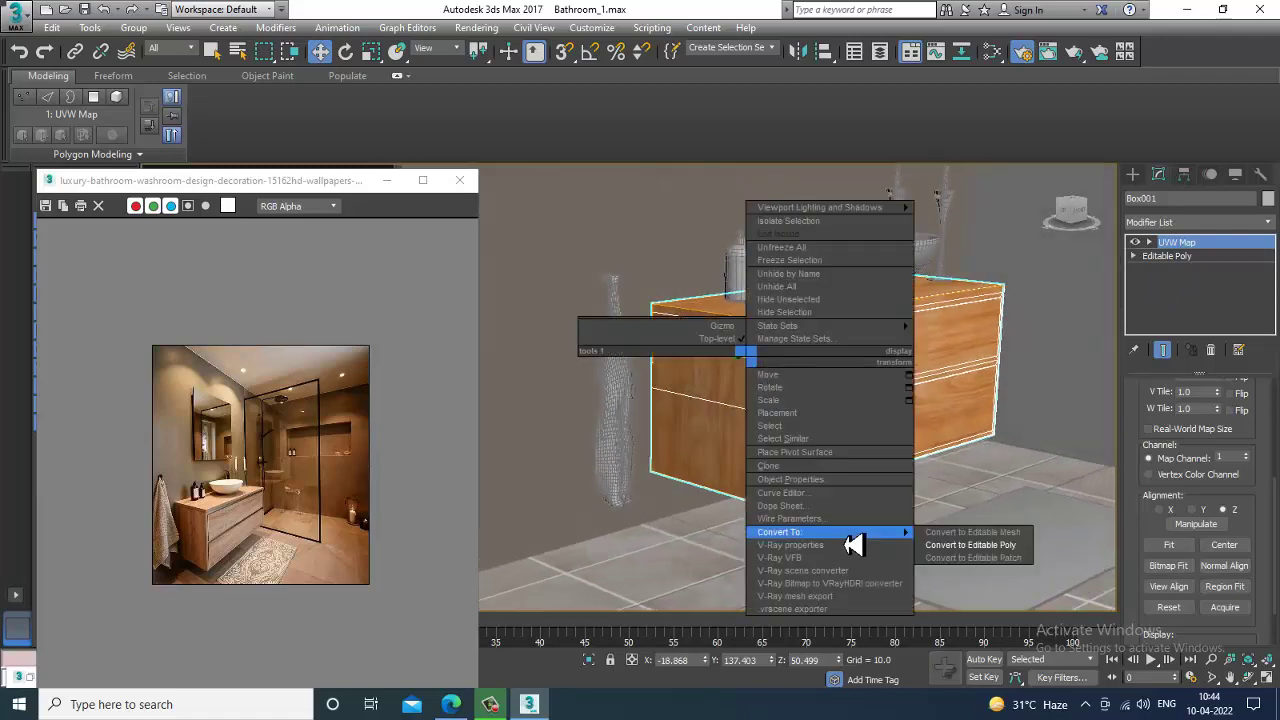
left_click(1040, 545)
middle_click_drag(940, 483, 880, 429, "alt")
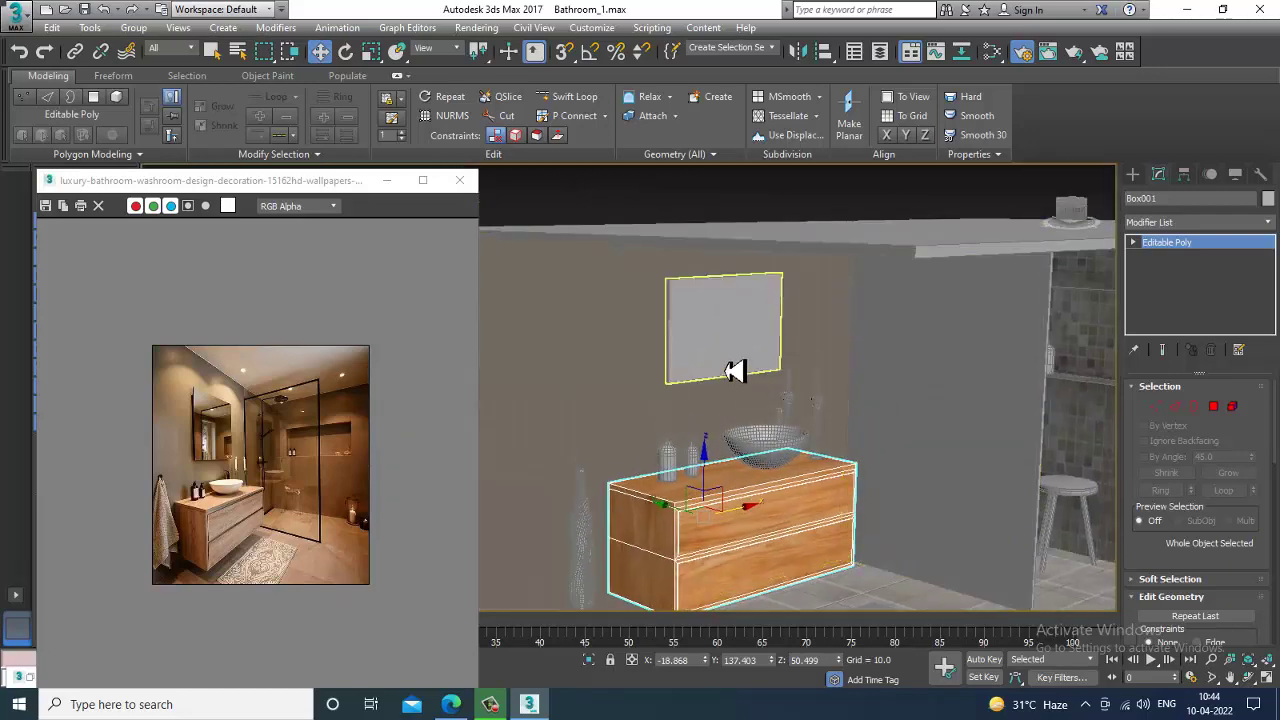
Select the two large pane polygons on both sides of the shower partition.
left_click(934, 388)
middle_click_drag(1070, 417, 1150, 424, "alt")
left_click(1213, 406)
left_click(962, 449)
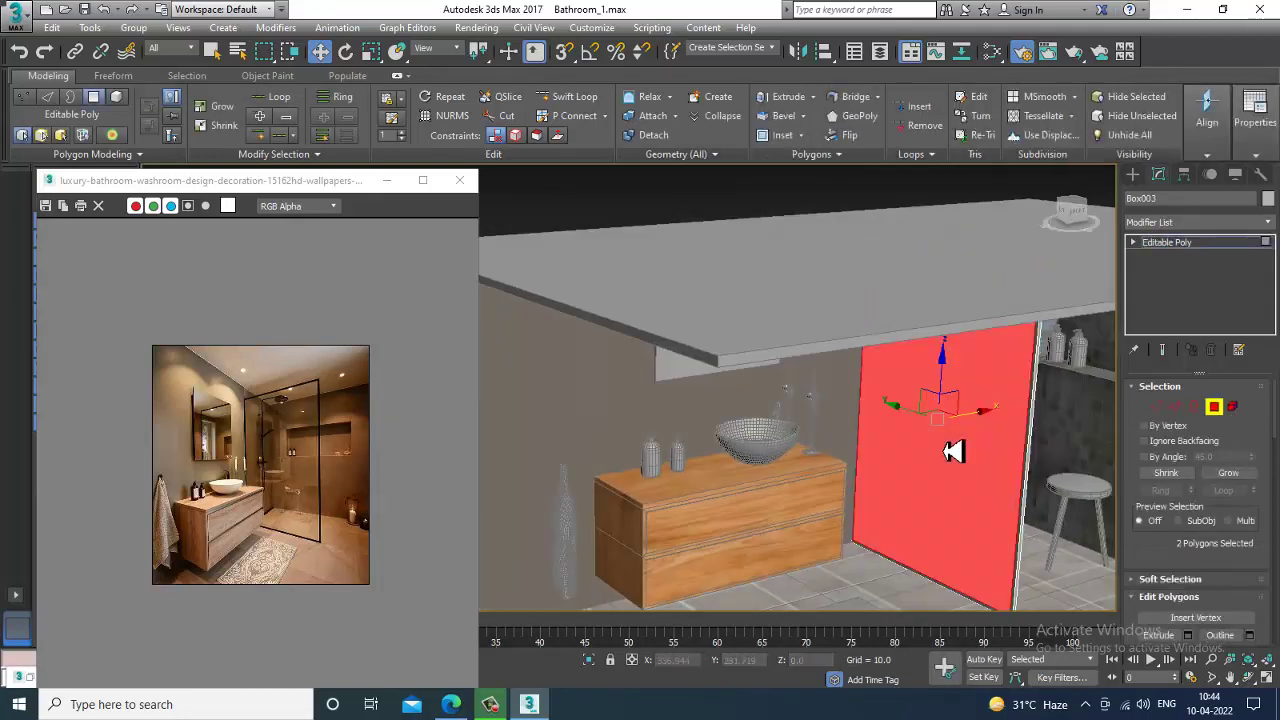
middle_click_drag(971, 449, 915, 467, "alt")
left_click(913, 369, "ctrl")
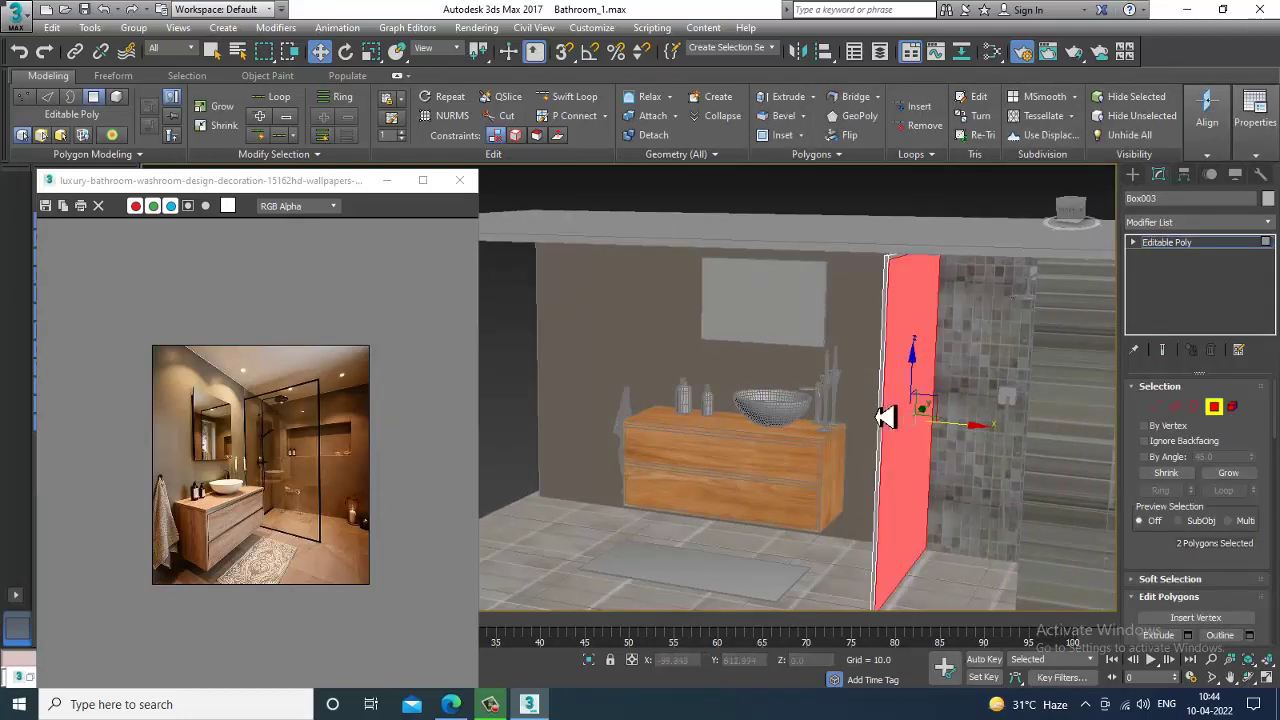
middle_click_drag(886, 418, 965, 448, "alt")
Create a VRayMtl for the shower pane and darken its diffuse color to a deeper gray.
key("m")
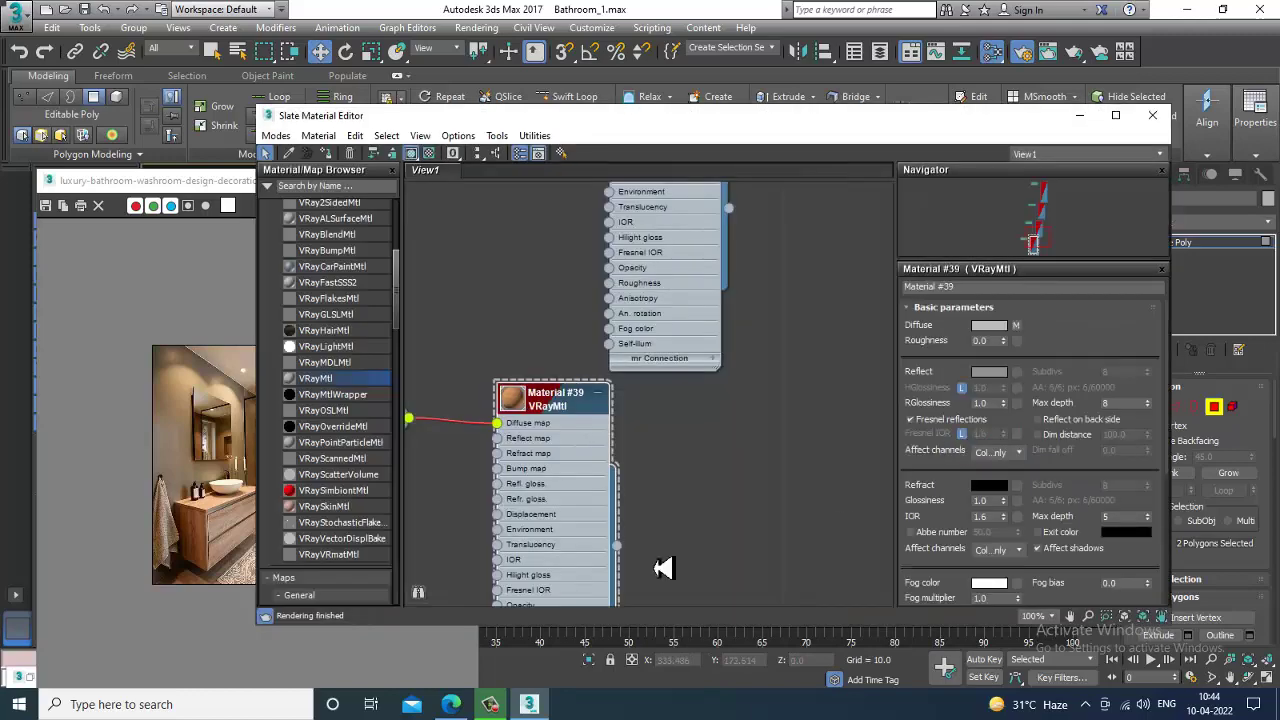
middle_click_drag(650, 498, 710, 398)
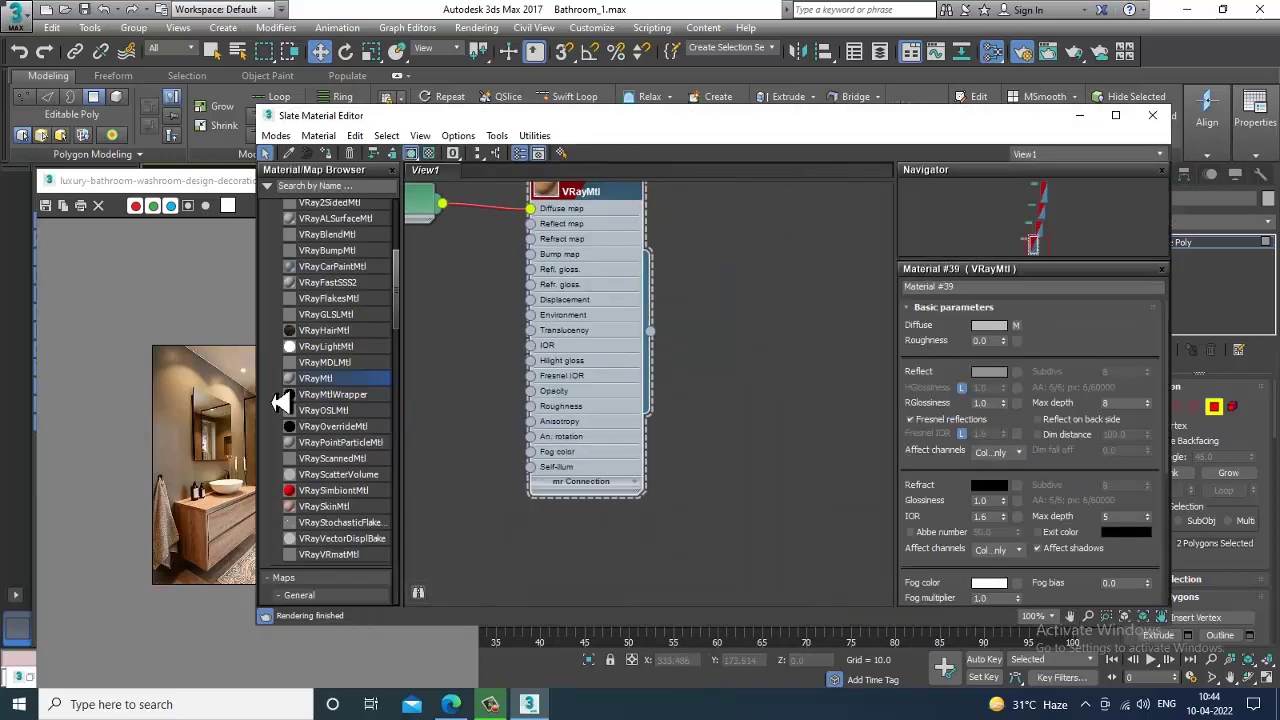
left_click_drag(795, 390, 787, 393)
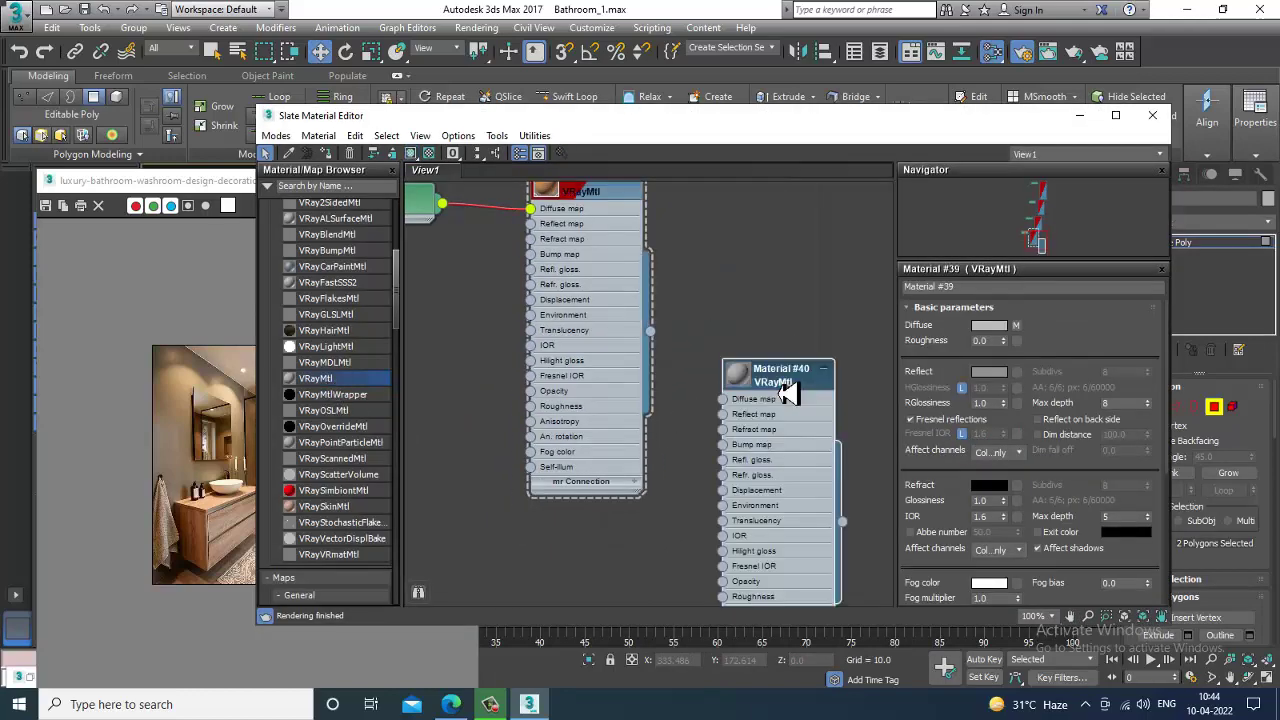
double_click(788, 394)
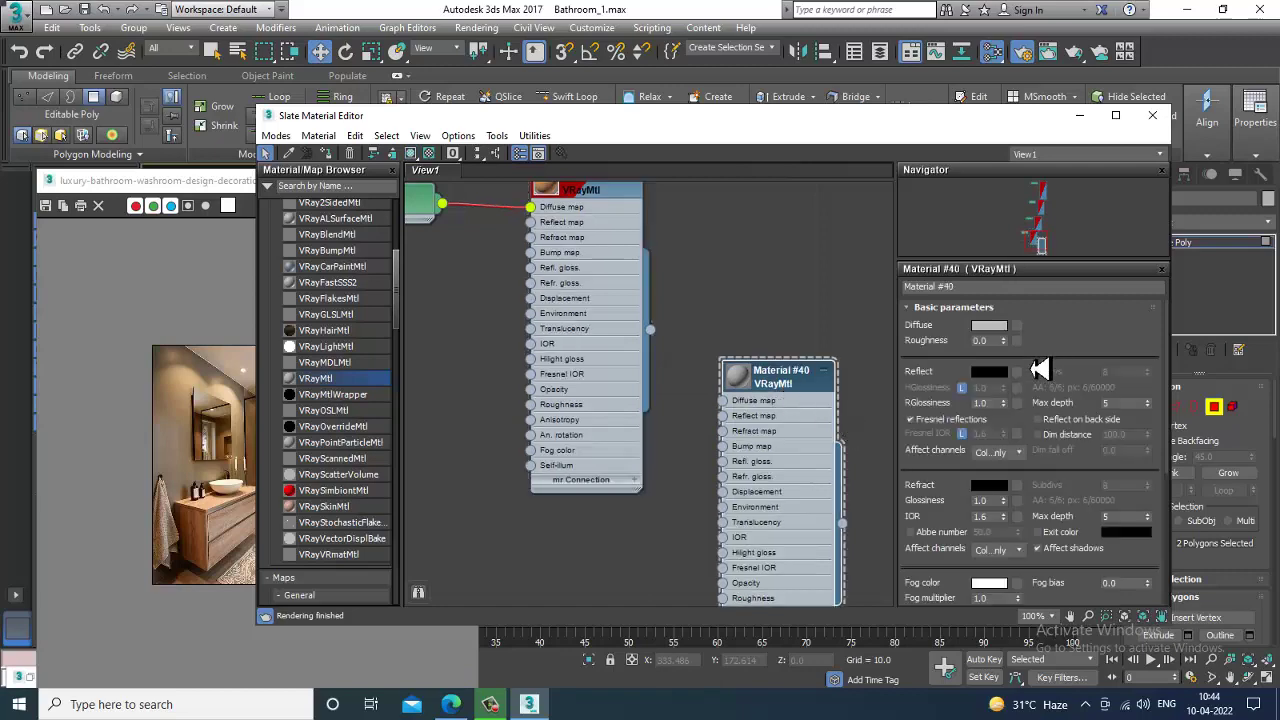
left_click(993, 332)
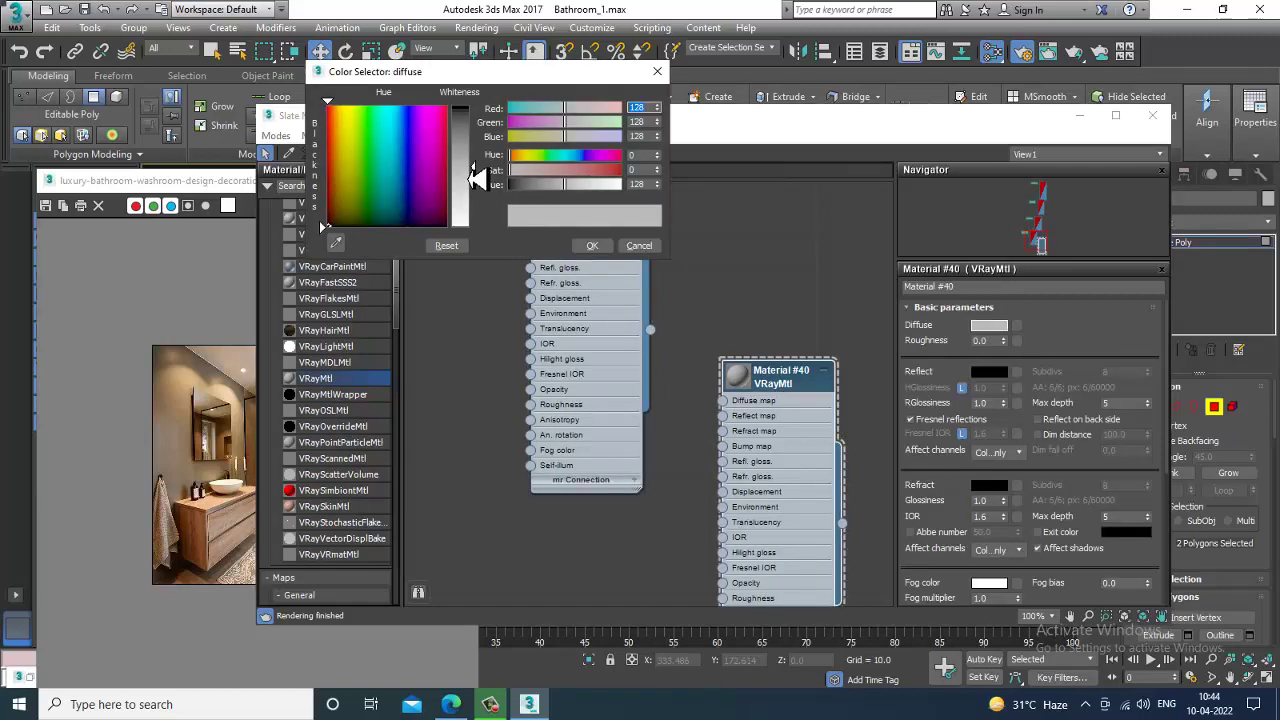
left_click_drag(470, 178, 472, 135)
left_click(590, 247)
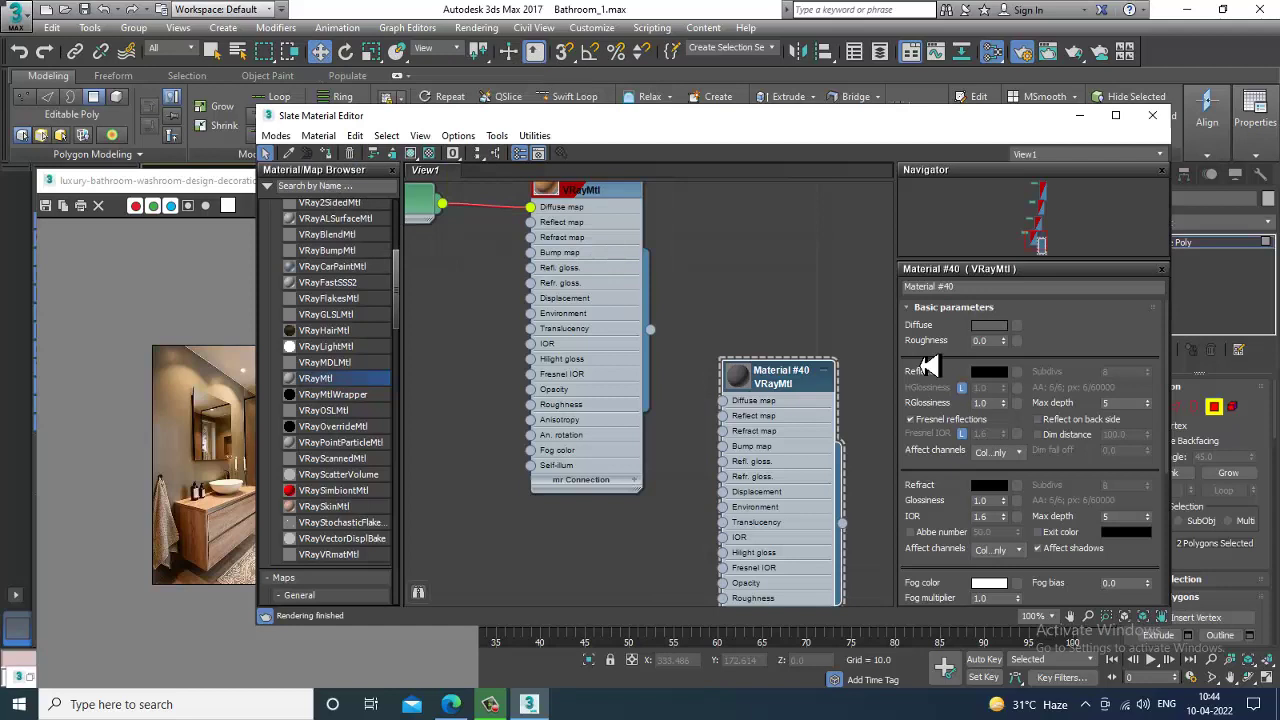
Set the new material's refraction color to white with an IOR of 1.7 and rename it as glass.
left_click(1005, 490)
left_click_drag(472, 150, 480, 222)
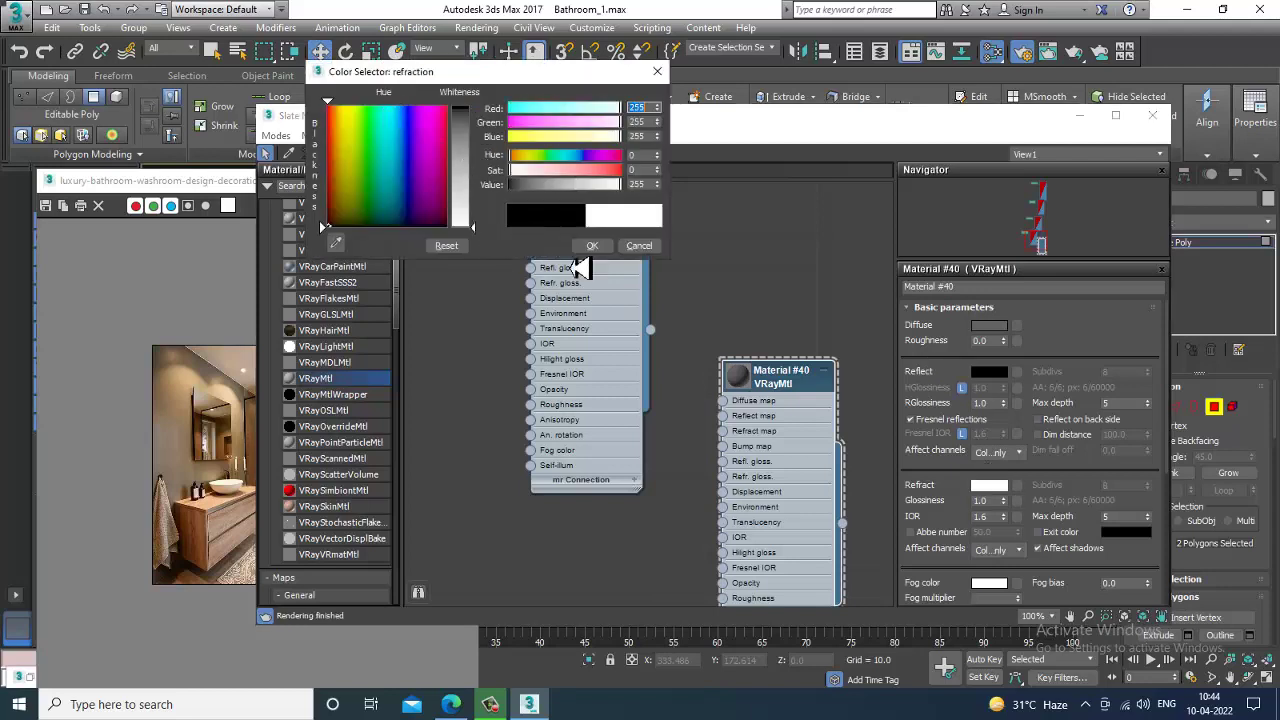
left_click(604, 247)
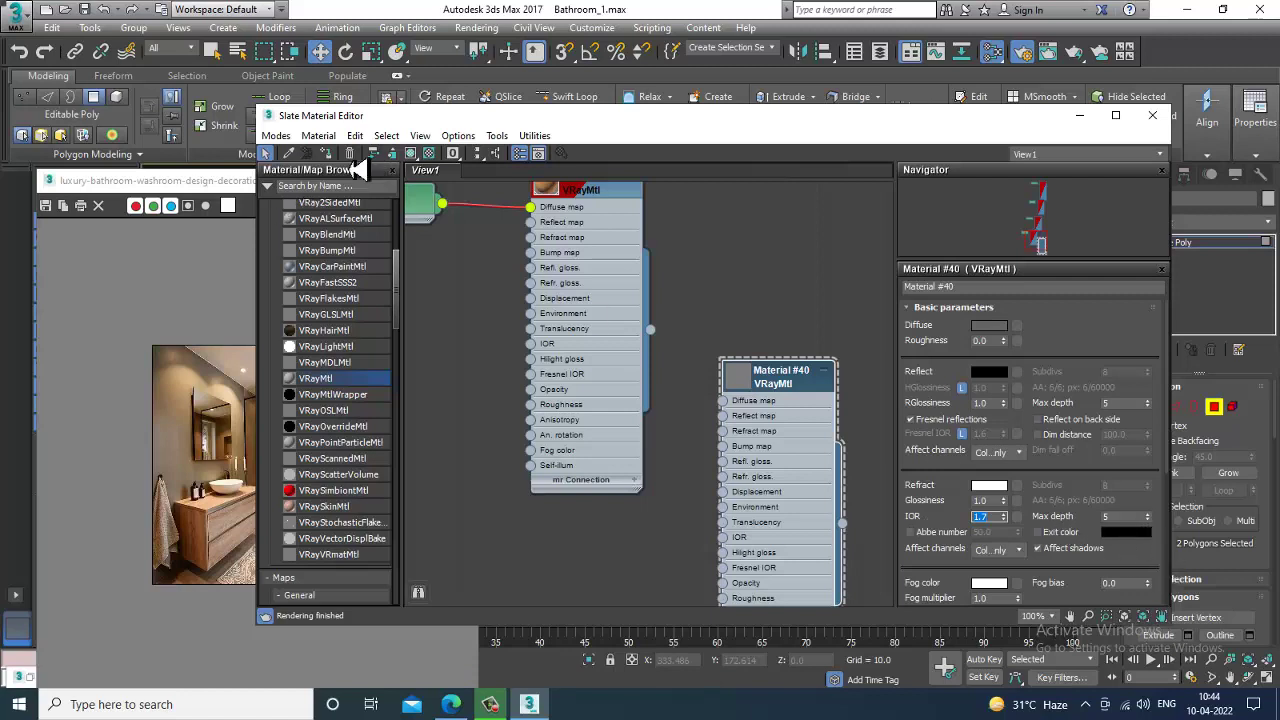
left_click(990, 287)
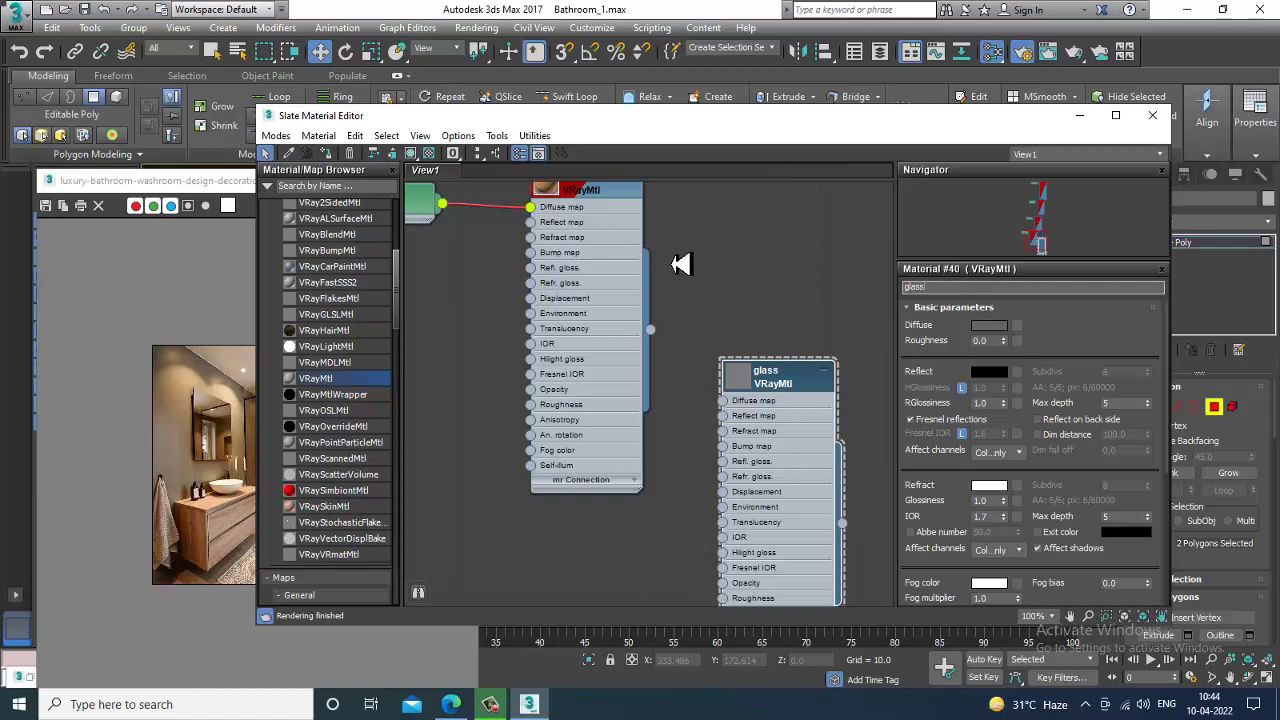
left_click(492, 705)
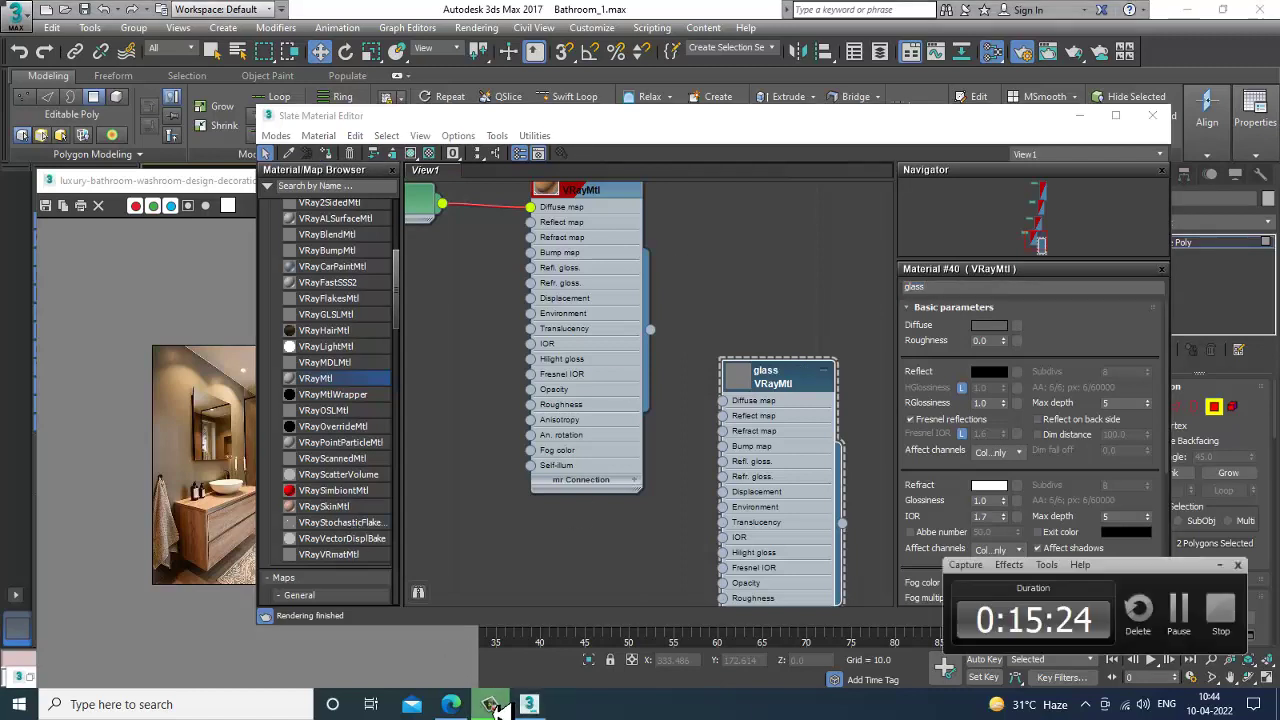
left_click(1210, 569)
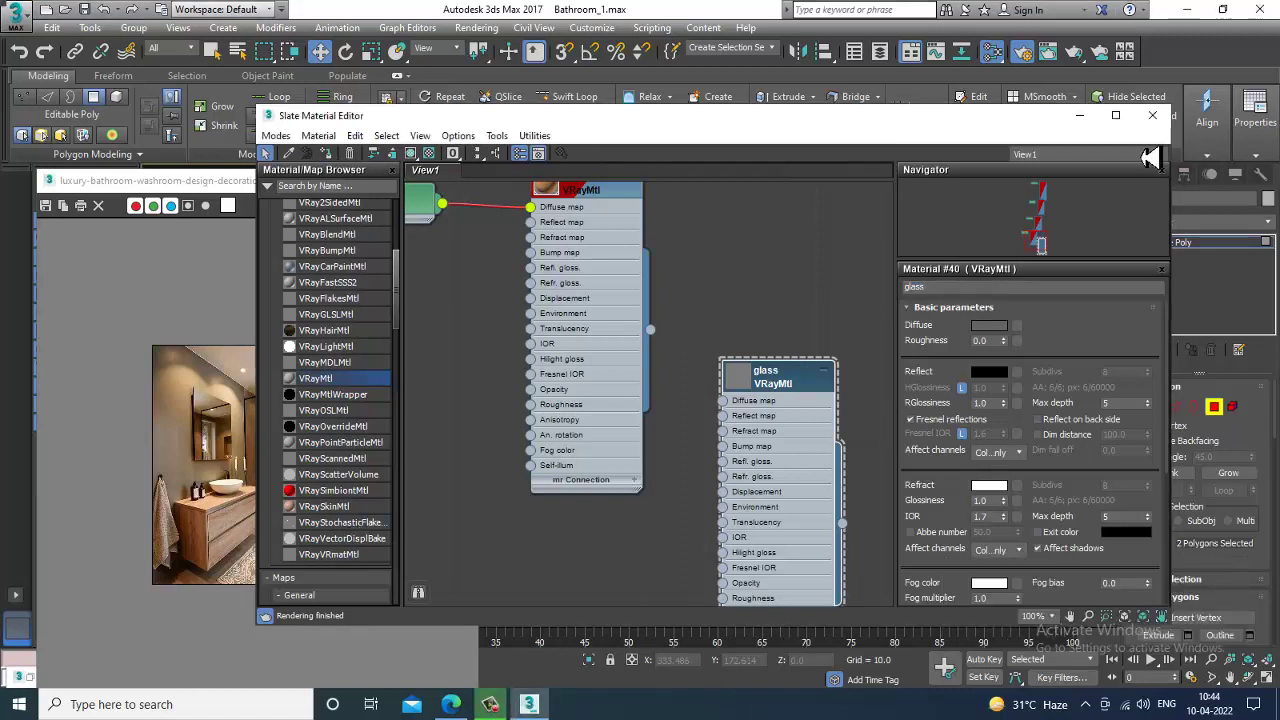
left_click(1072, 118)
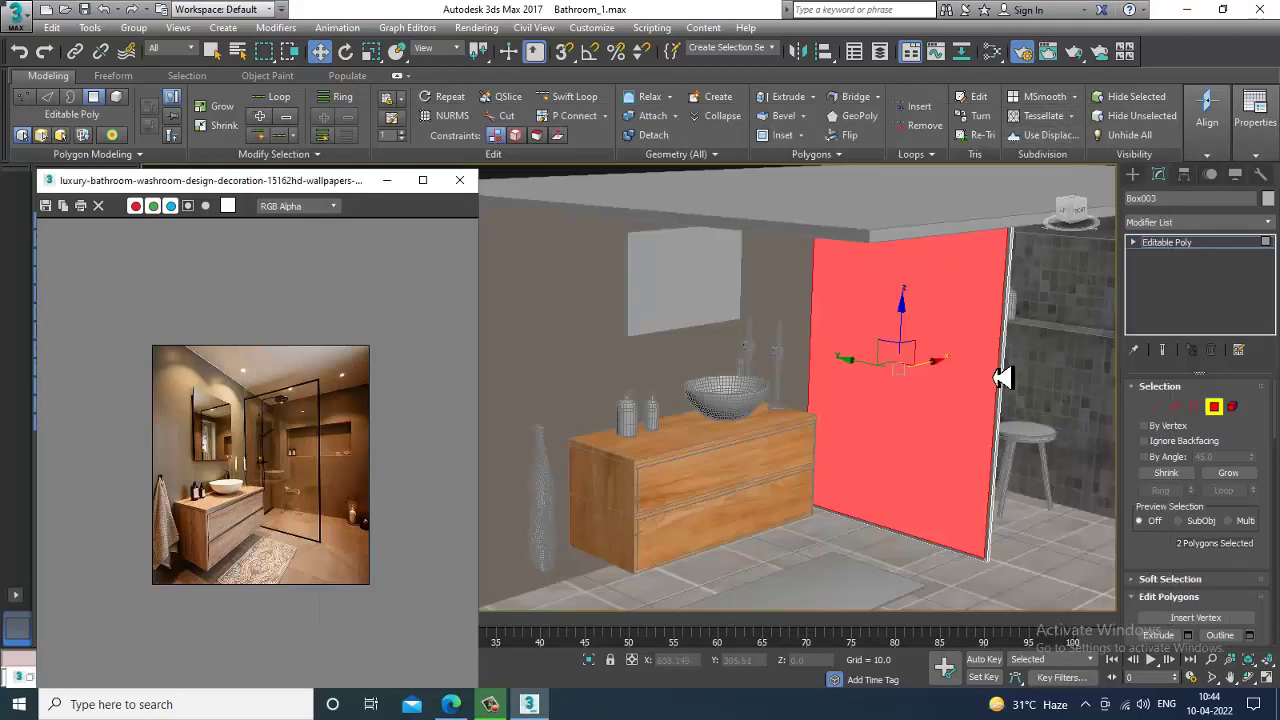
Assign the glass material to the selected shower pane polygons, show it shaded in the viewport, and clear the selection.
key("m")
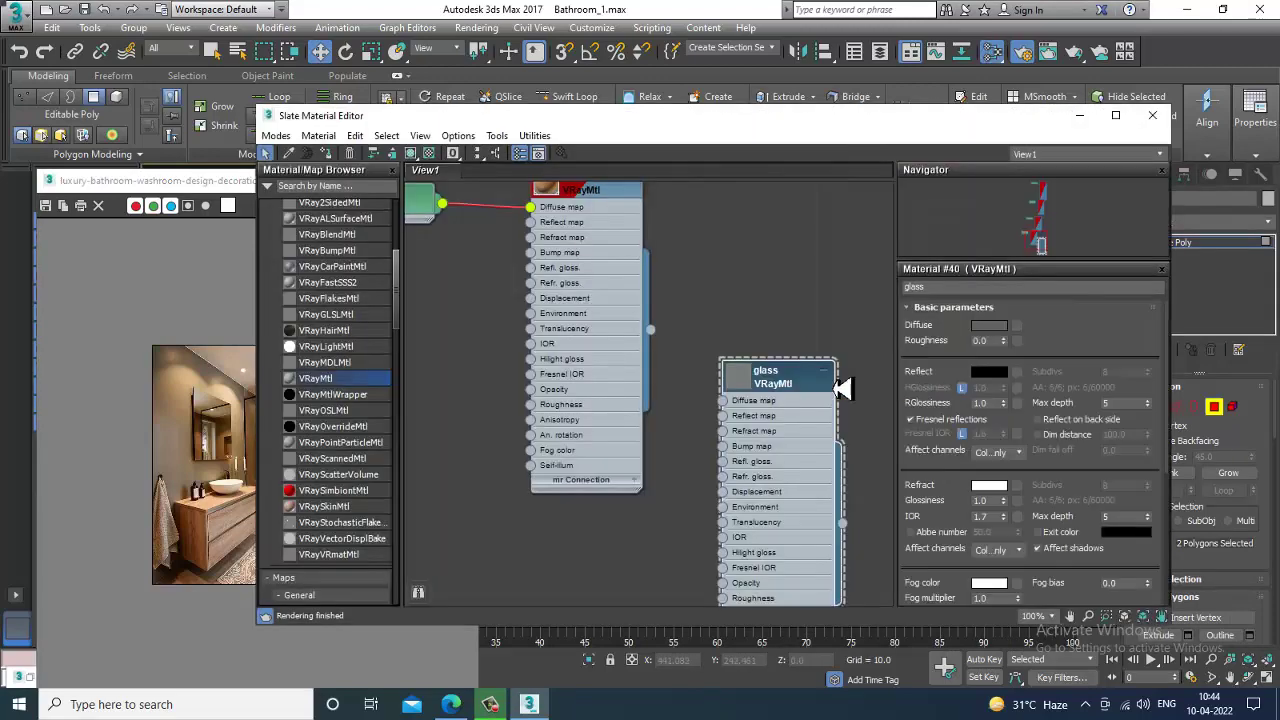
left_click(410, 152)
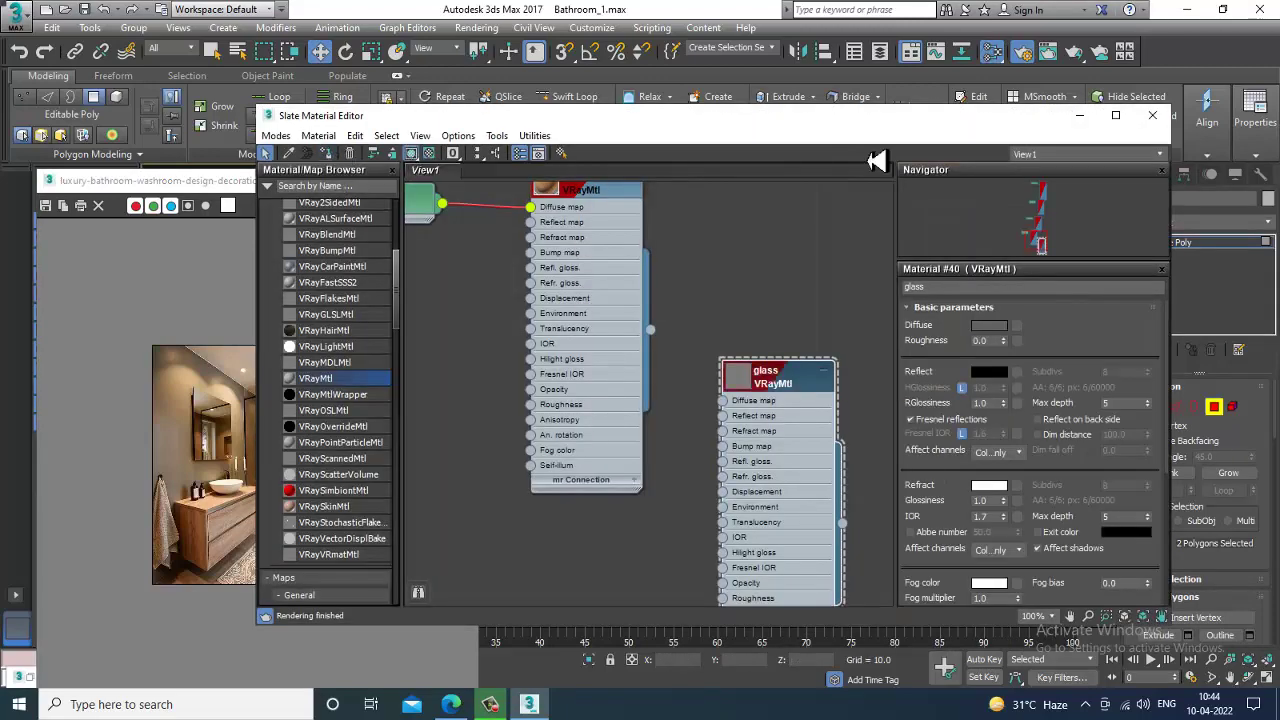
left_click(1081, 115)
scroll(971, 406, "down", 5)
middle_click_drag(971, 406, 896, 406)
left_click(1024, 379)
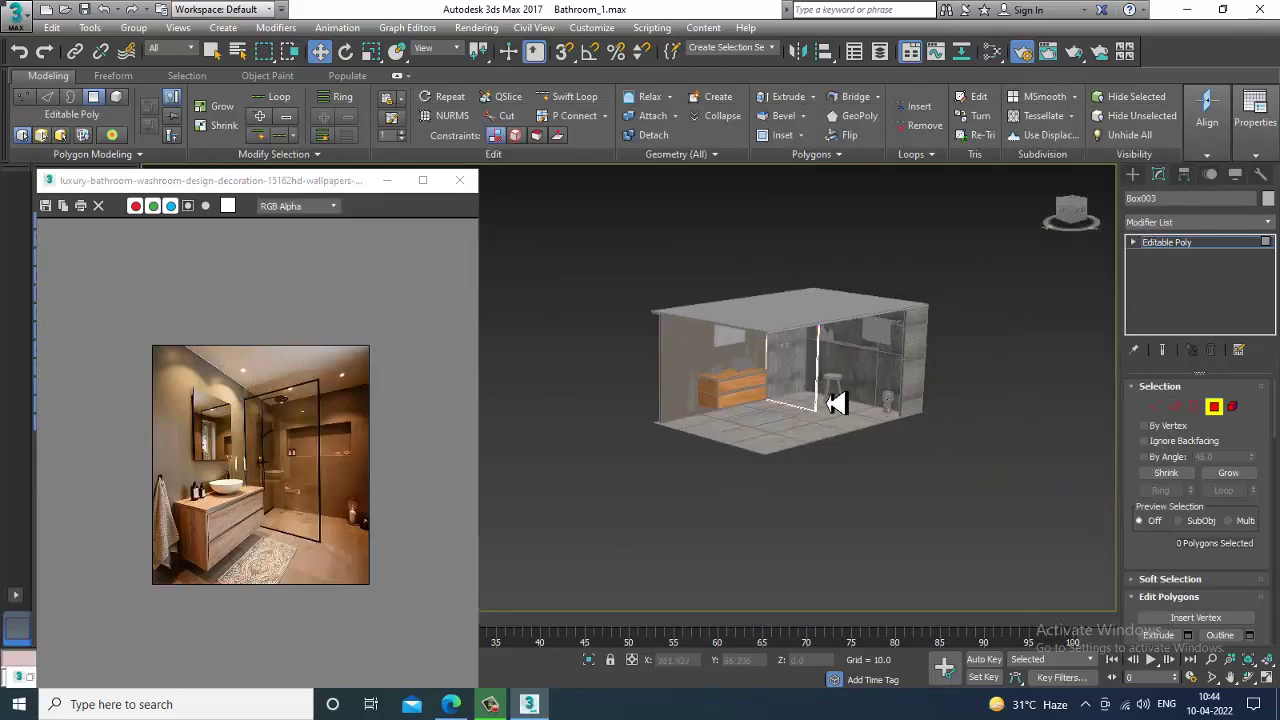
Restore the shower pane polygon selection and invert it to select the partition's frame polygons.
scroll(775, 400, "up", 3)
scroll(935, 427, "up", 4)
key("ctrl+z")
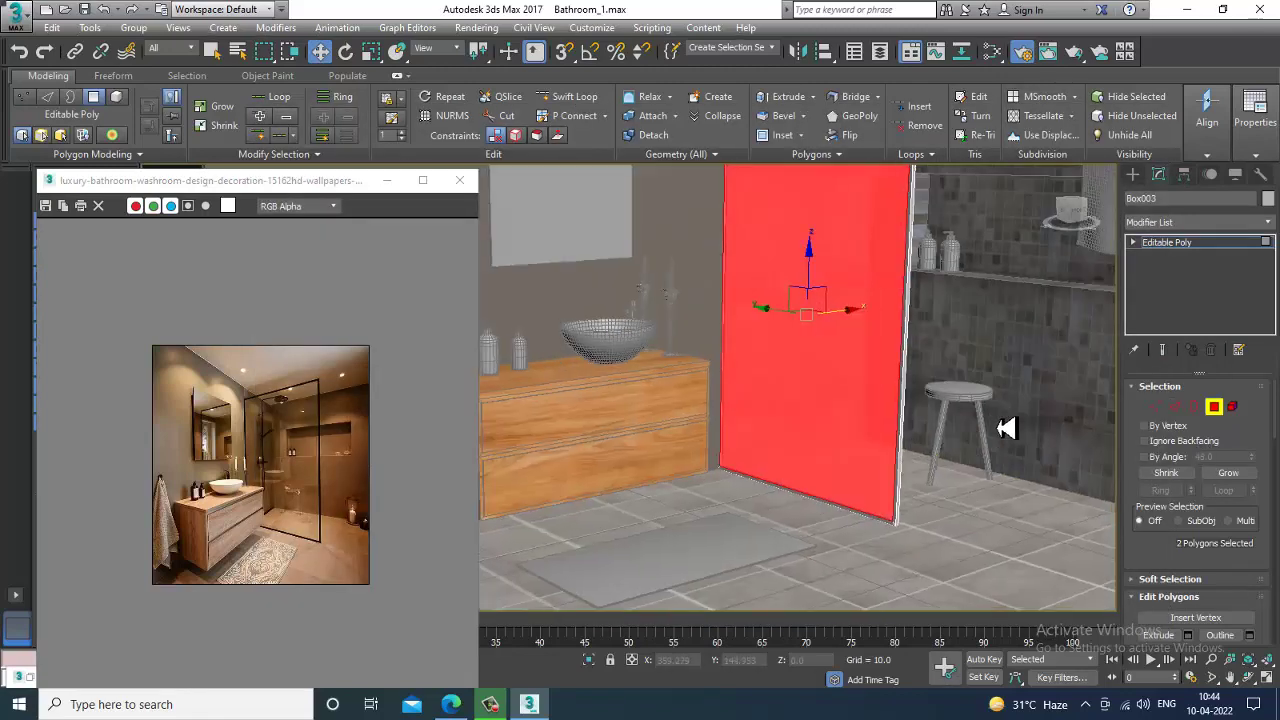
key("ctrl+i")
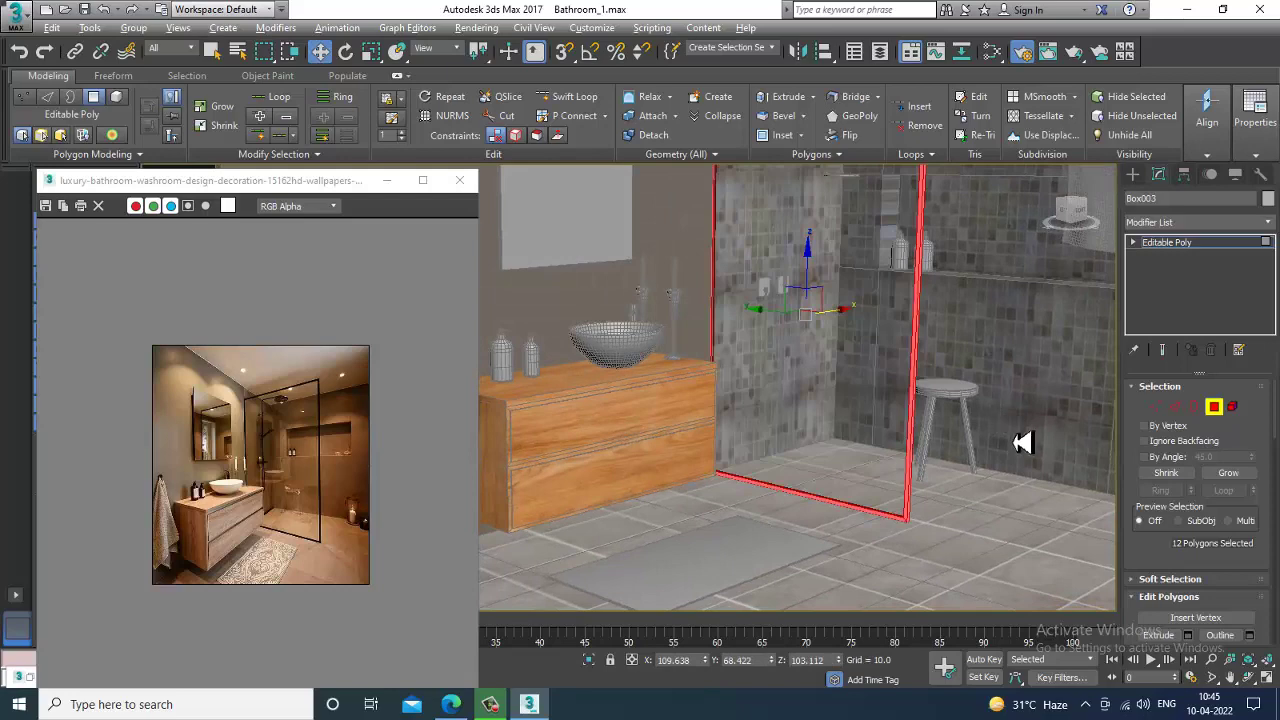
middle_click_drag(1023, 442, 800, 351, "alt")
middle_click_drag(820, 304, 823, 356)
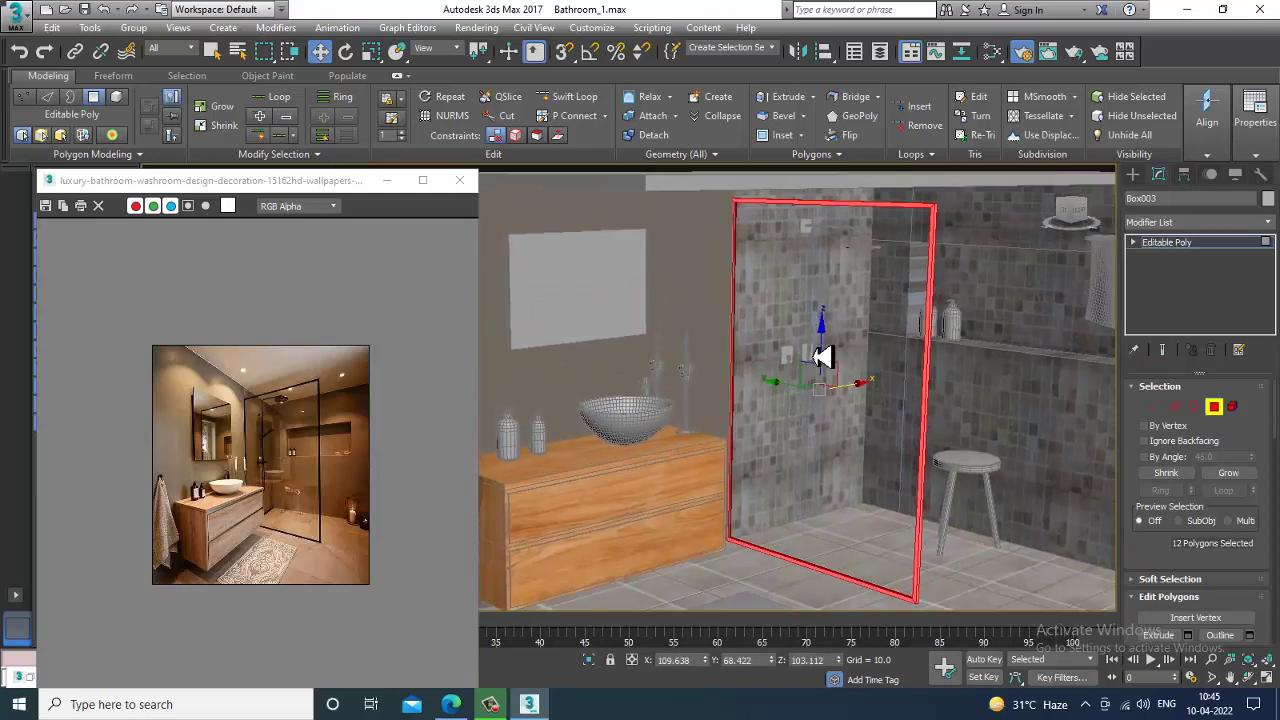
Create a VRayMtl with diffuse color RGB 5, 5, 5 and assign it to the selected shower frame polygons.
key("m")
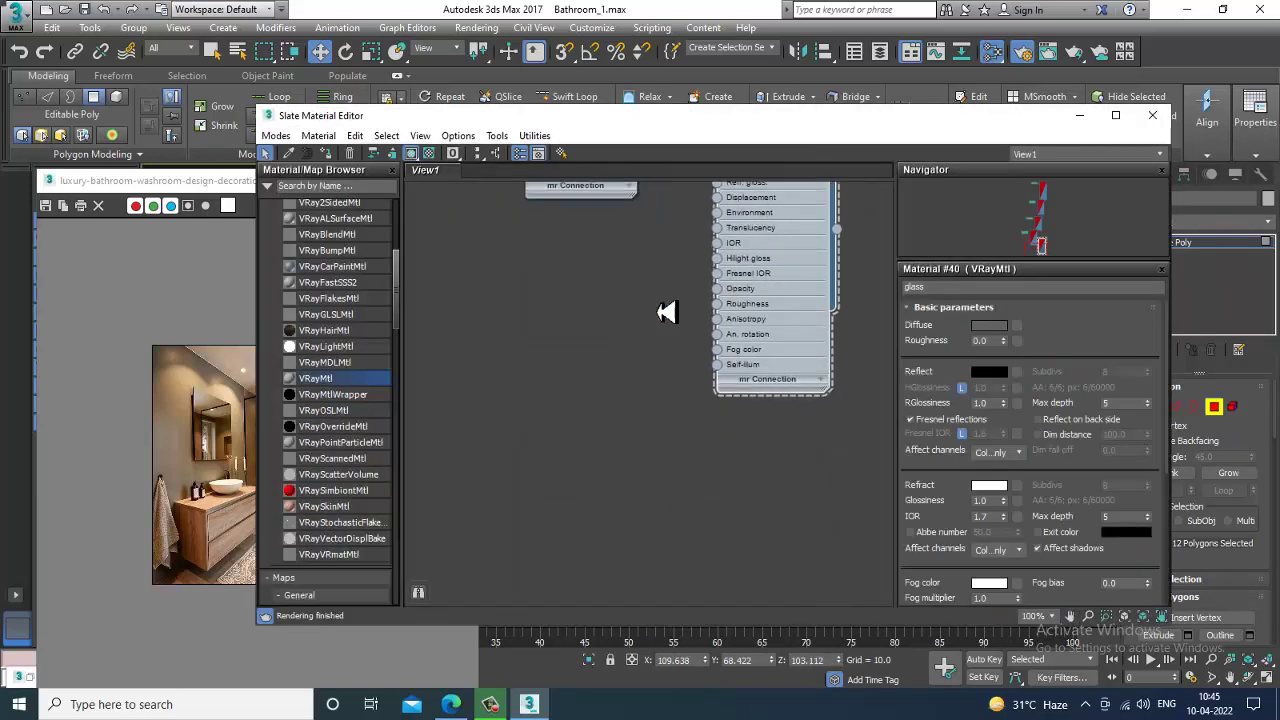
left_click_drag(555, 333, 603, 298)
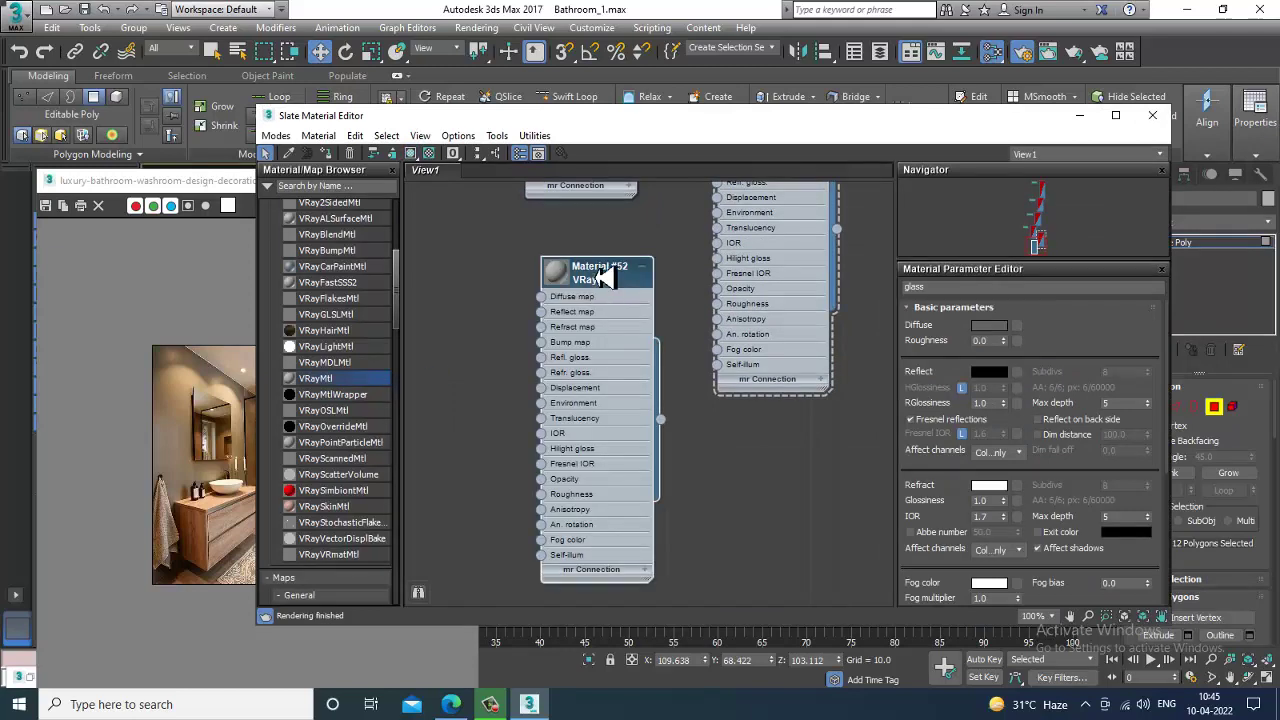
double_click(603, 278)
left_click(988, 325)
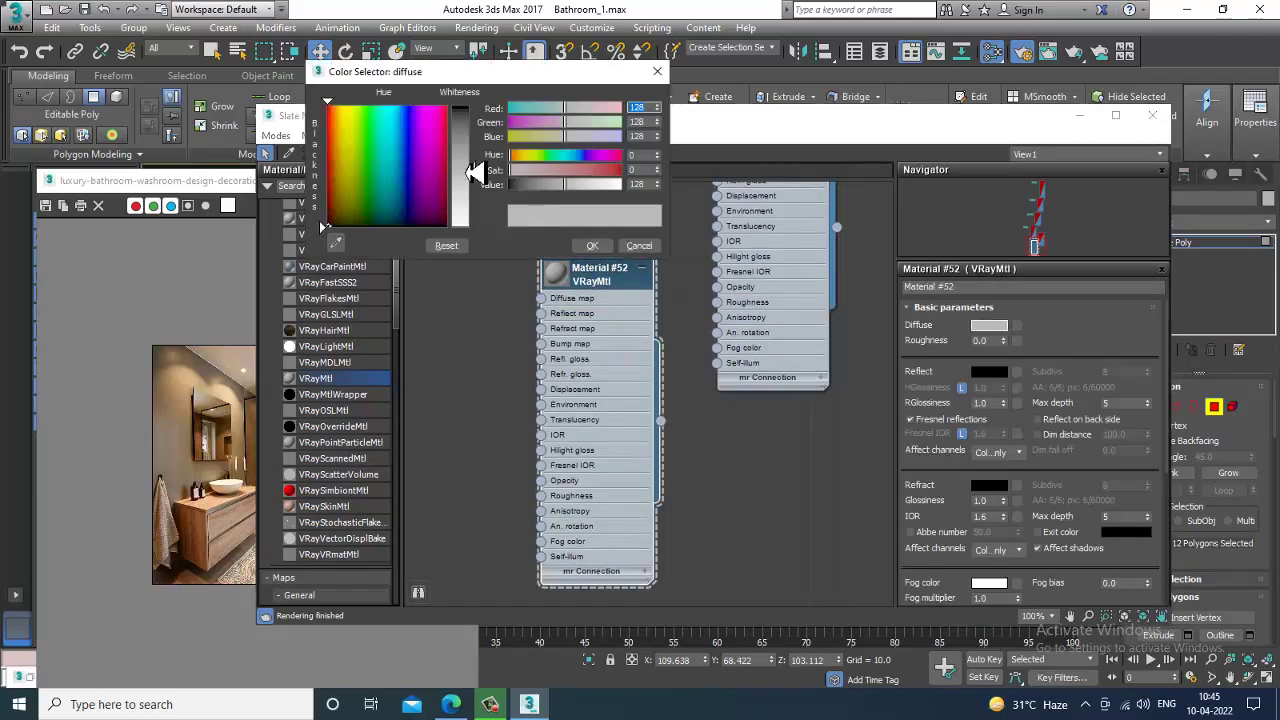
left_click_drag(472, 172, 472, 107)
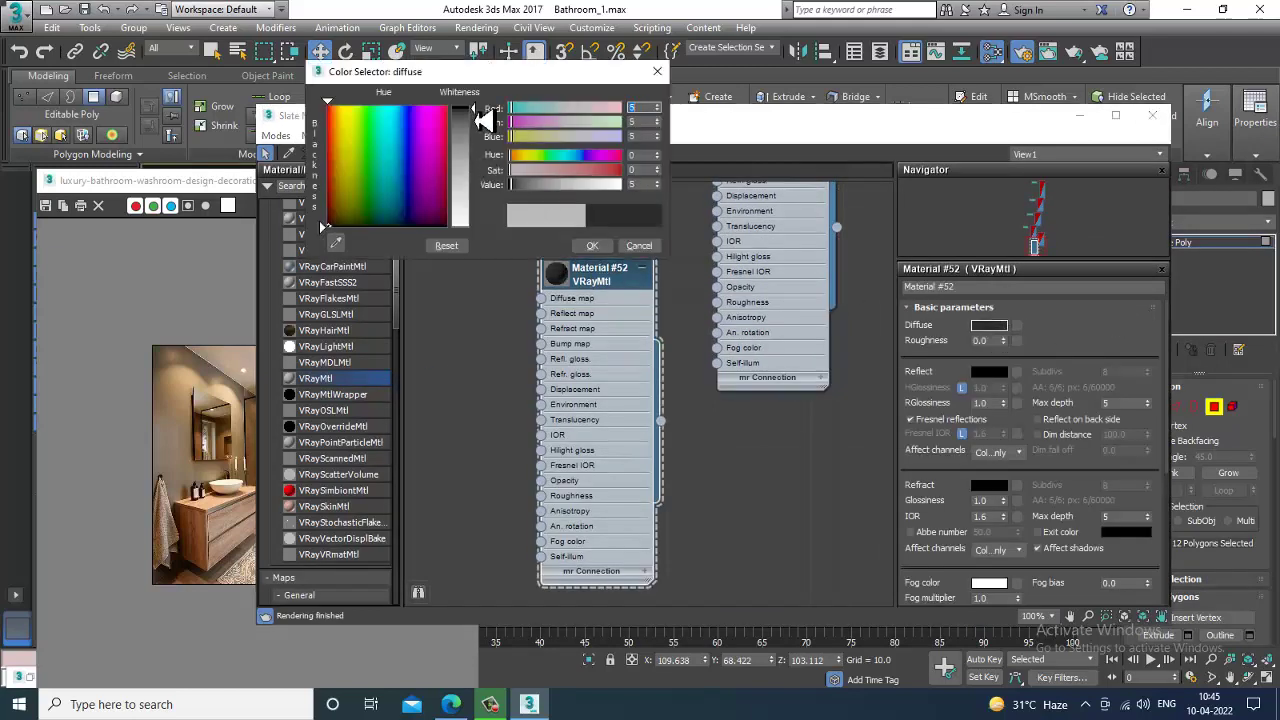
left_click(590, 246)
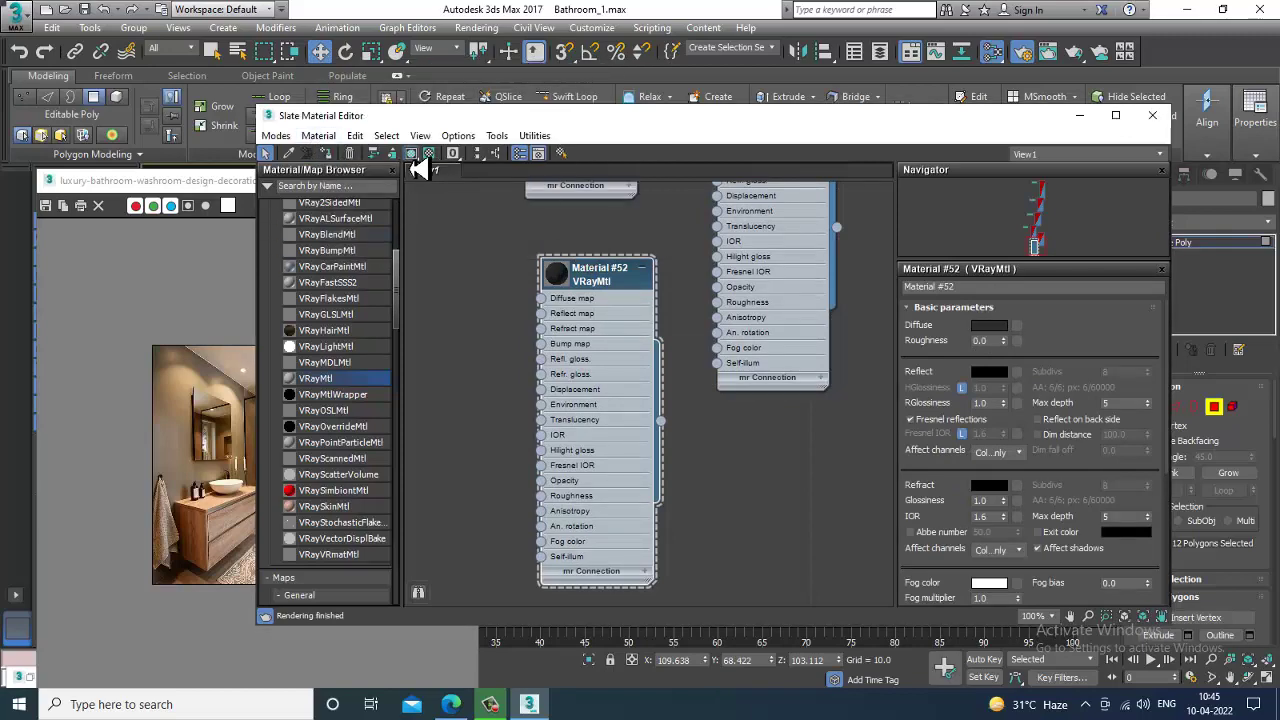
left_click(1079, 115)
scroll(979, 405, "down", 6)
middle_click_drag(979, 405, 820, 383)
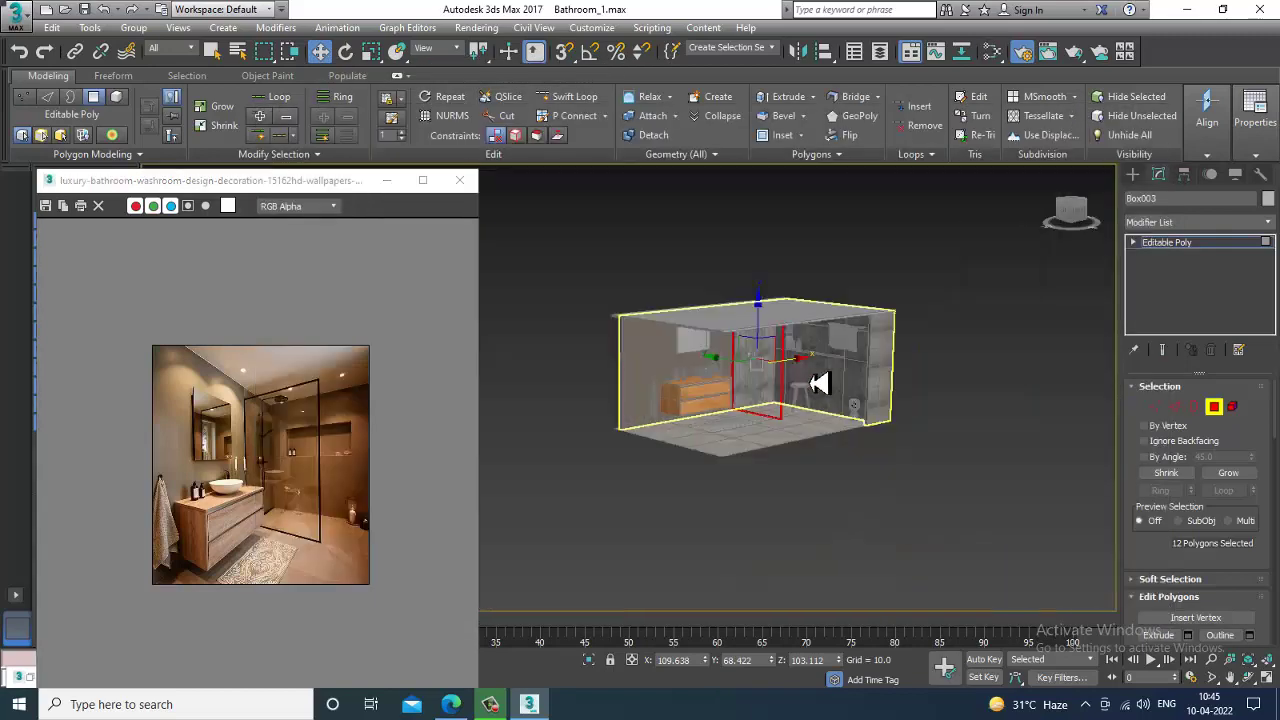
Clear the frame polygon selection, return to object level, and examine the shower partition with edged faces hidden.
left_click(1009, 311)
scroll(868, 364, "up", 5)
middle_click_drag(582, 398, 682, 428)
scroll(680, 428, "up", 6)
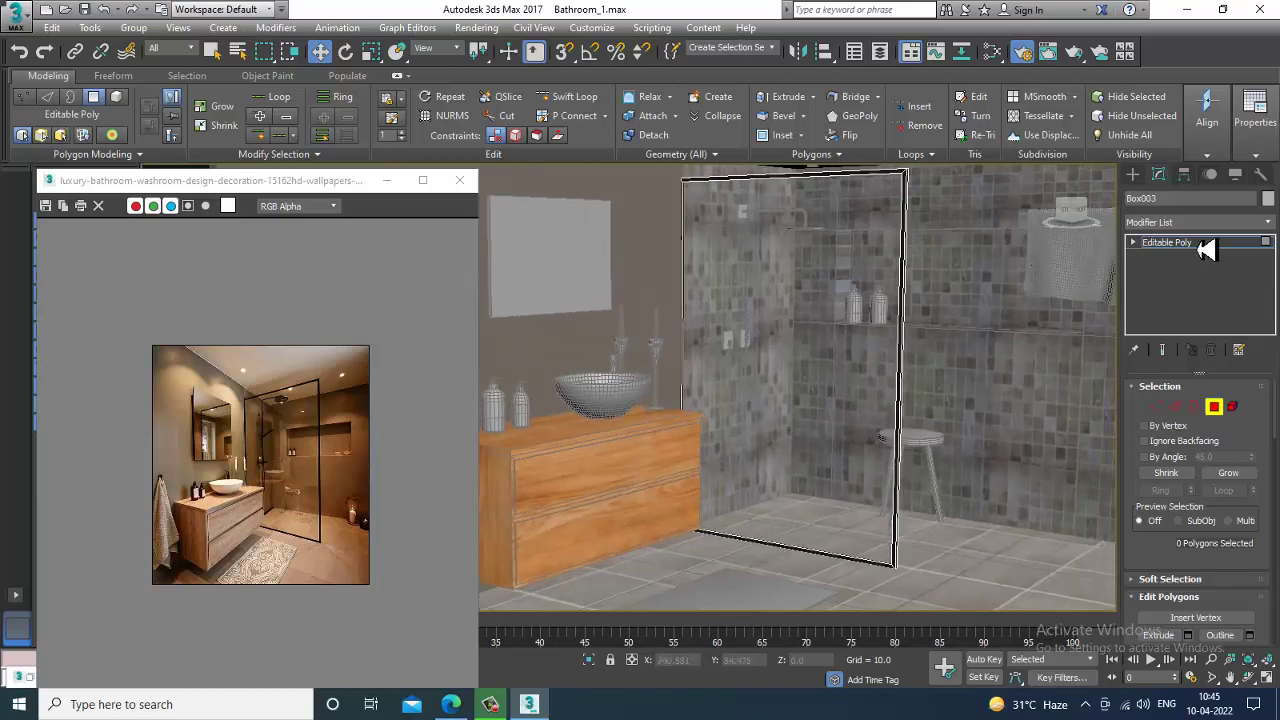
left_click(1180, 243)
key("F4")
middle_click_drag(886, 343, 828, 393)
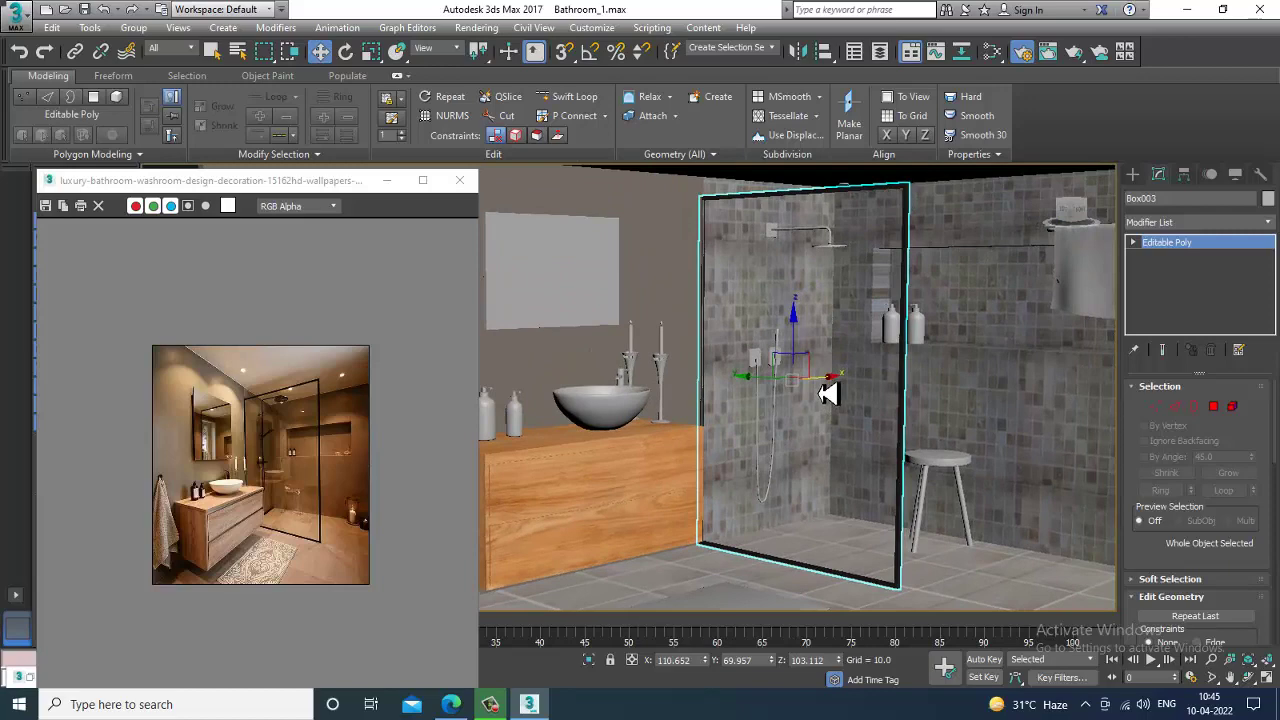
scroll(828, 393, "down", 8)
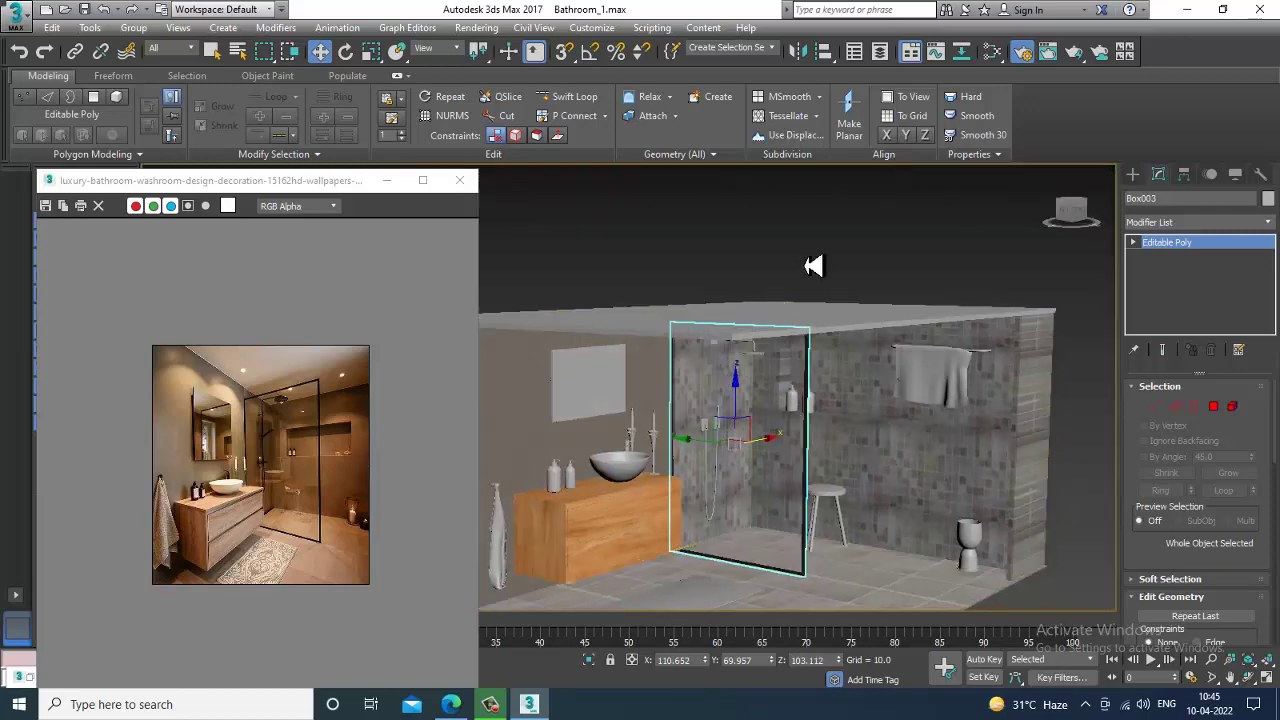
scroll(813, 265, "up", 8)
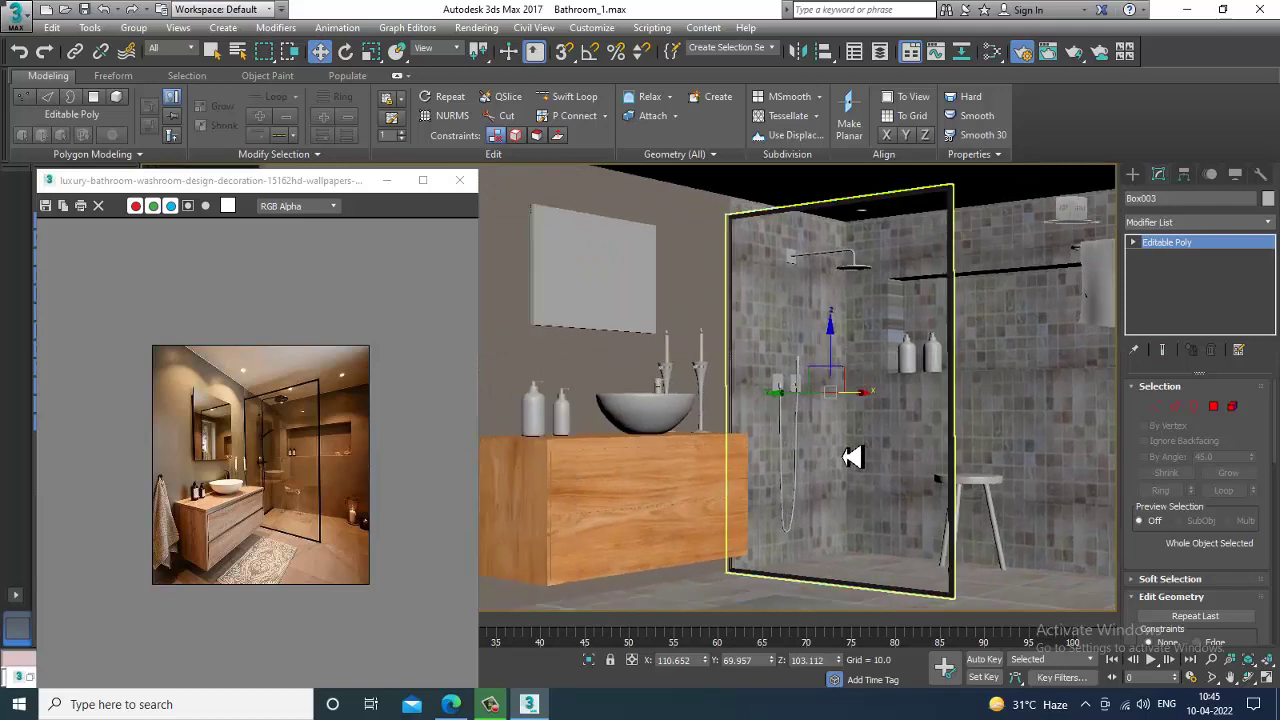
mouse_move(851, 457)
middle_mouse_down("alt")
mouse_move(838, 473)
mouse_move(857, 471)
middle_mouse_up("alt")
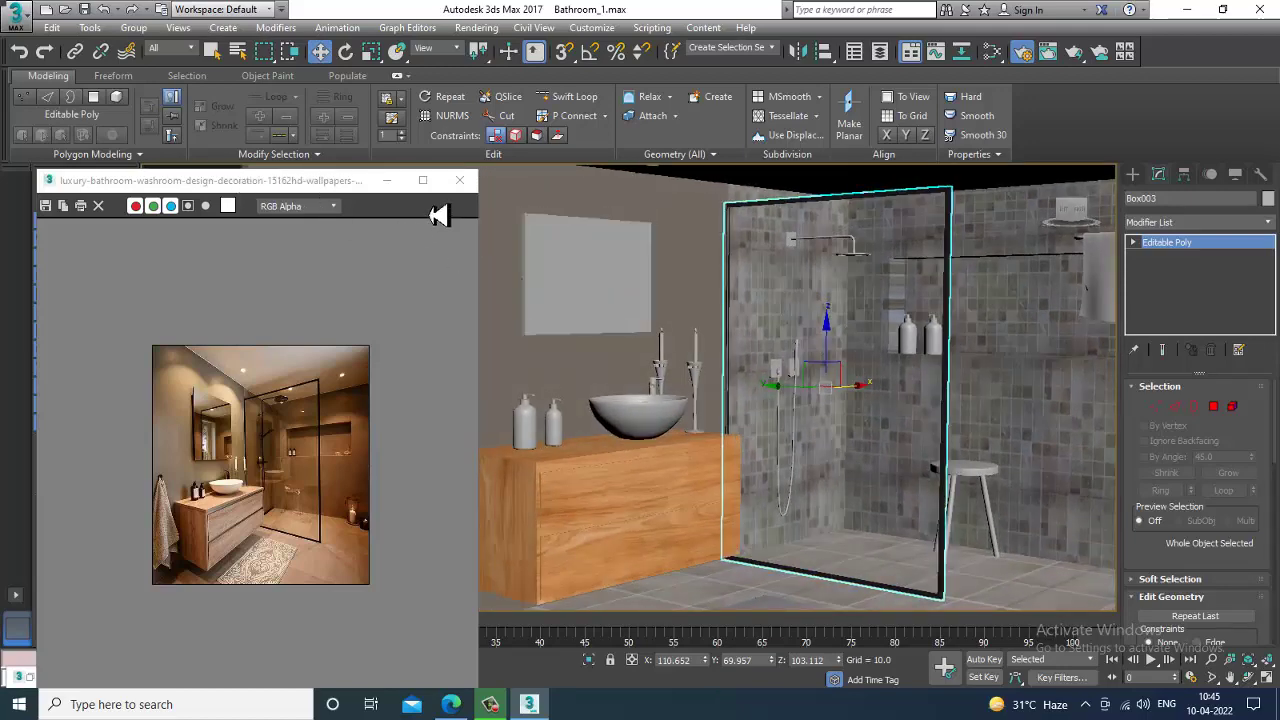
Minimize the reference image window and turn edged faces back on in the perspective view of the bathroom.
left_click(387, 180)
middle_click_drag(894, 423, 794, 423, "alt")
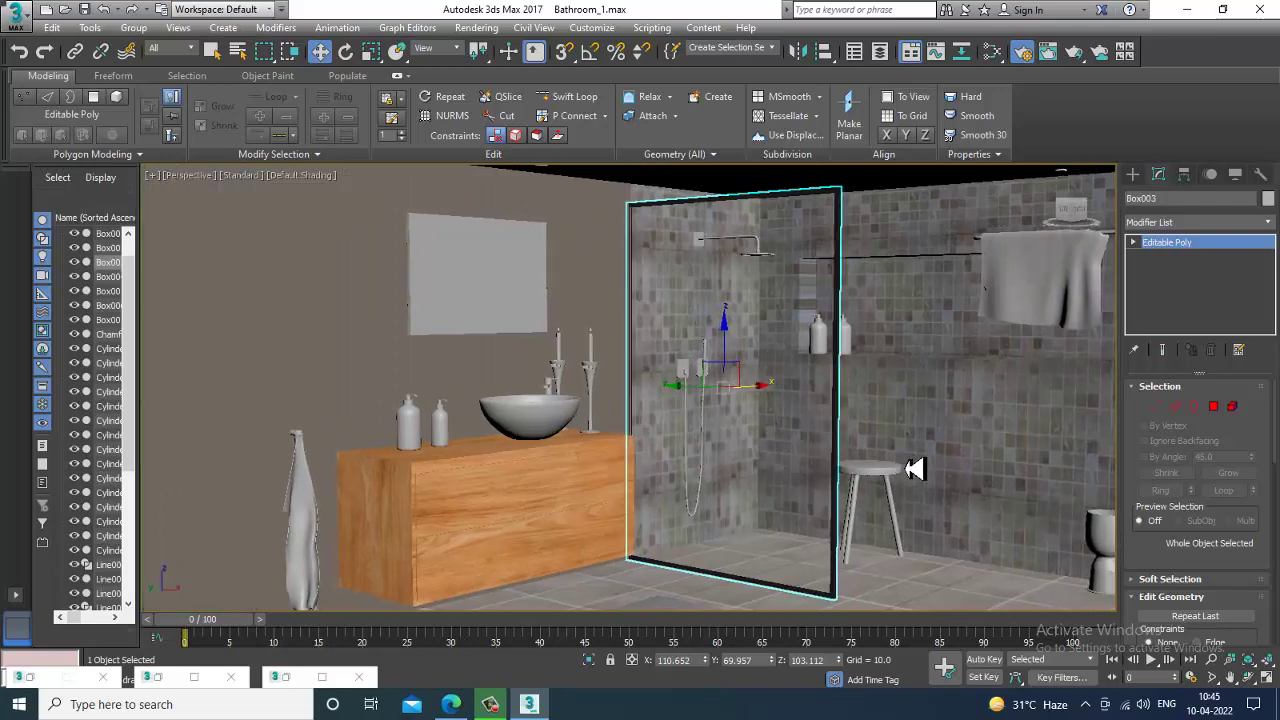
mouse_move(914, 470)
middle_mouse_down("alt")
mouse_move(928, 483)
mouse_move(929, 466)
mouse_move(926, 481)
mouse_move(908, 466)
mouse_move(912, 477)
middle_mouse_up("alt")
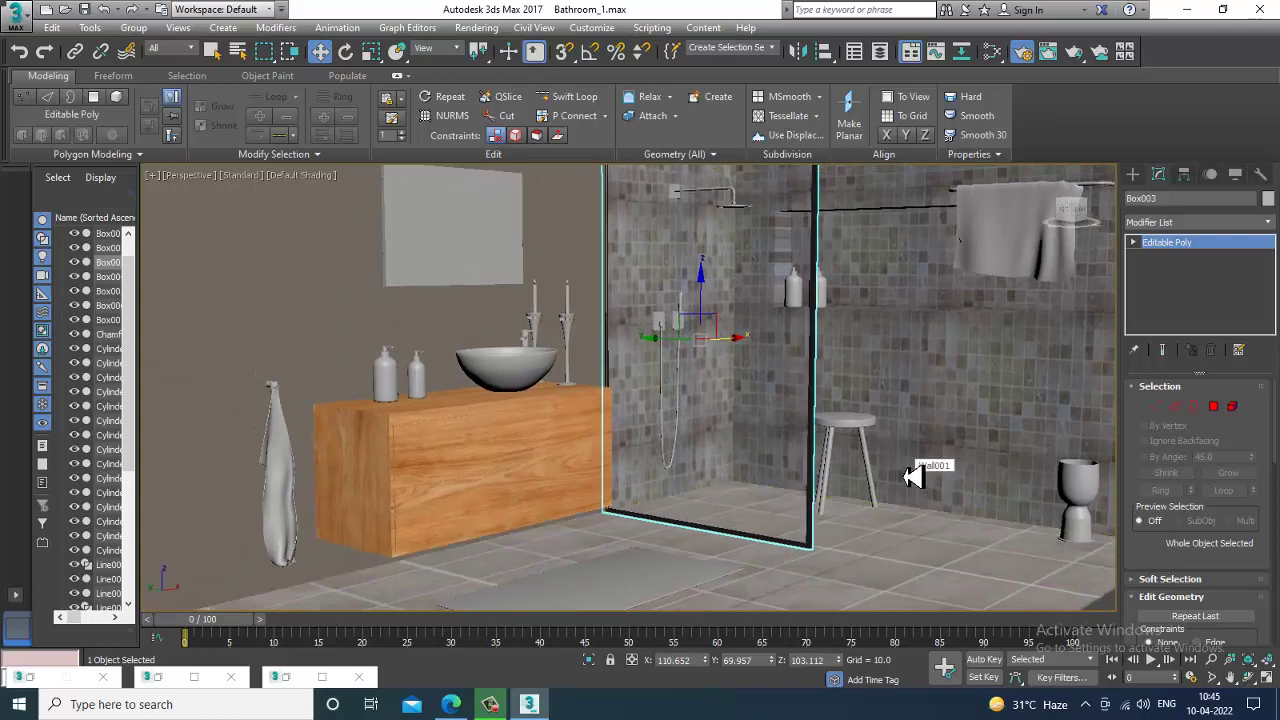
key("F4")
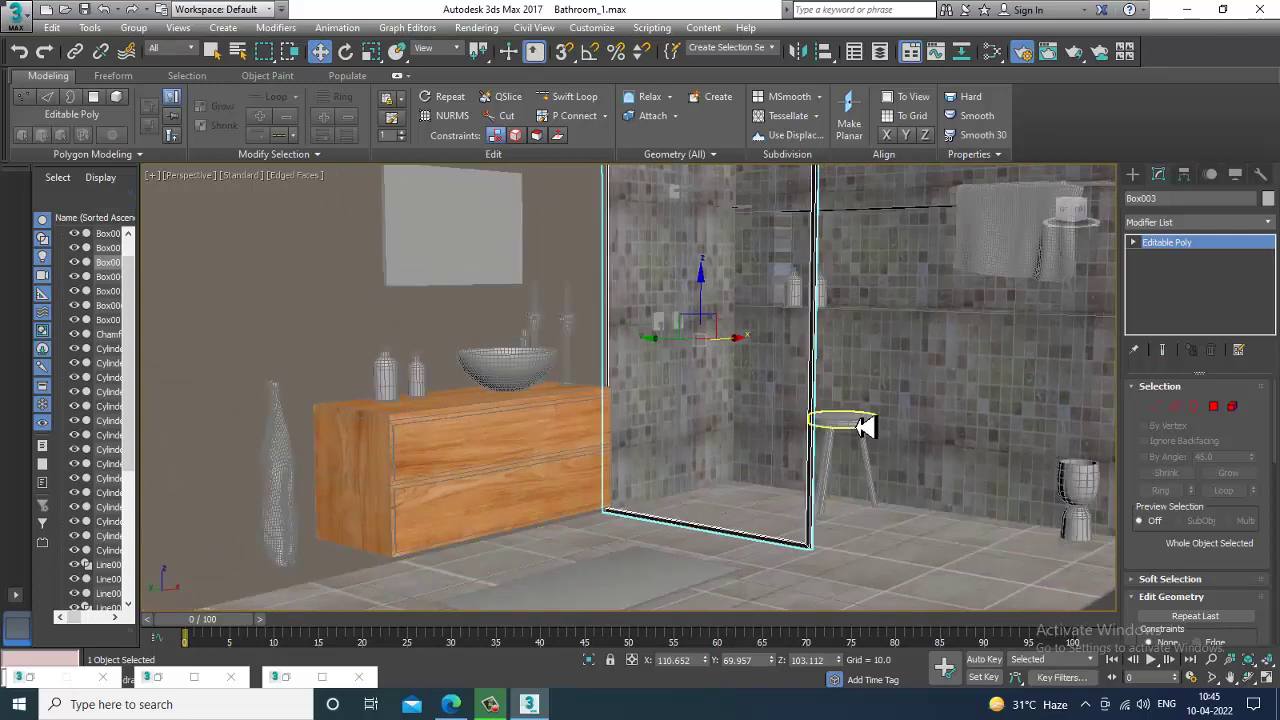